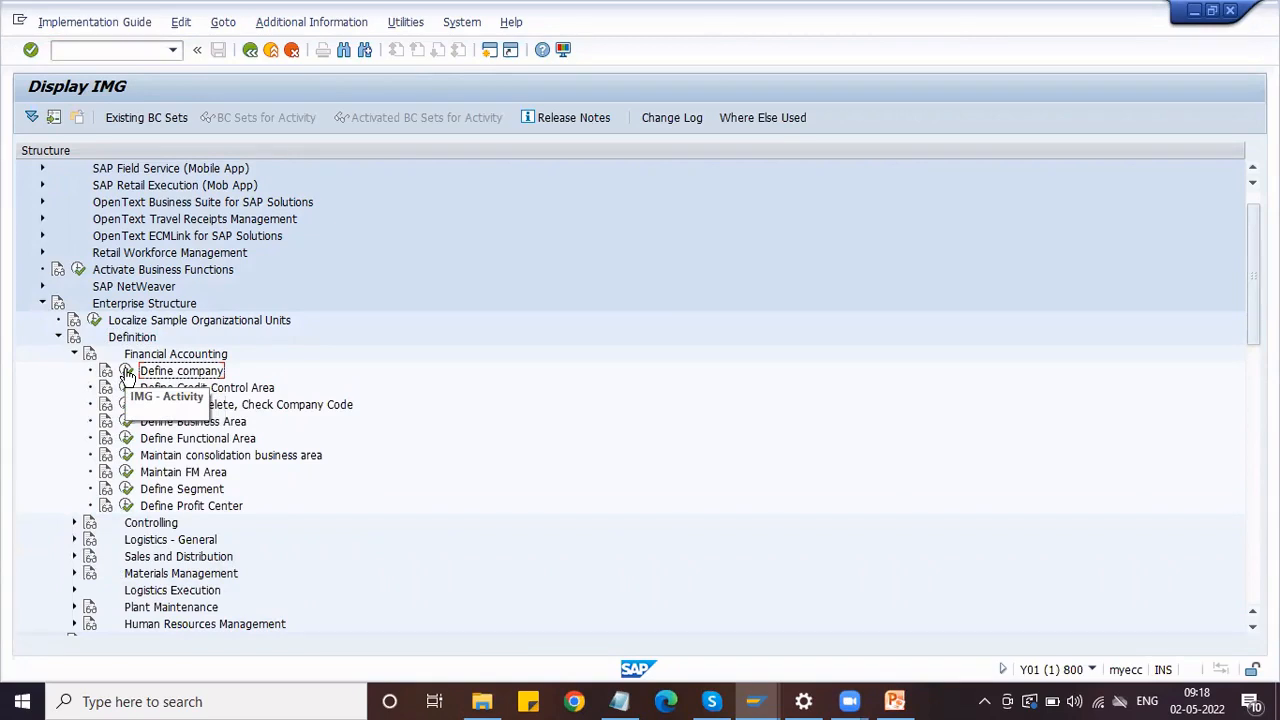
# - Open the Define company activity under Enterprise Structure, Definition, Financial Accounting
pyautogui.click(127, 372)
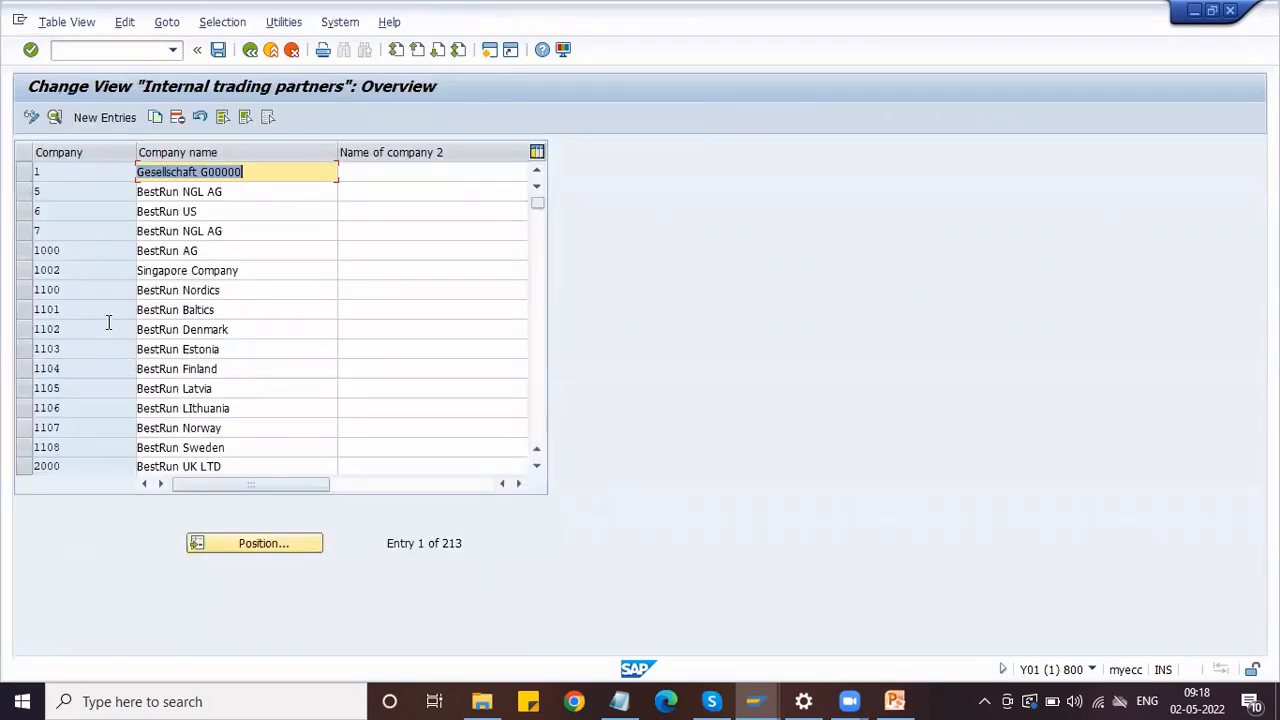
# - Examine the existing company codes and names in the internal trading partners list, and return to its first entry
pyautogui.click(536, 468)
pyautogui.click(536, 468)
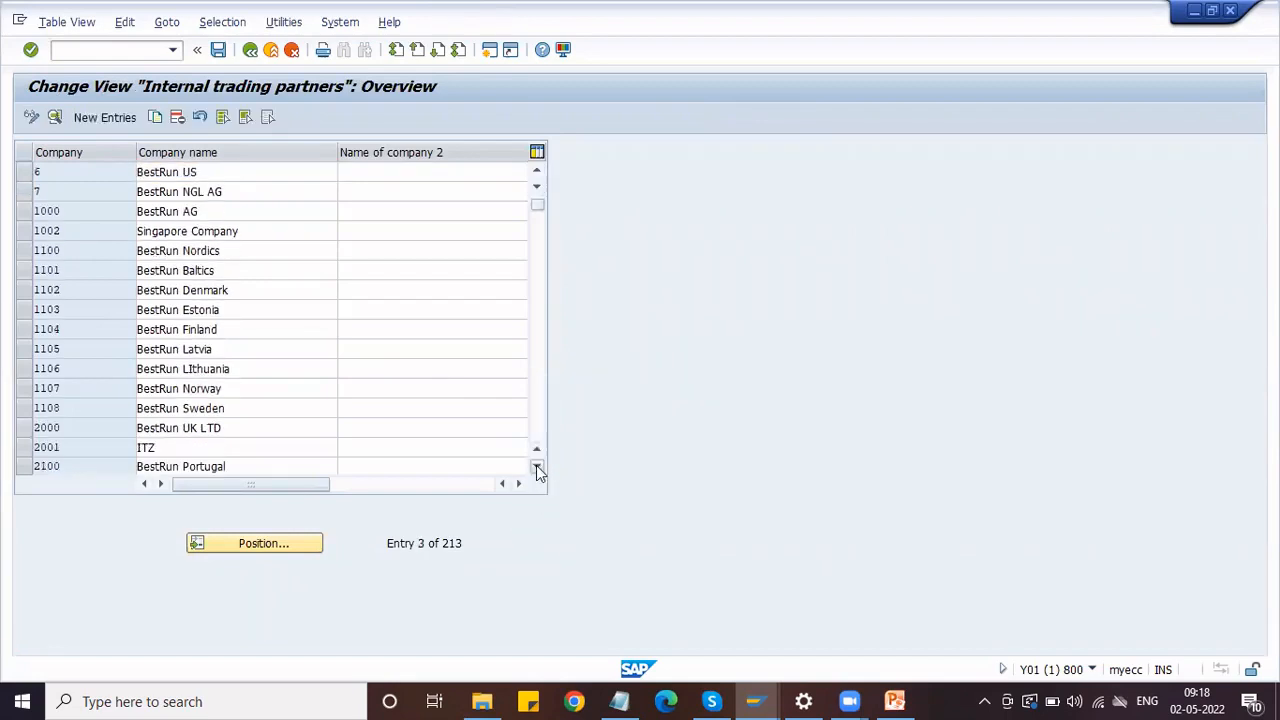
pyautogui.click(536, 468)
pyautogui.click(536, 468)
pyautogui.scroll(-8, 263, 360)
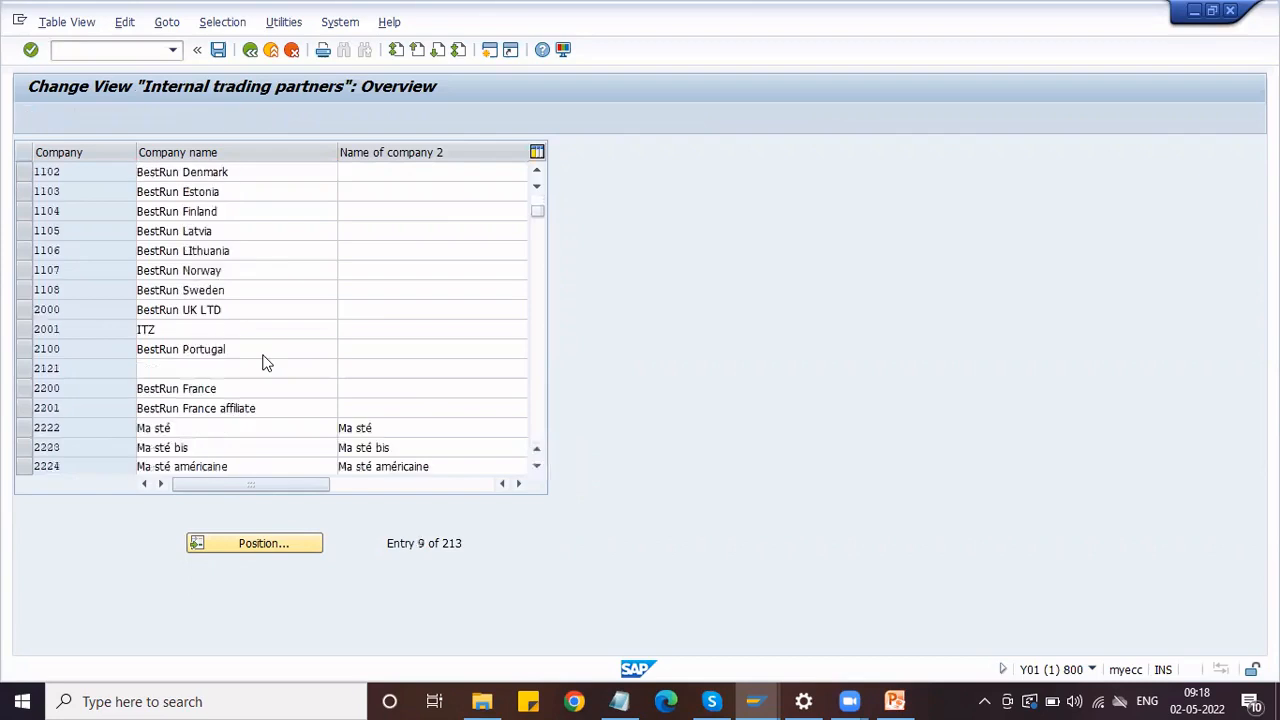
pyautogui.scroll(-17, 263, 360)
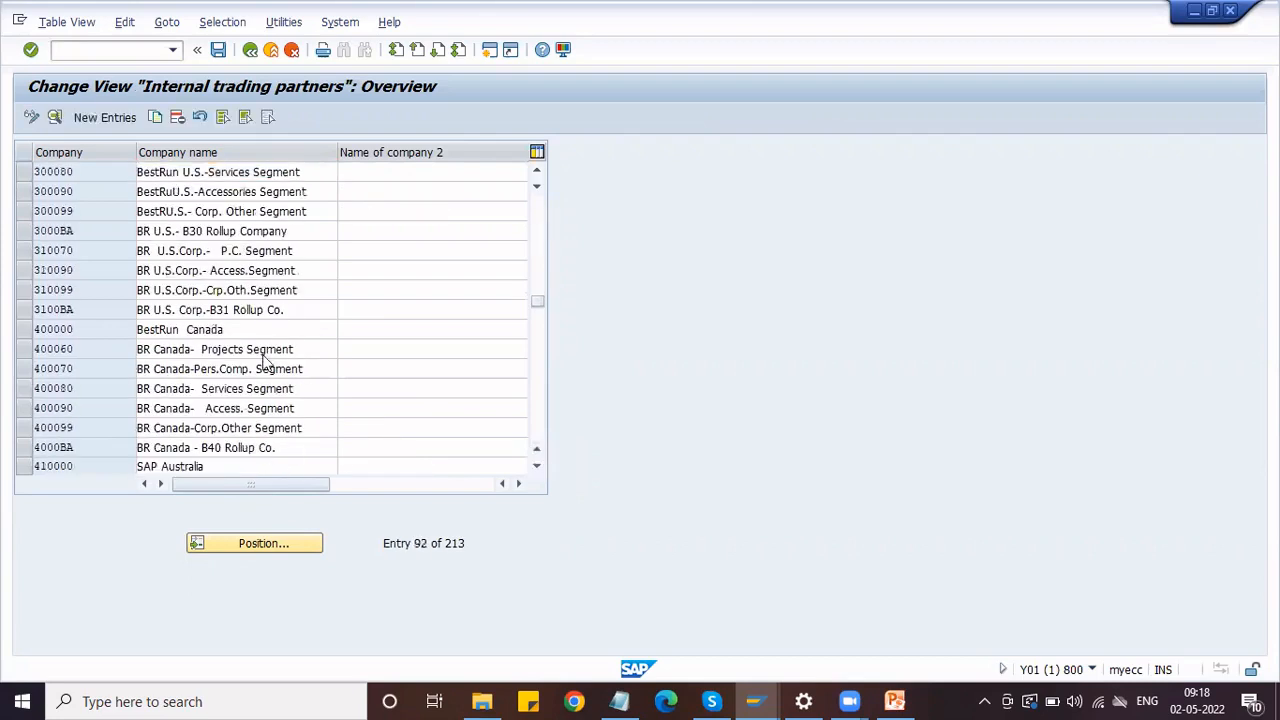
pyautogui.scroll(-10, 264, 357)
pyautogui.scroll(-11, 264, 357)
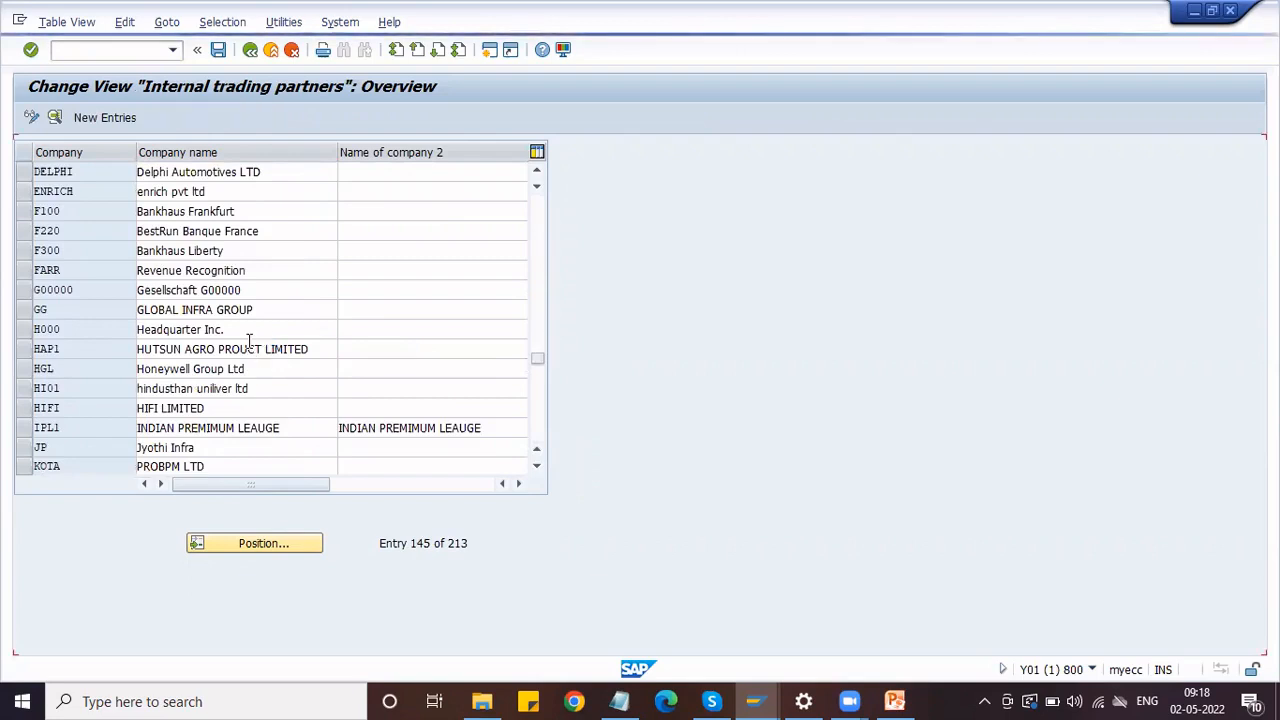
pyautogui.doubleClick(249, 345)
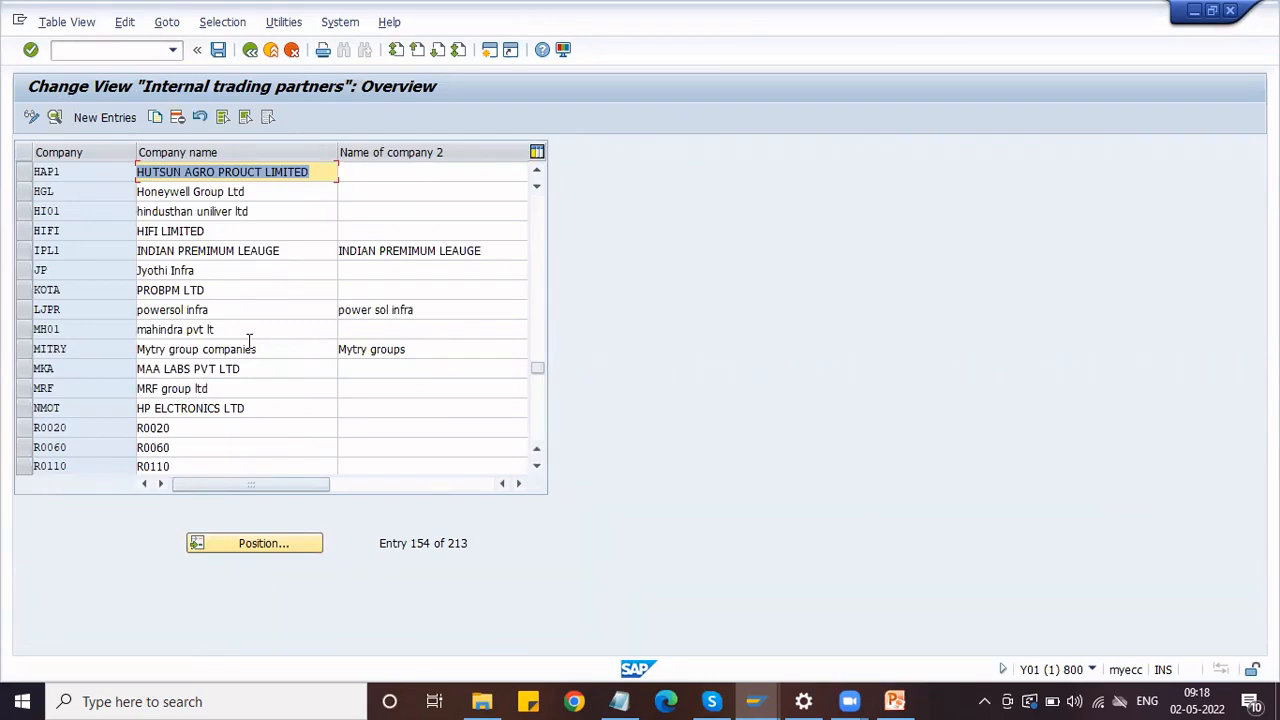
pyautogui.scroll(20, 104, 322)
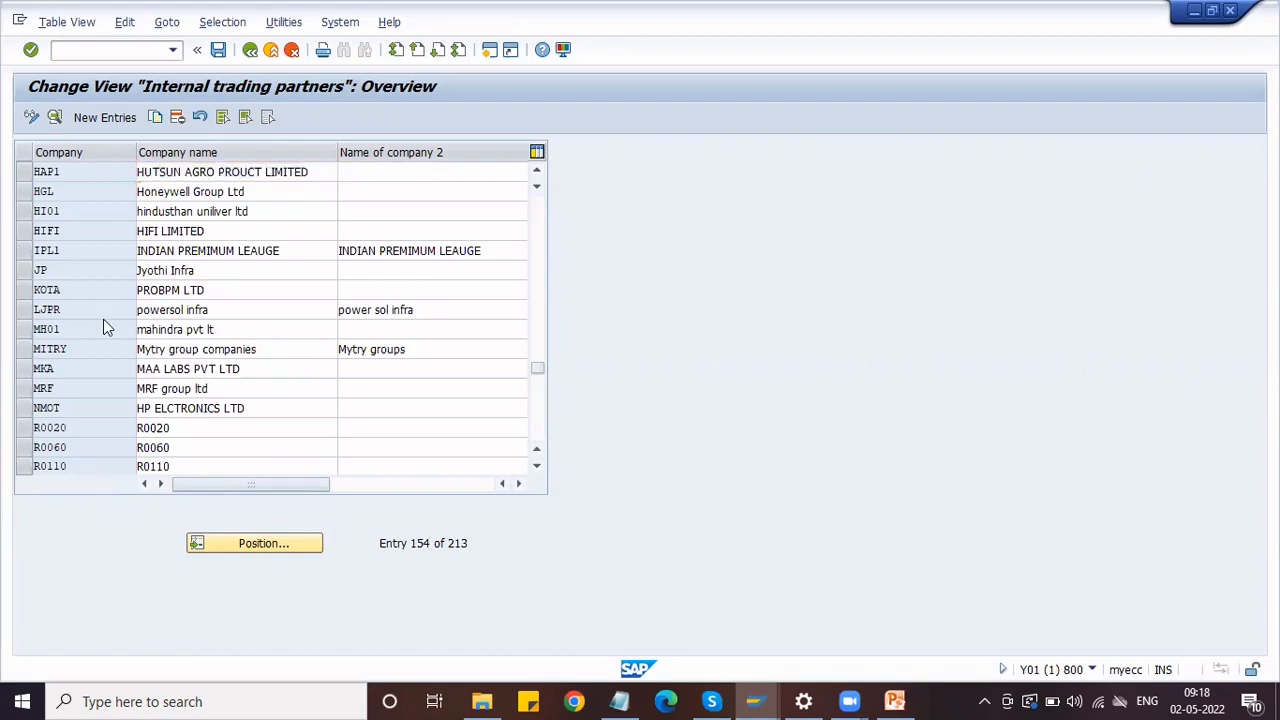
pyautogui.scroll(9, 103, 319)
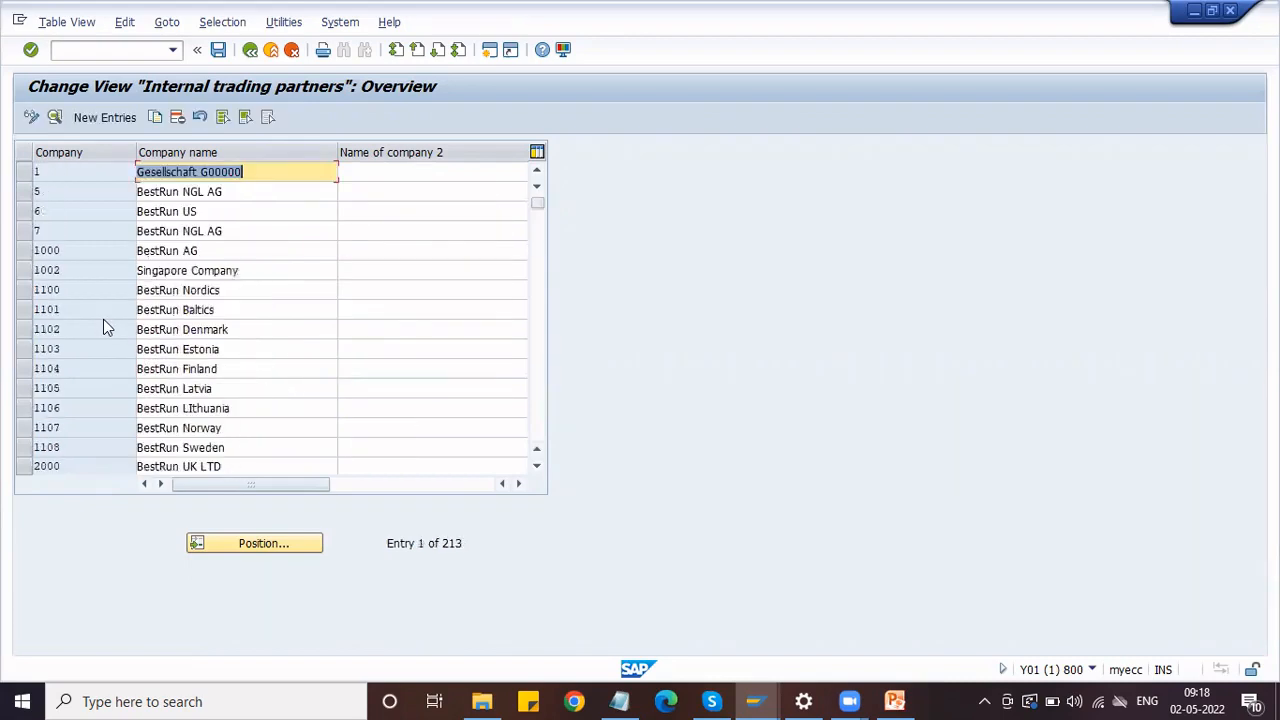
# - Start a new company entry with company HONDA and company name HONDA AUTOMOTIVES LTD
pyautogui.click(93, 119)
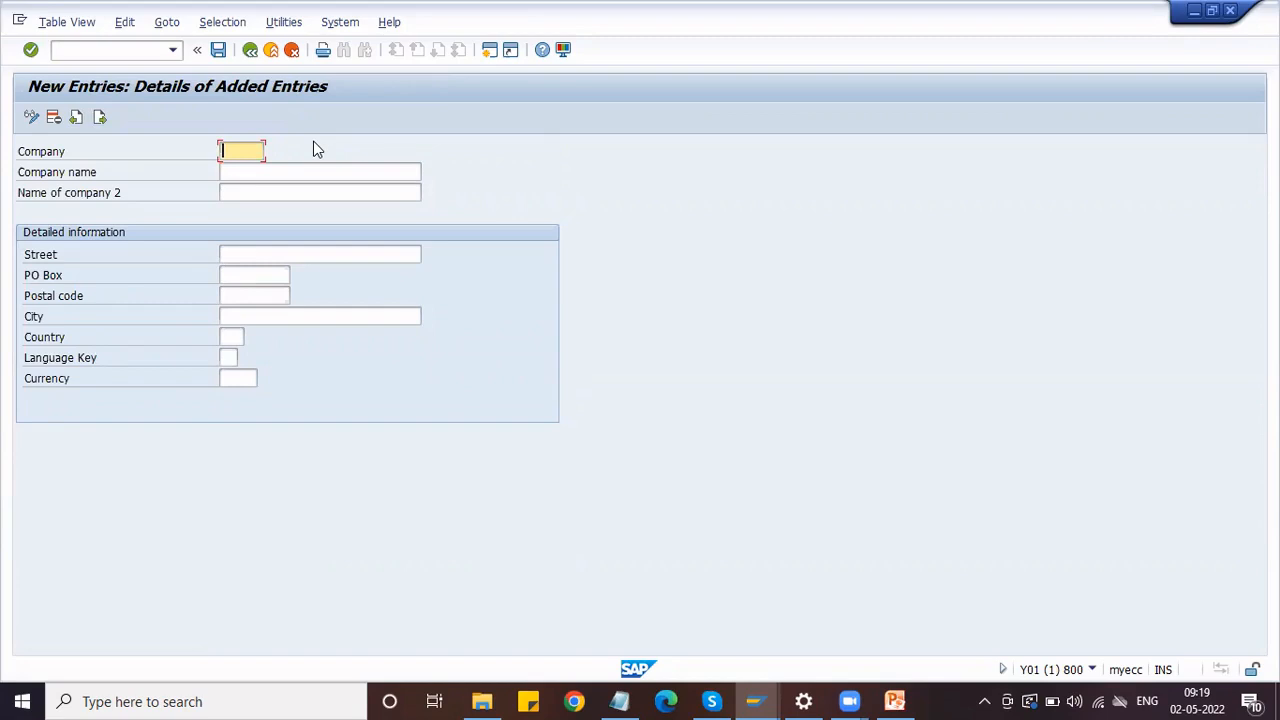
pyautogui.write('HONDA')
pyautogui.click(264, 172)
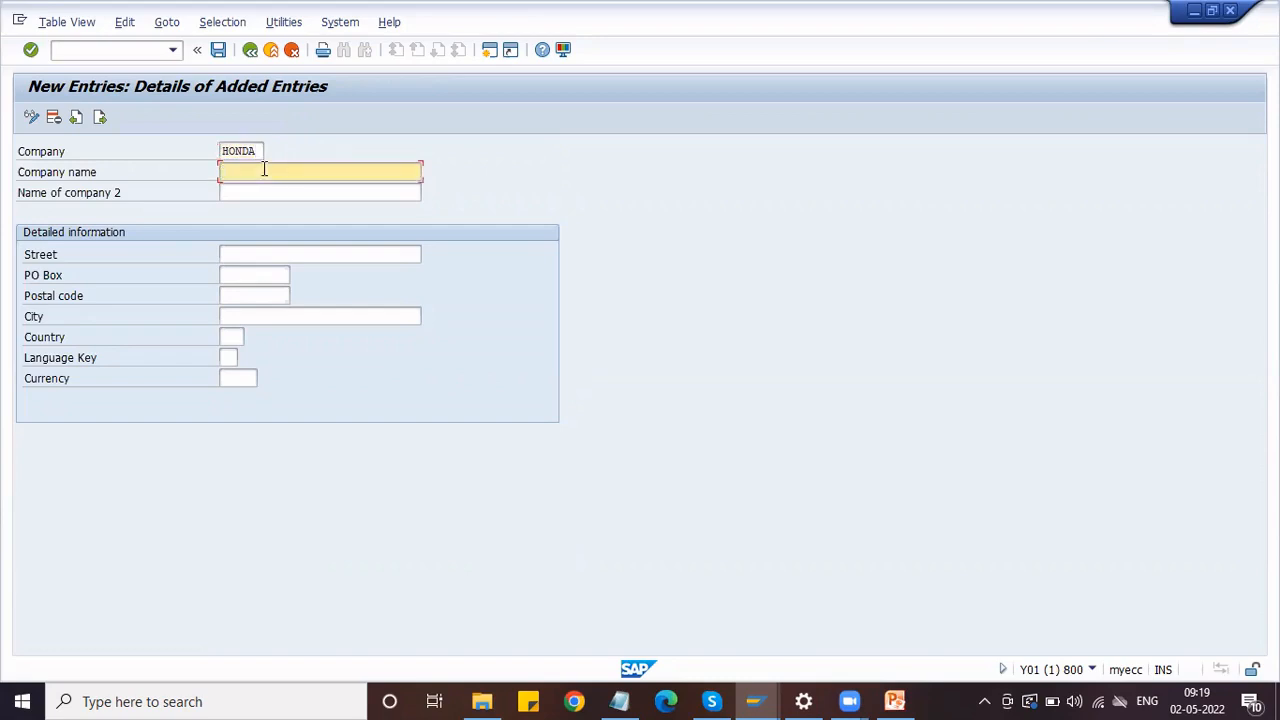
pyautogui.write('H')
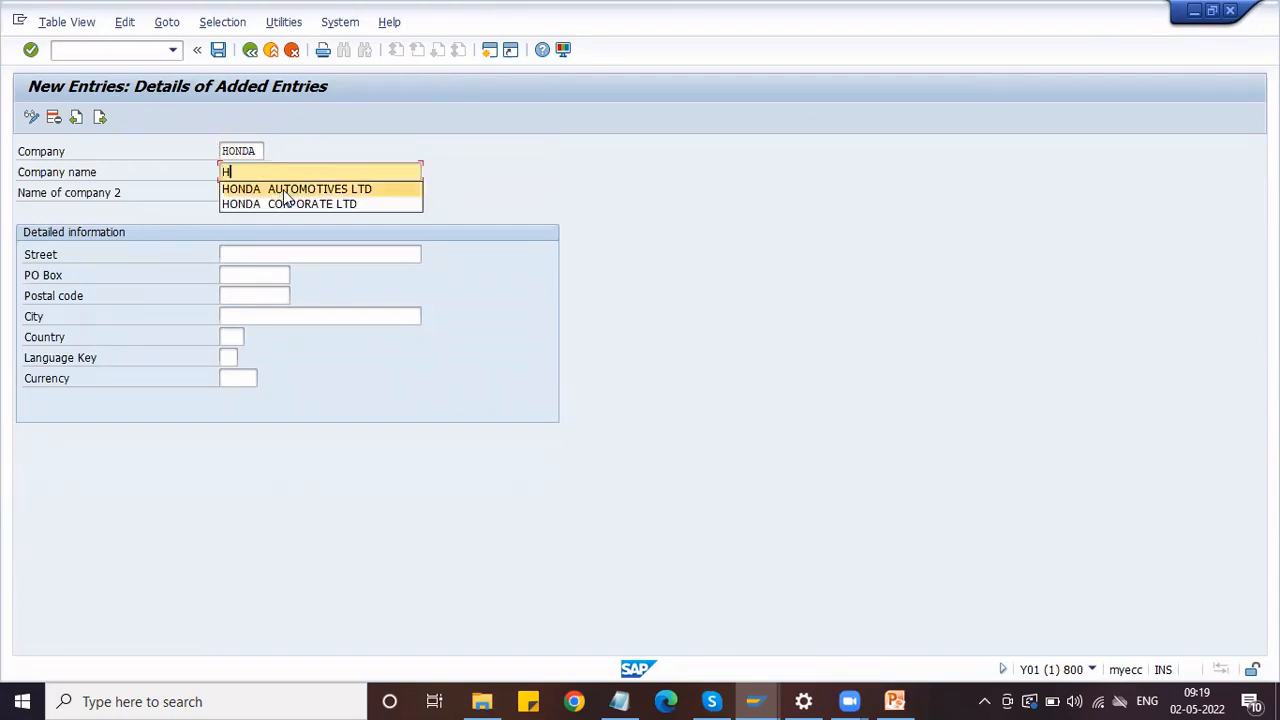
pyautogui.click(287, 190)
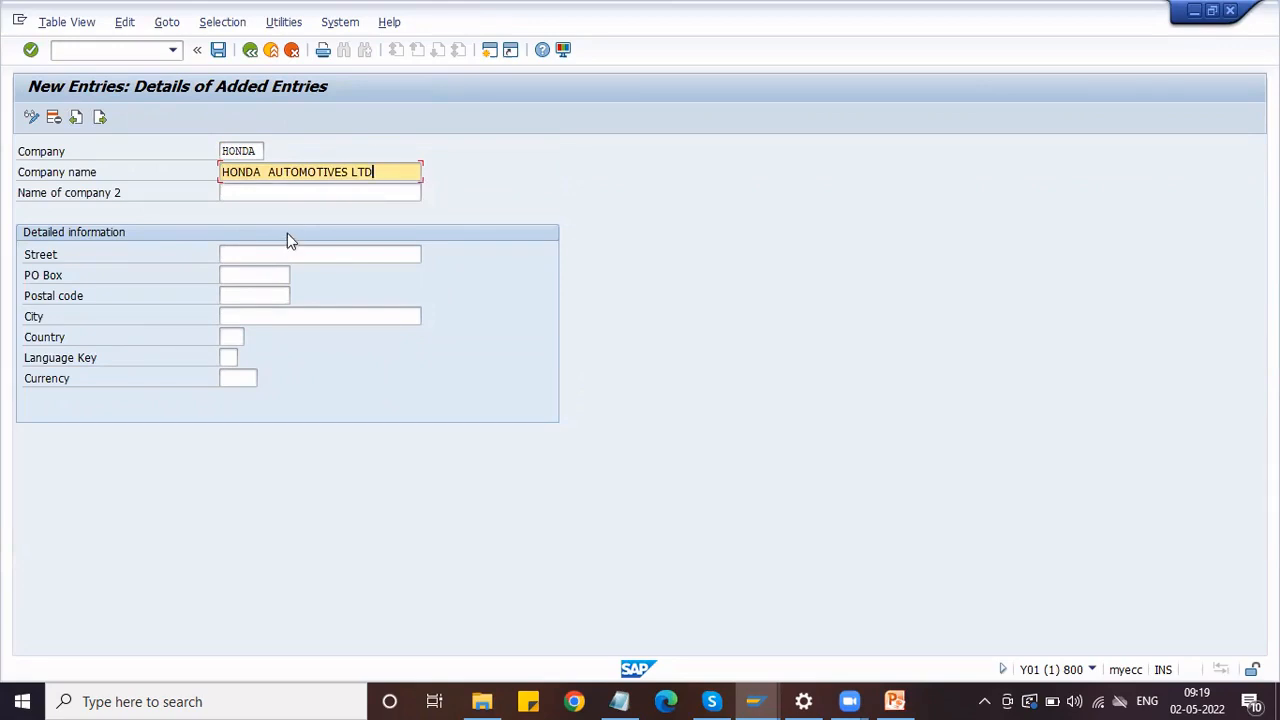
# - Fill in the company's street in the detailed information
pyautogui.click(224, 274)
pyautogui.click(233, 250)
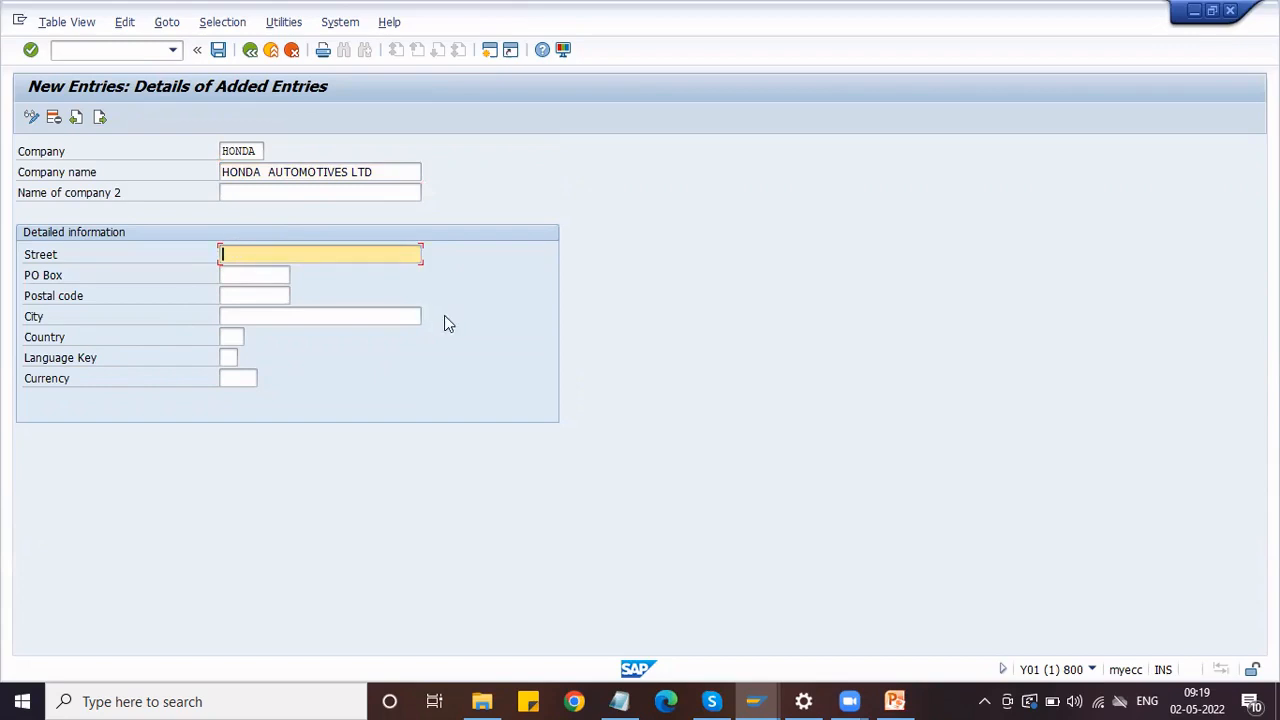
pyautogui.write('Honda')
pyautogui.press('BackSpace')
pyautogui.press('BackSpace')
pyautogui.press('BackSpace')
pyautogui.press('BackSpace')
pyautogui.press('BackSpace')
pyautogui.press('BackSpace')
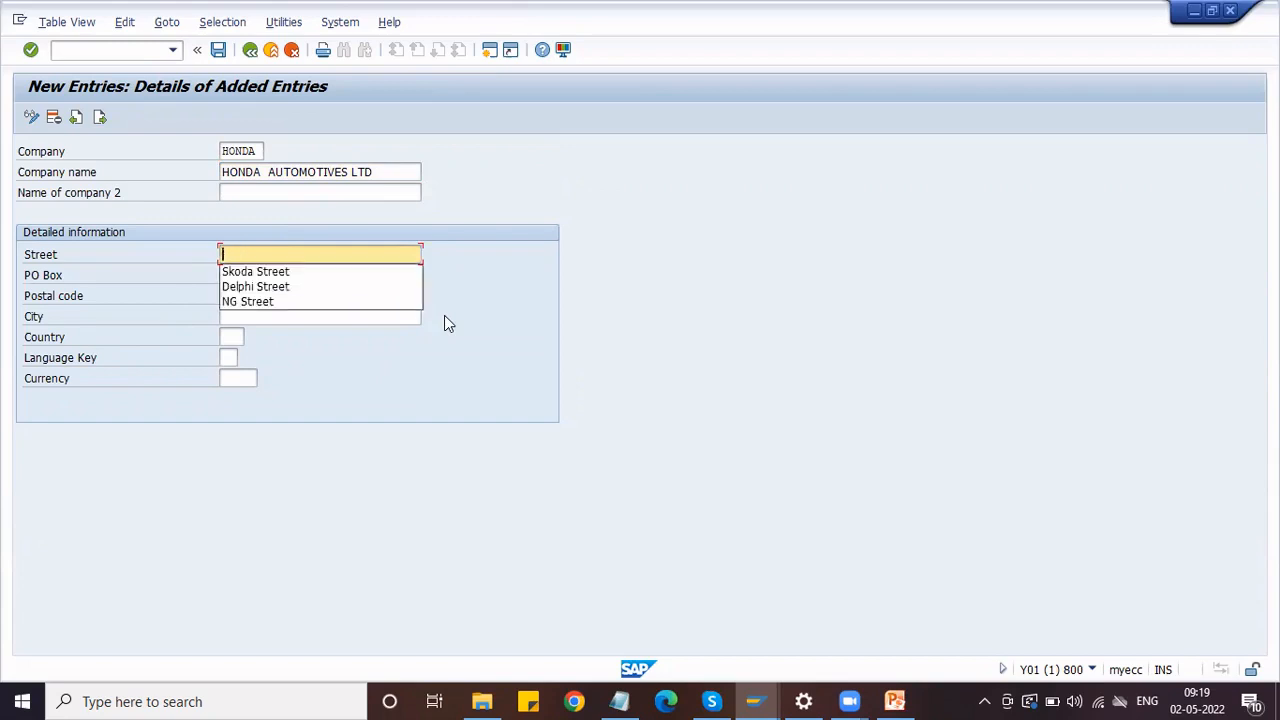
pyautogui.write('H')
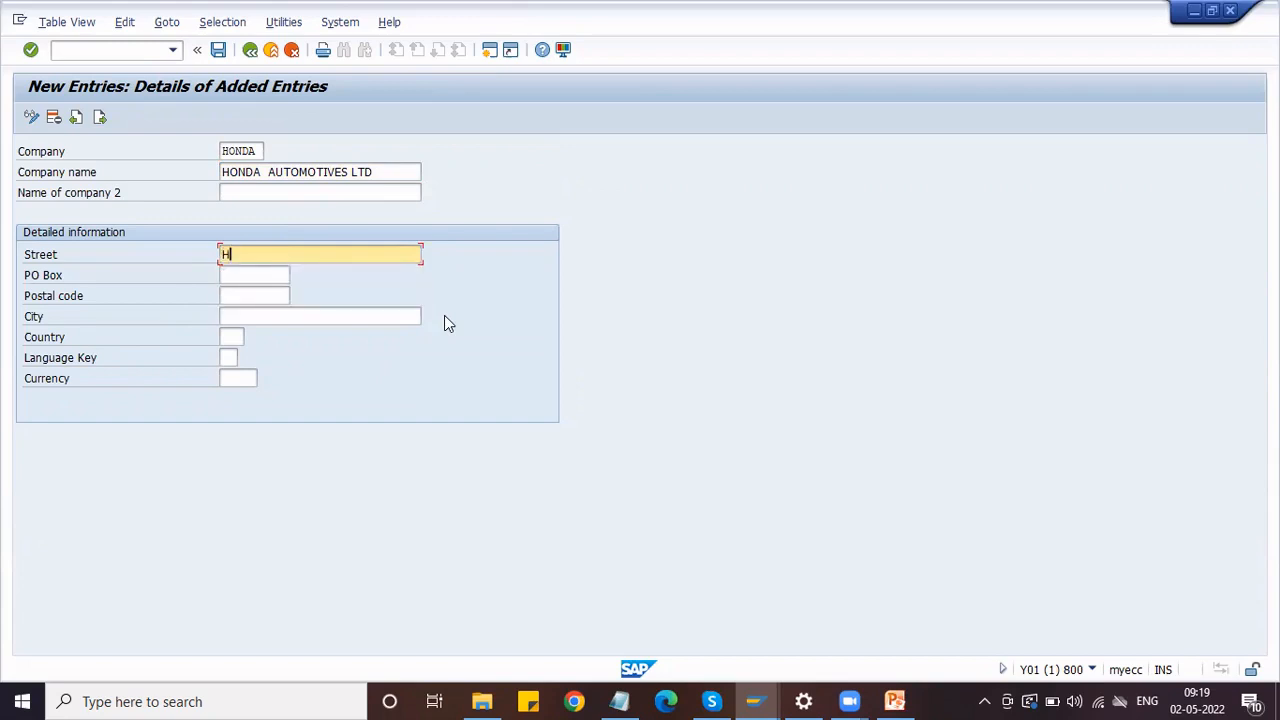
pyautogui.write('D Street')
pyautogui.press('Tab')
# - Fill in the company's postal code, leaving the PO box empty
pyautogui.click(267, 294)
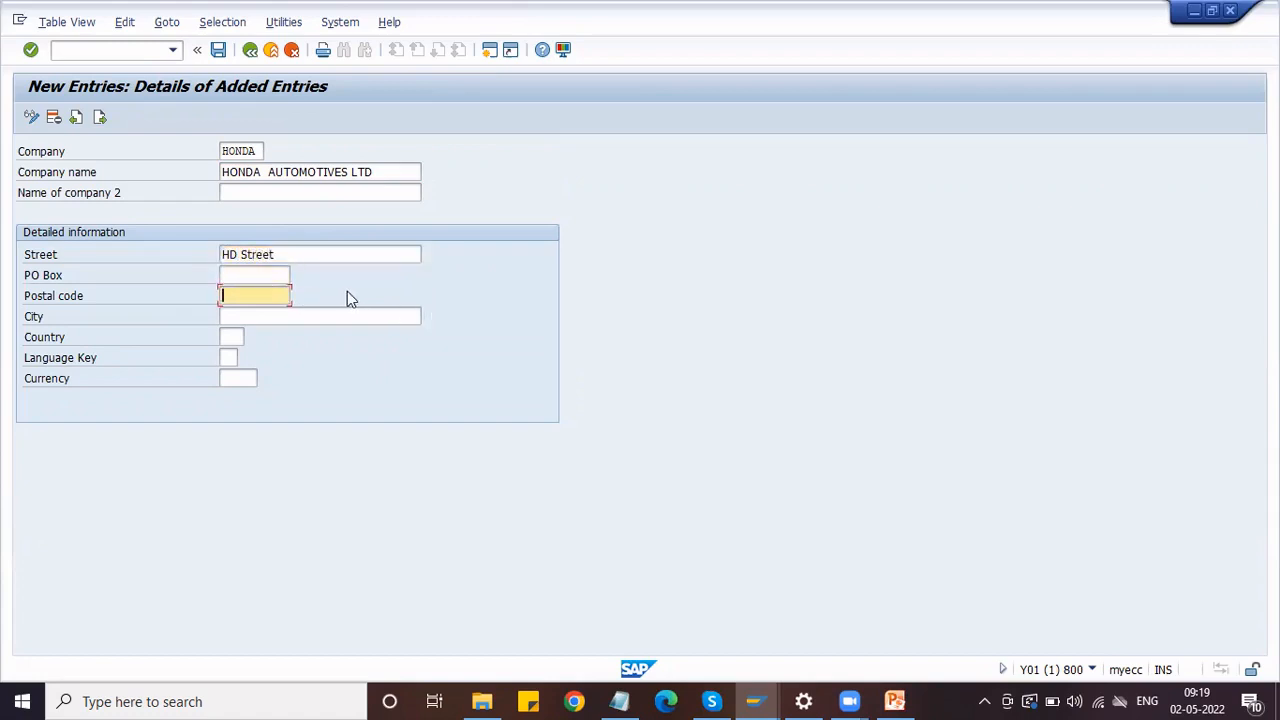
pyautogui.click(262, 296)
pyautogui.click(262, 296)
pyautogui.click(242, 295)
pyautogui.click(245, 293)
pyautogui.click(230, 254)
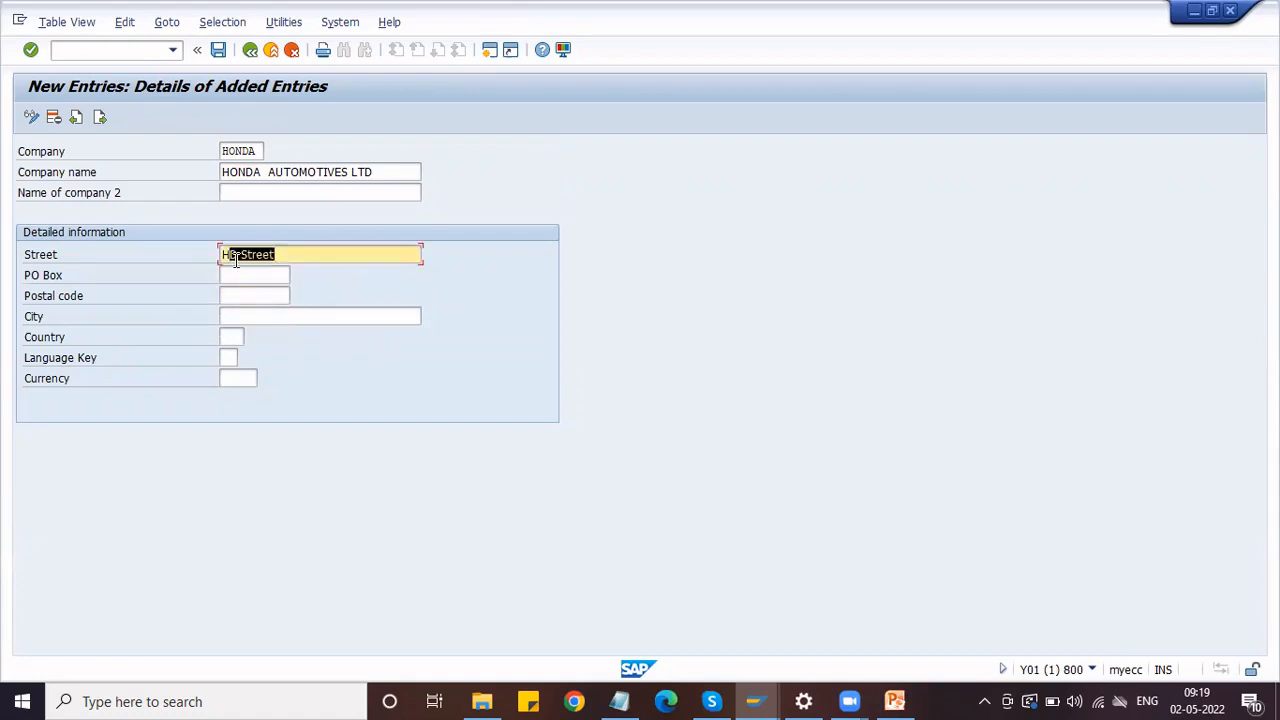
pyautogui.click(236, 275)
pyautogui.click(242, 296)
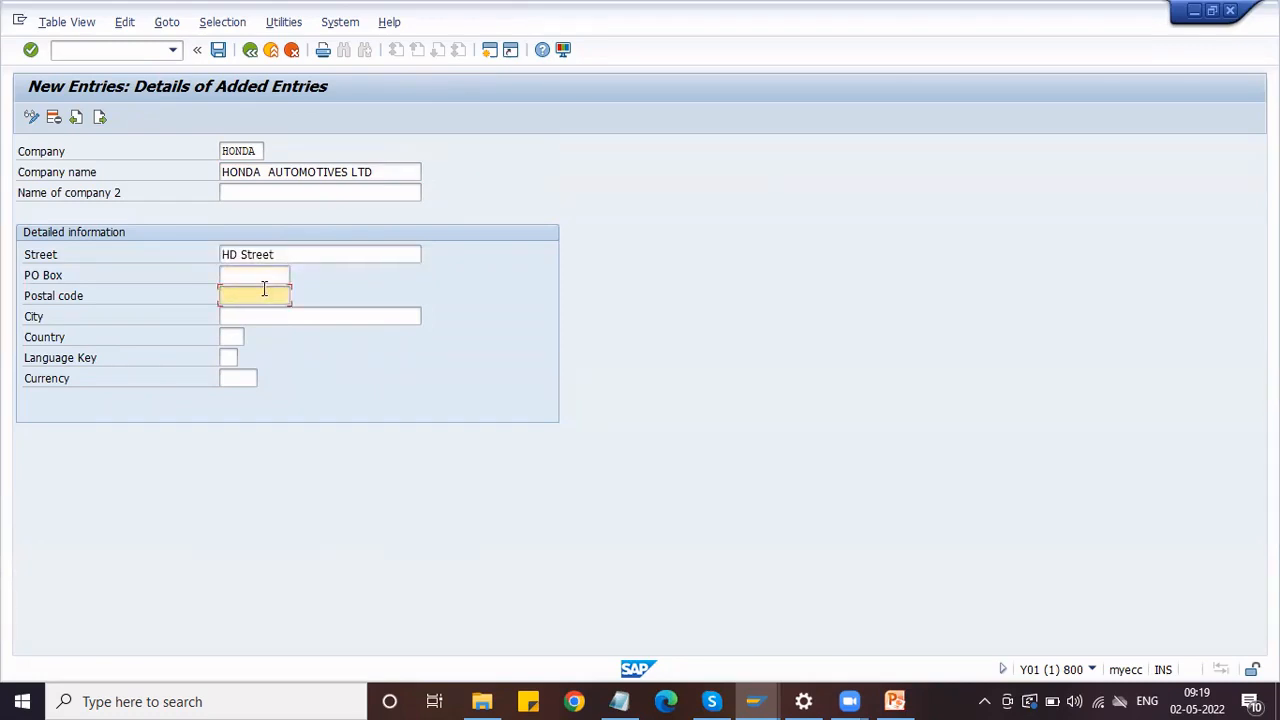
pyautogui.write('H')
pyautogui.press('BackSpace')
pyautogui.write('5')
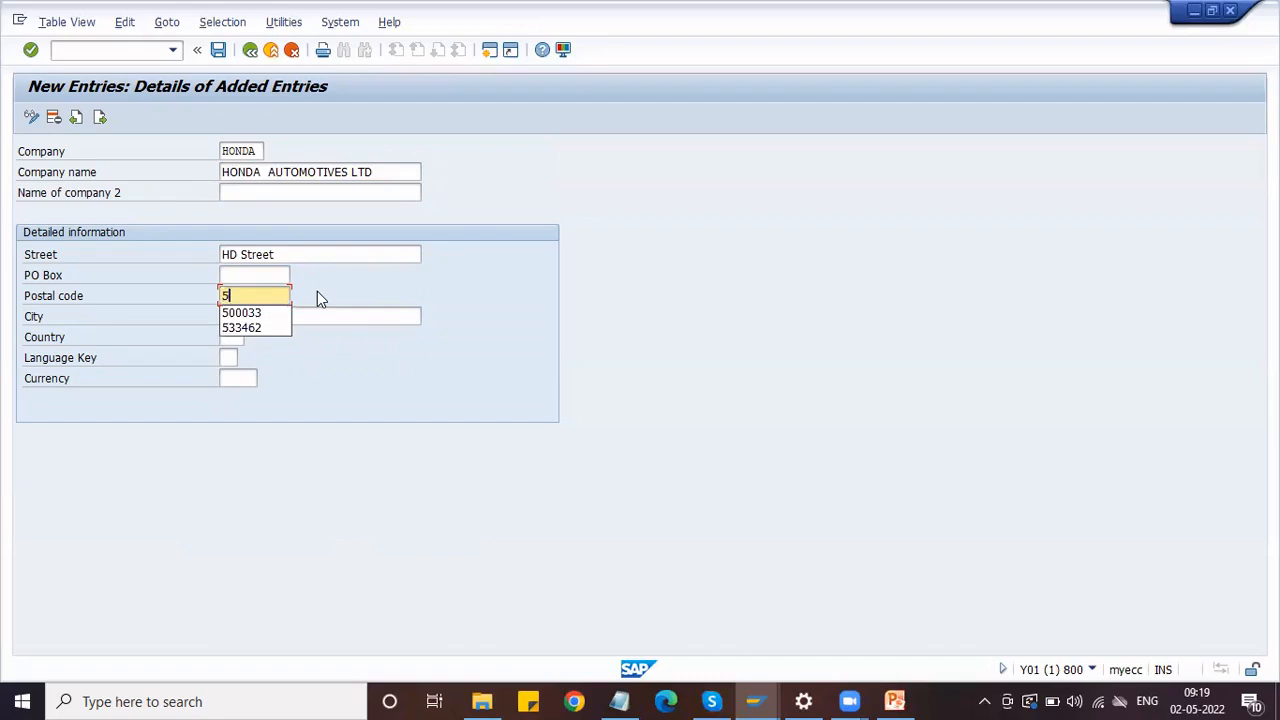
pyautogui.write('00086')
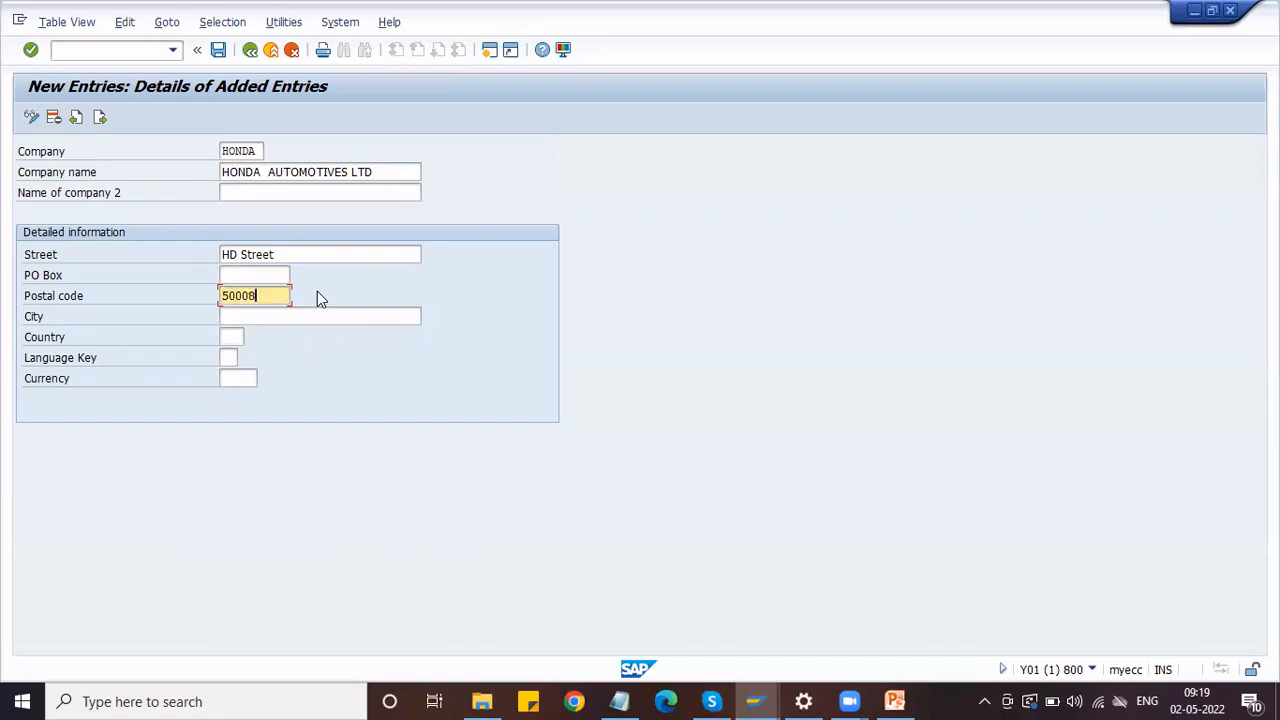
# - Enter Hyderabad as the company's city and IN as its country
pyautogui.click(249, 315)
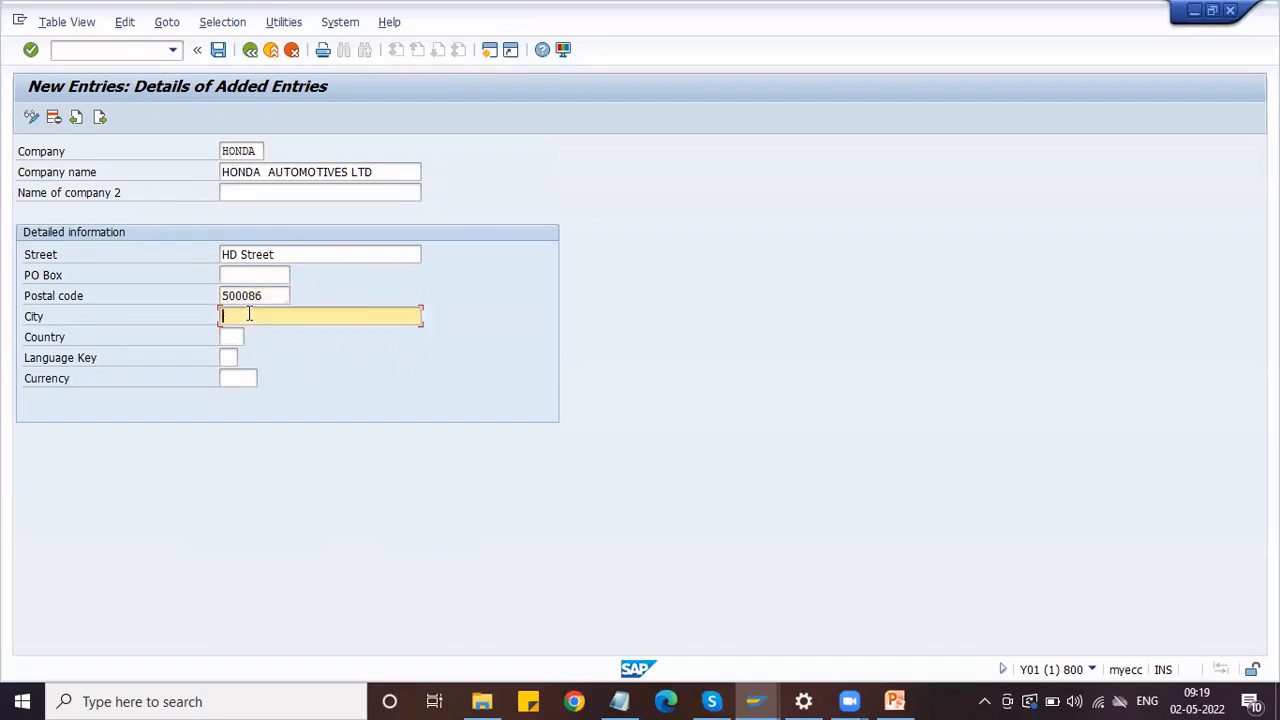
pyautogui.write('Hyd')
pyautogui.click(298, 334)
pyautogui.click(231, 336)
pyautogui.write('in')
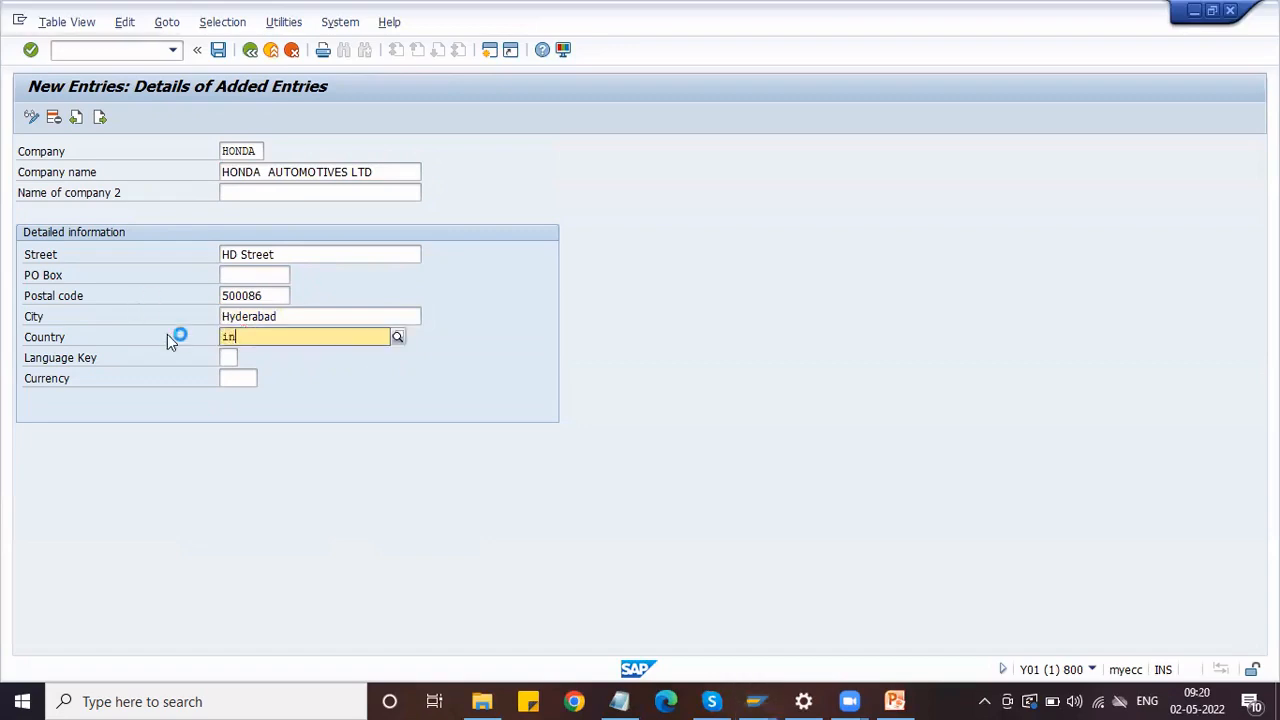
# - Set the company's language key to EN and its currency to INR (Indian Rupee)
pyautogui.click(244, 378)
pyautogui.click(230, 357)
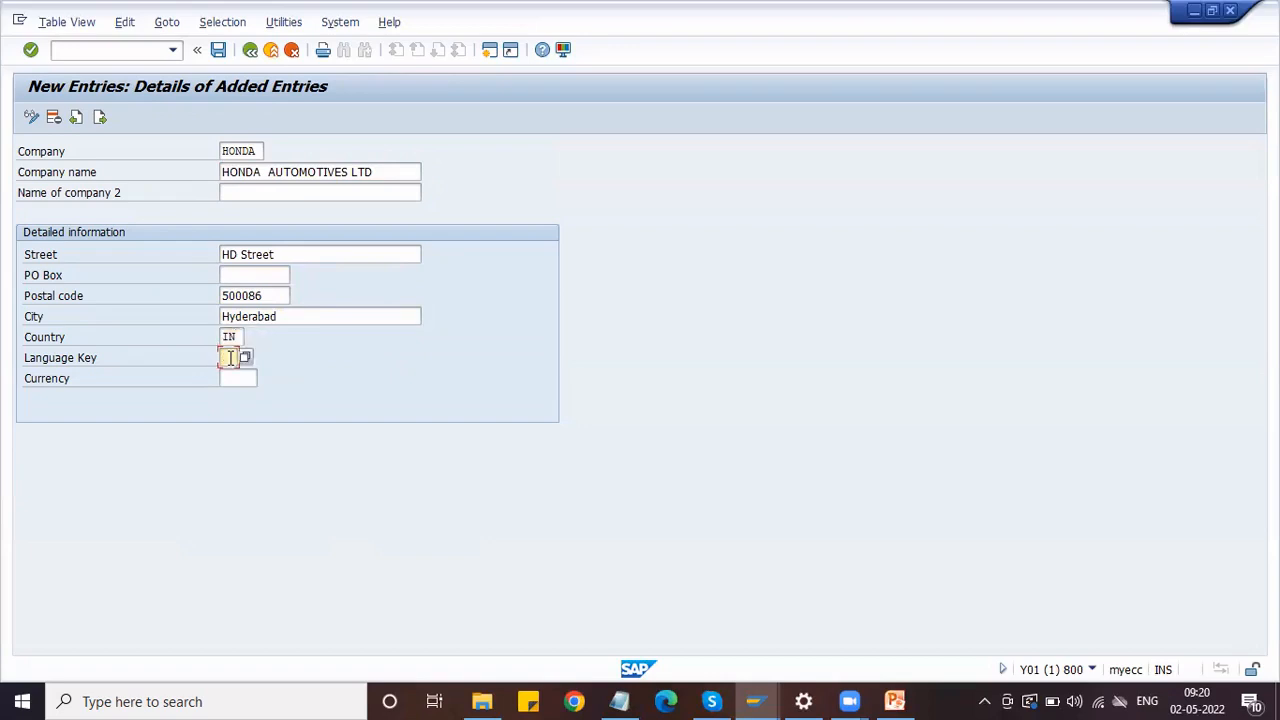
pyautogui.write('en')
pyautogui.write('IN')
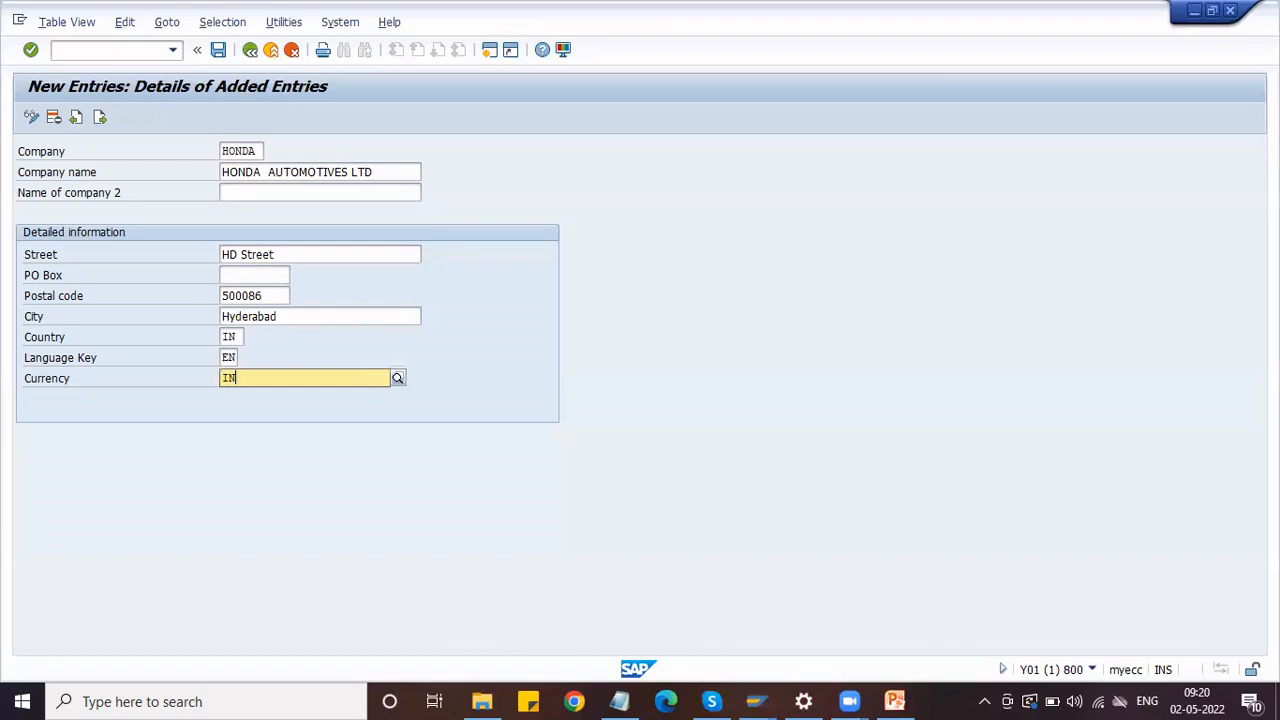
pyautogui.write('R')
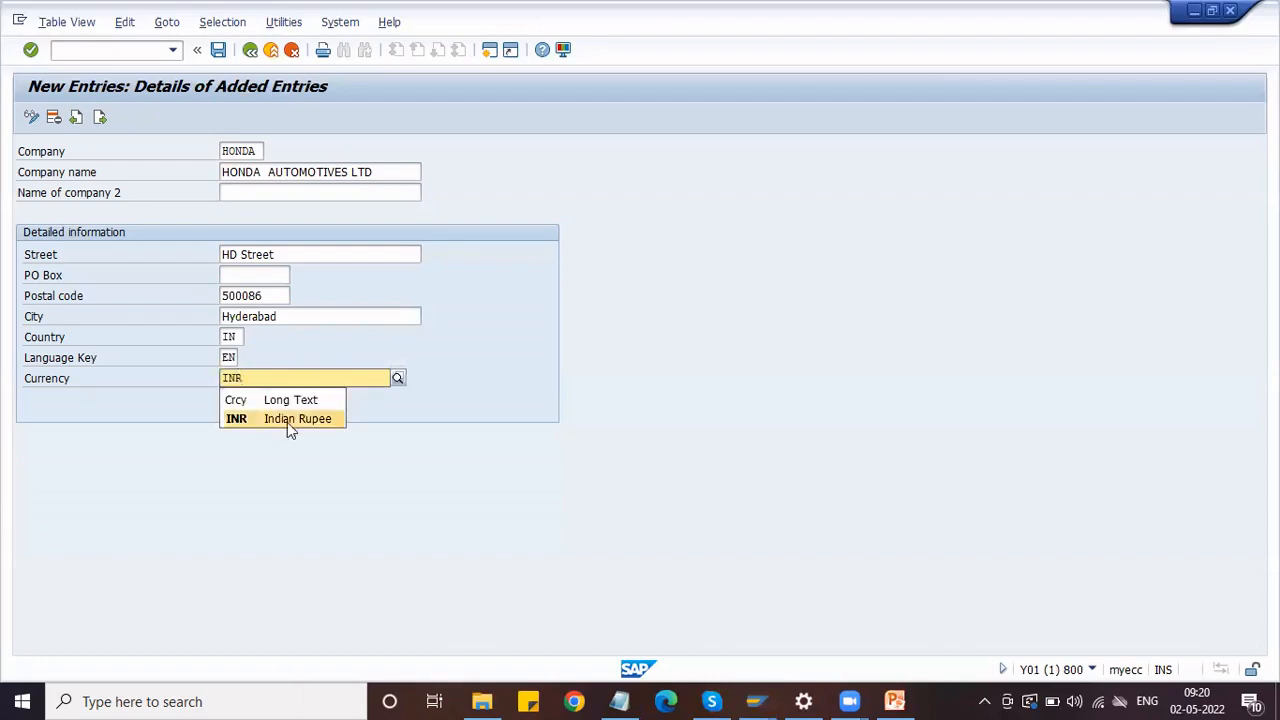
pyautogui.click(287, 422)
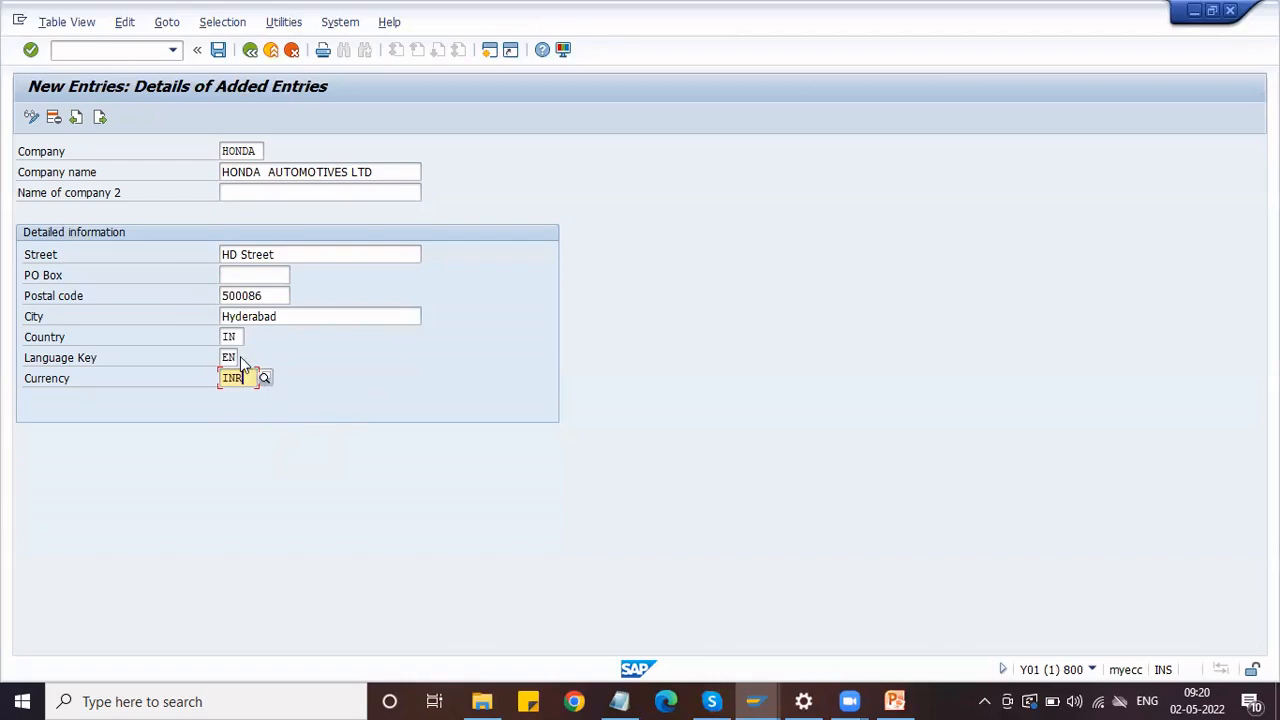
# - Bring up the list of possible values for the currency and look through the available currency codes
pyautogui.click(235, 357)
pyautogui.click(237, 337)
pyautogui.click(236, 358)
pyautogui.click(250, 378)
pyautogui.click(265, 378)
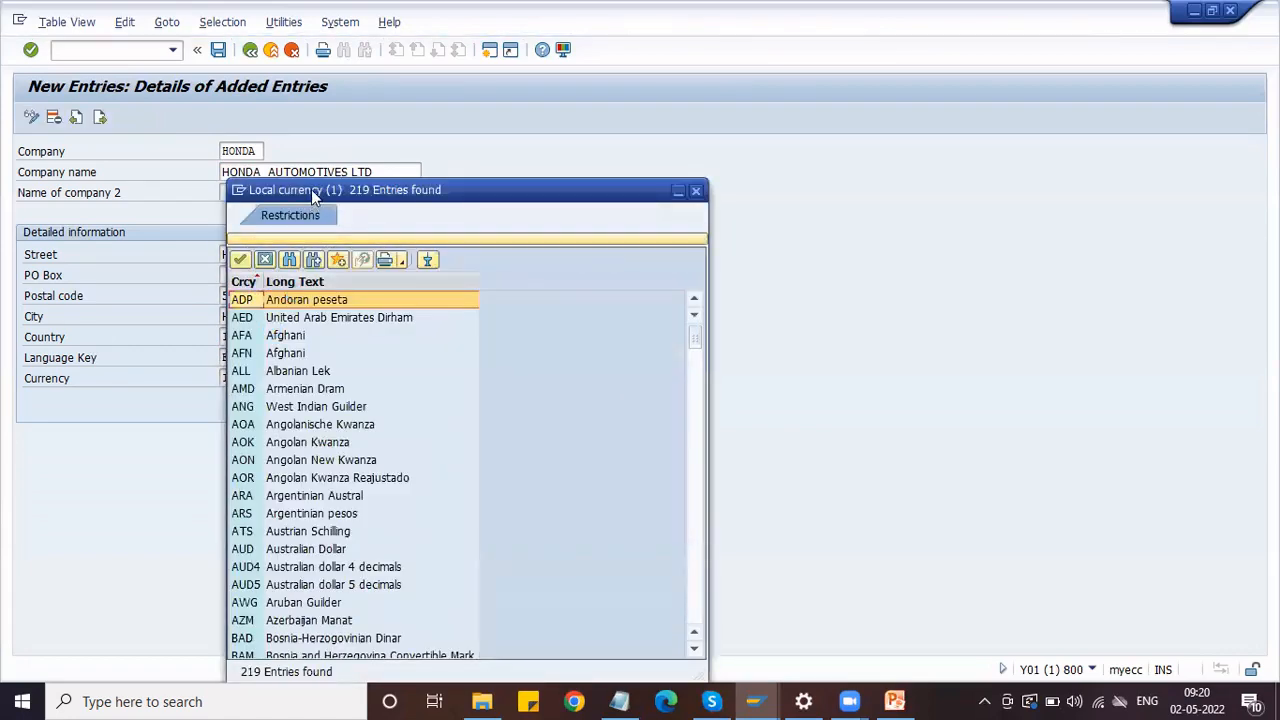
pyautogui.moveTo(311, 189); pyautogui.dragTo(329, 73)
pyautogui.scroll(-10, 322, 392)
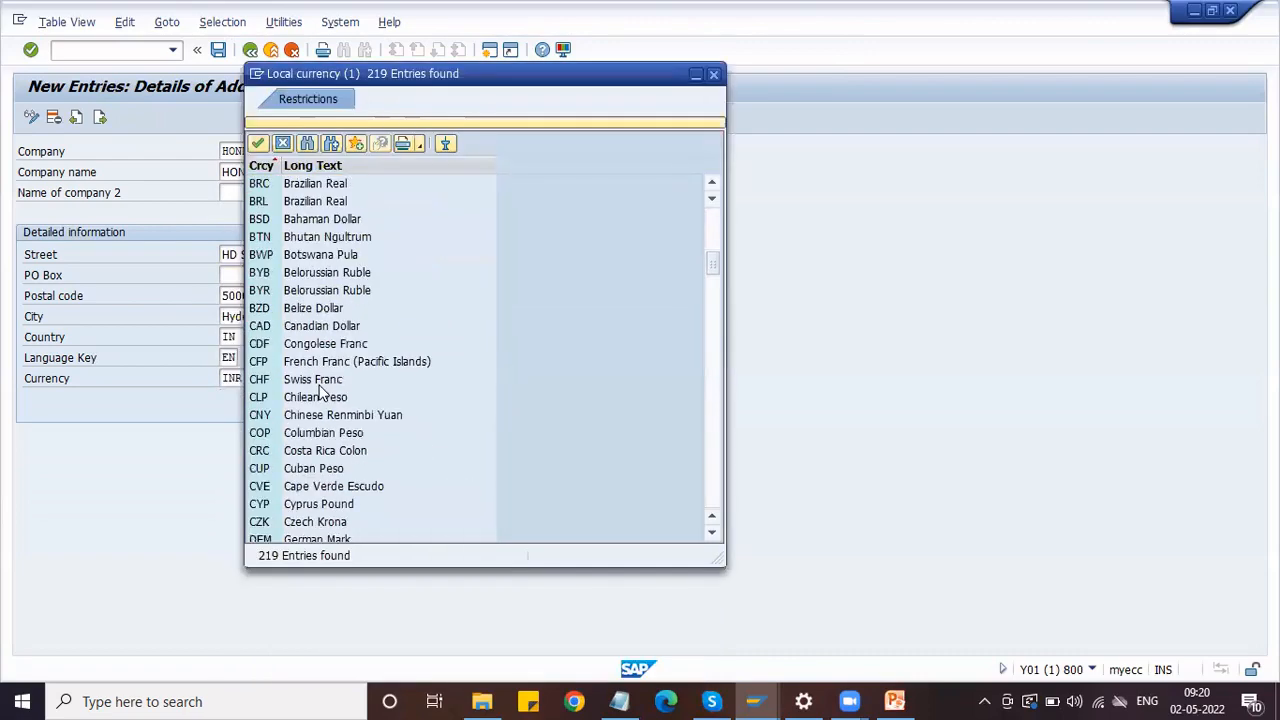
pyautogui.scroll(-10, 322, 392)
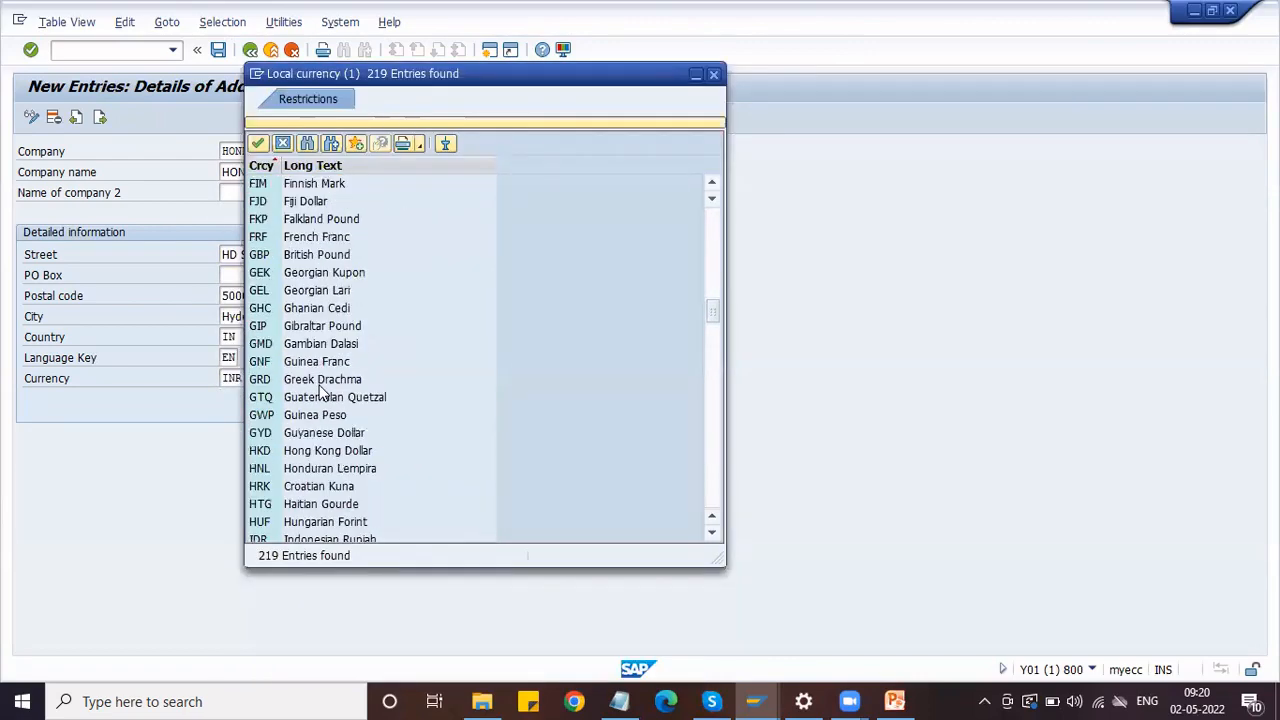
pyautogui.scroll(20, 322, 392)
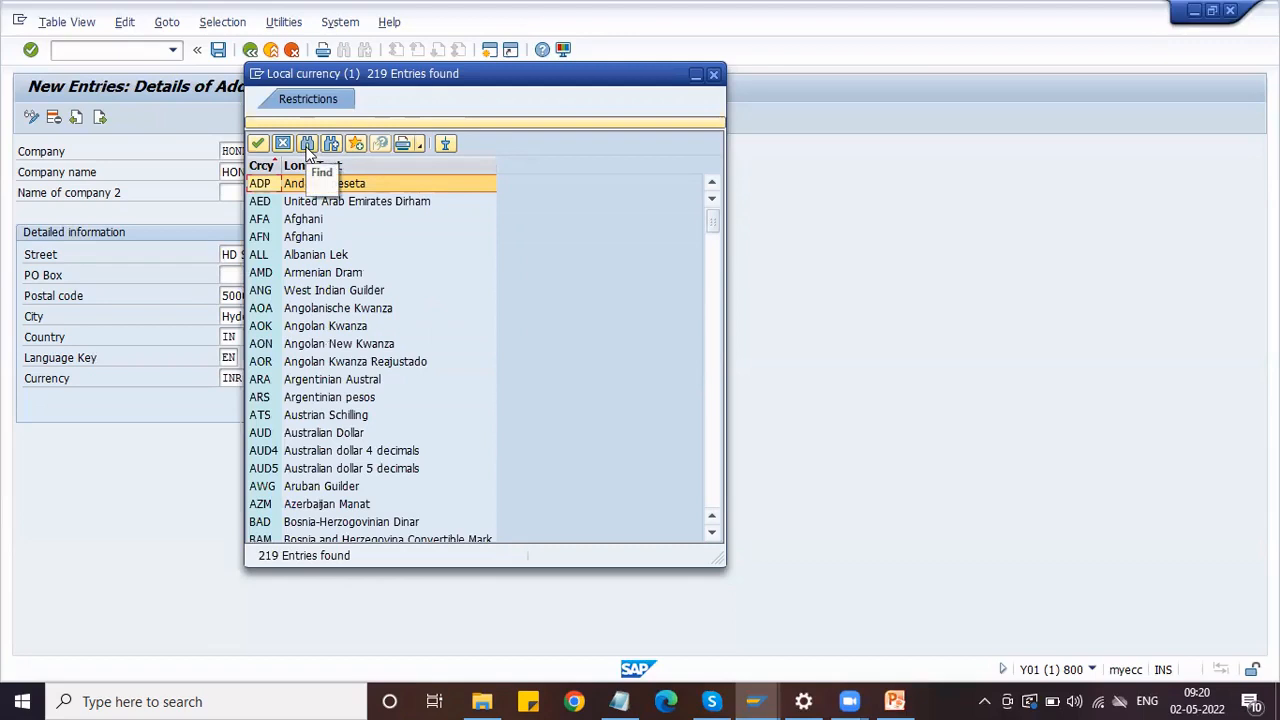
# - Search the currency list for India, and refine the search to Indian Rupee
pyautogui.click(309, 146)
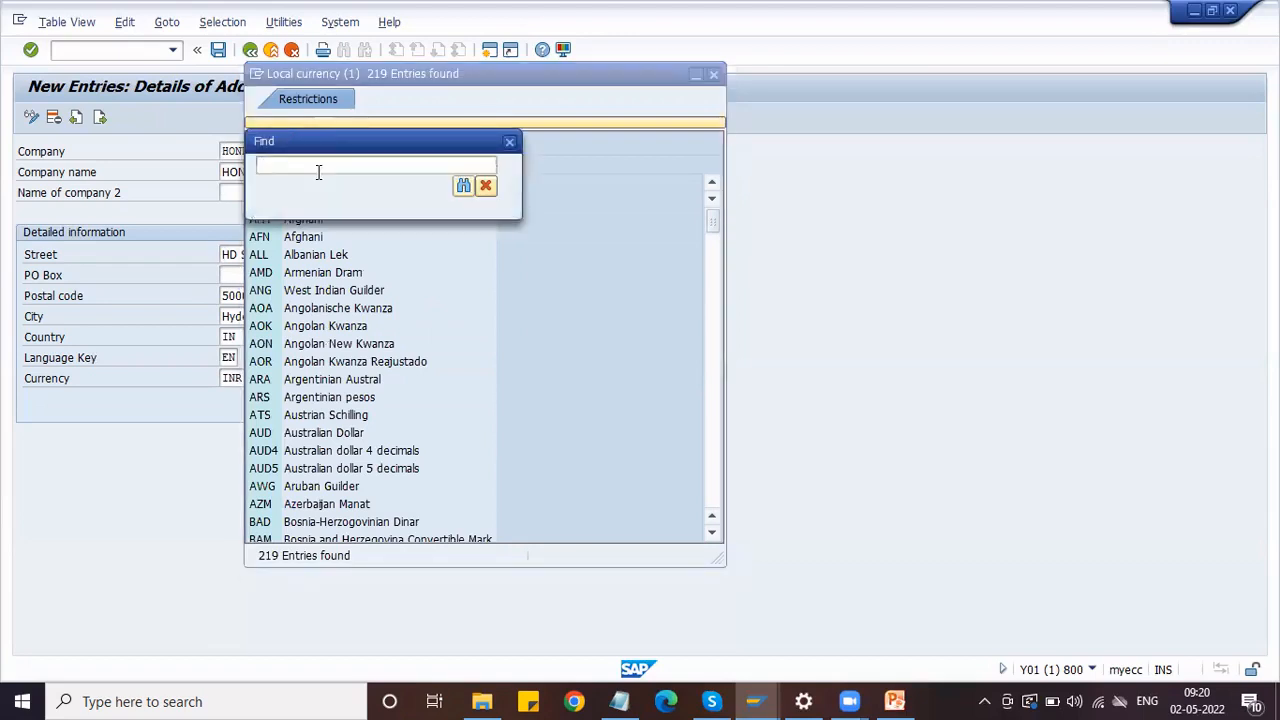
pyautogui.write('India')
pyautogui.press('Return')
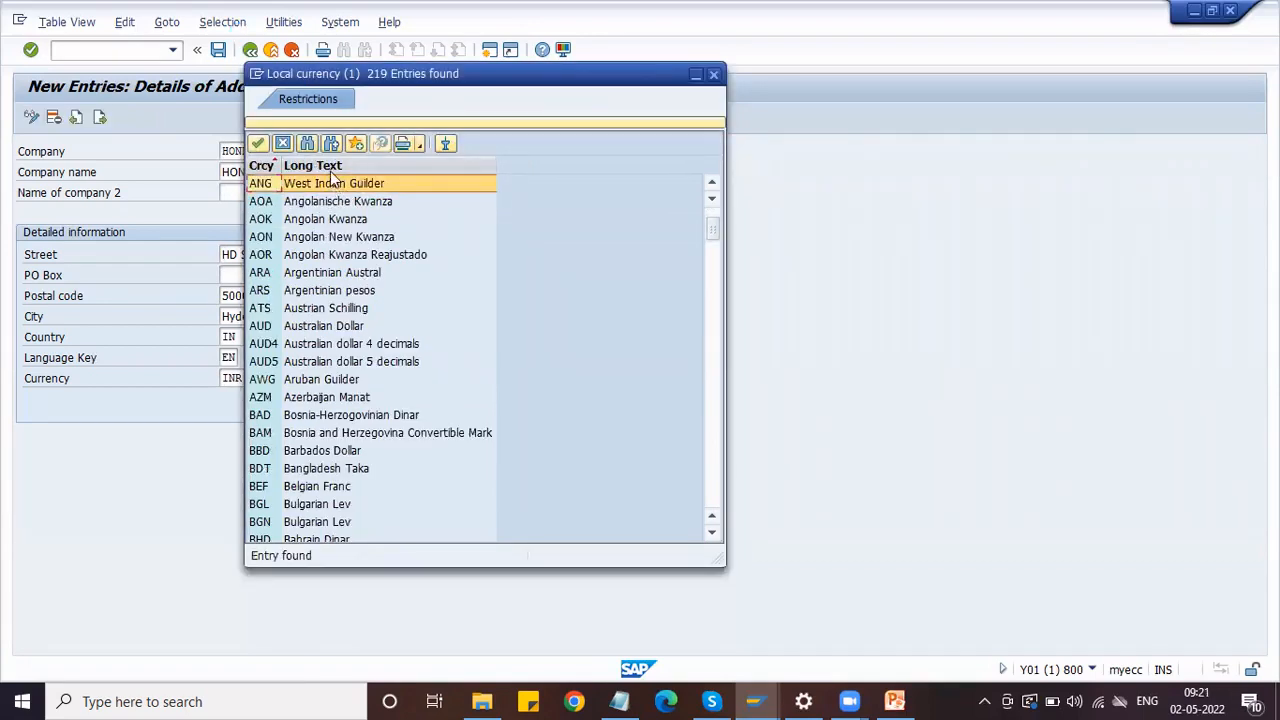
pyautogui.click(307, 143)
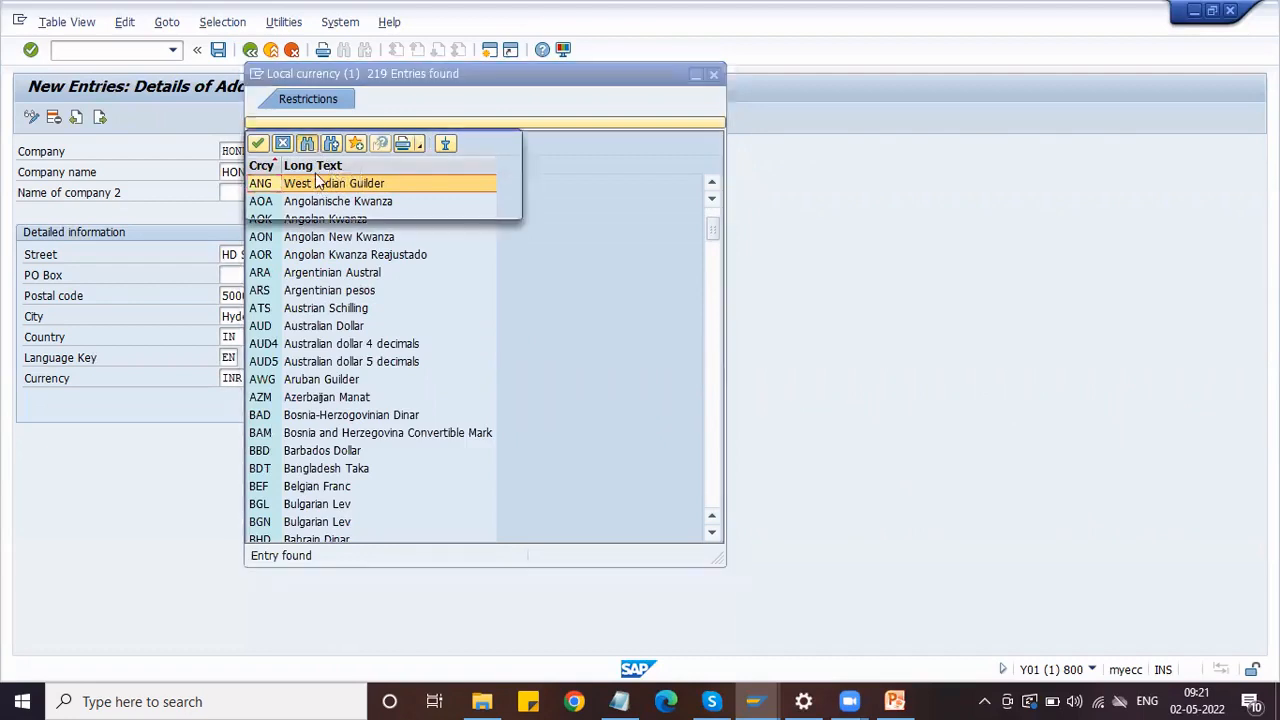
pyautogui.write('Indian ')
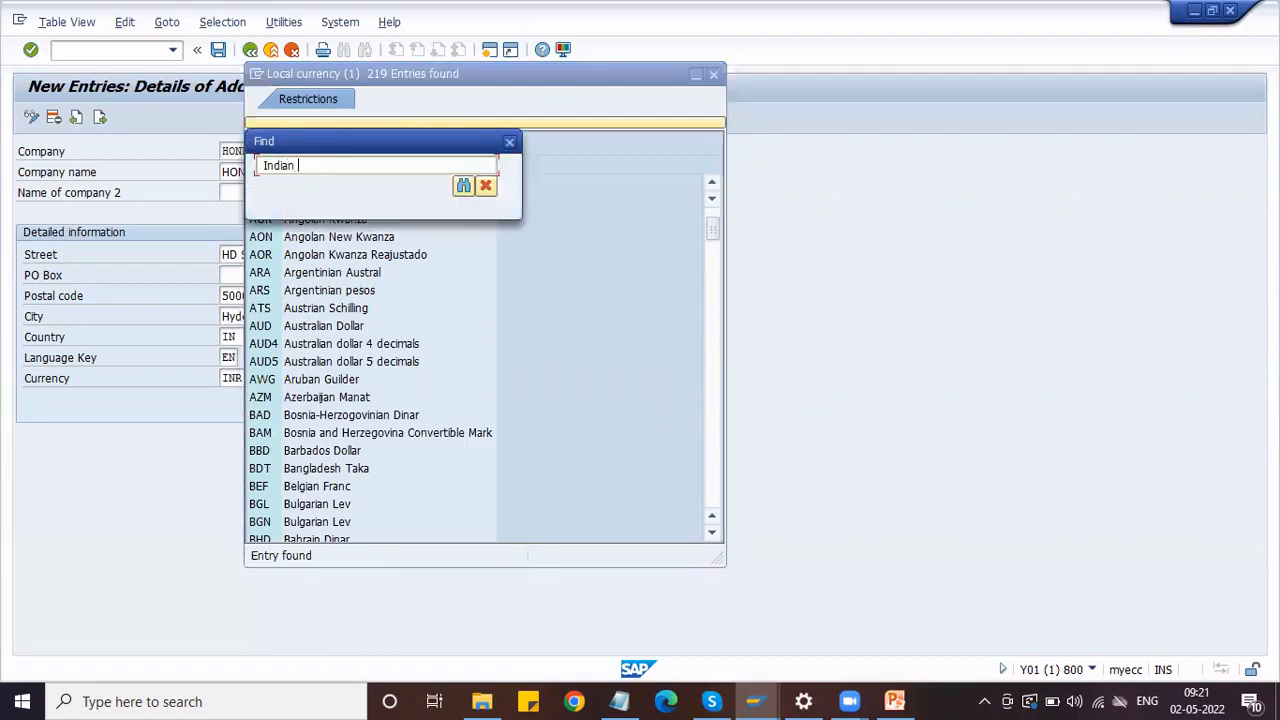
pyautogui.write('Rupee')
pyautogui.press('Return')
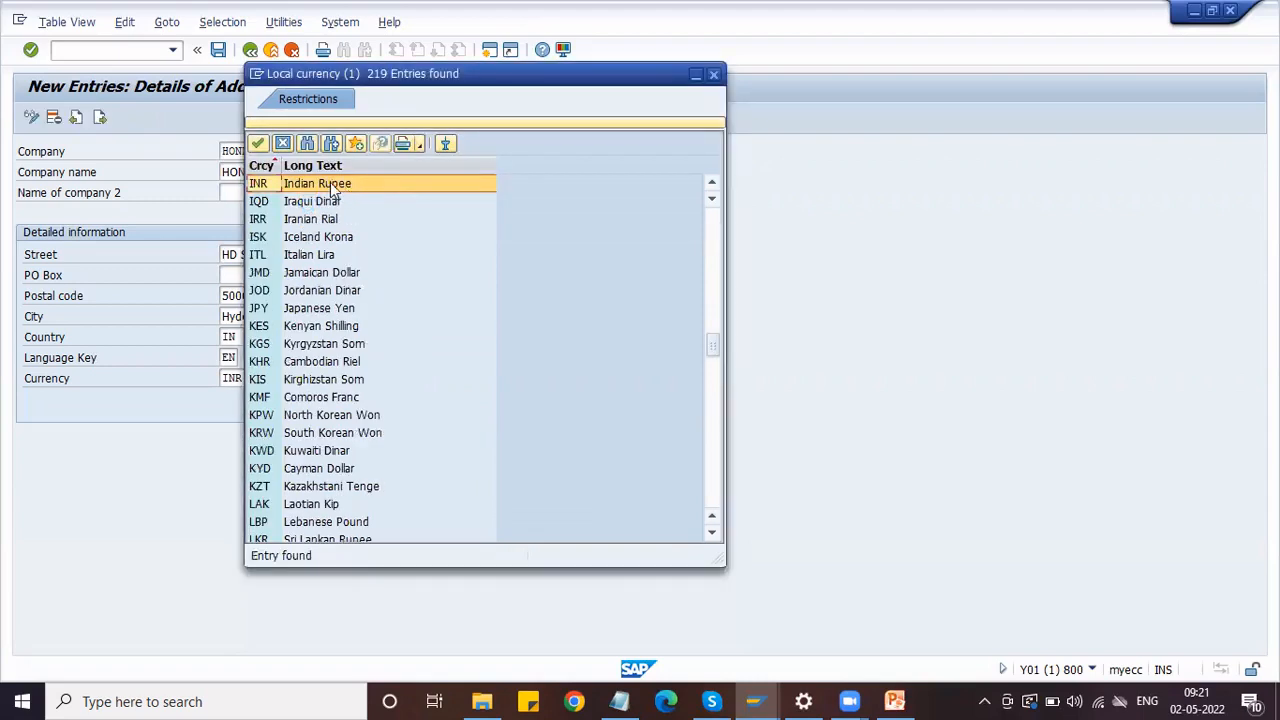
# - Choose INR (Indian Rupee) as the company's currency and save the new HONDA company entry
pyautogui.doubleClick(276, 186)
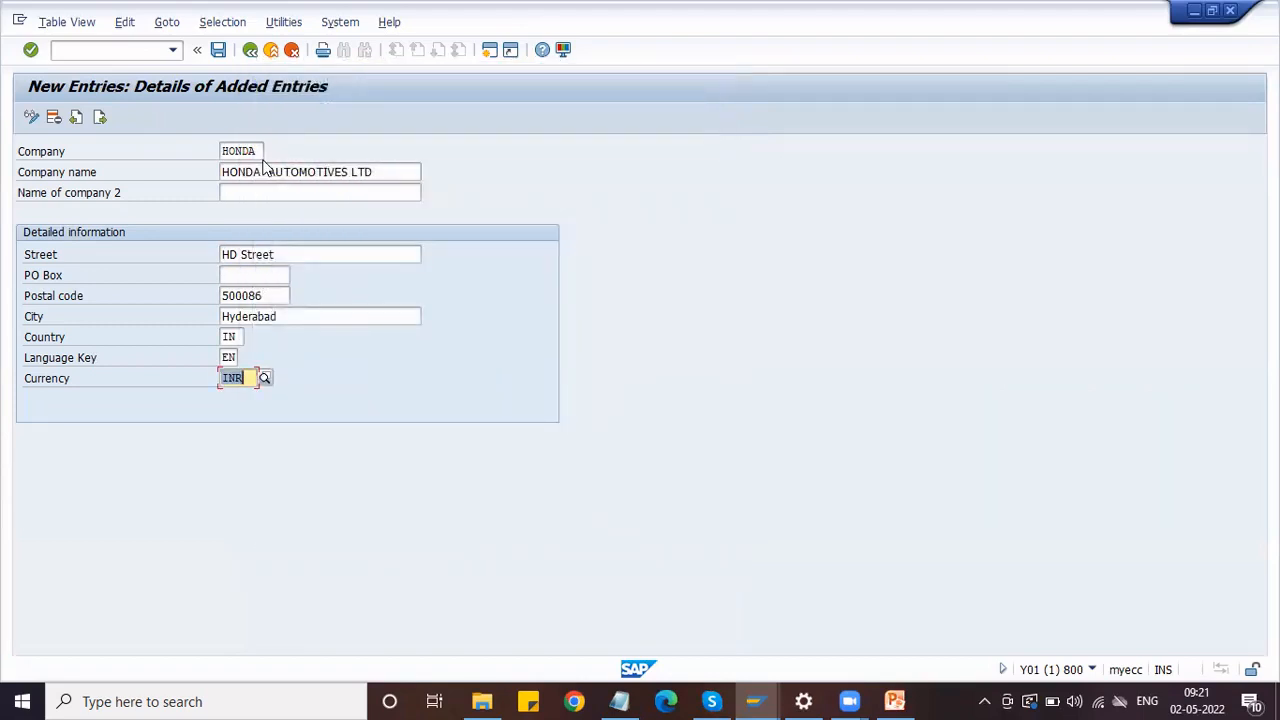
pyautogui.doubleClick(256, 151)
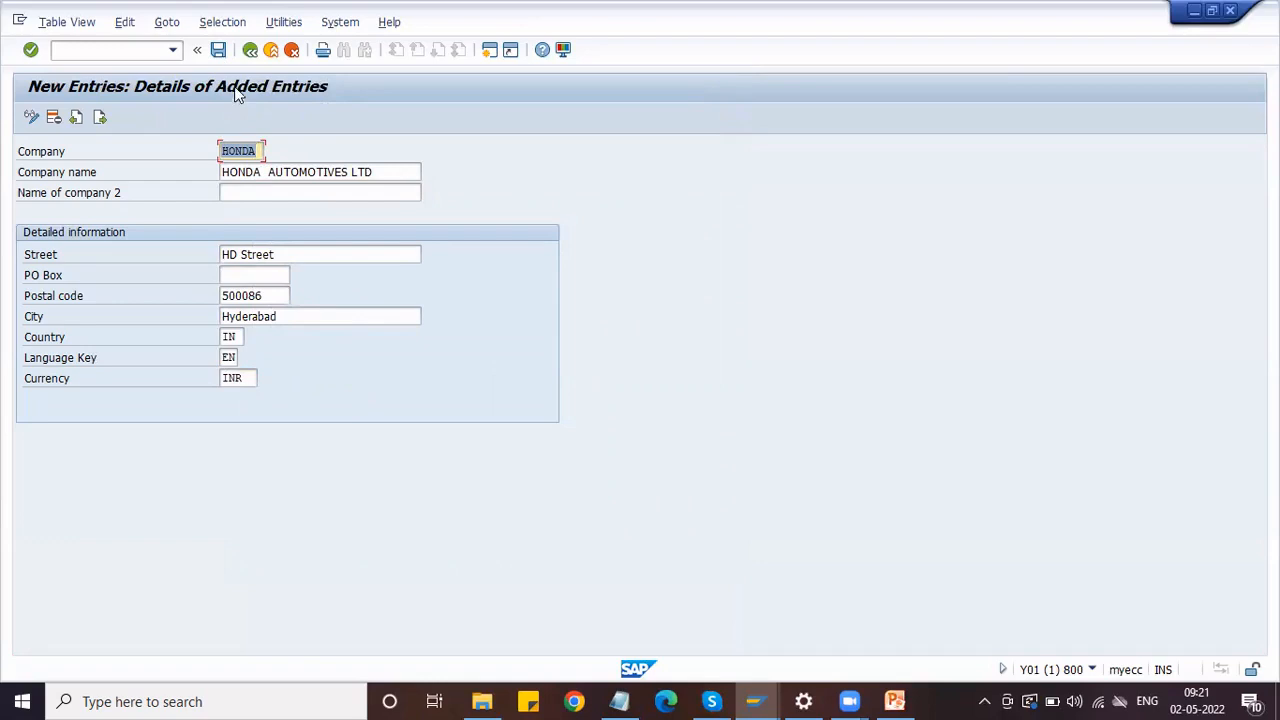
pyautogui.click(220, 52)
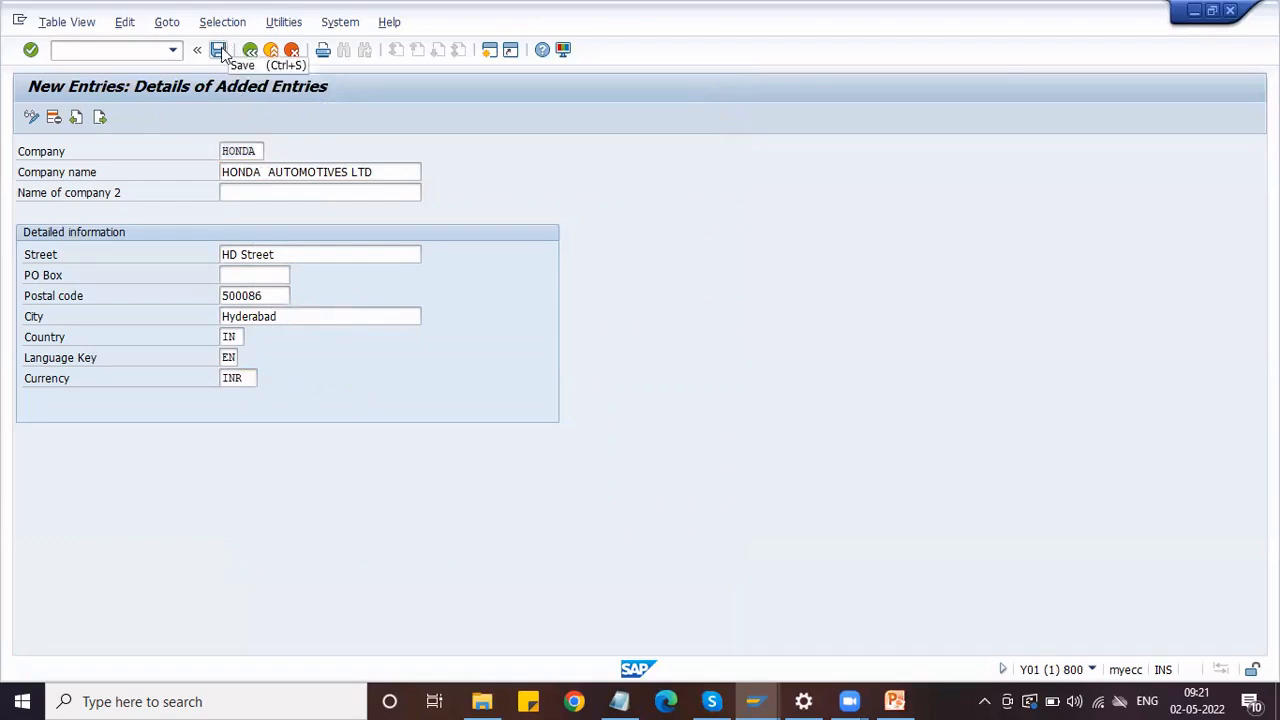
pyautogui.click(220, 52)
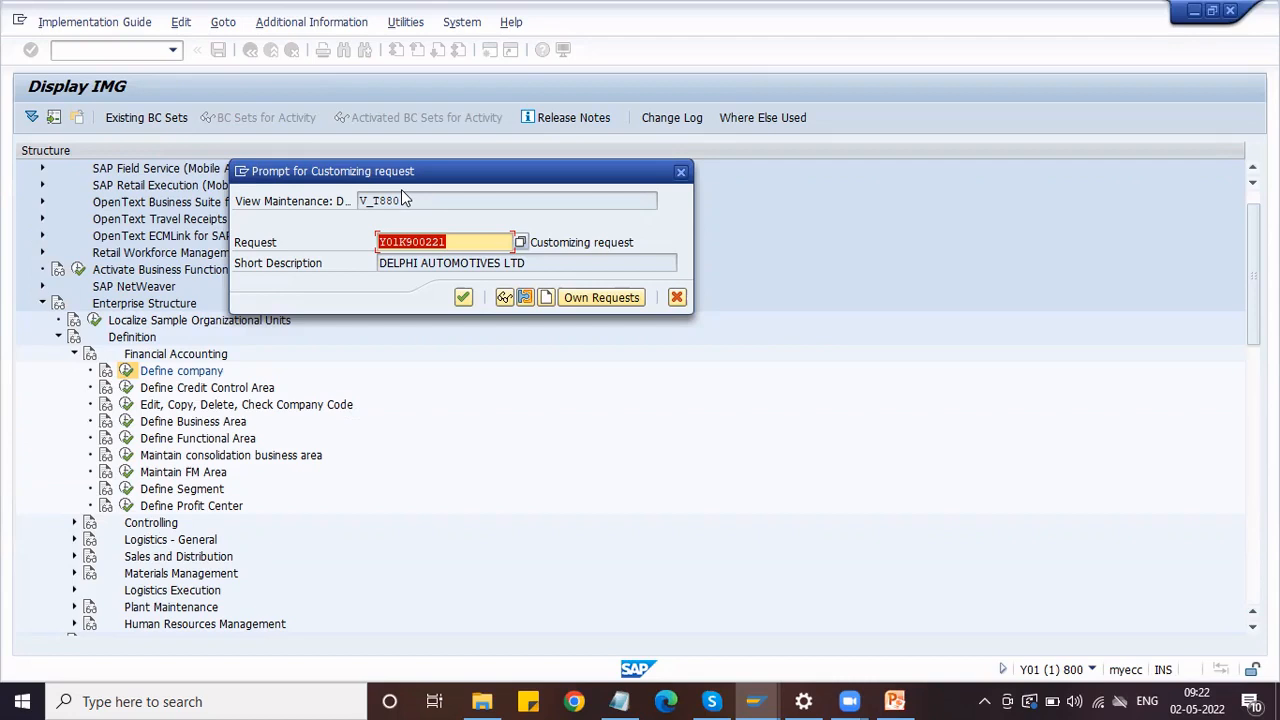
# - Create a customizing request with the short description Honda Automotives LTD and assign the new company entry to it
pyautogui.click(546, 300)
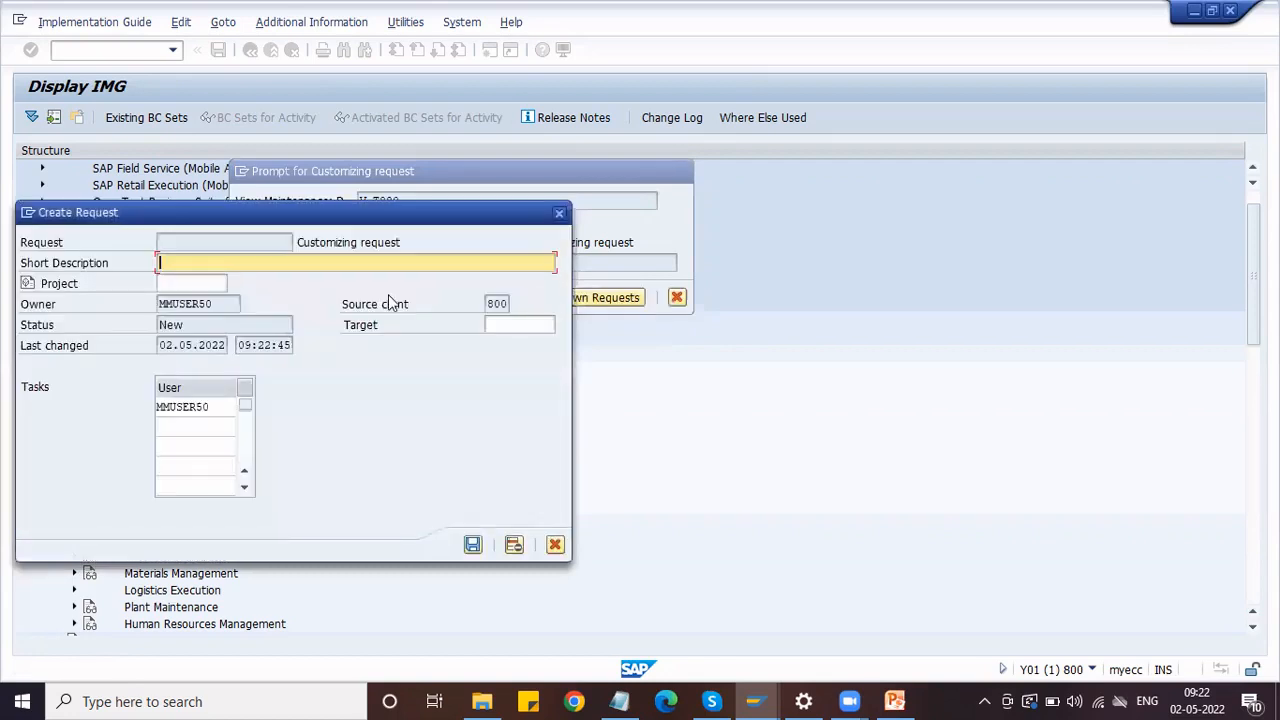
pyautogui.write('Honda Automotives LTD')
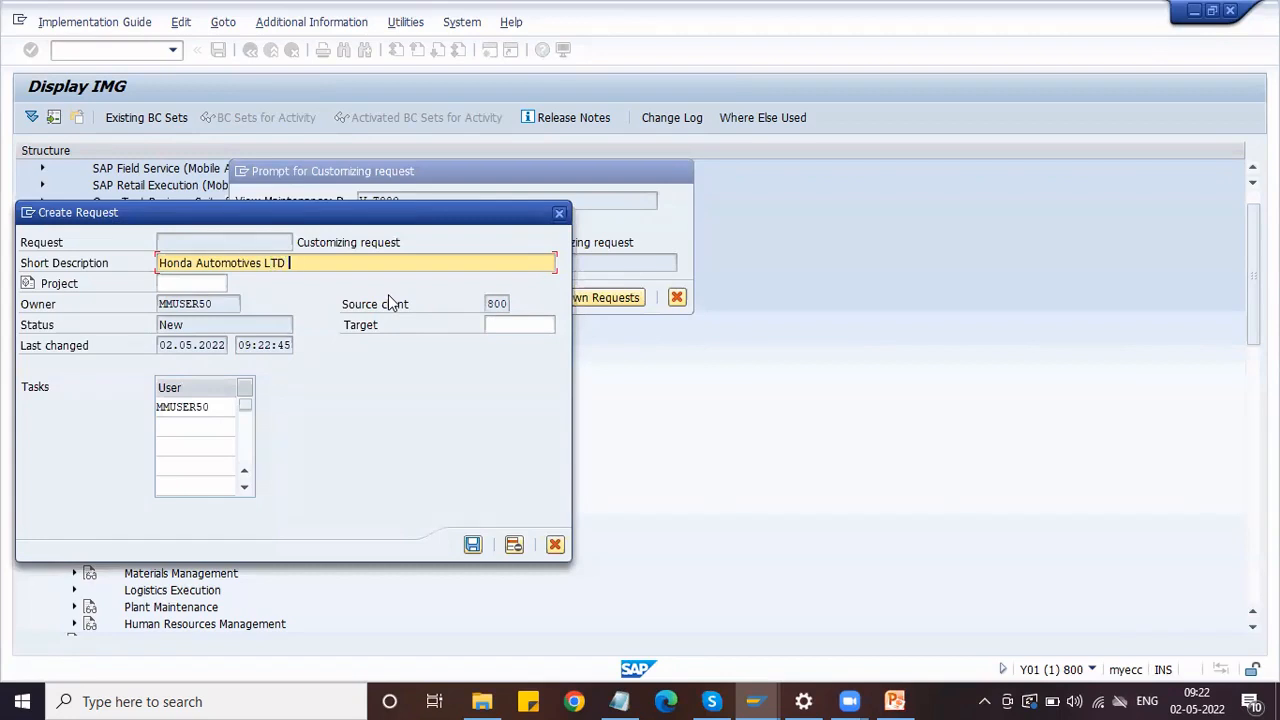
pyautogui.click(473, 544)
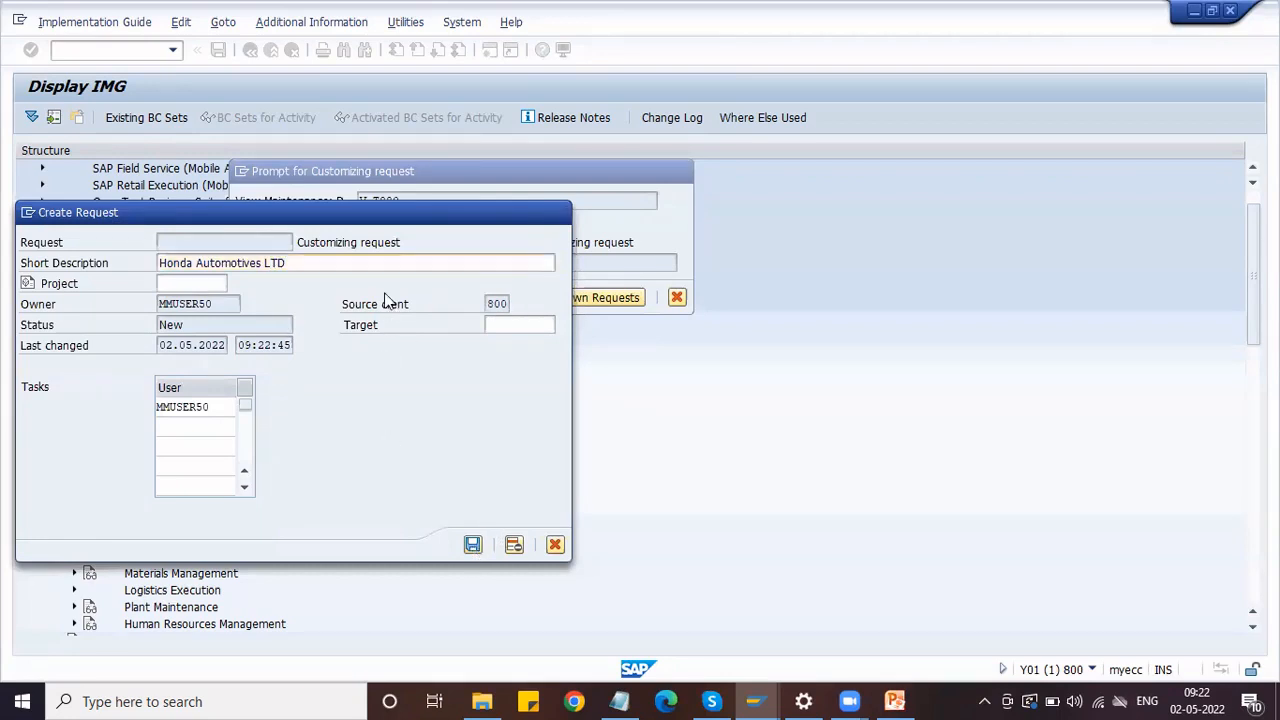
pyautogui.click(465, 302)
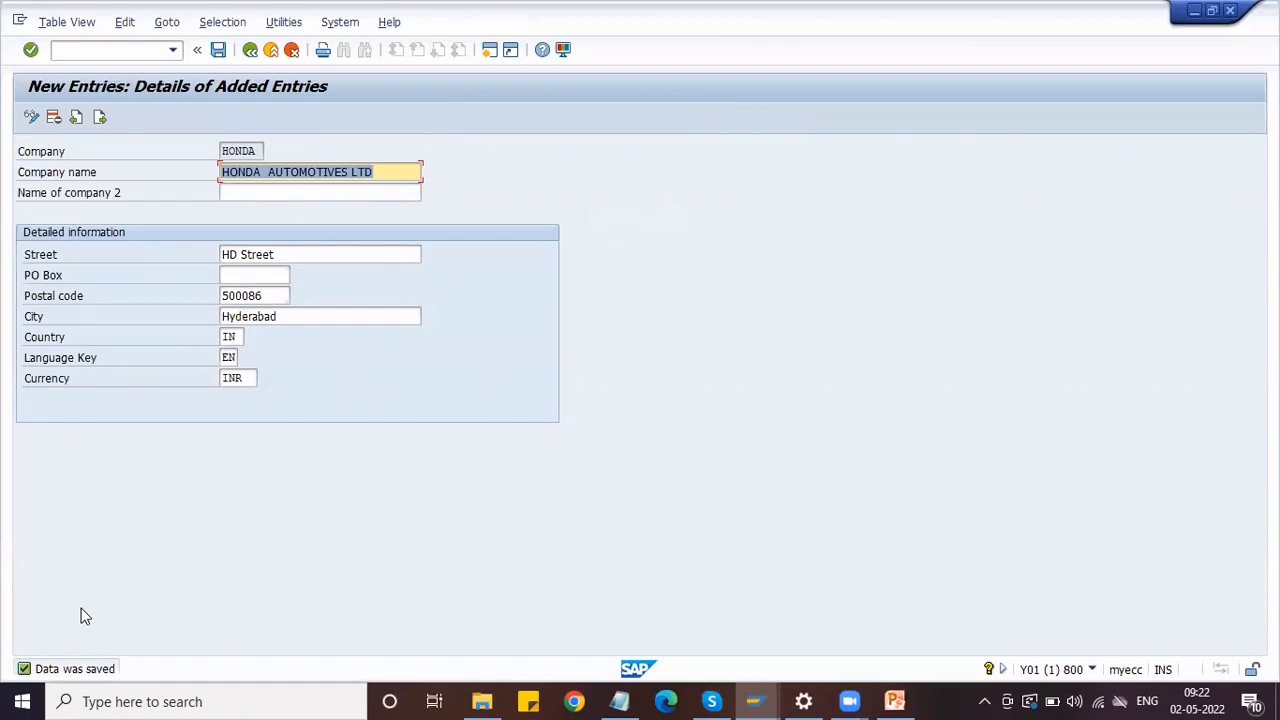
# - Switch to PowerPoint to review the Enterprise Structure of SAP MM slide, and return to SAP
pyautogui.click(895, 700)
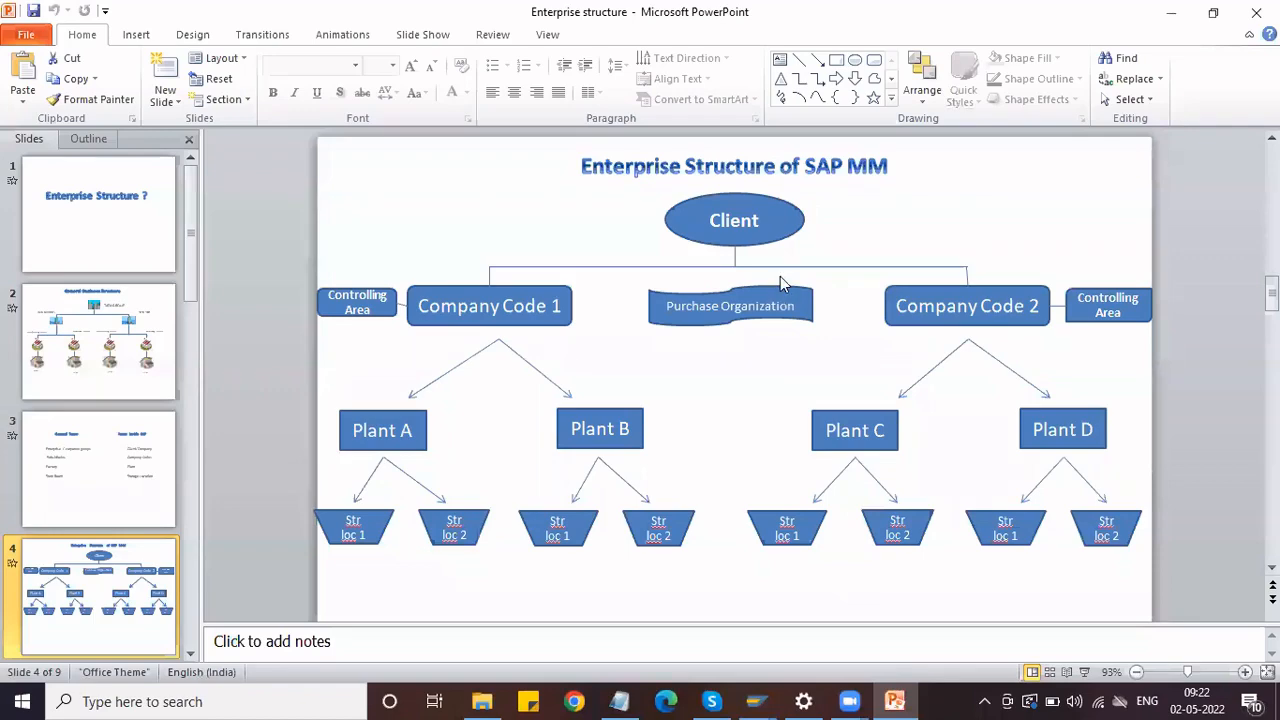
pyautogui.click(1165, 14)
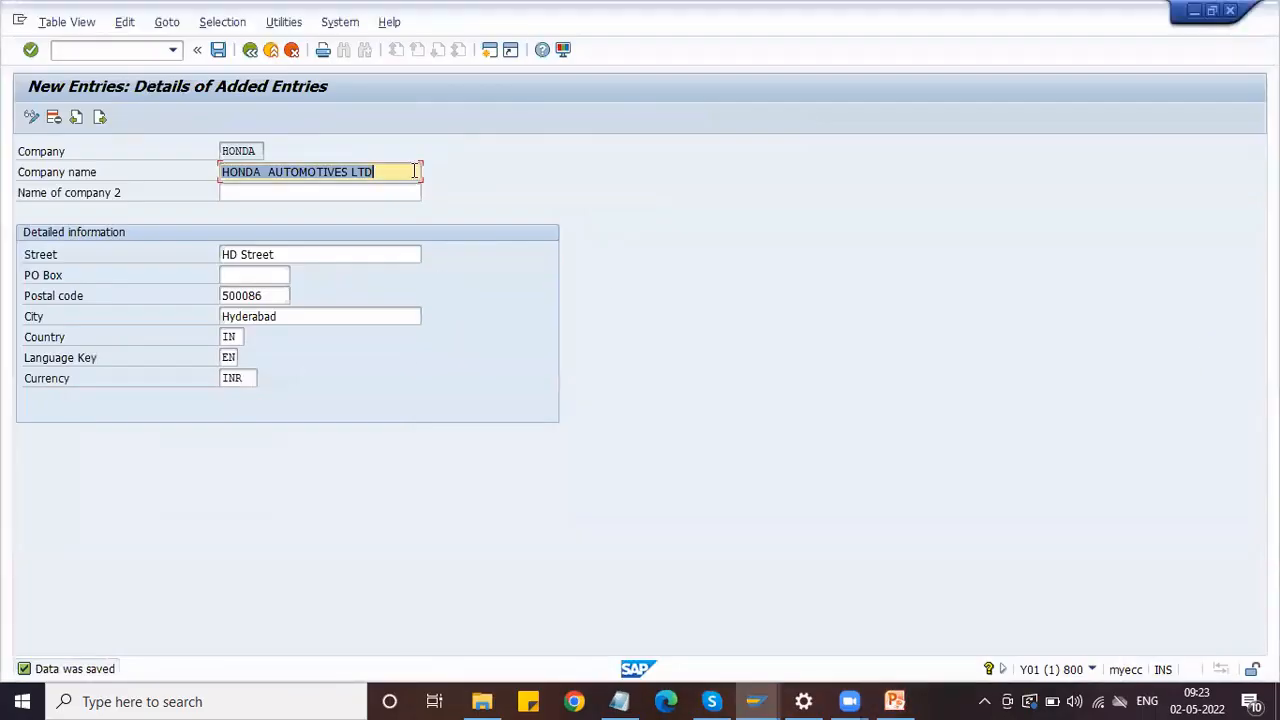
# - Return to the implementation guide and open the Copy, delete, check company code activity under Financial Accounting
pyautogui.click(250, 50)
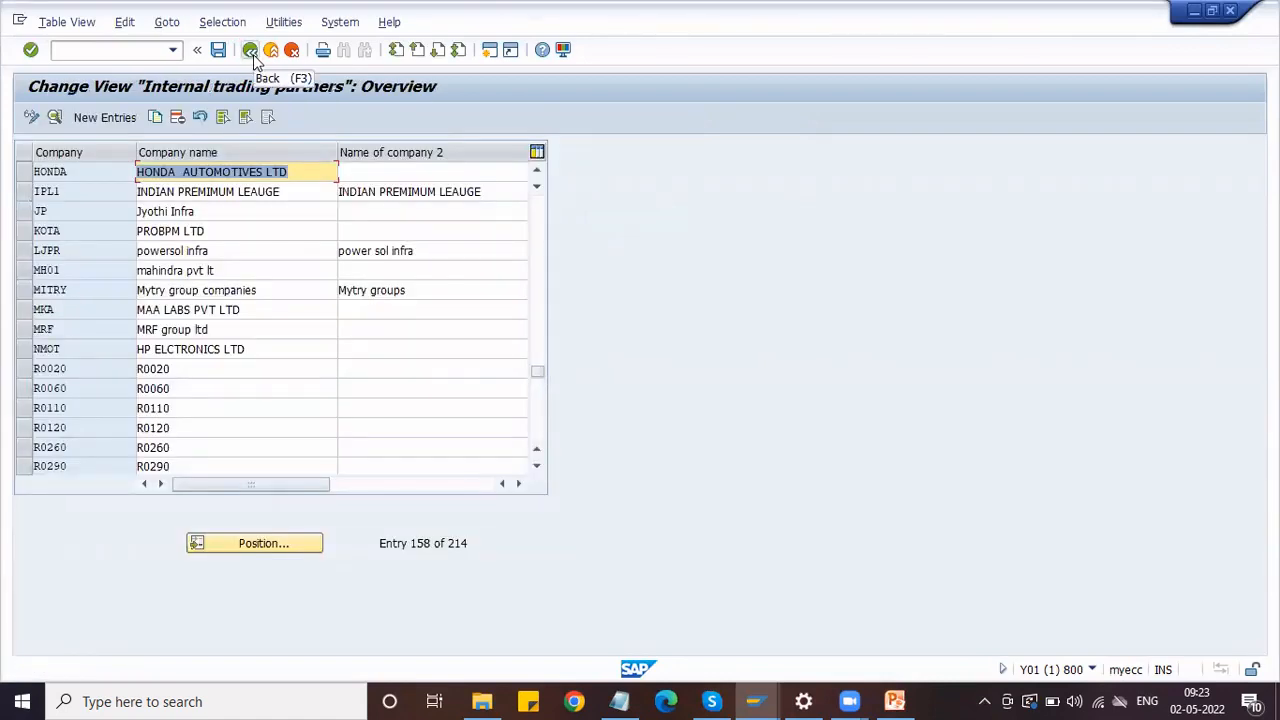
pyautogui.click(250, 50)
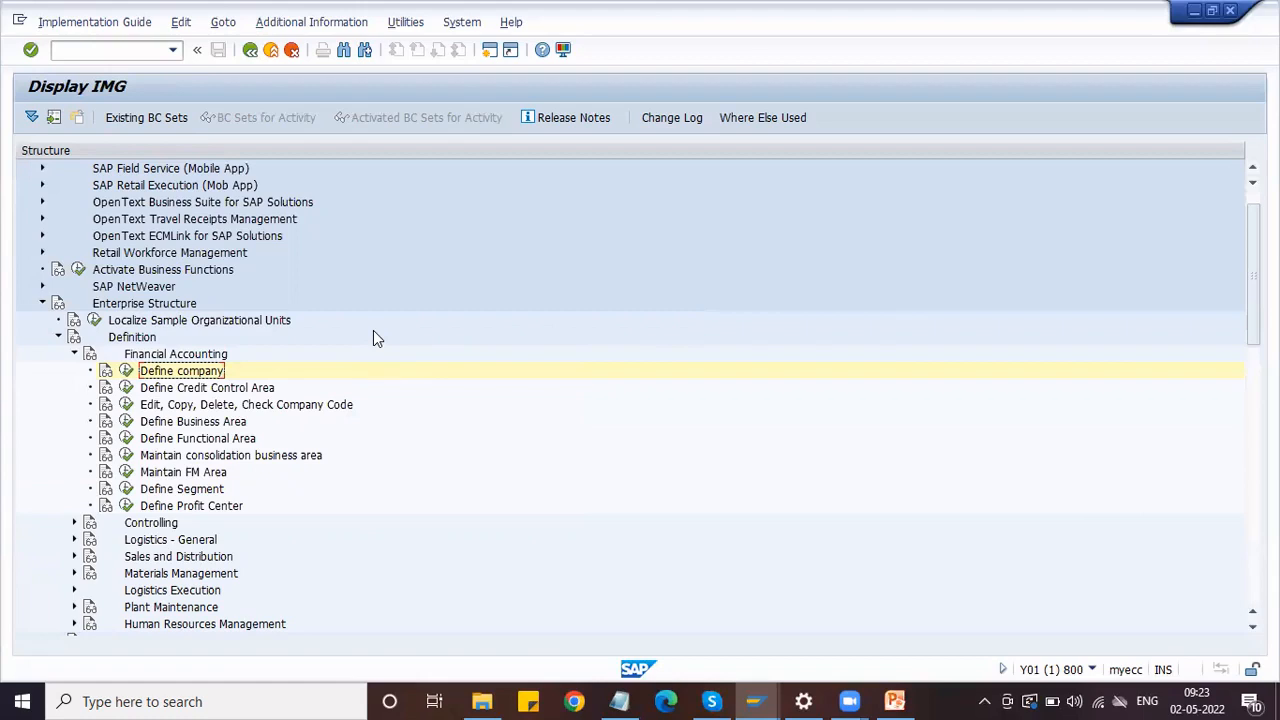
pyautogui.click(205, 408)
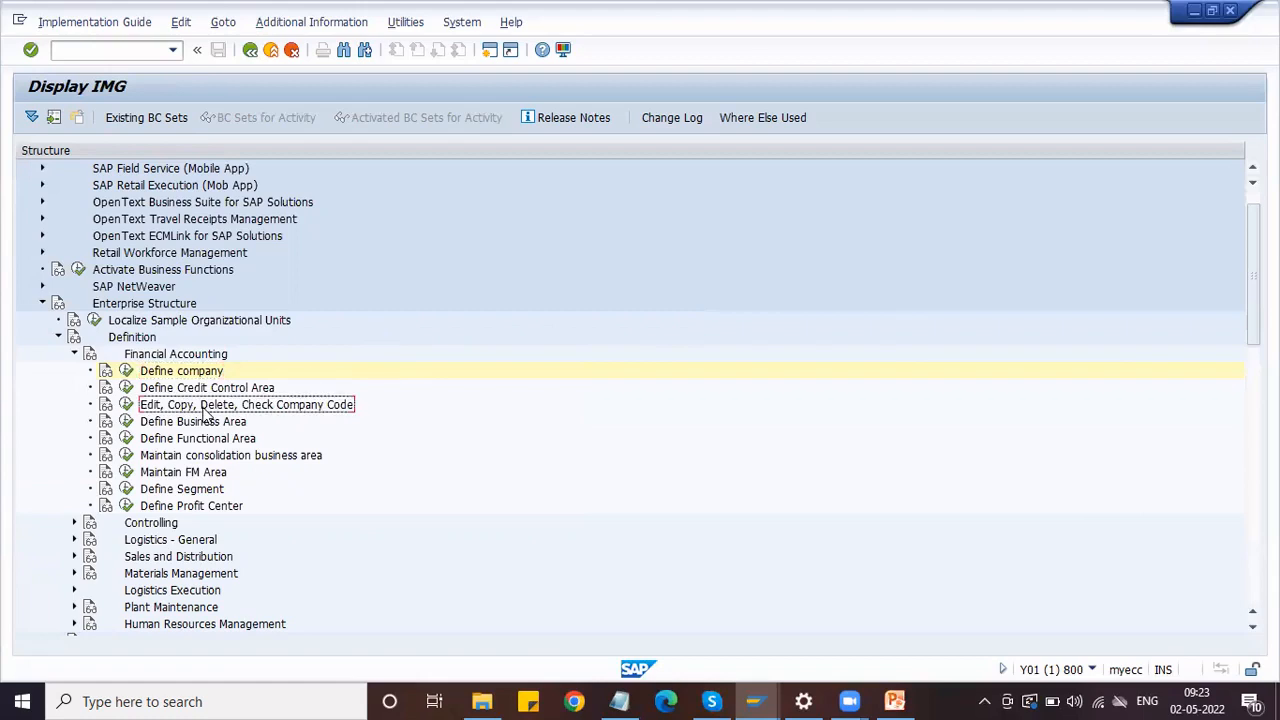
pyautogui.click(125, 404)
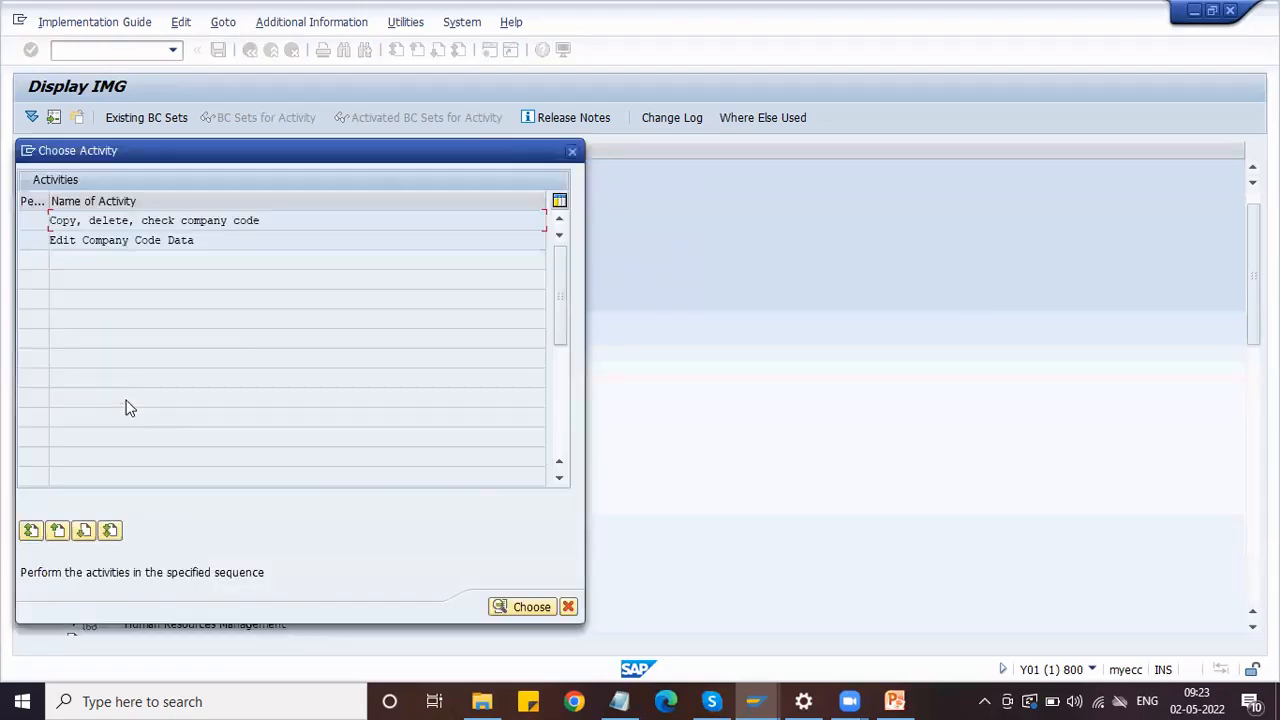
pyautogui.click(75, 221)
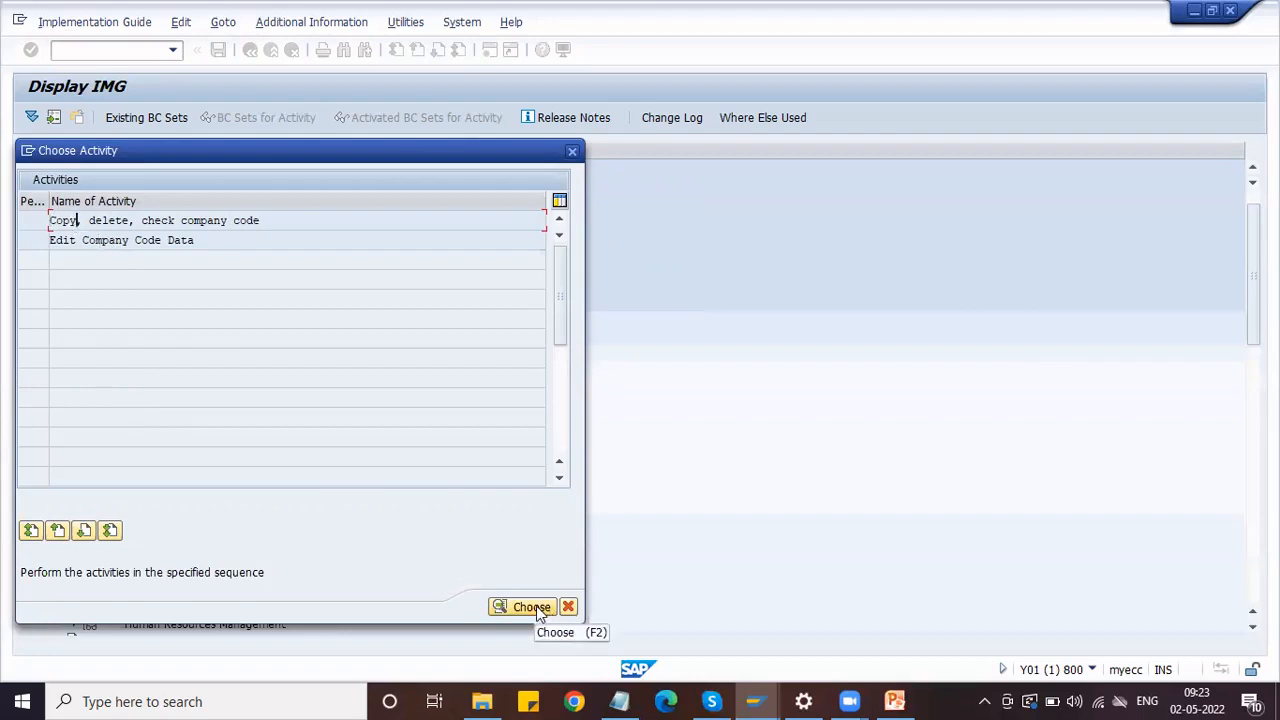
pyautogui.doubleClick(185, 221)
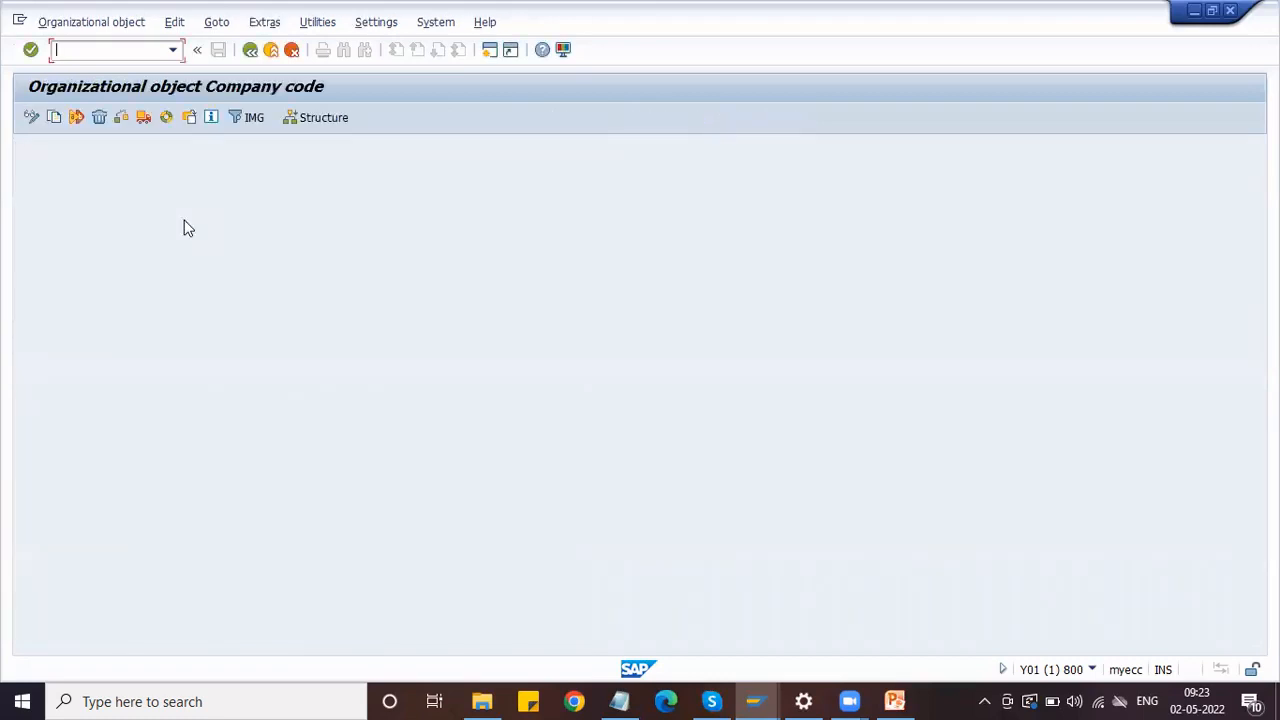
# - Copy company code 1000 (BestRun Germany) to the new company code HMOT
pyautogui.click(55, 120)
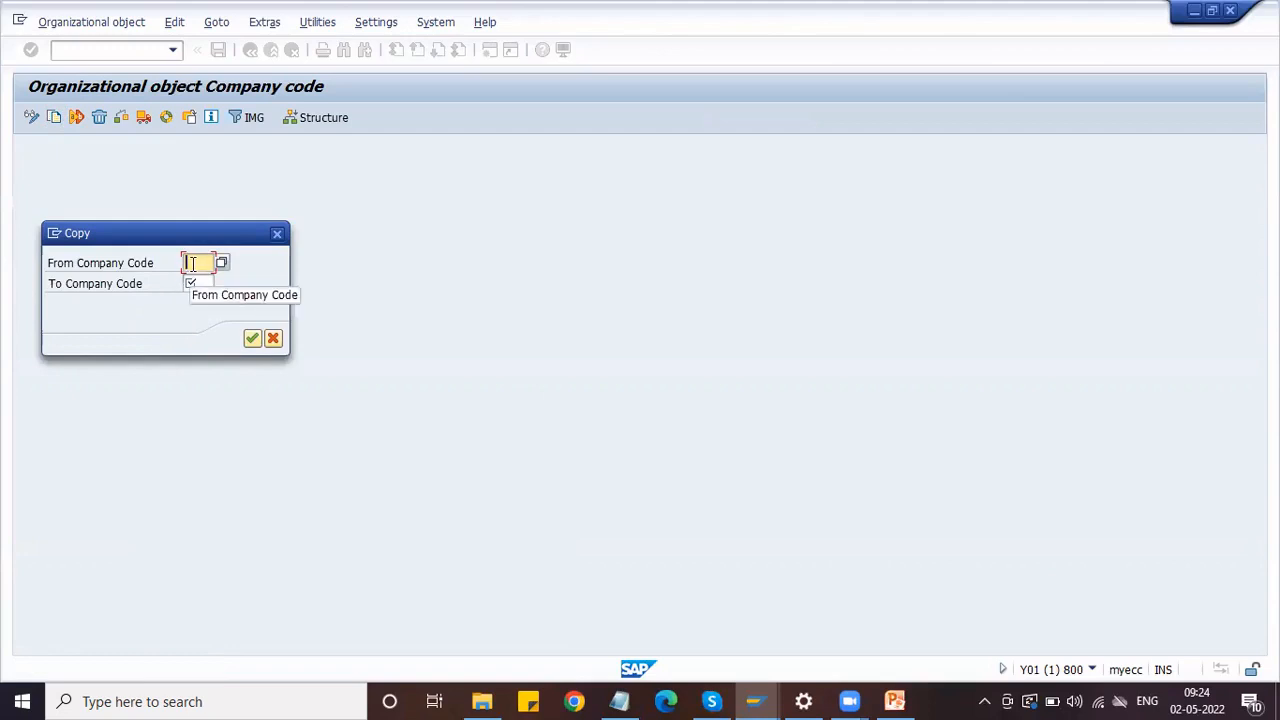
pyautogui.click(223, 267)
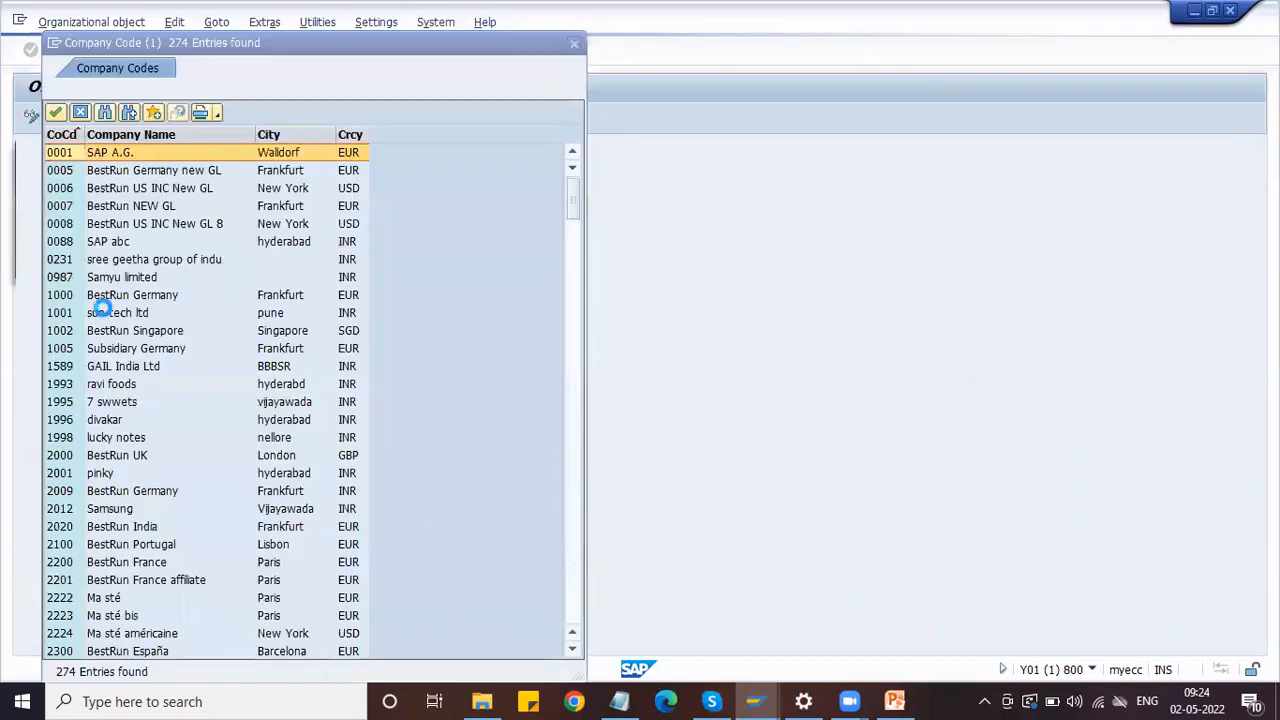
pyautogui.click(92, 297)
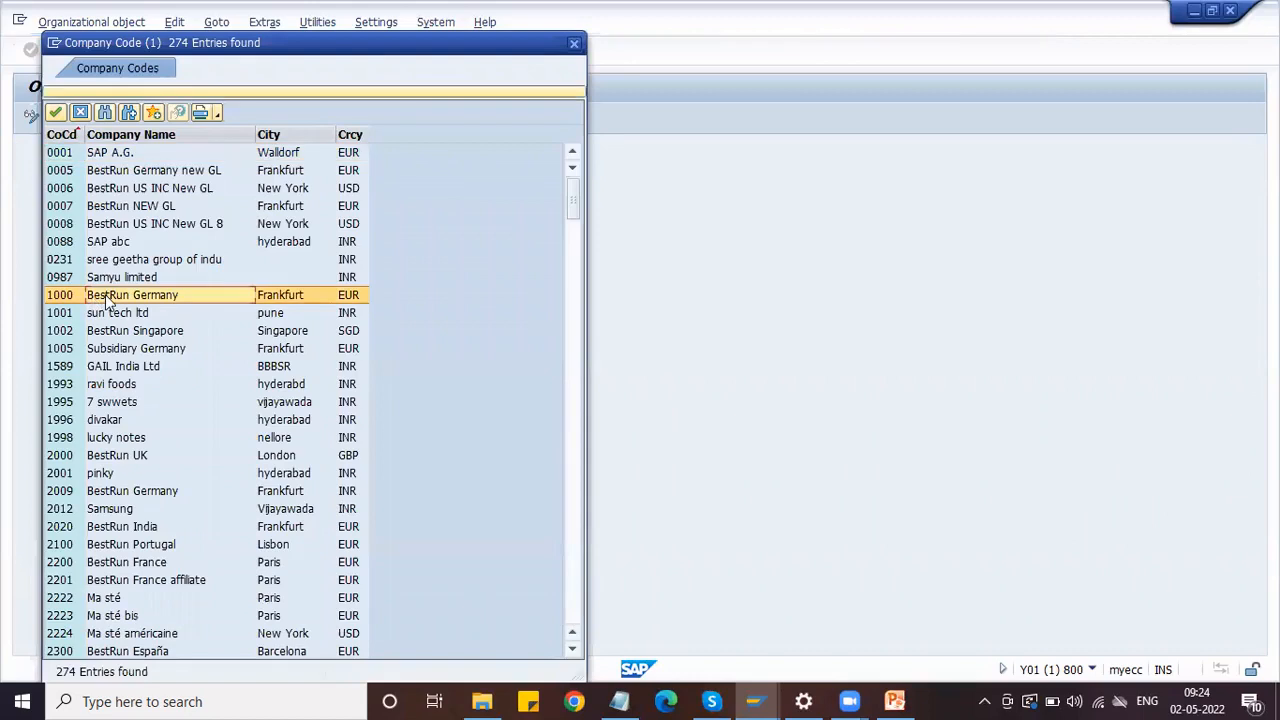
pyautogui.click(56, 113)
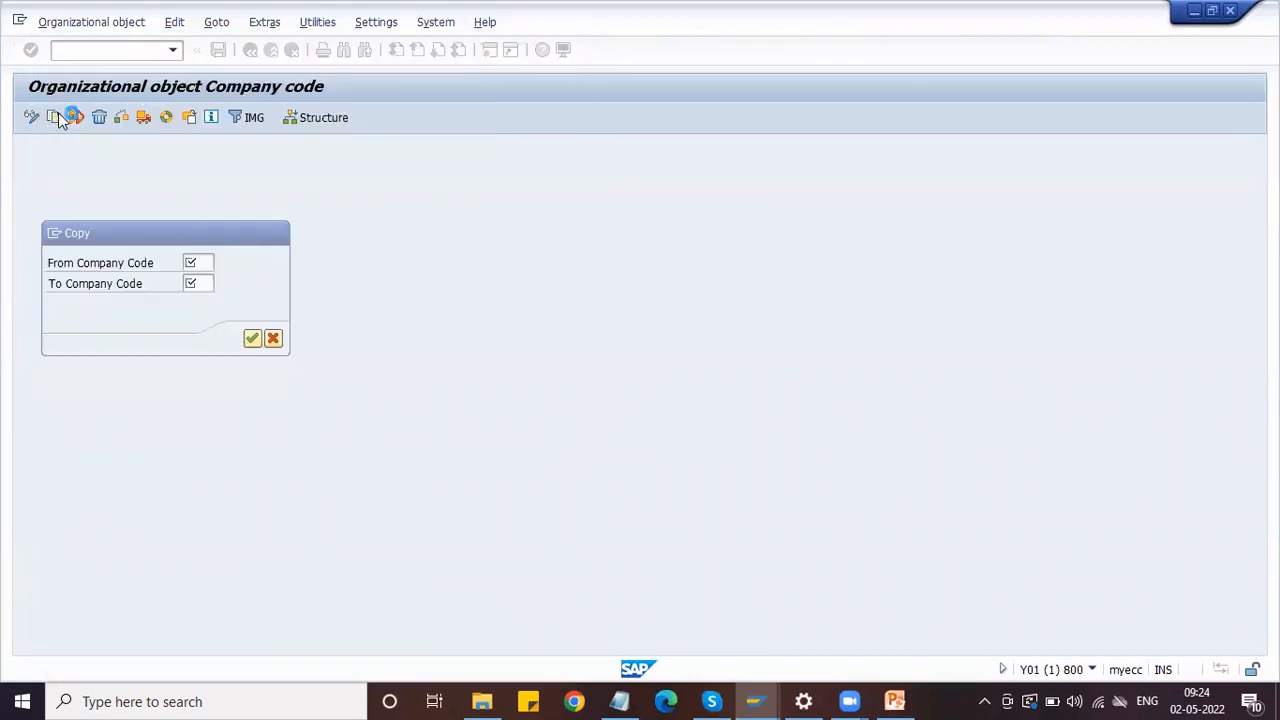
pyautogui.click(192, 283)
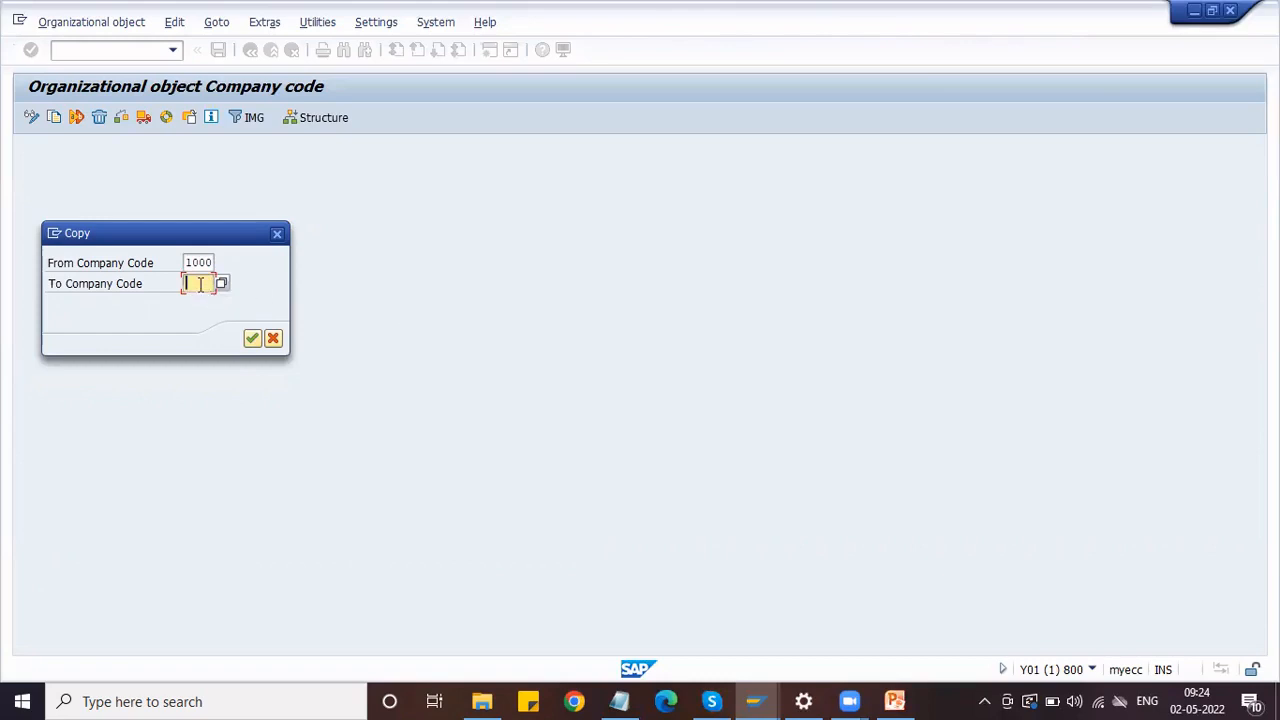
pyautogui.write('HMOT')
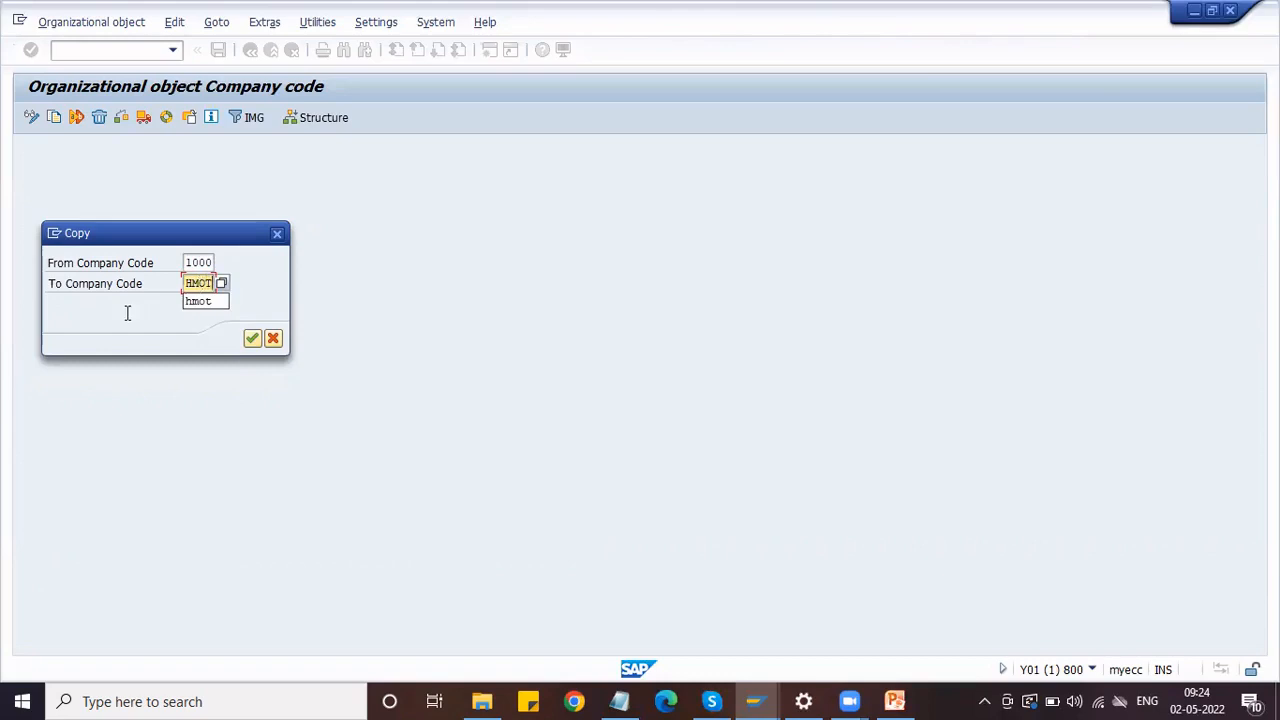
pyautogui.click(253, 339)
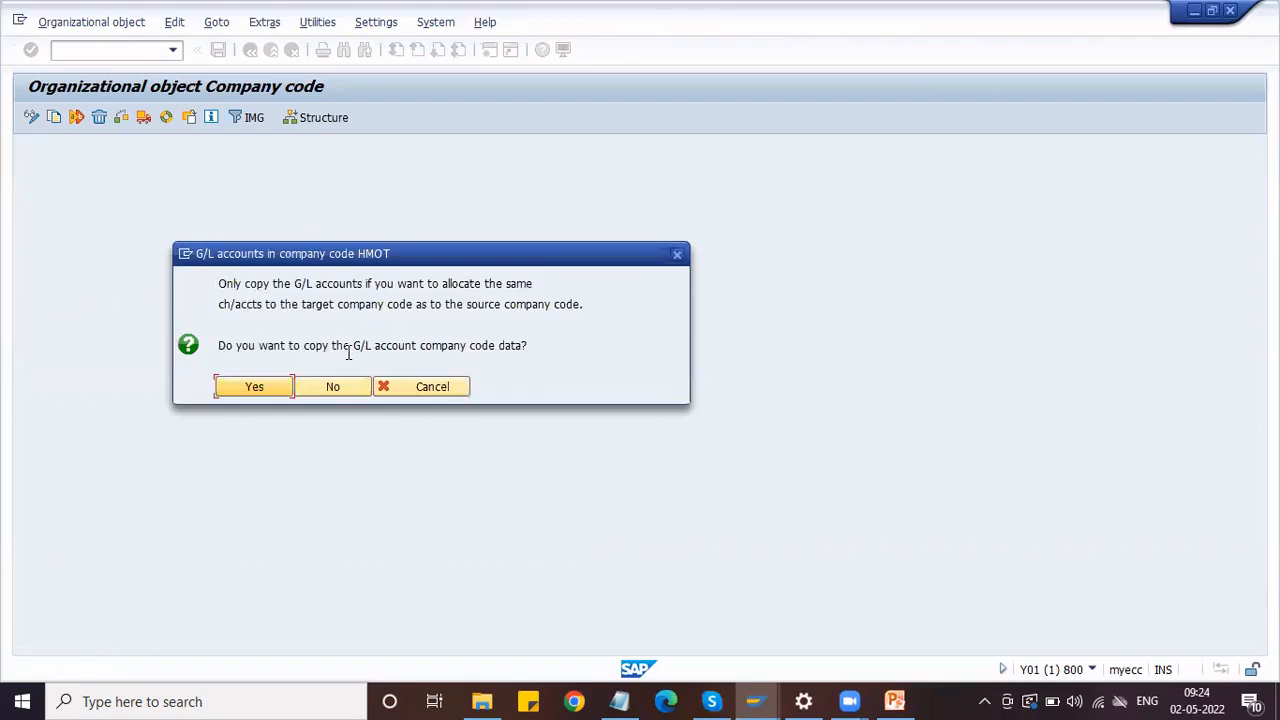
# - Include the G/L account company code data in the copy and allocate INR as the target company code's local currency
pyautogui.click(246, 386)
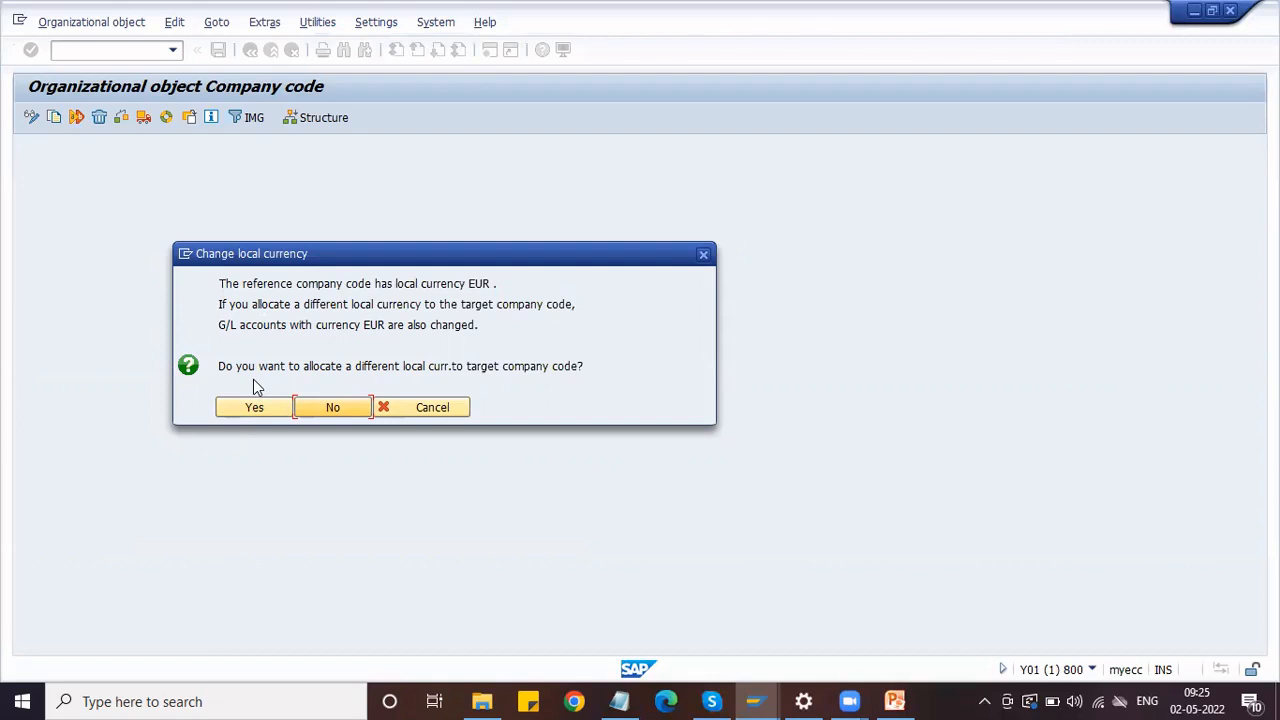
pyautogui.click(262, 410)
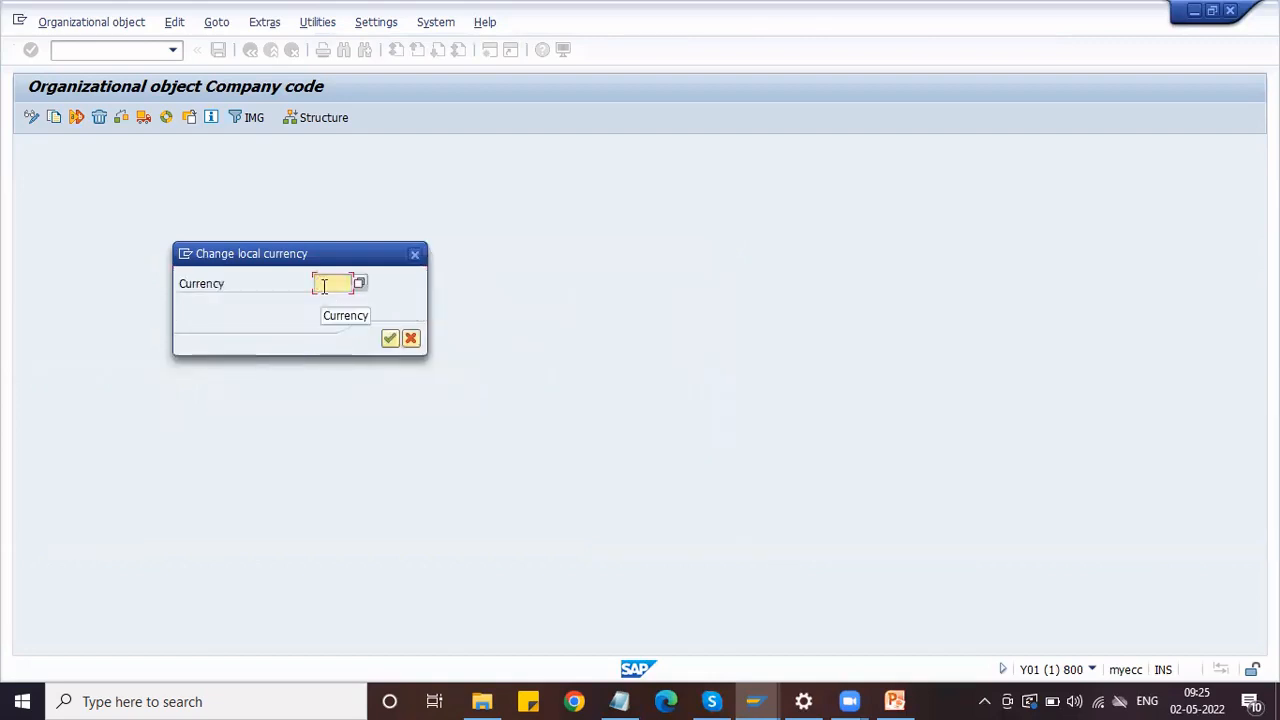
pyautogui.write('INR')
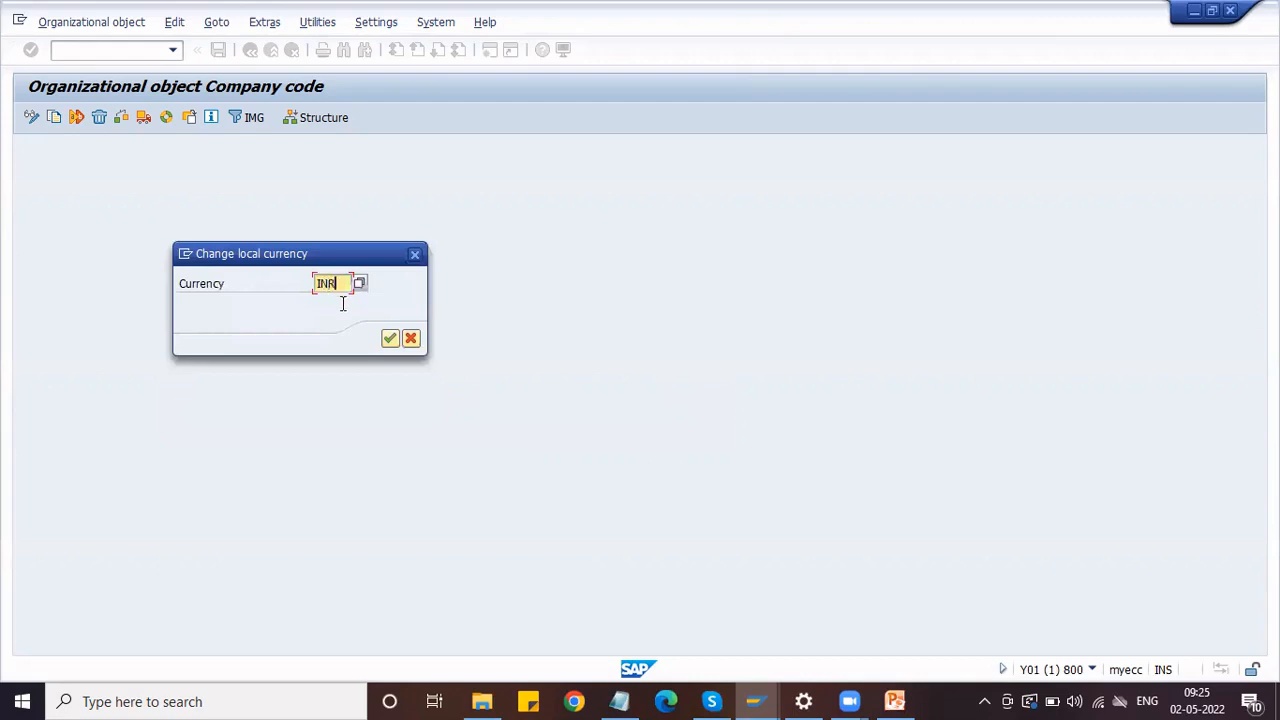
pyautogui.click(390, 338)
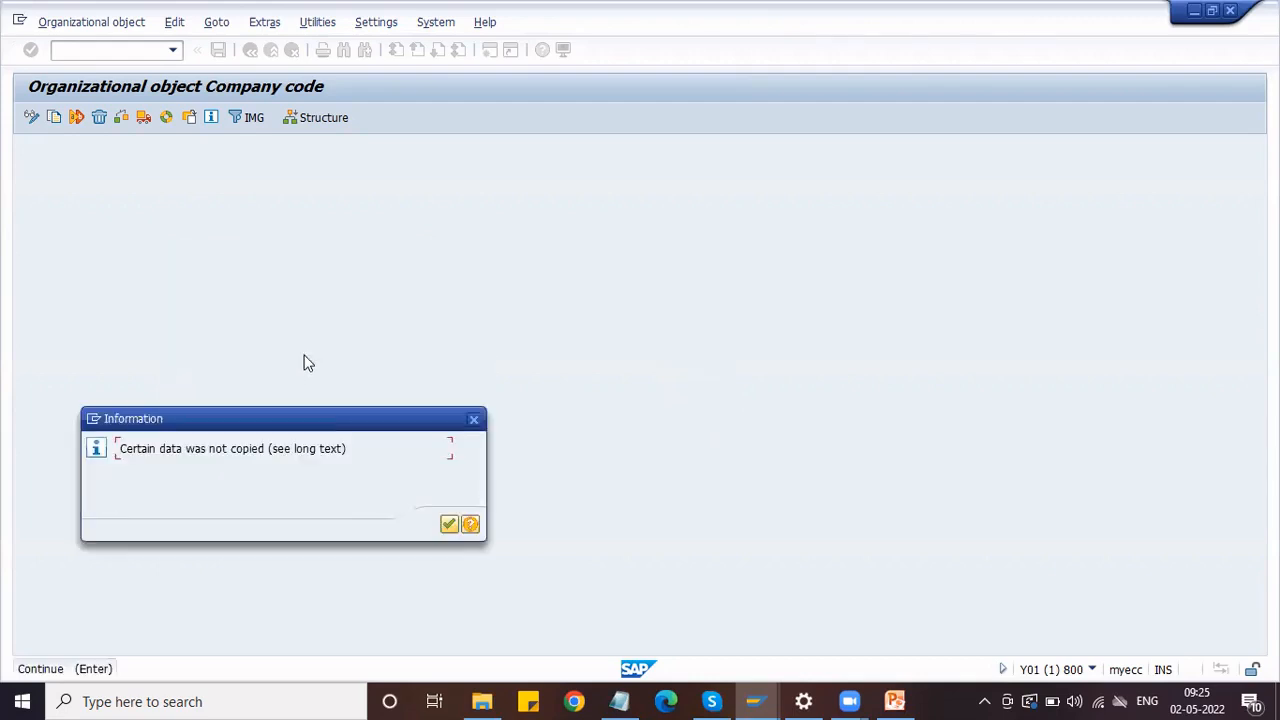
# - Acknowledge the copy information messages and record the company code copy in the Honda Automotives LTD customizing request
pyautogui.press('Return')
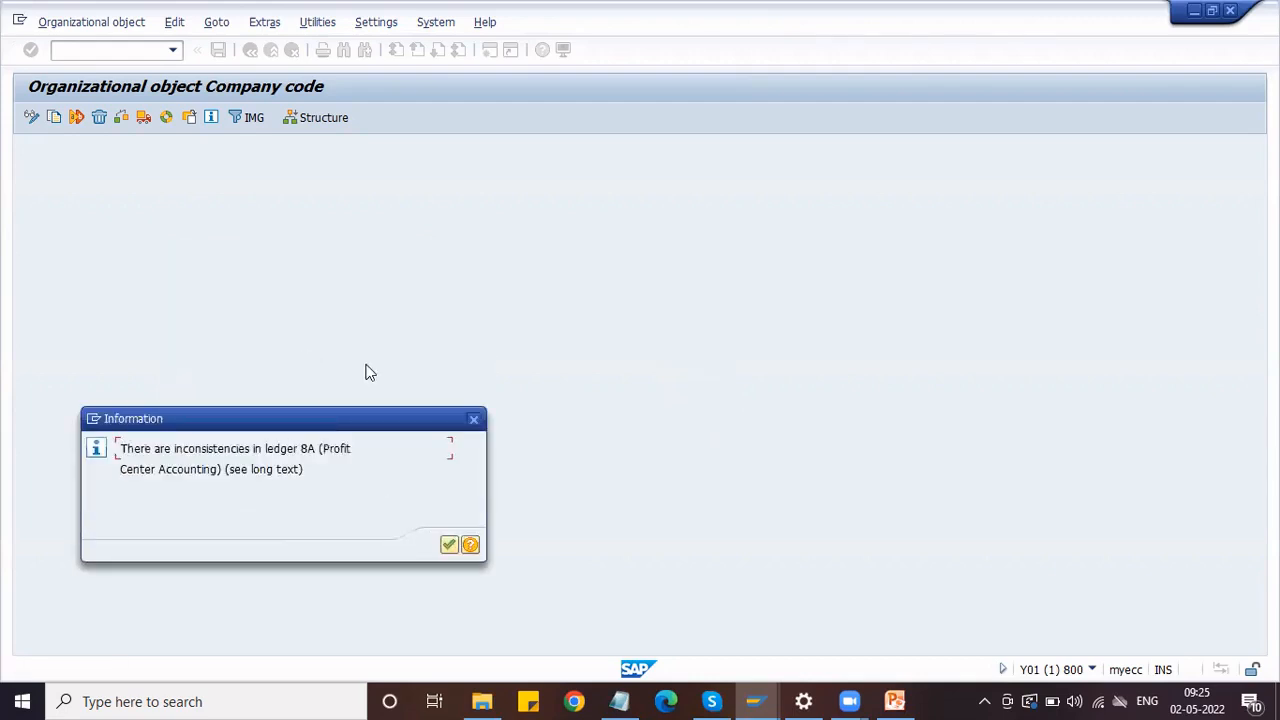
pyautogui.click(448, 545)
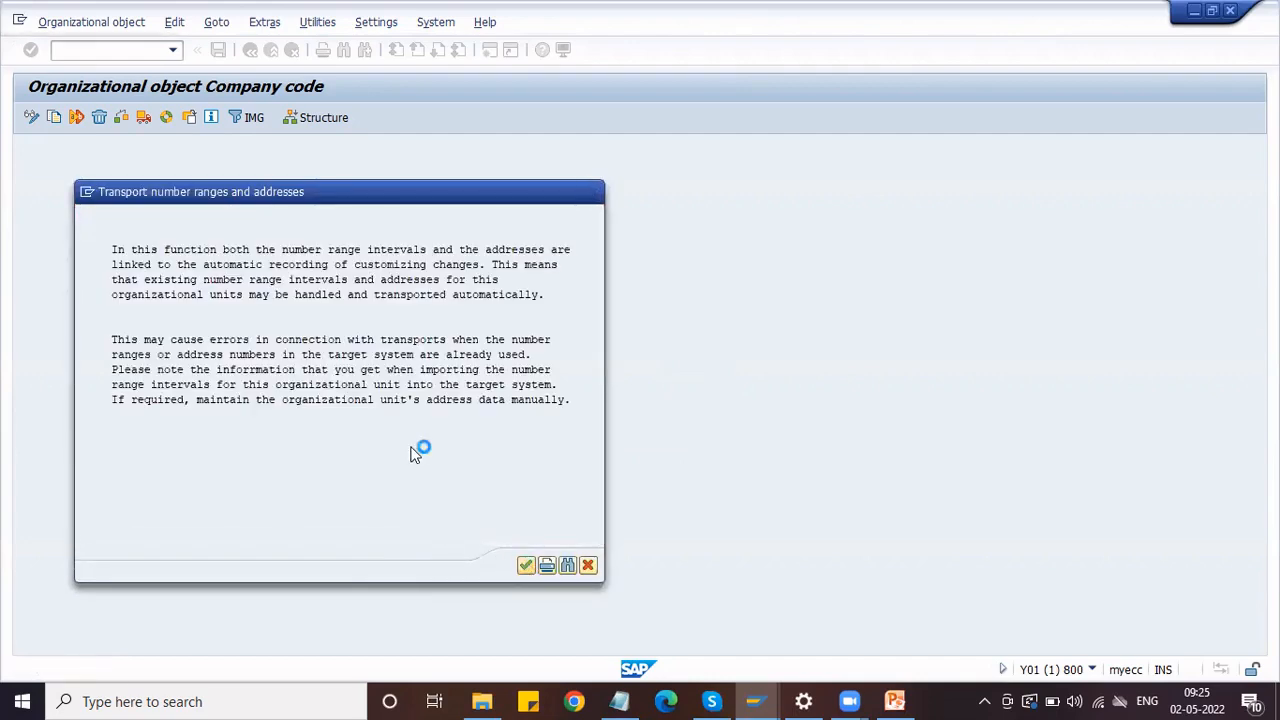
pyautogui.press('Return')
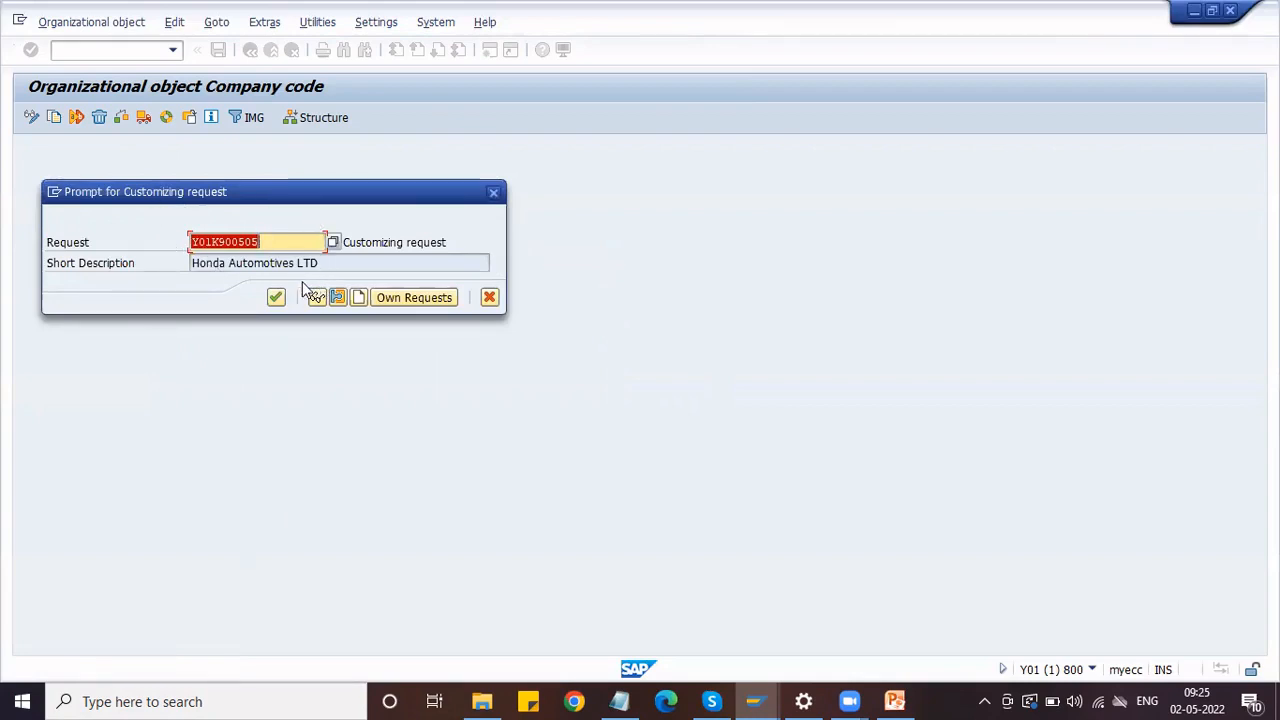
pyautogui.click(280, 306)
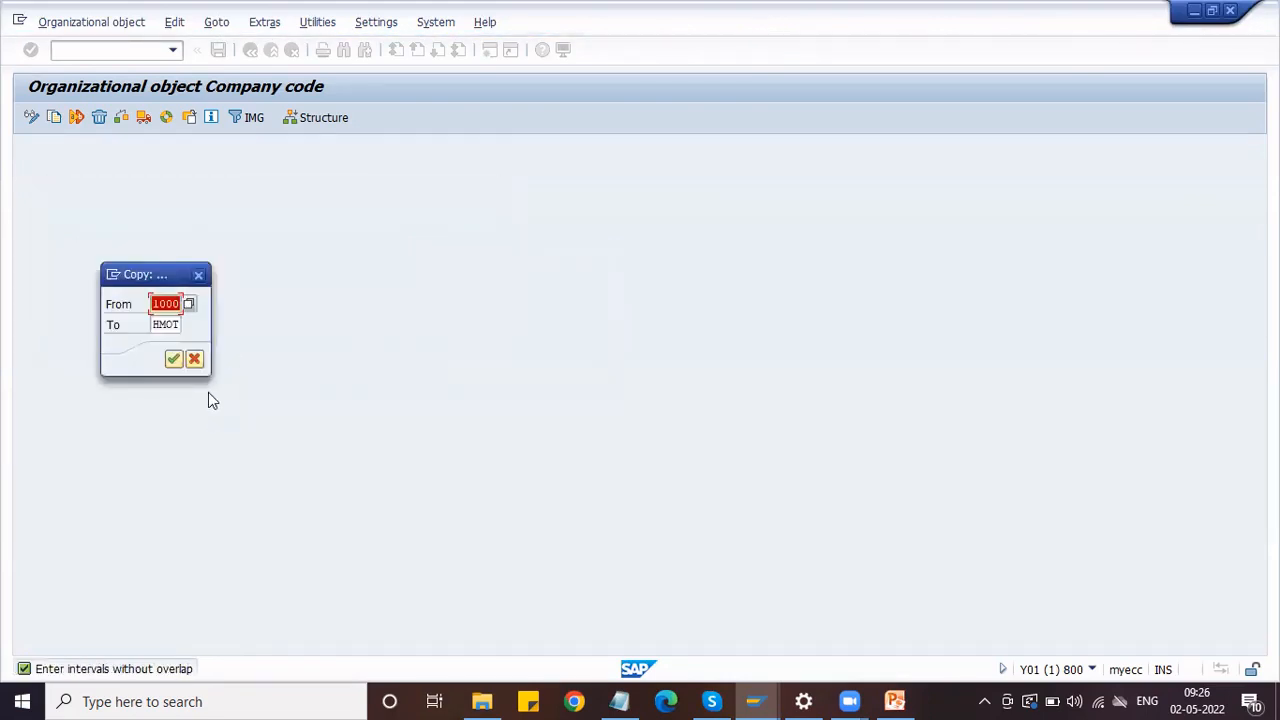
# - Copy the number range intervals from 1000 to HMOT, continuing with the remaining object despite the FIAA-BELNR error
pyautogui.click(176, 364)
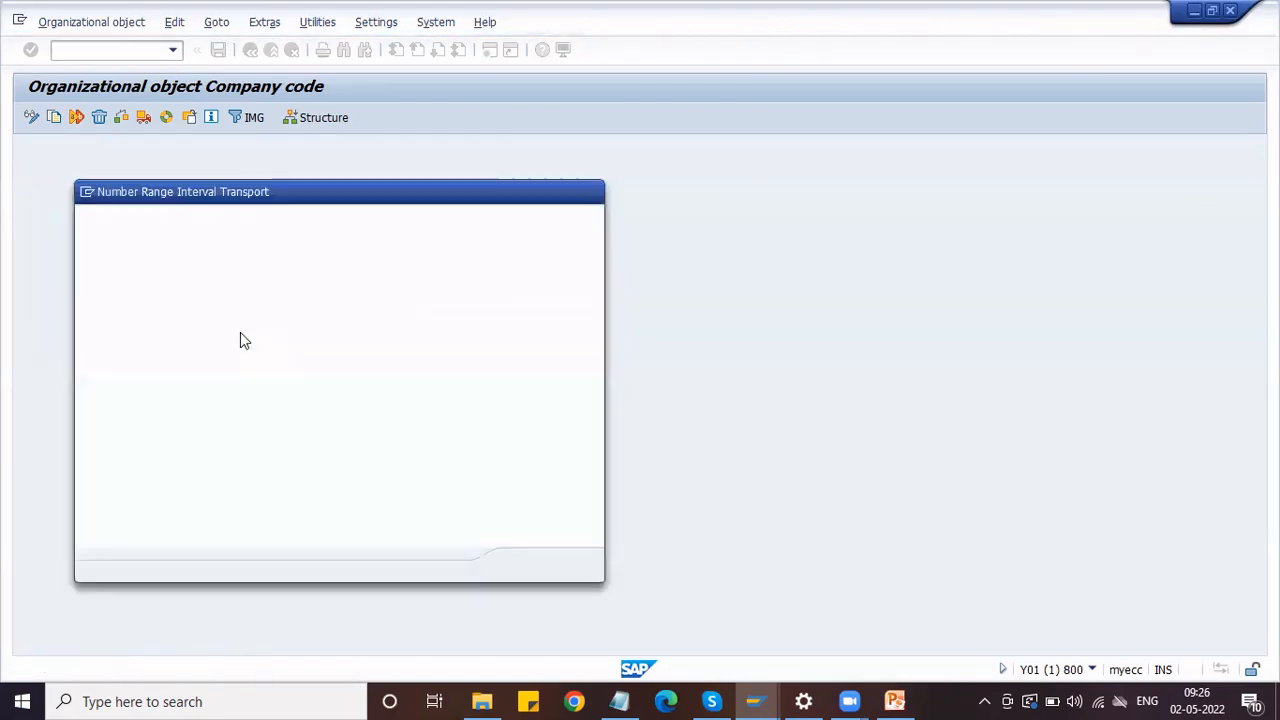
pyautogui.click(525, 566)
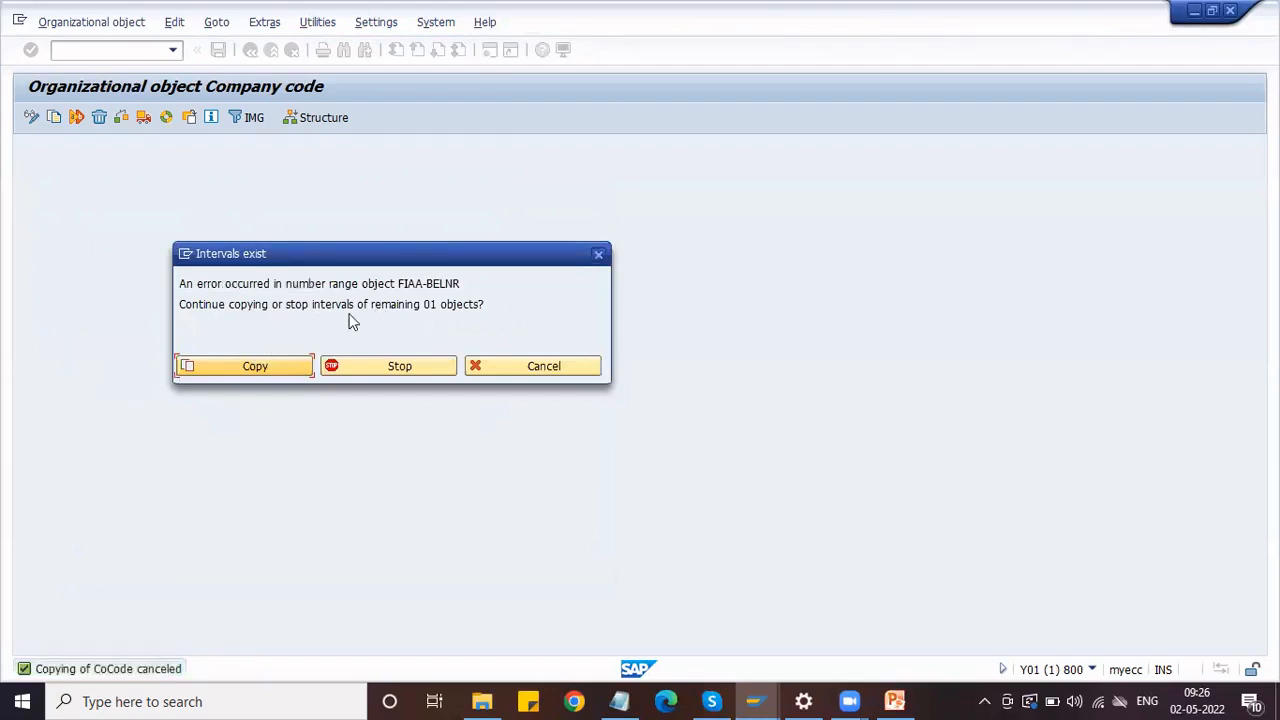
pyautogui.click(256, 368)
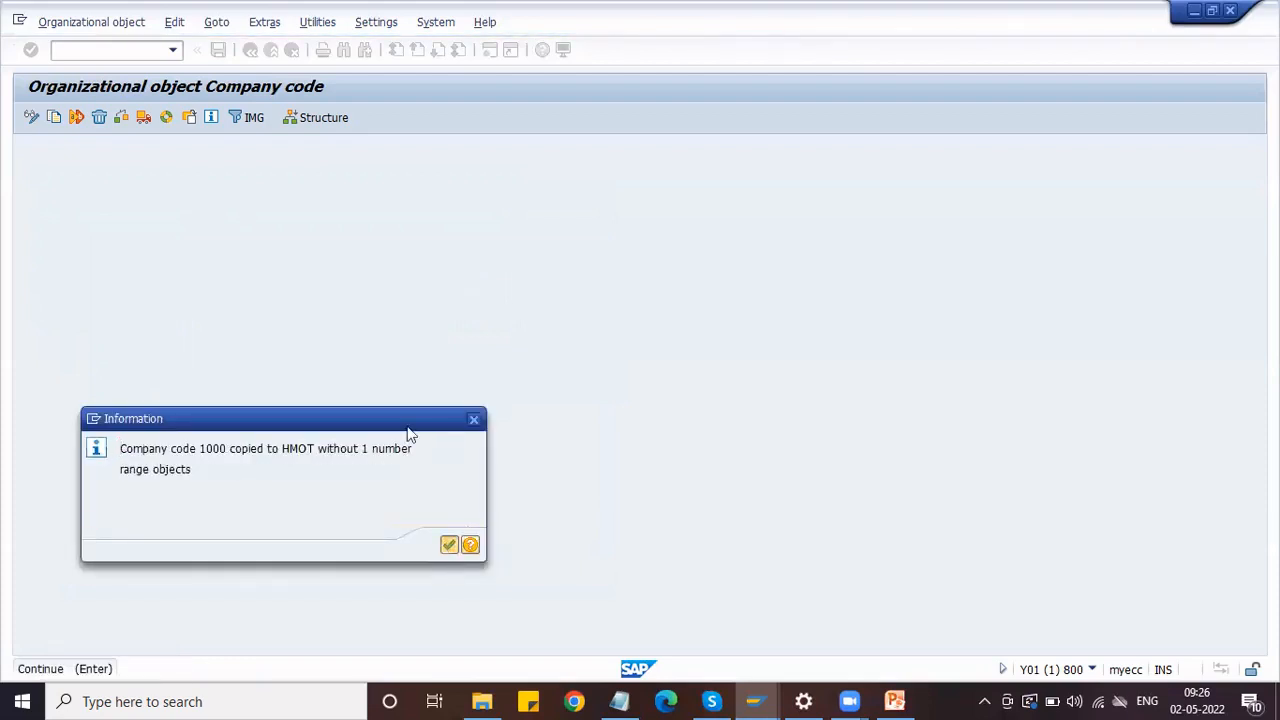
pyautogui.press('Return')
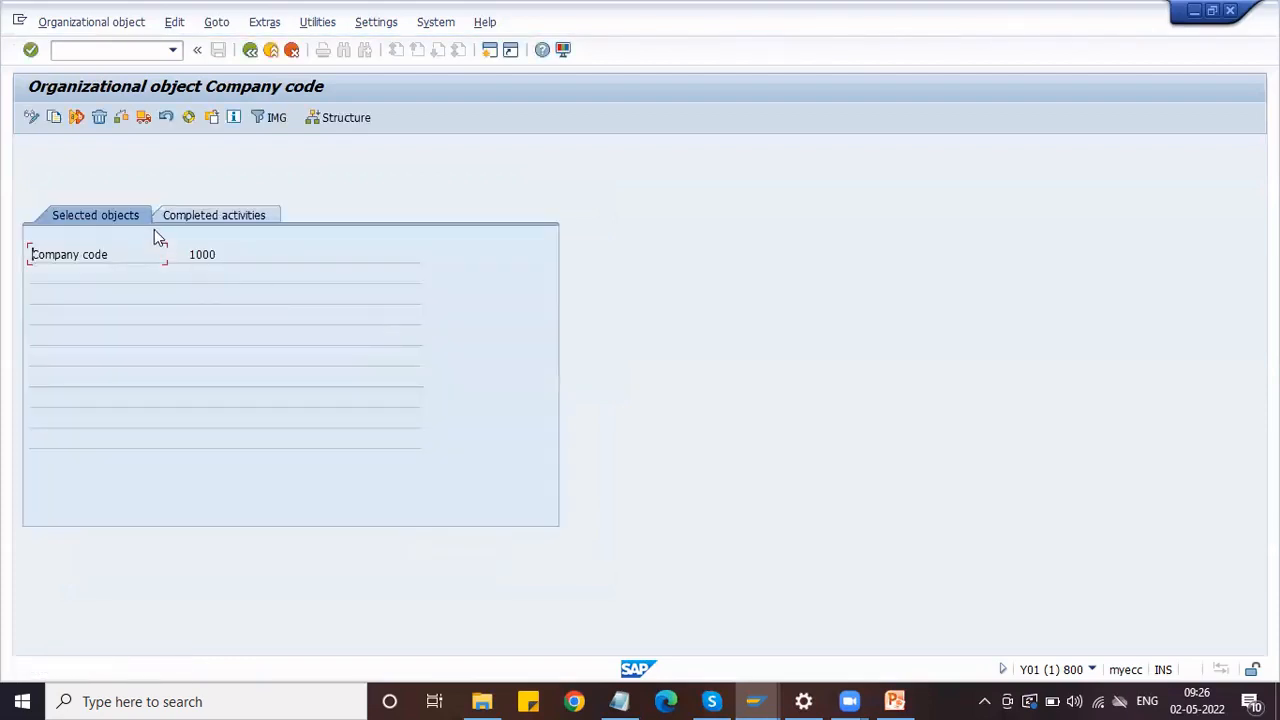
# - Check the completed copy activities for company code 1000, then open the Edit Company Code Data activity
pyautogui.click(199, 218)
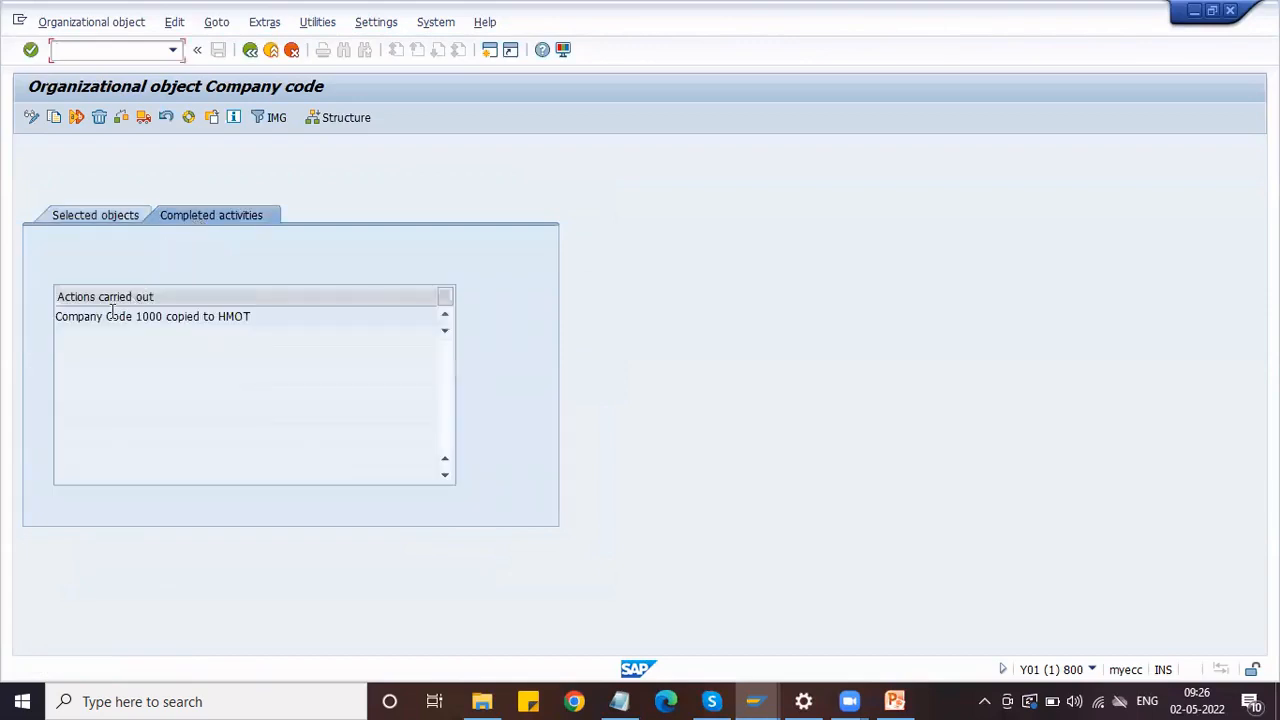
pyautogui.click(249, 50)
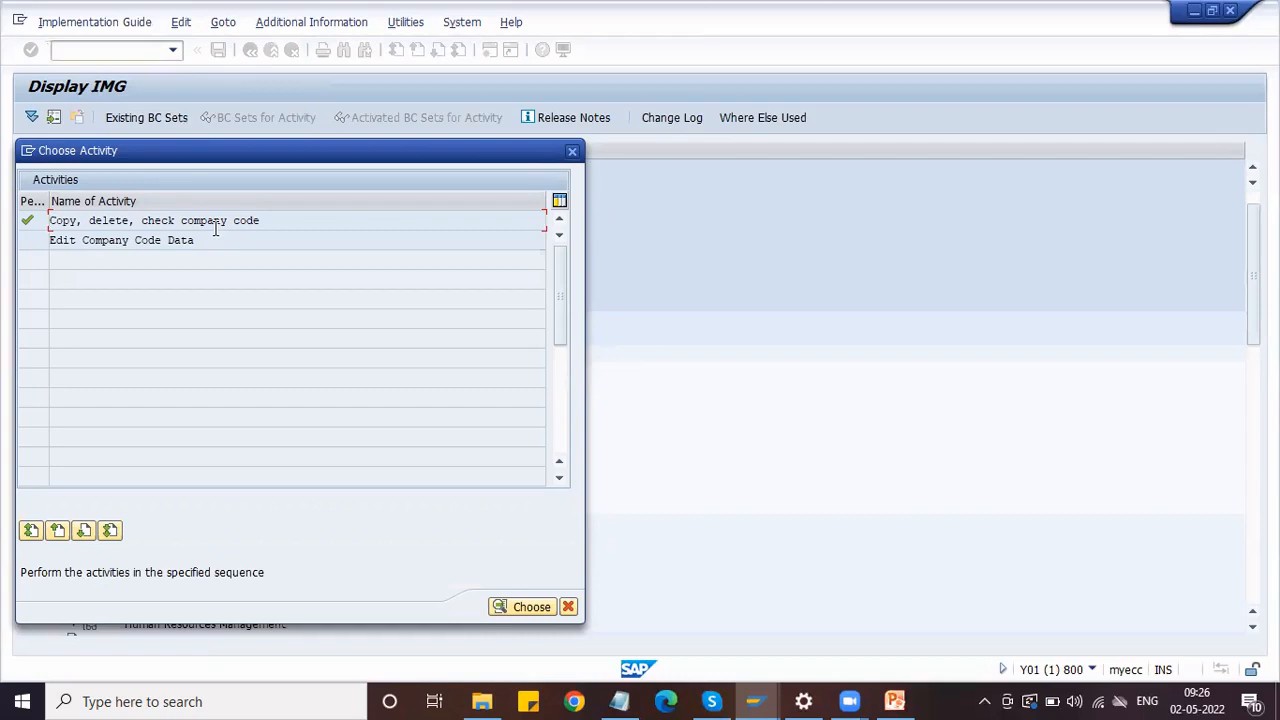
pyautogui.click(157, 241)
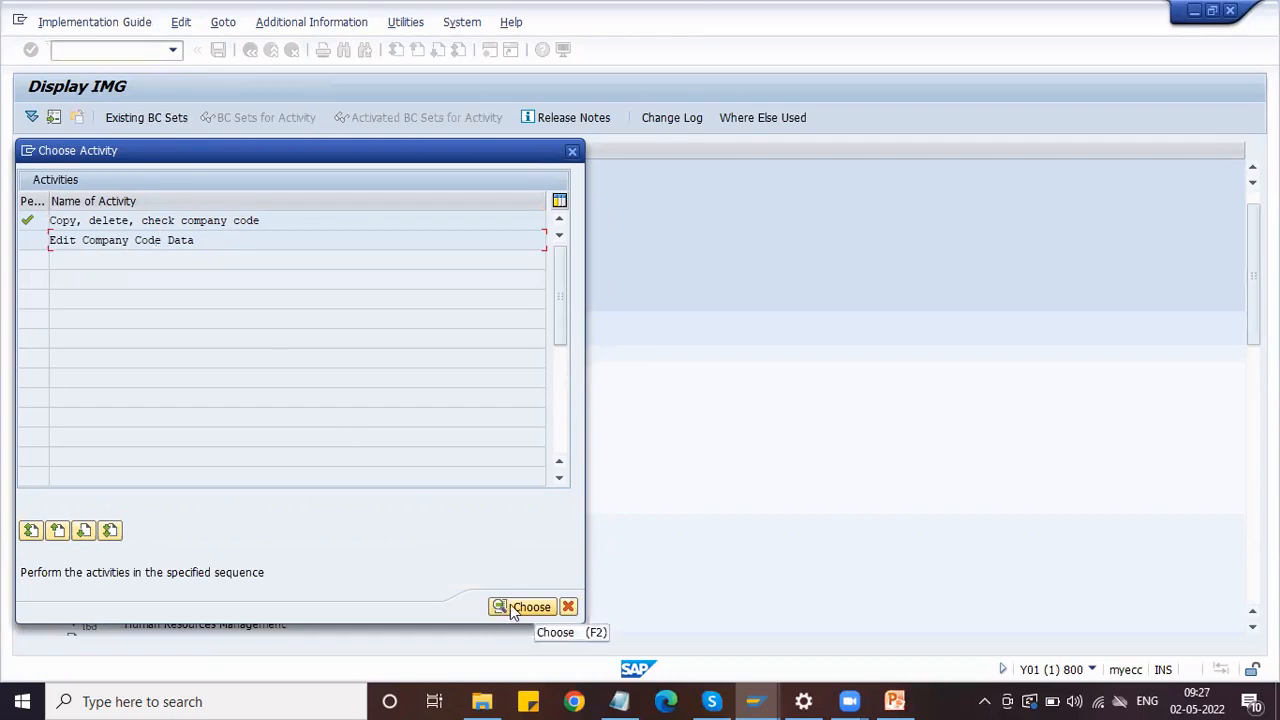
pyautogui.doubleClick(189, 240)
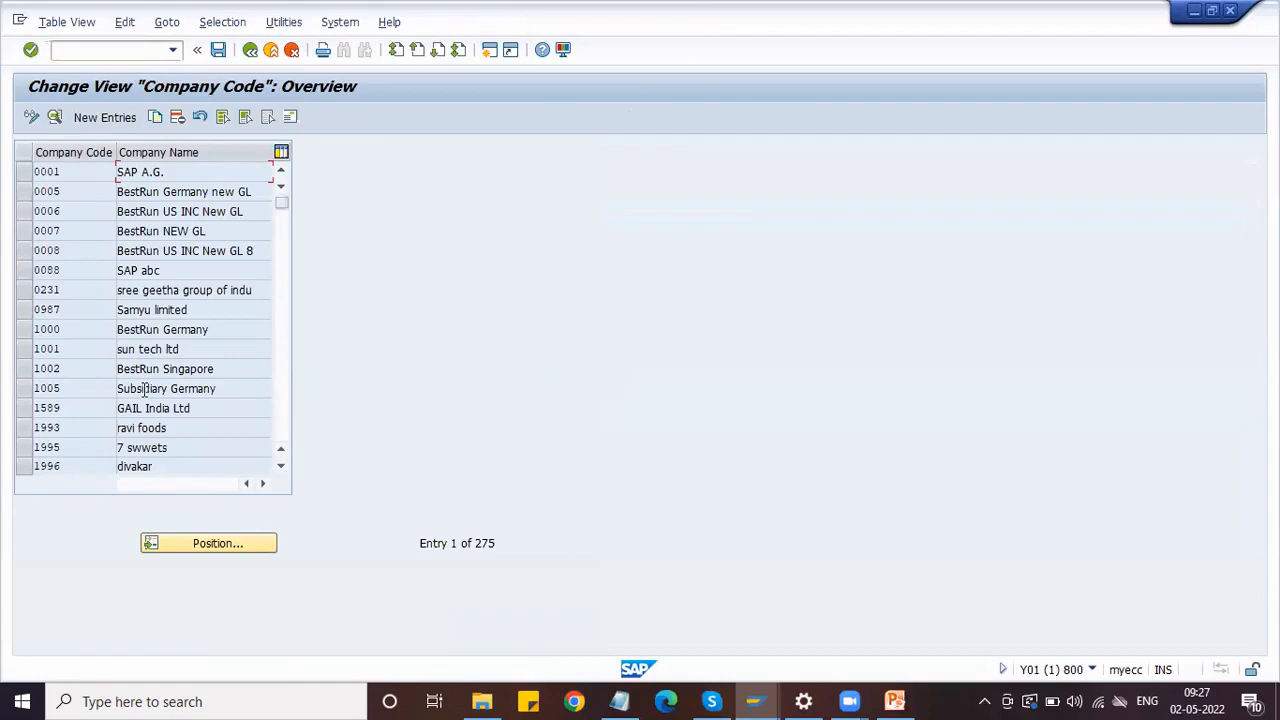
# - Find company code HMOT in the company code overview and open its details
pyautogui.click(211, 545)
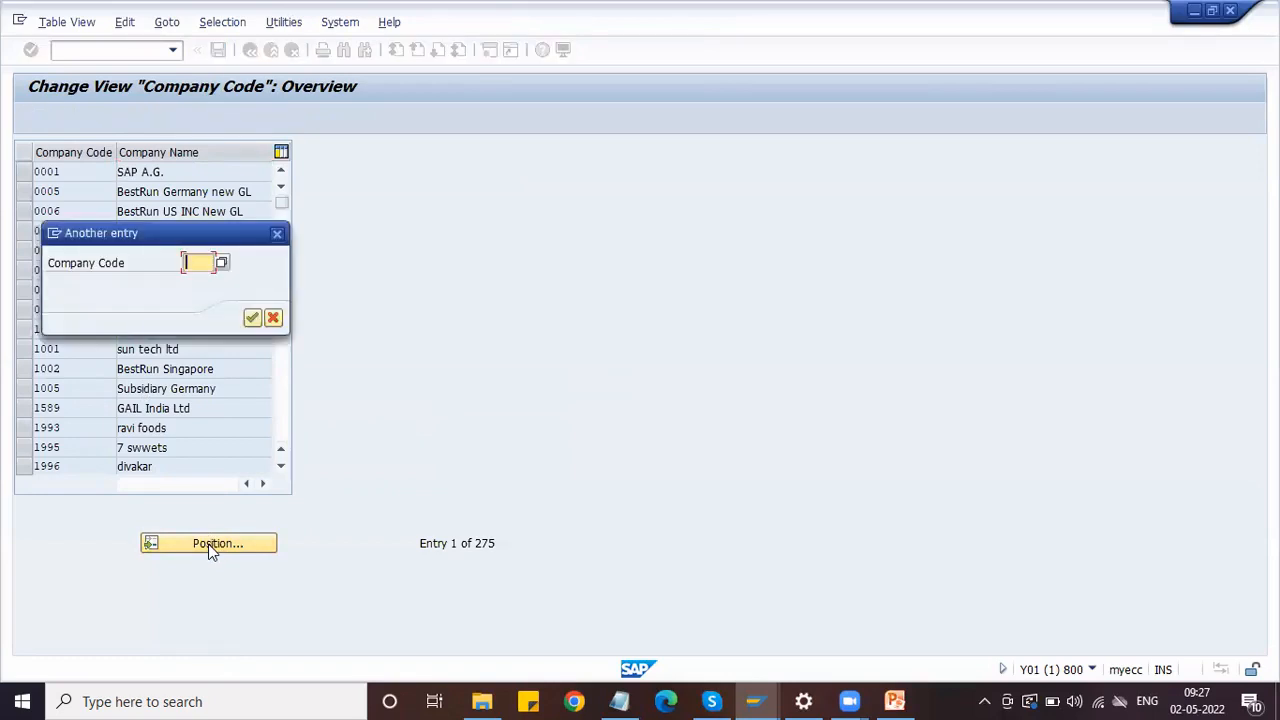
pyautogui.write('HMOT')
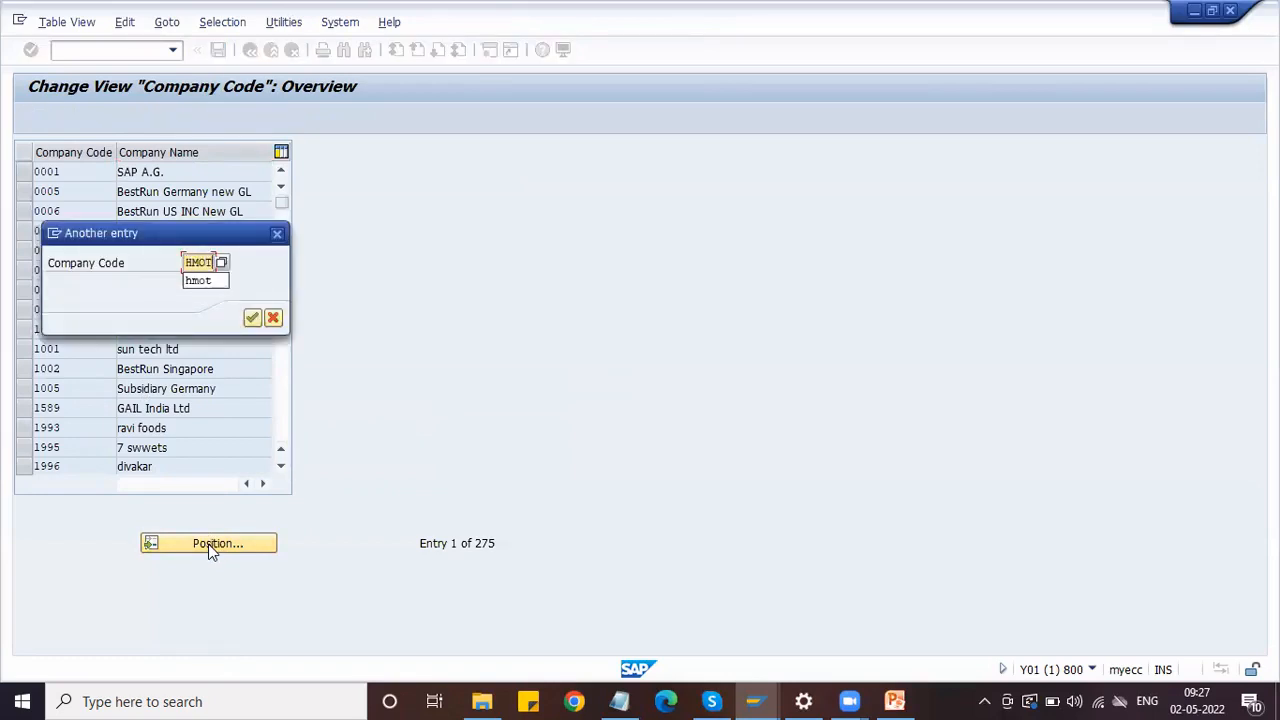
pyautogui.click(252, 317)
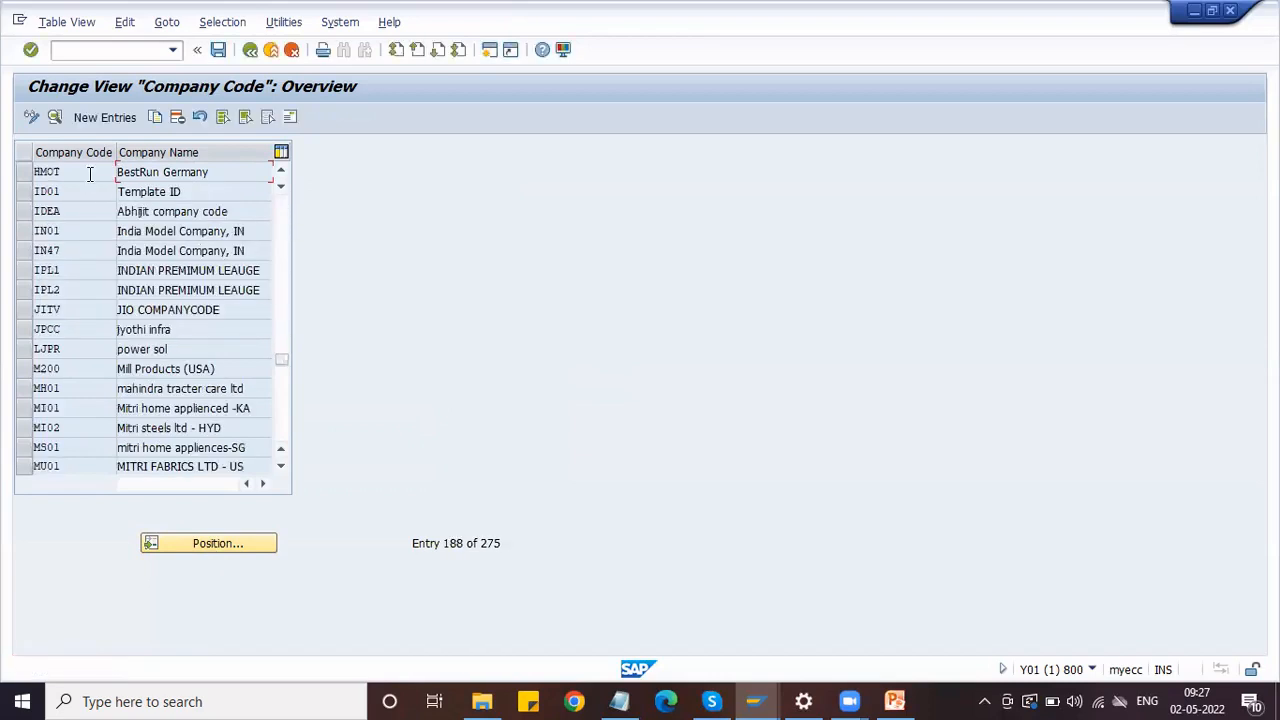
pyautogui.click(31, 173)
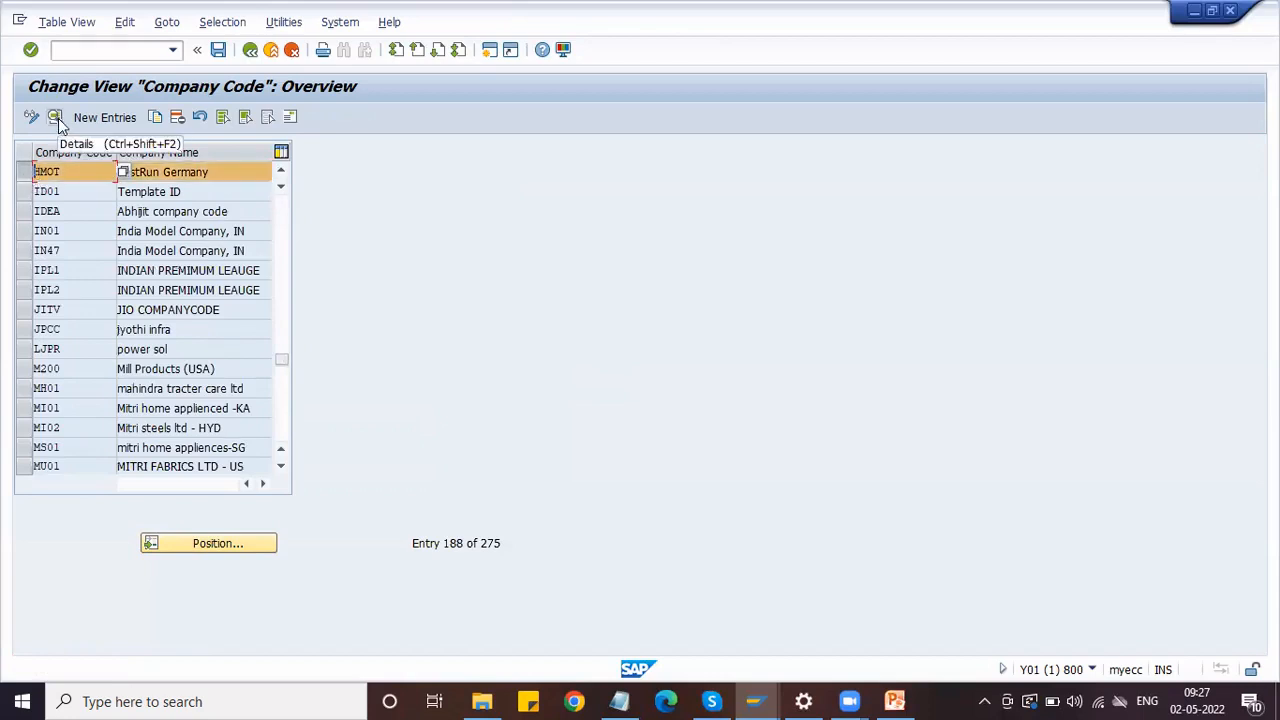
pyautogui.click(208, 172)
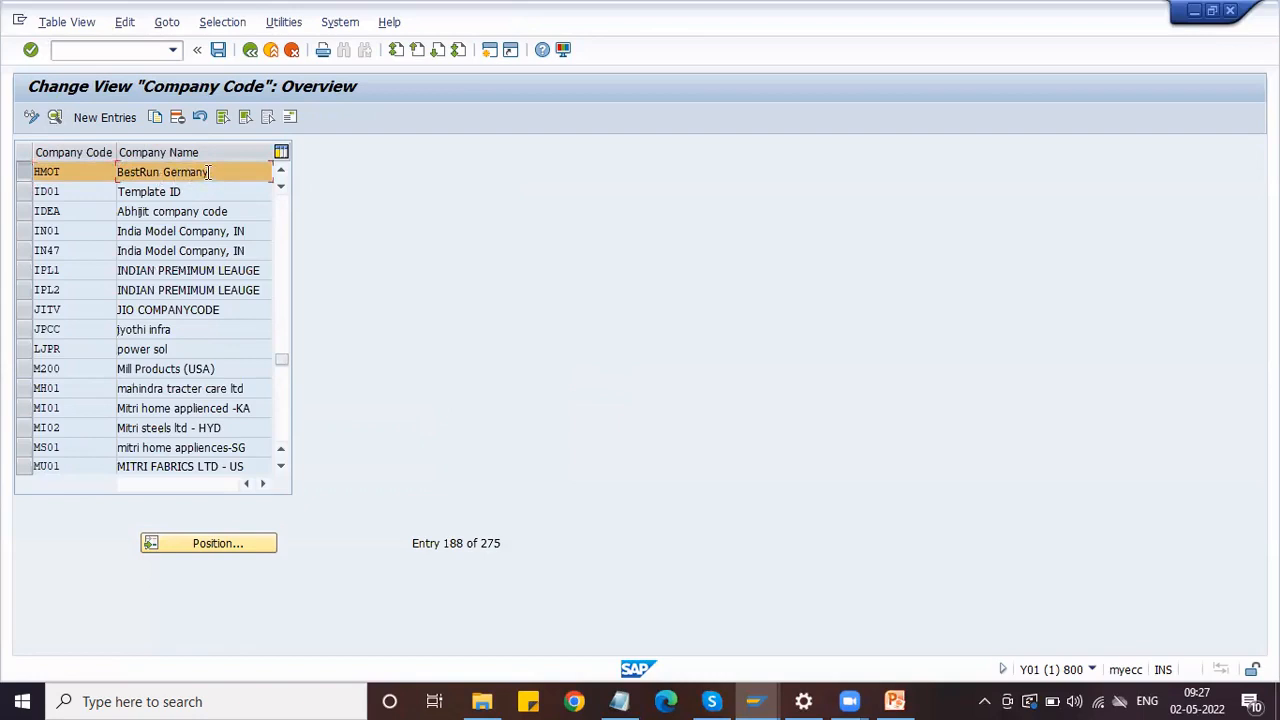
pyautogui.click(56, 117)
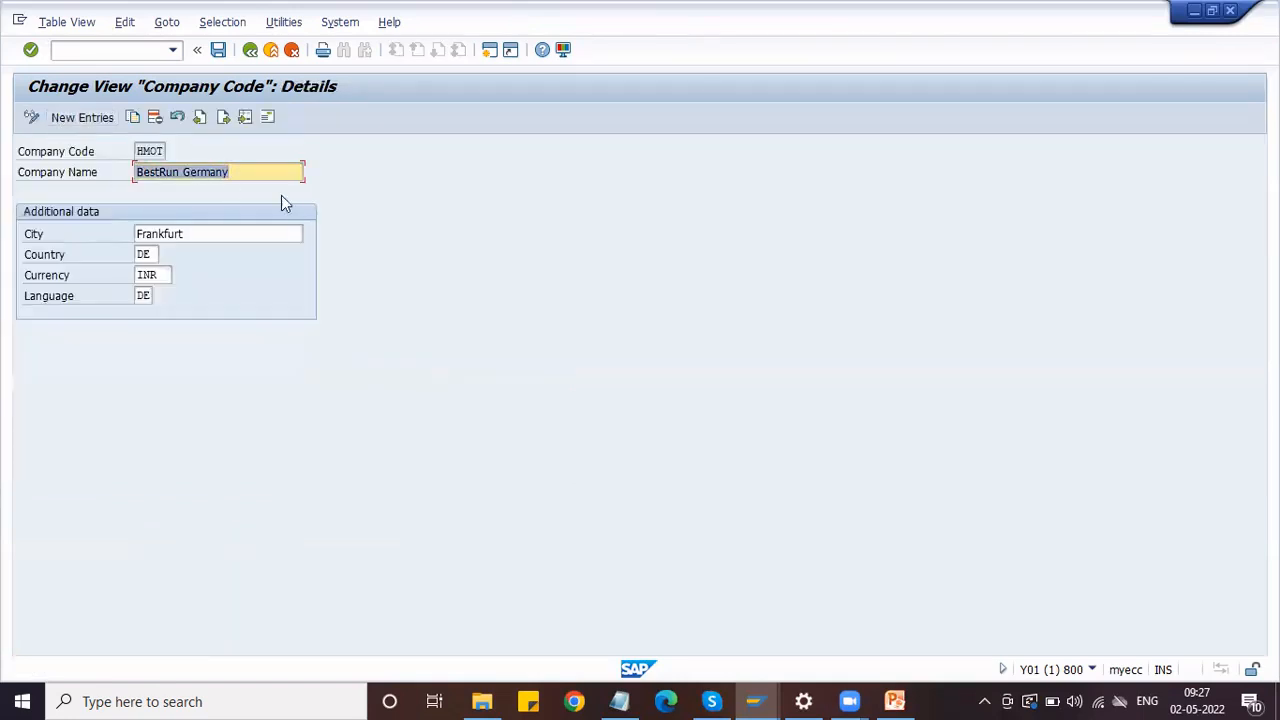
# - Set HMOT's company name to Honda Motors Ltd and its city to hyderabad
pyautogui.press('BackSpace')
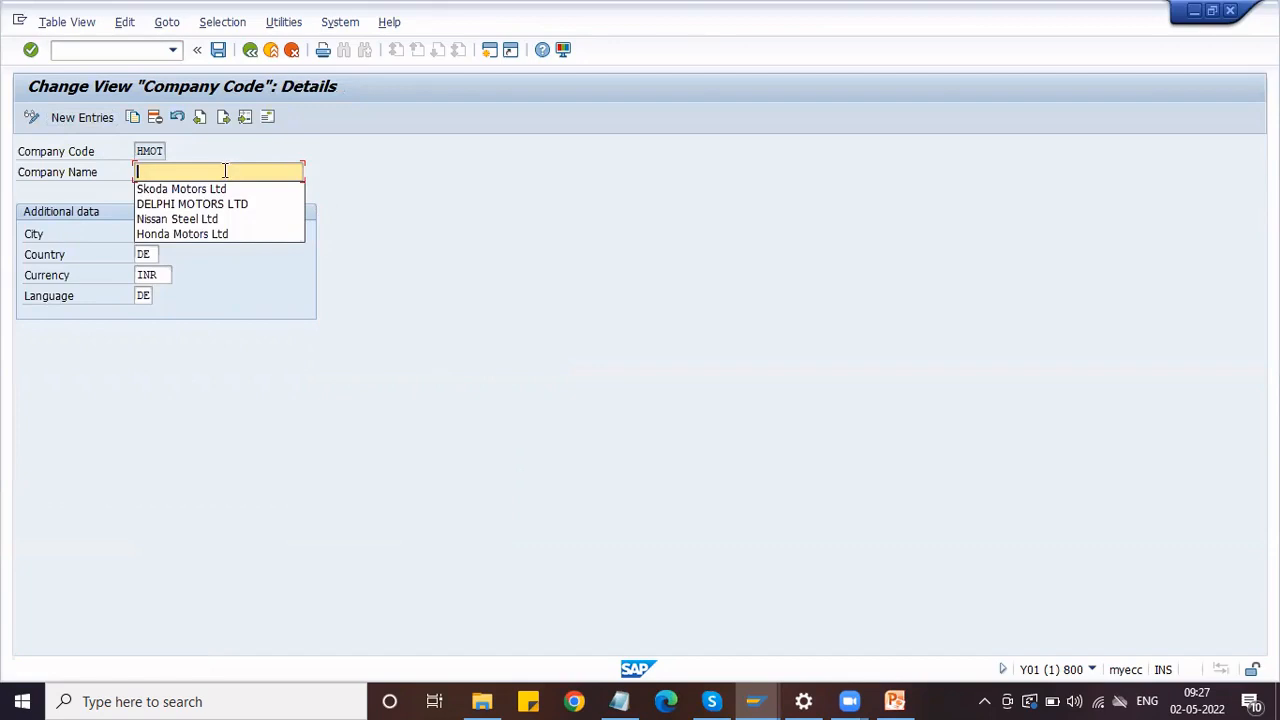
pyautogui.click(242, 233)
pyautogui.press('Tab')
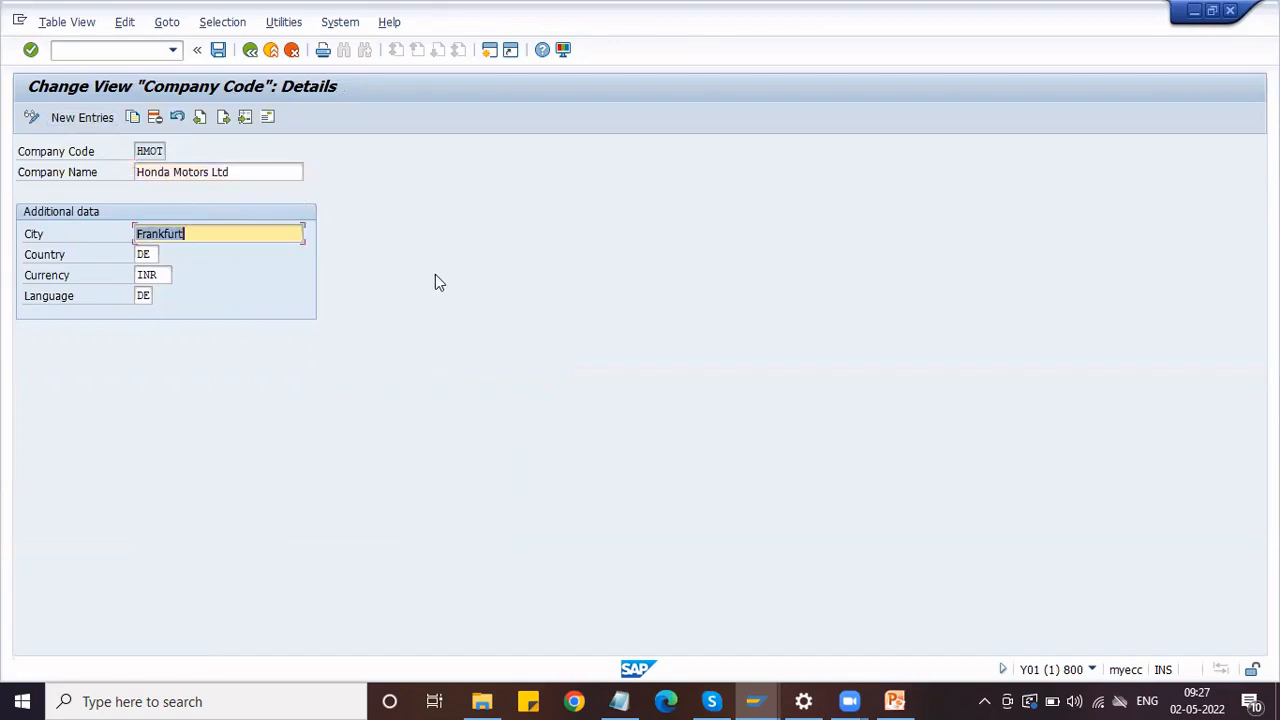
pyautogui.press('BackSpace')
pyautogui.press('Down')
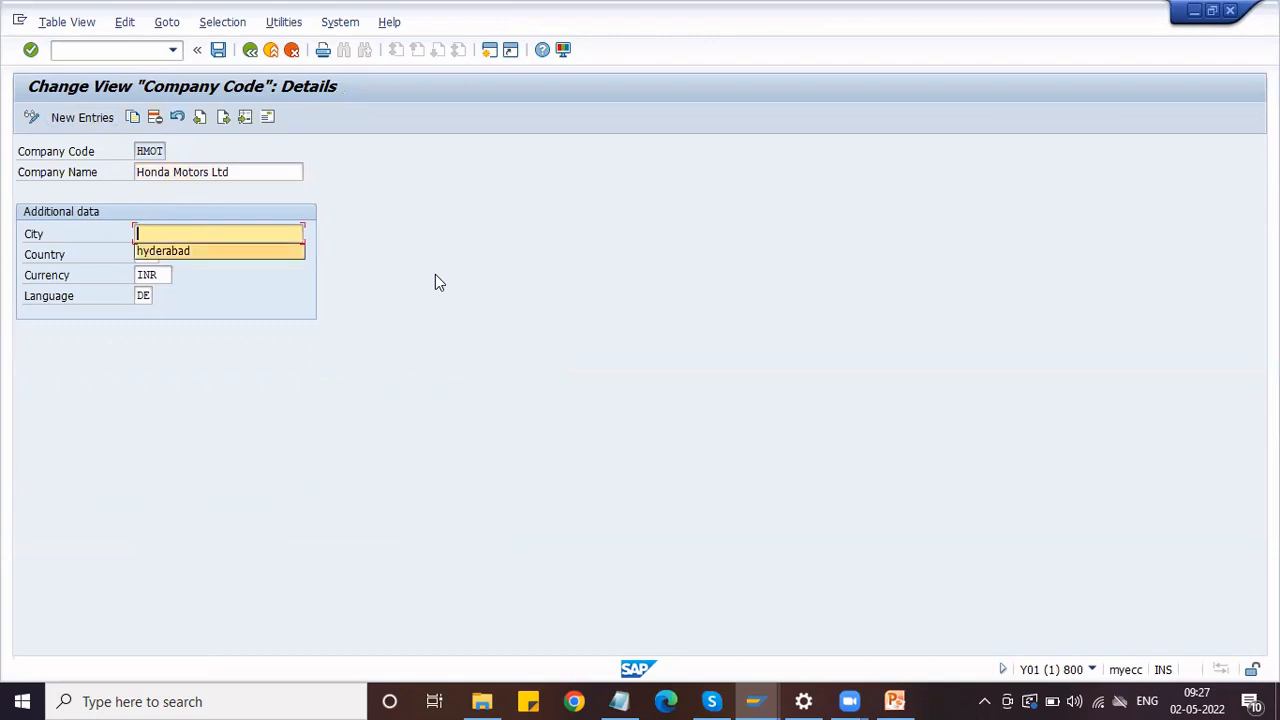
pyautogui.press('Return')
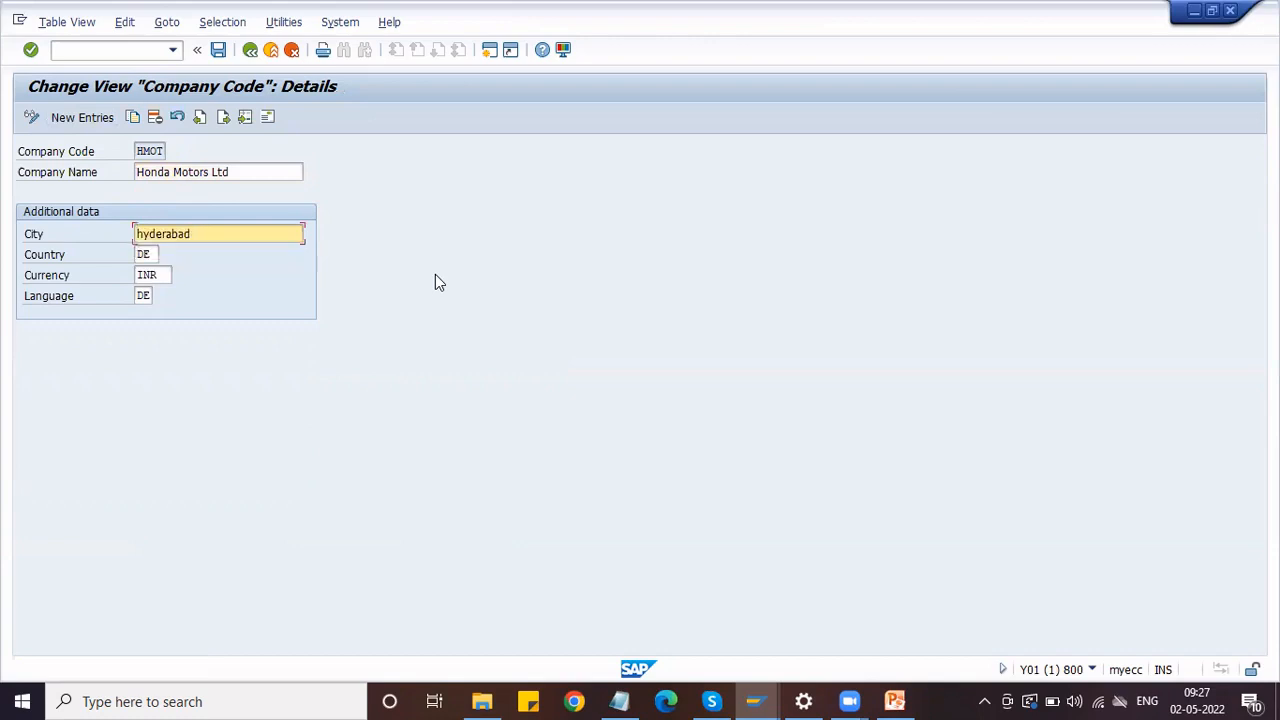
# - Set HMOT's country to IN and its language to EN, keeping INR as the currency
pyautogui.press('Tab')
pyautogui.press('BackSpace')
pyautogui.write('in')
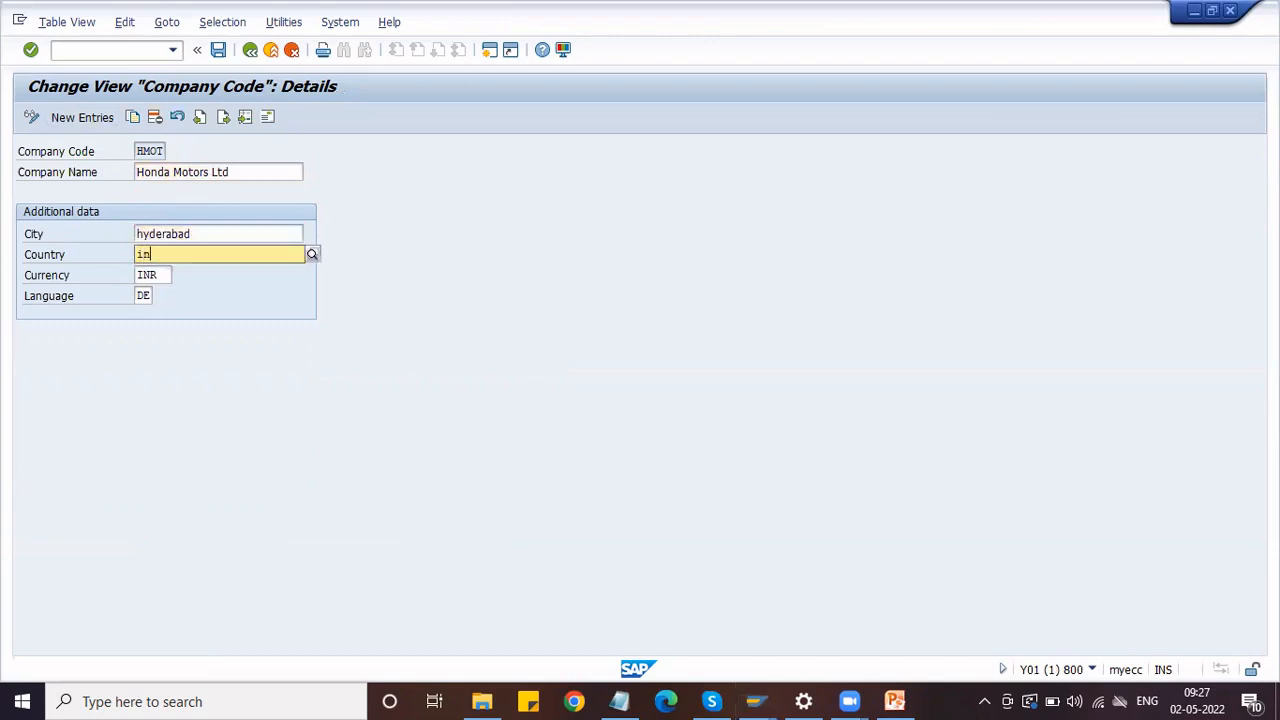
pyautogui.press('Down')
pyautogui.press('Return')
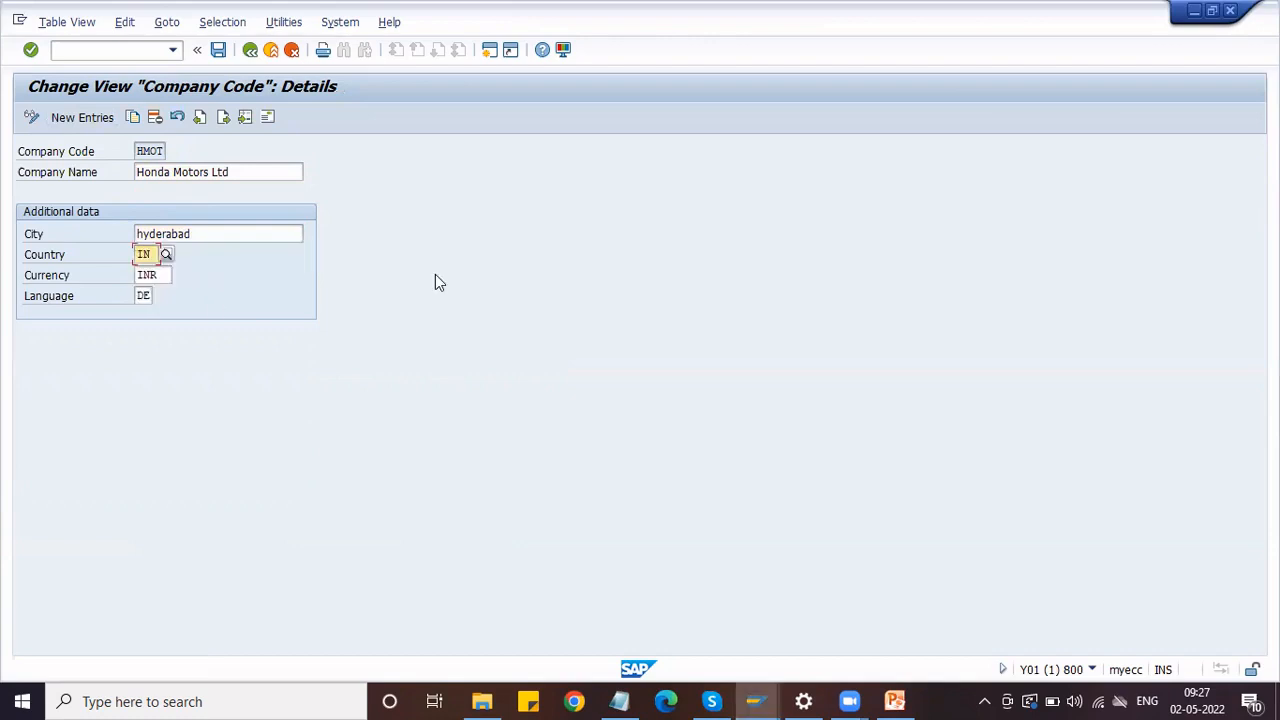
pyautogui.click(163, 274)
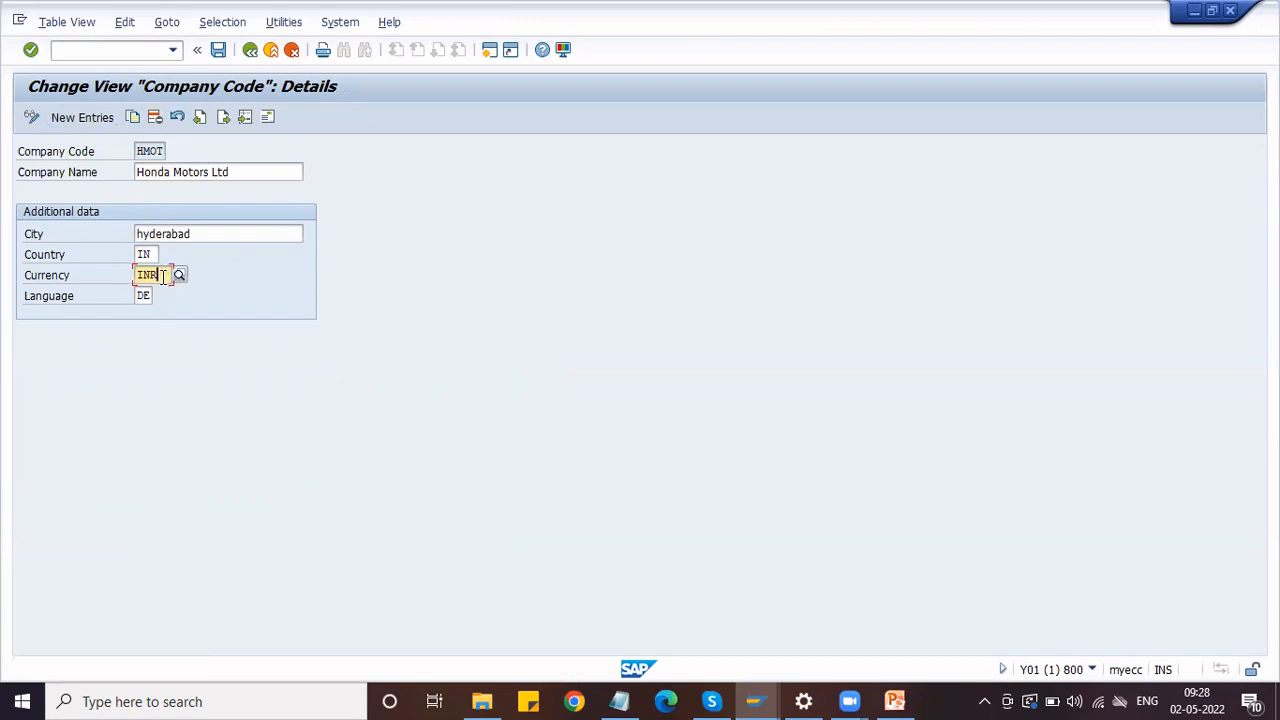
pyautogui.press('Tab')
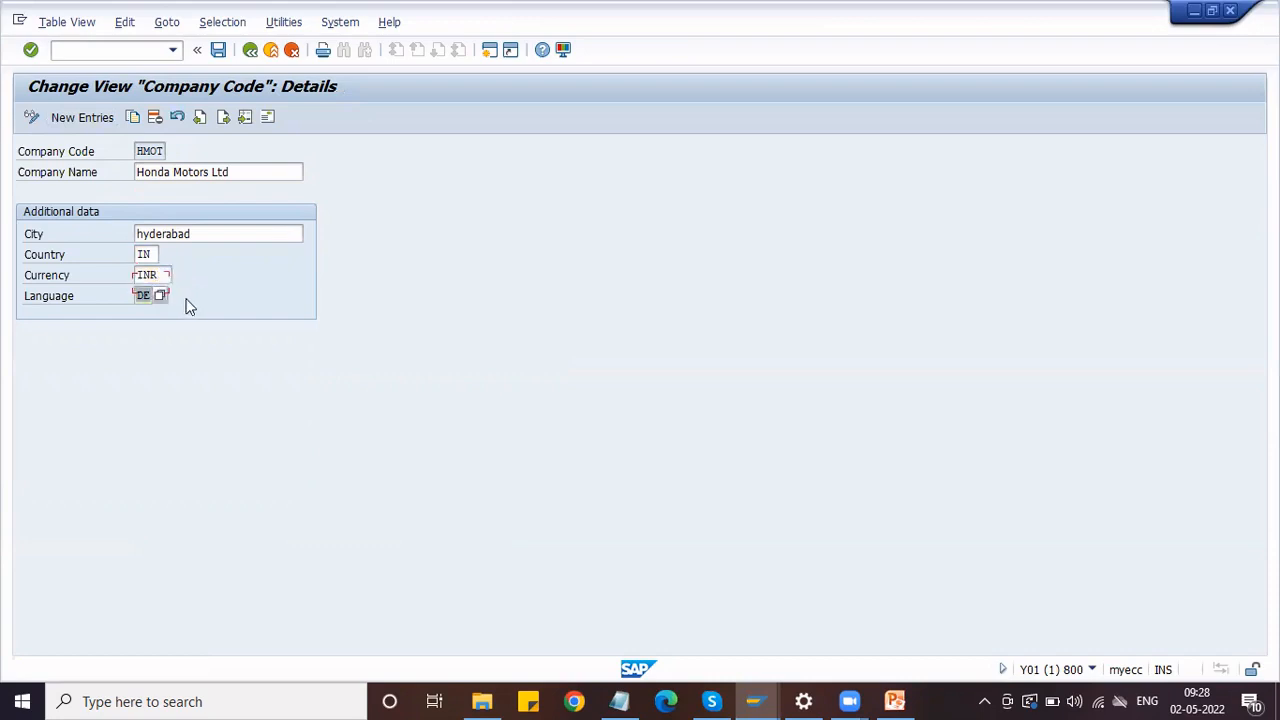
pyautogui.press('Delete')
pyautogui.write('EN')
pyautogui.press('Return')
# - Capitalize the city name so that it reads Hyderabad
pyautogui.moveTo(190, 233); pyautogui.dragTo(145, 232)
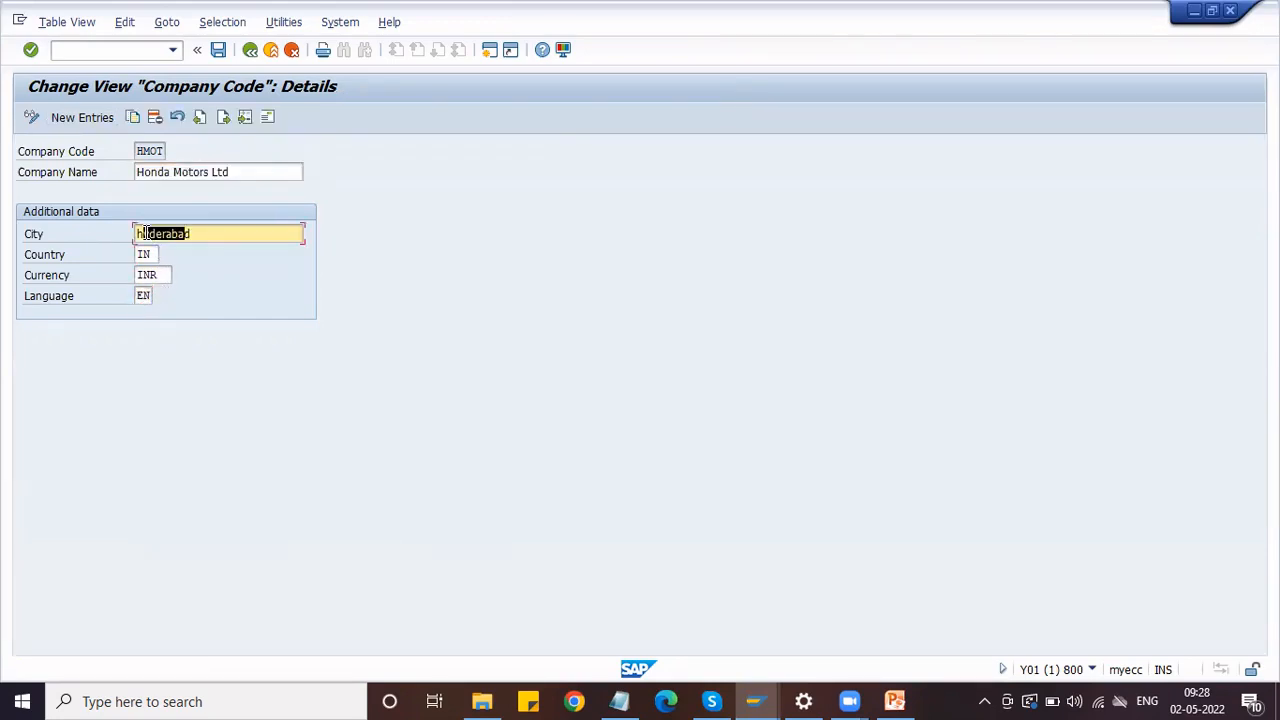
pyautogui.click(145, 232)
pyautogui.press('BackSpace')
pyautogui.write('H')
pyautogui.click(199, 233)
pyautogui.click(238, 171)
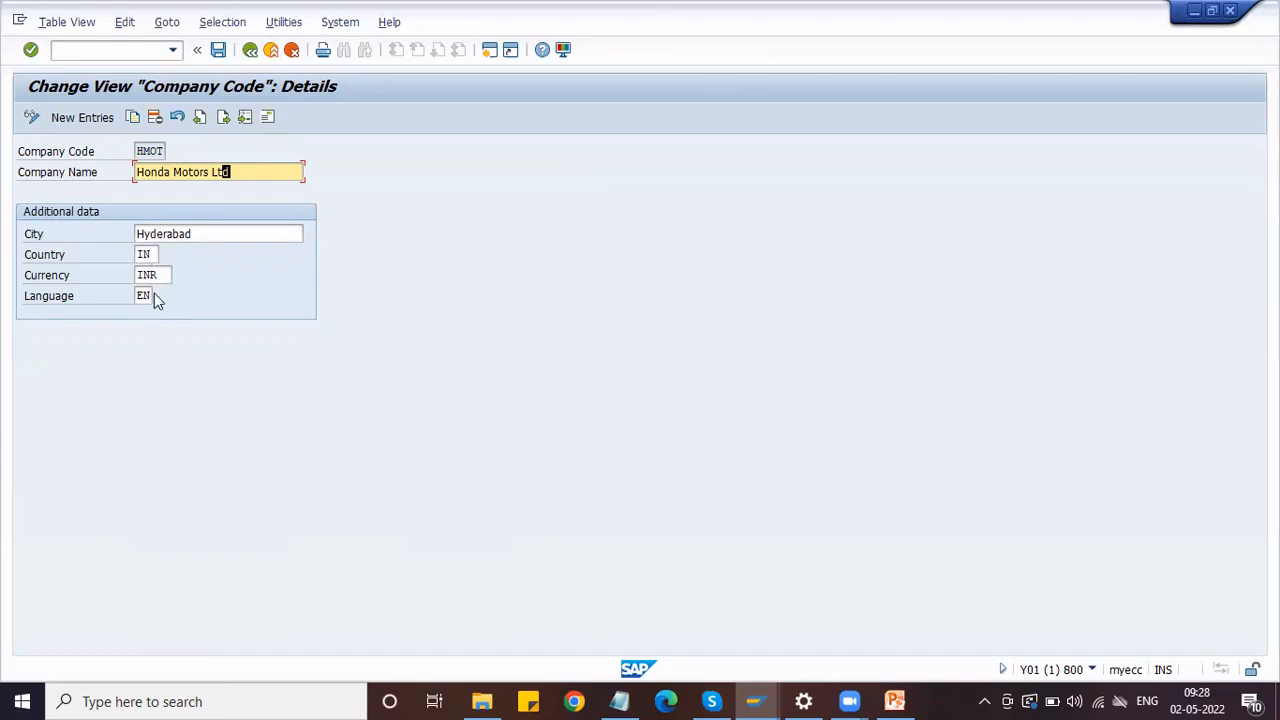
# - Open HMOT's address data and clear the copied name lines and the search term
pyautogui.click(266, 120)
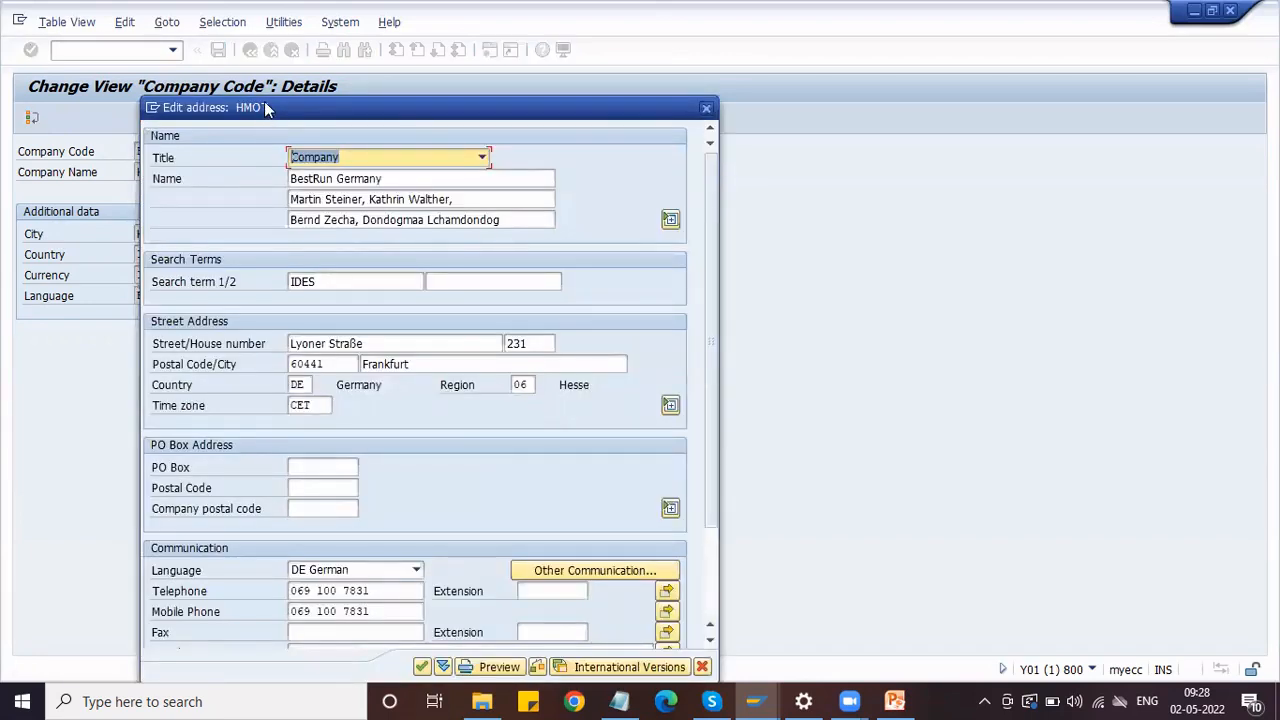
pyautogui.moveTo(264, 107); pyautogui.dragTo(547, 67)
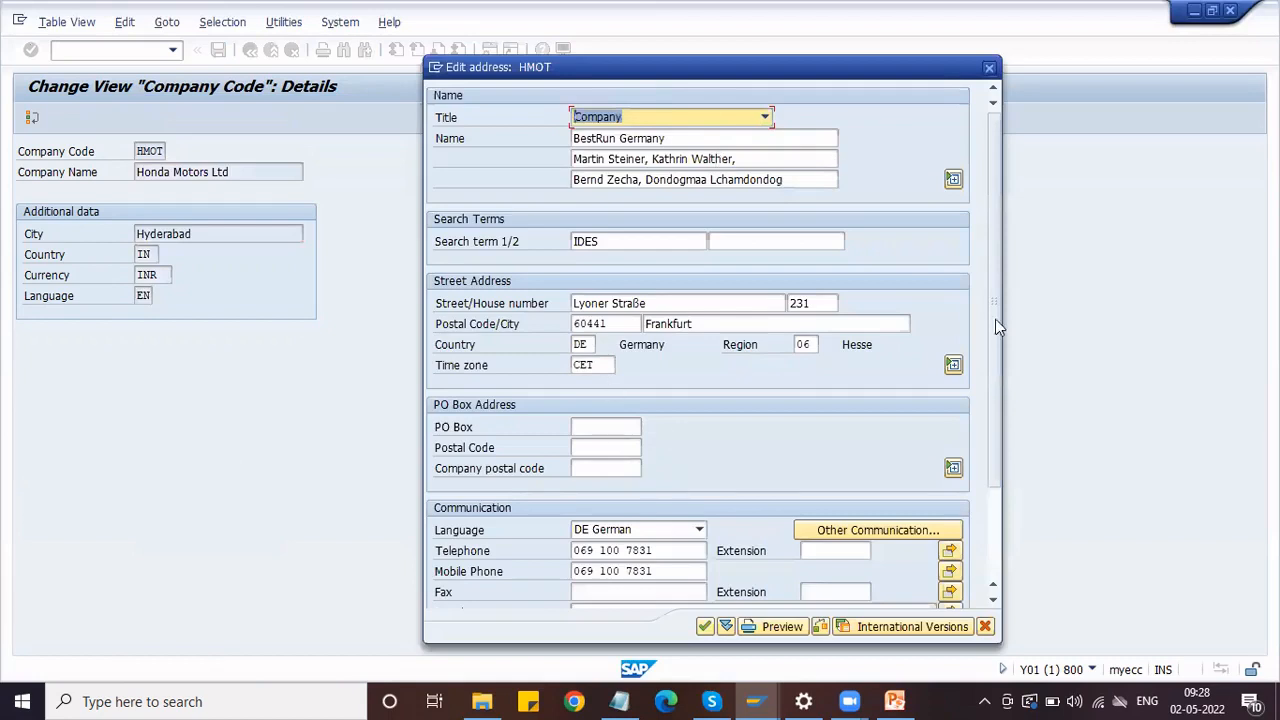
pyautogui.press('Tab')
pyautogui.press('Delete')
pyautogui.press('Tab')
pyautogui.press('Delete')
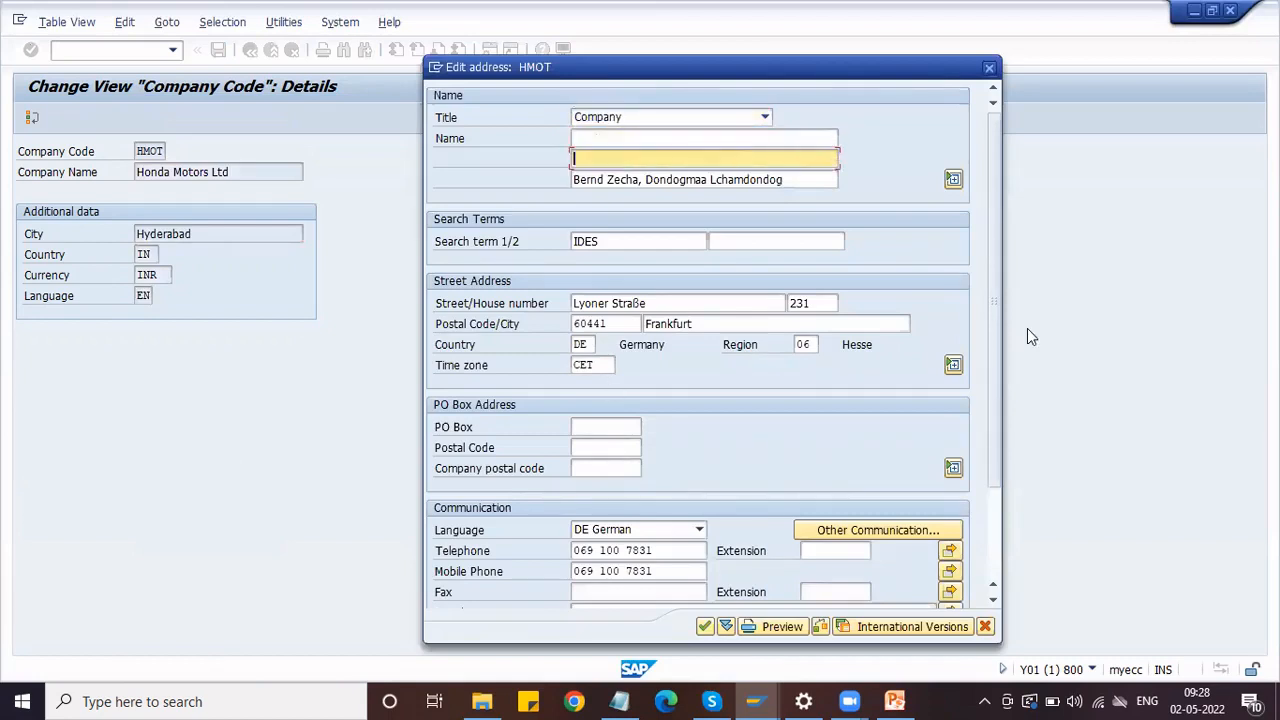
pyautogui.press('Tab')
pyautogui.press('Delete')
pyautogui.press('Tab')
pyautogui.press('Delete')
# - Clear the copied street, house number, postal code, city, country, region and time zone from HMOT's street address
pyautogui.press('Tab')
pyautogui.press('Tab')
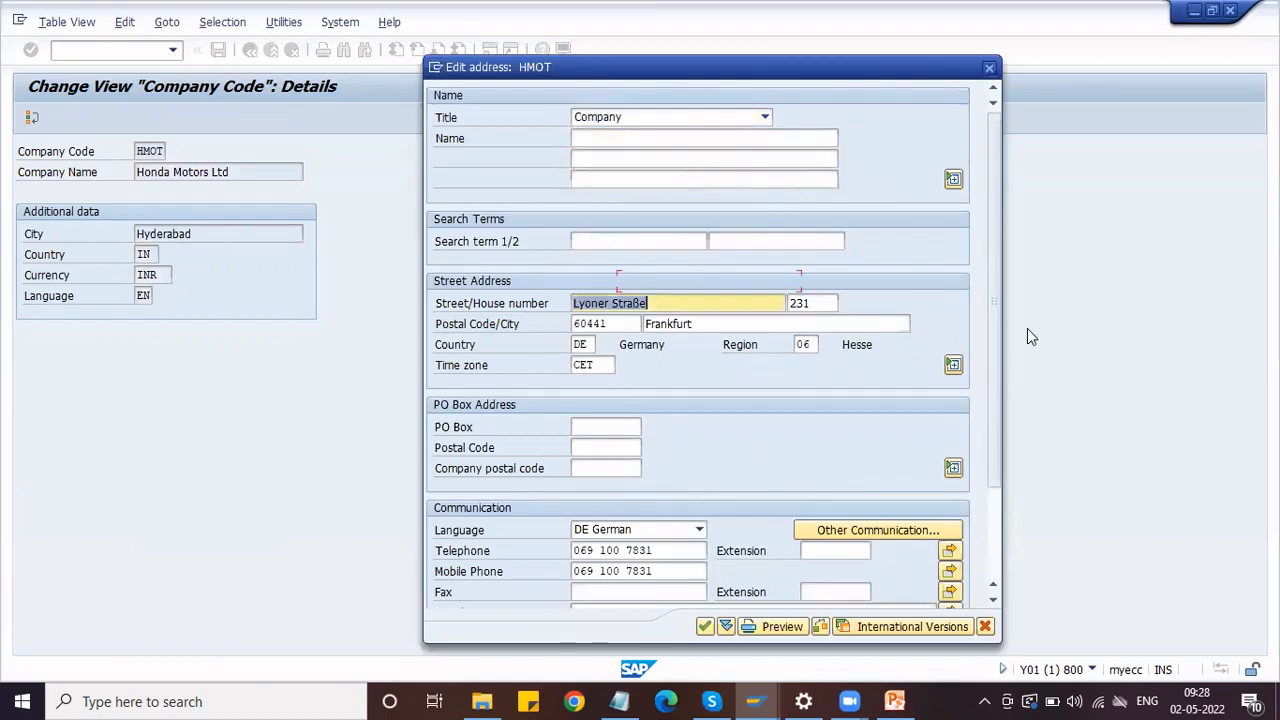
pyautogui.press('Tab')
pyautogui.hotkey('shift', 'Tab')
pyautogui.press('Delete')
pyautogui.press('Tab')
pyautogui.press('Delete')
pyautogui.press('Tab')
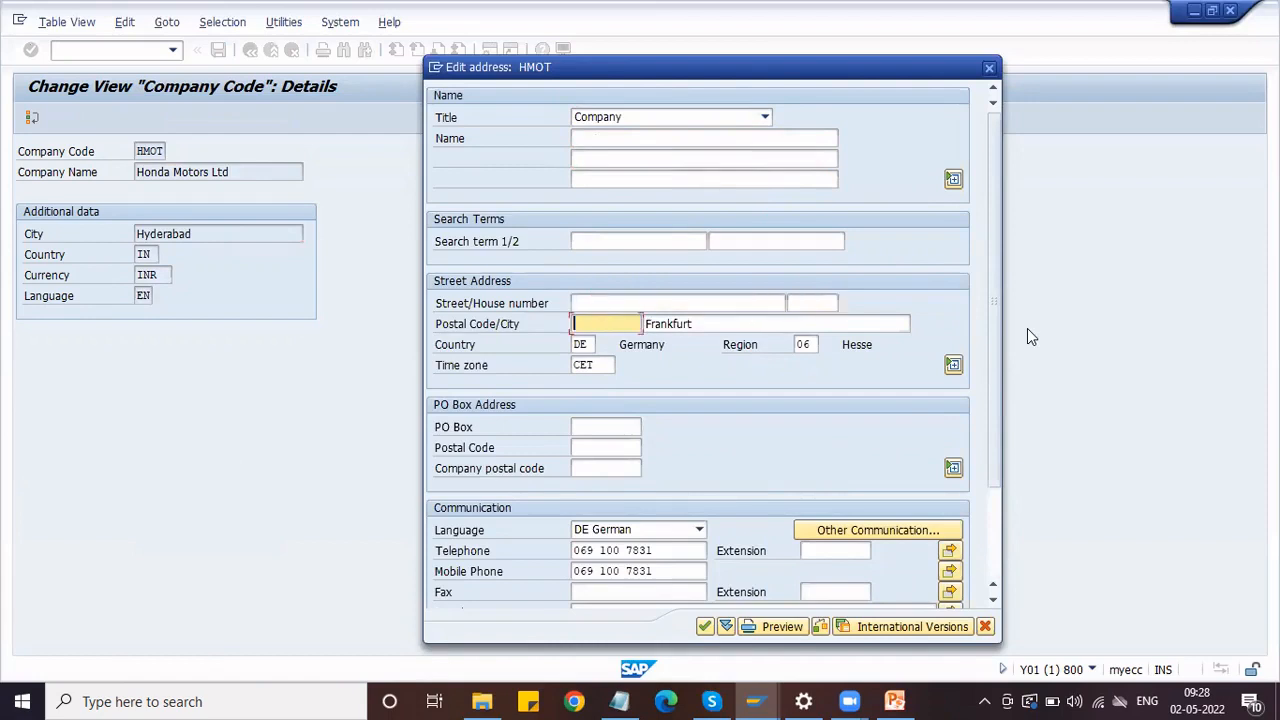
pyautogui.press('Delete')
pyautogui.press('Tab')
pyautogui.press('Delete')
pyautogui.press('Tab')
pyautogui.press('Delete')
pyautogui.press('Tab')
pyautogui.press('Delete')
pyautogui.press('Tab')
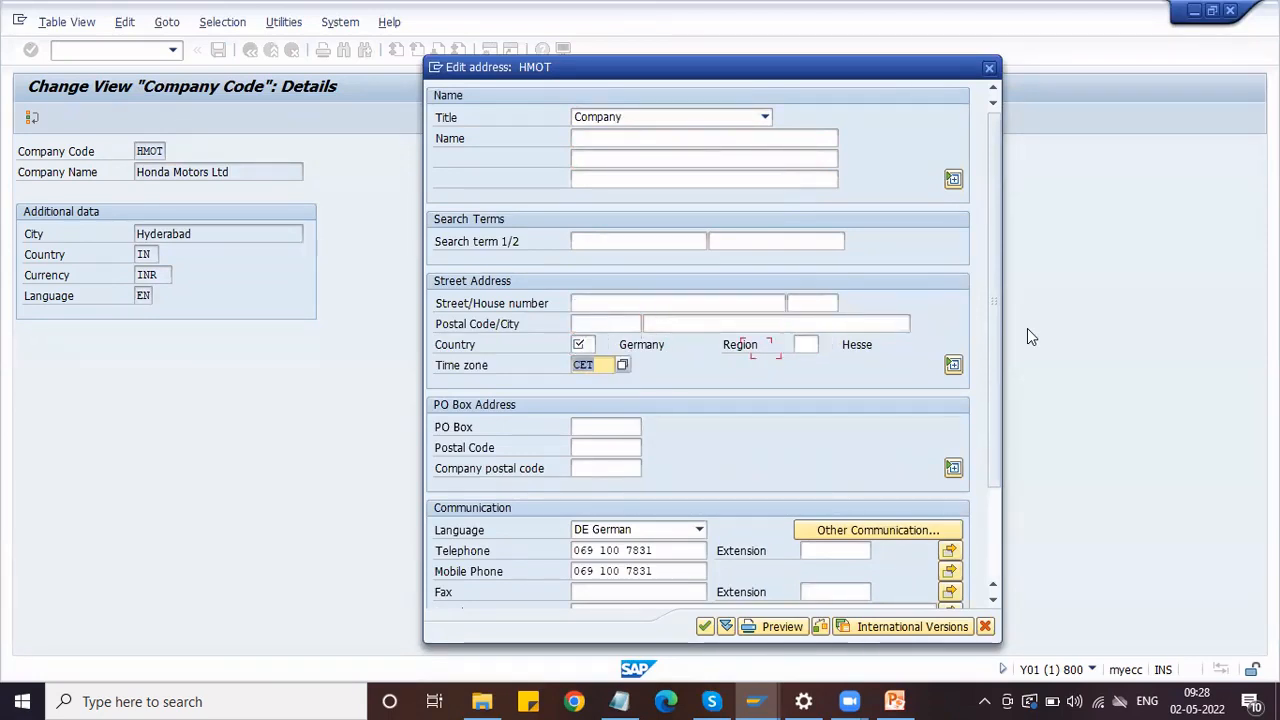
pyautogui.press('Delete')
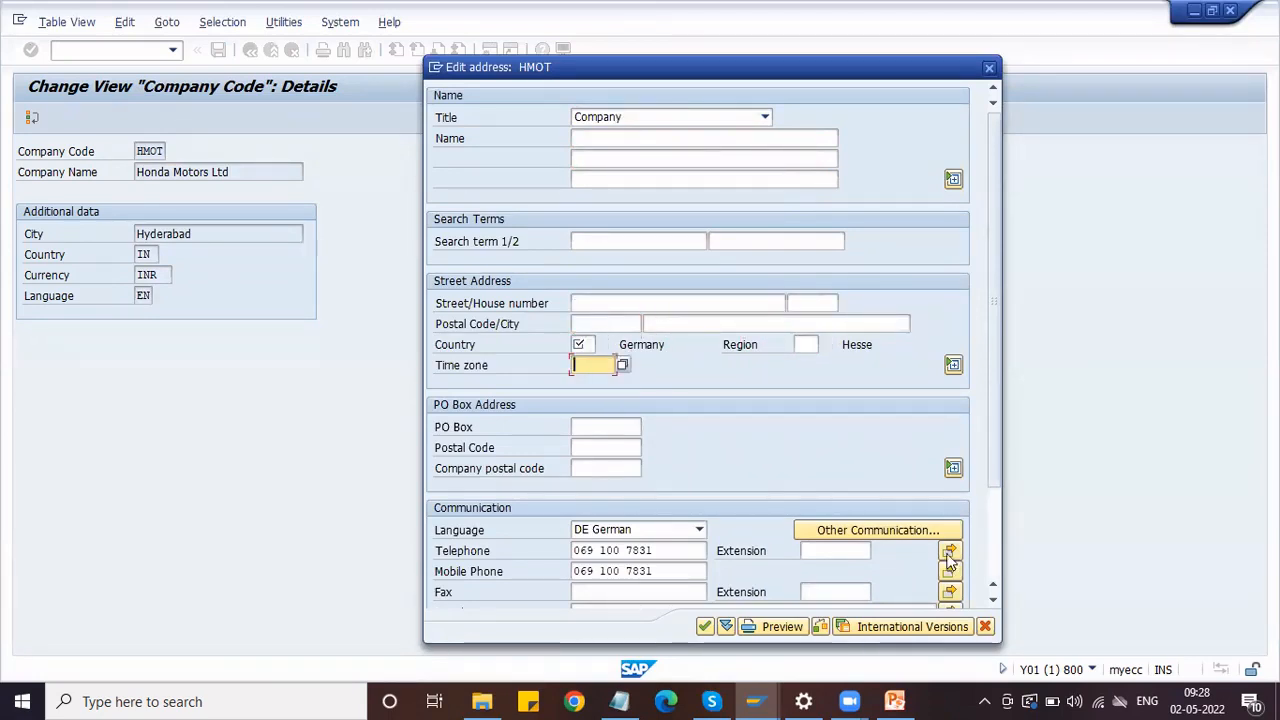
# - Set the communication language to EN English and clear the copied telephone and mobile phone numbers
pyautogui.click(673, 527)
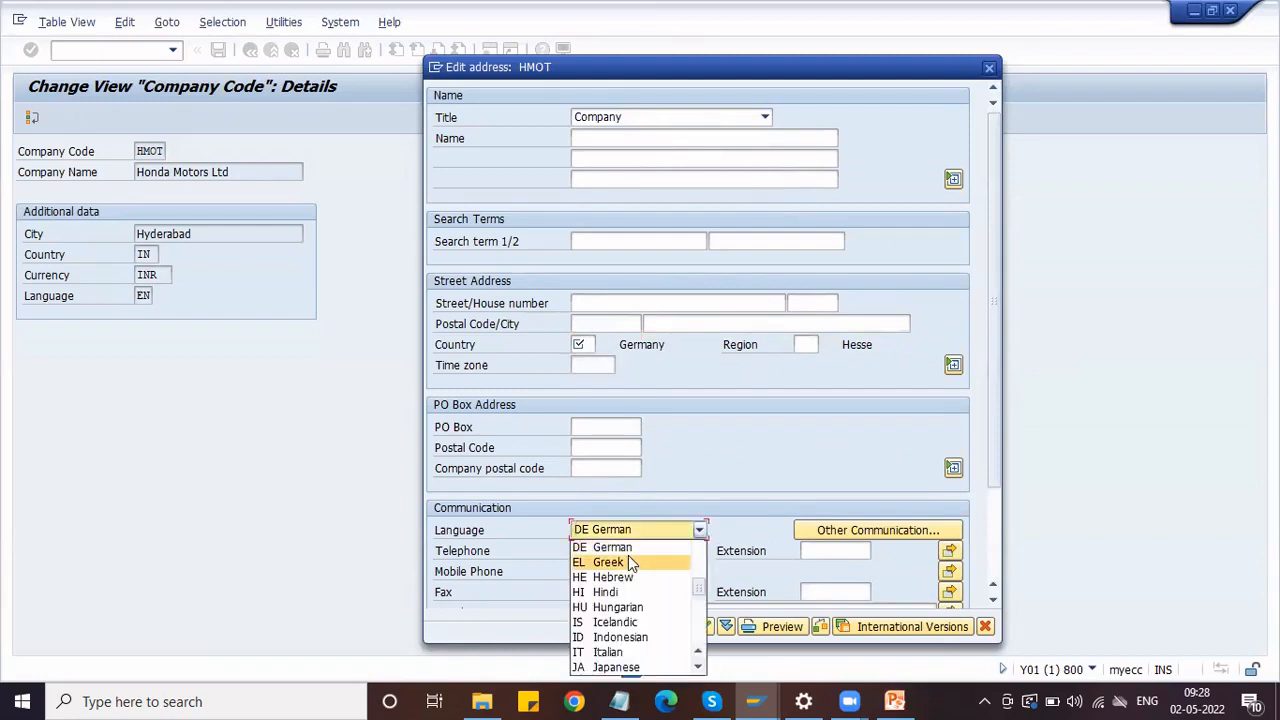
pyautogui.press('e')
pyautogui.press('e')
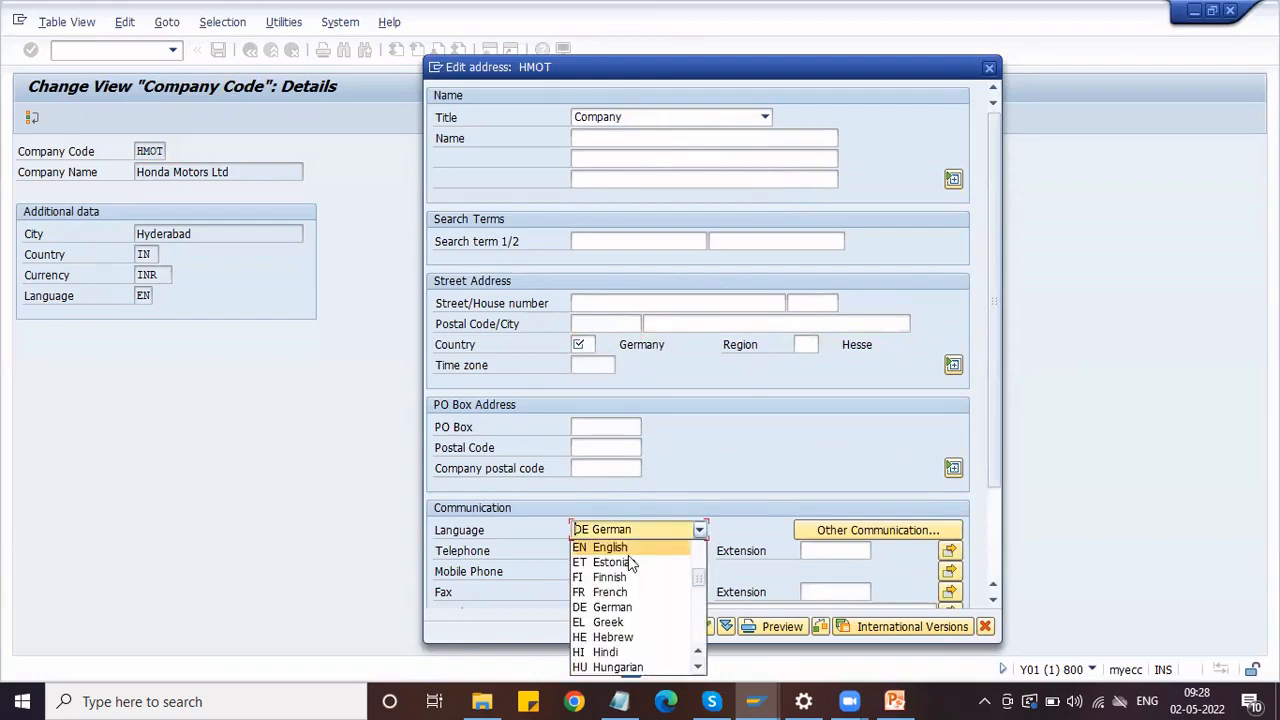
pyautogui.click(630, 549)
pyautogui.press('Tab')
pyautogui.press('Delete')
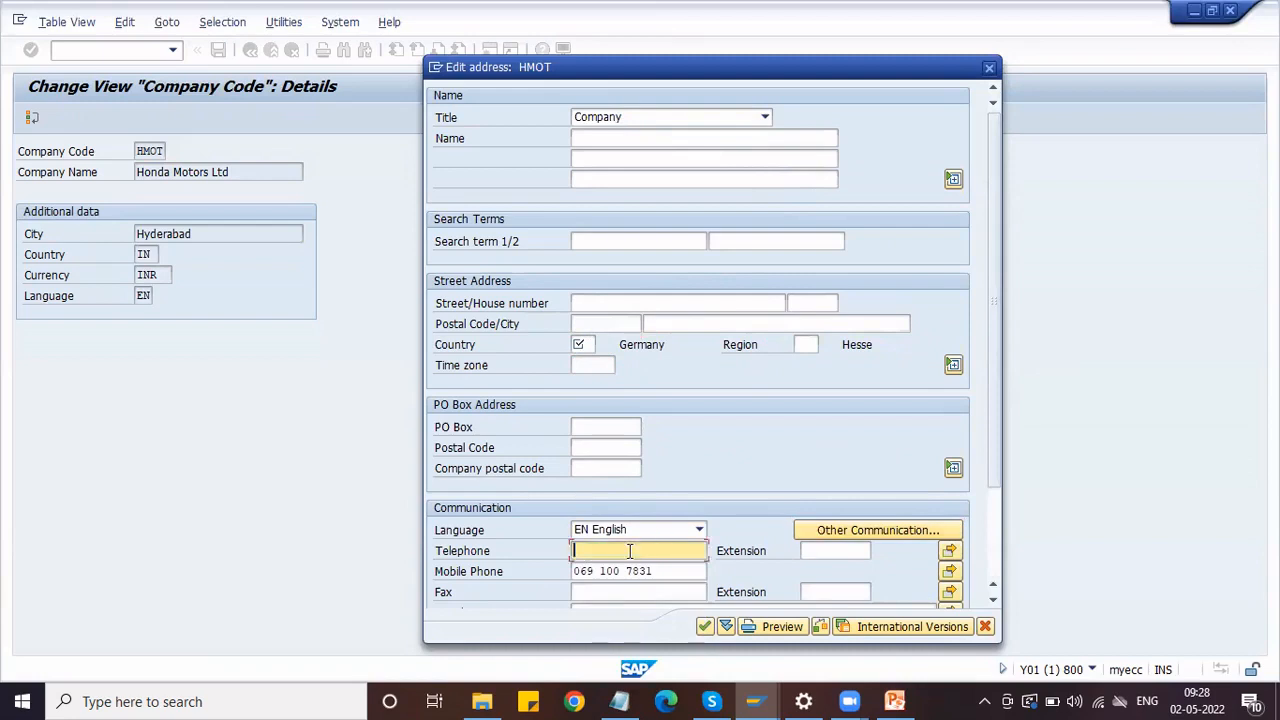
pyautogui.press('Tab')
pyautogui.press('Tab')
pyautogui.press('Tab')
pyautogui.press('Delete')
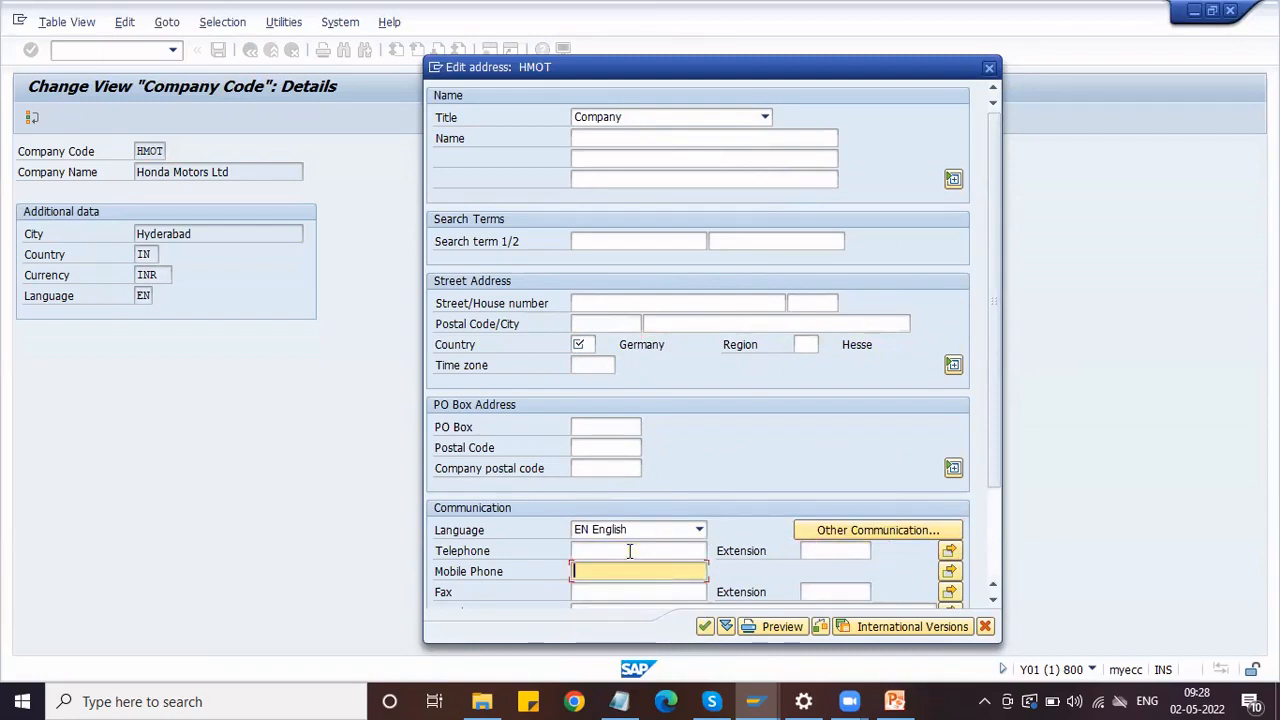
# - Enter Honda Motors Ltd as the address name and Honda as the first search term
pyautogui.click(577, 140)
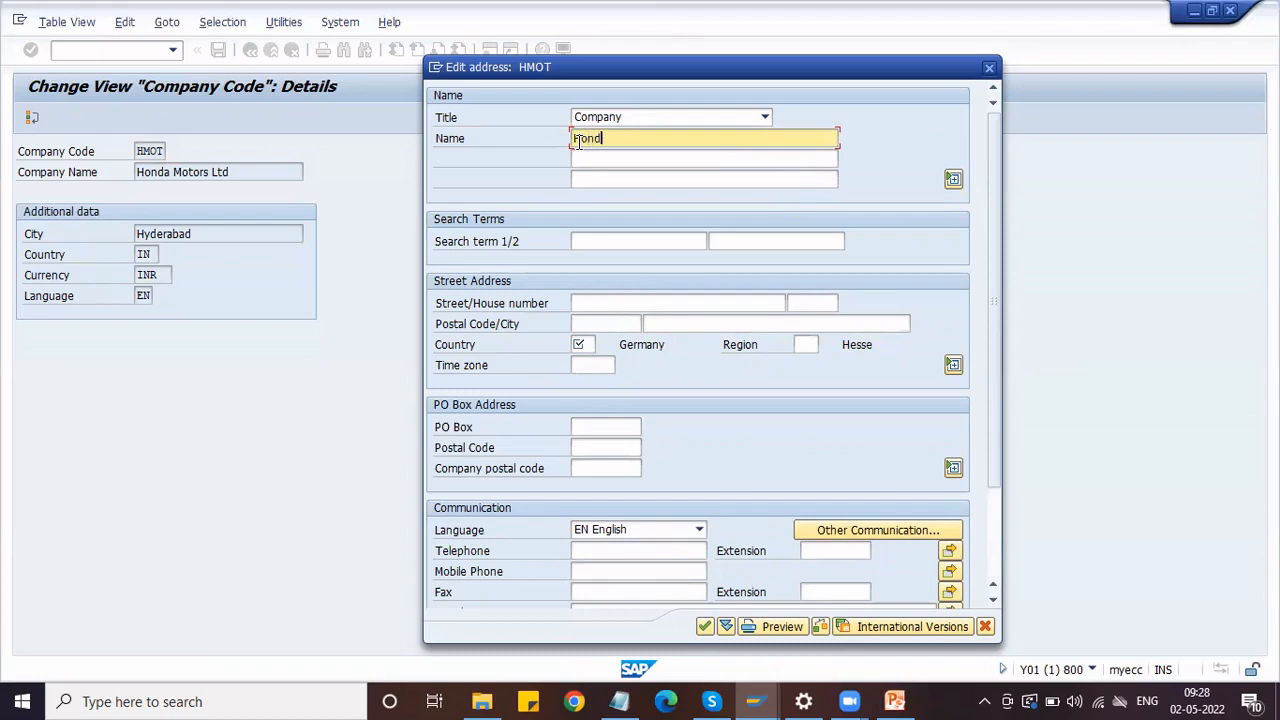
pyautogui.write('Honda Motors Ltd')
pyautogui.click(615, 238)
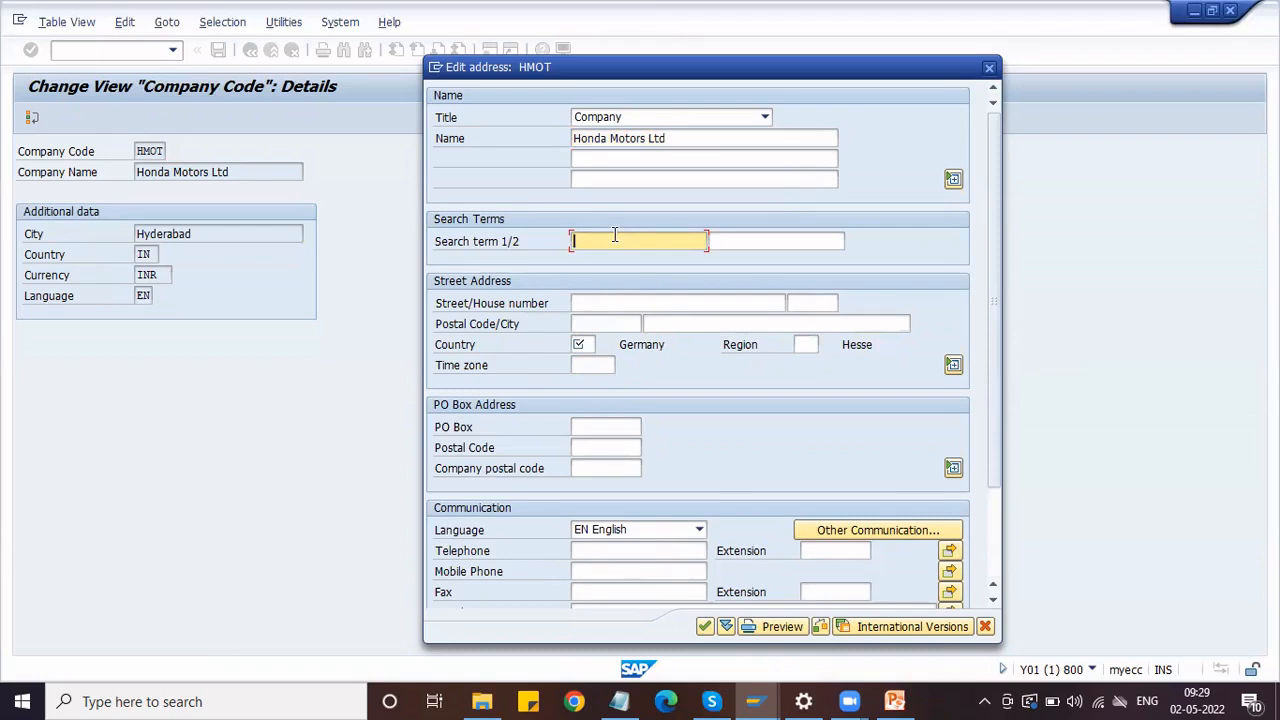
pyautogui.write('Honda')
# - Enter the company's street, house number and postal code in HMOT's street address
pyautogui.click(615, 300)
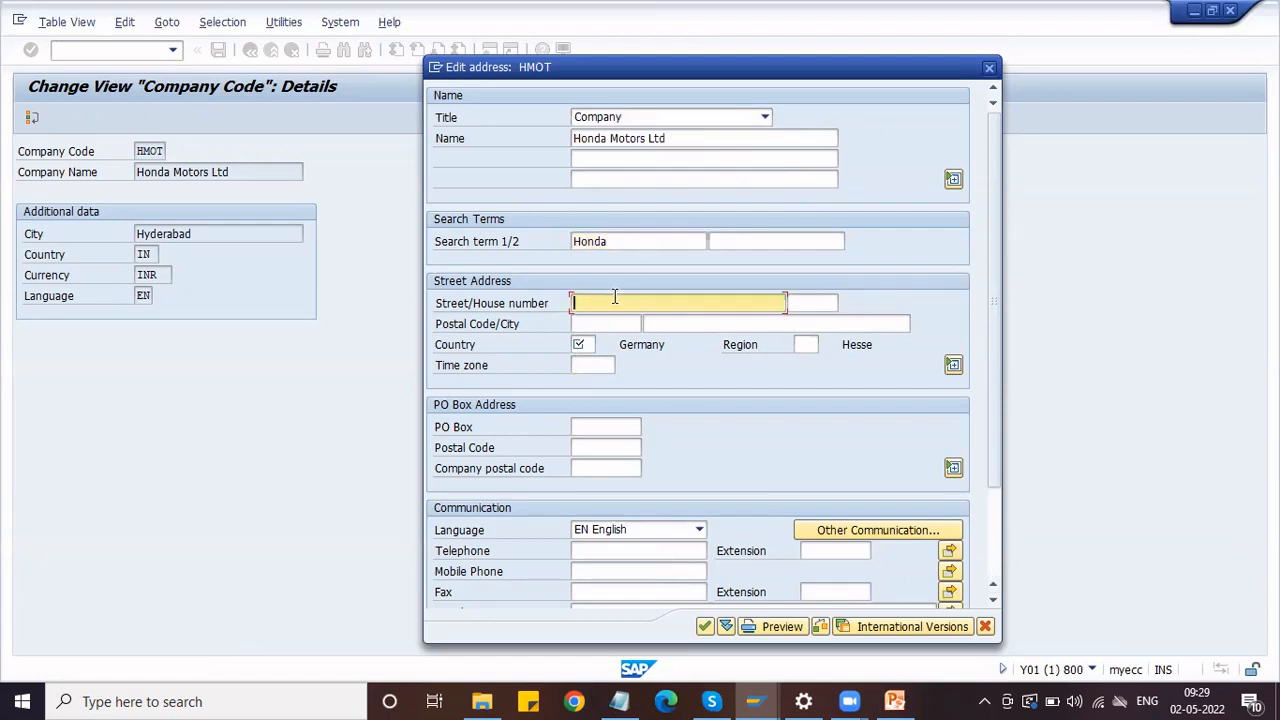
pyautogui.write('HD Stree')
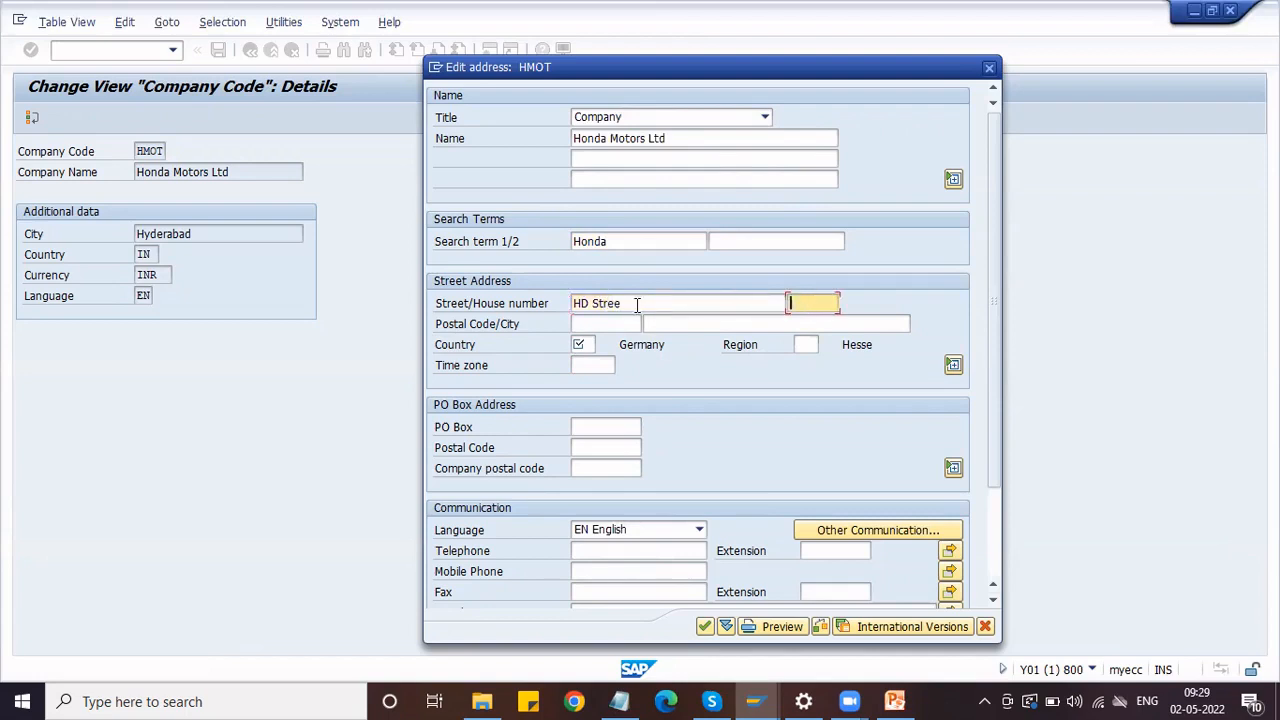
pyautogui.write('t')
pyautogui.press('Tab')
pyautogui.write('123')
pyautogui.press('Tab')
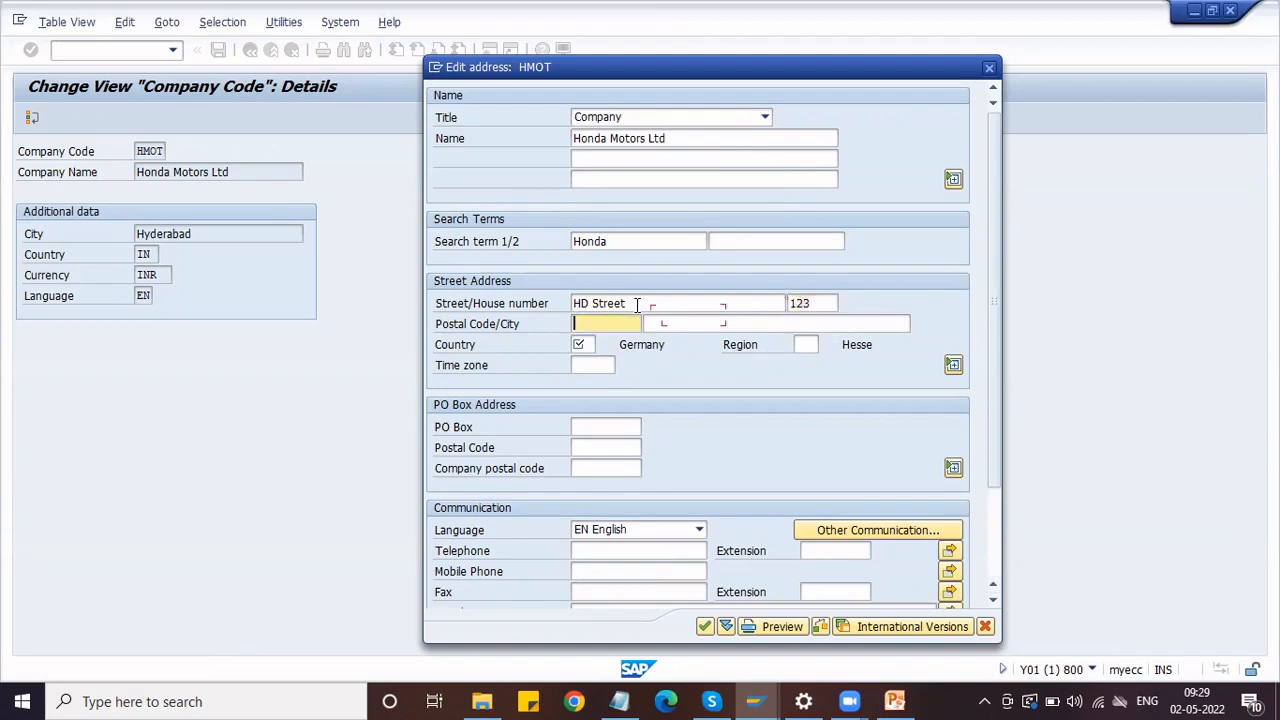
pyautogui.write('500086')
pyautogui.press('Tab')
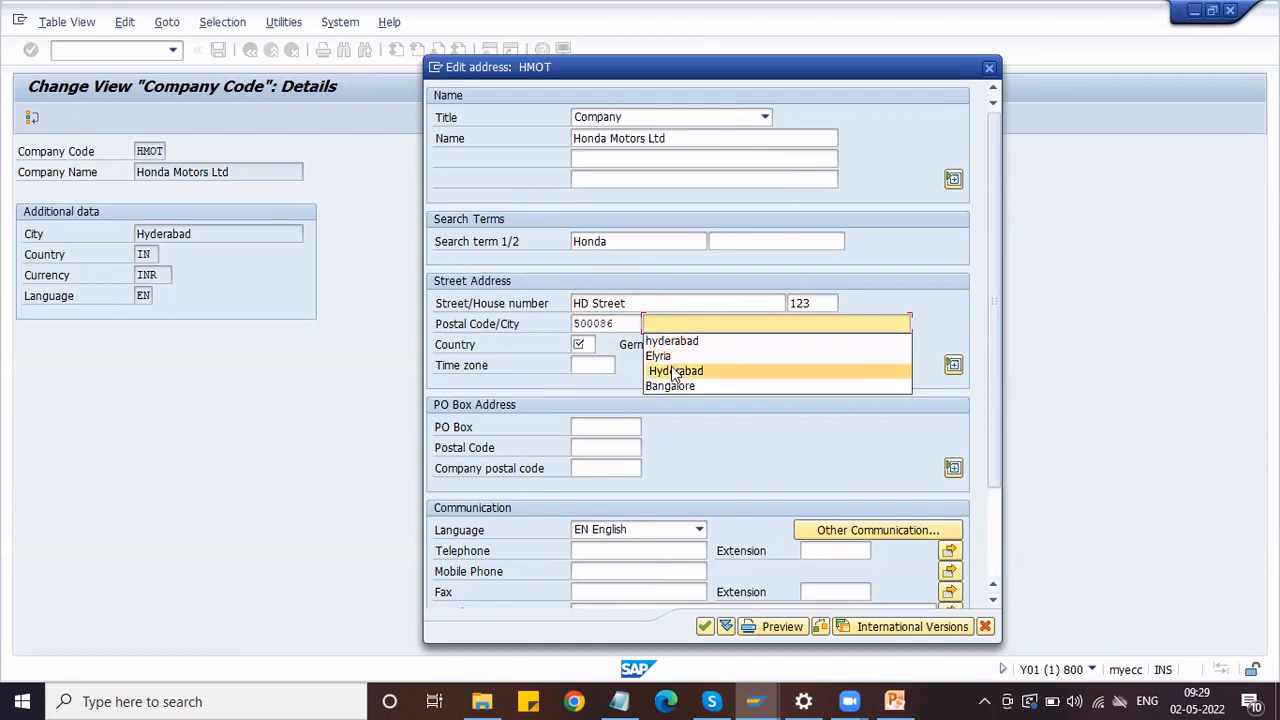
# - Set the address city to Hyderabad without a leading space, the country to IN and the region to 01 Andra Pradesh
pyautogui.click(665, 370)
pyautogui.doubleClick(651, 325)
pyautogui.click(653, 328)
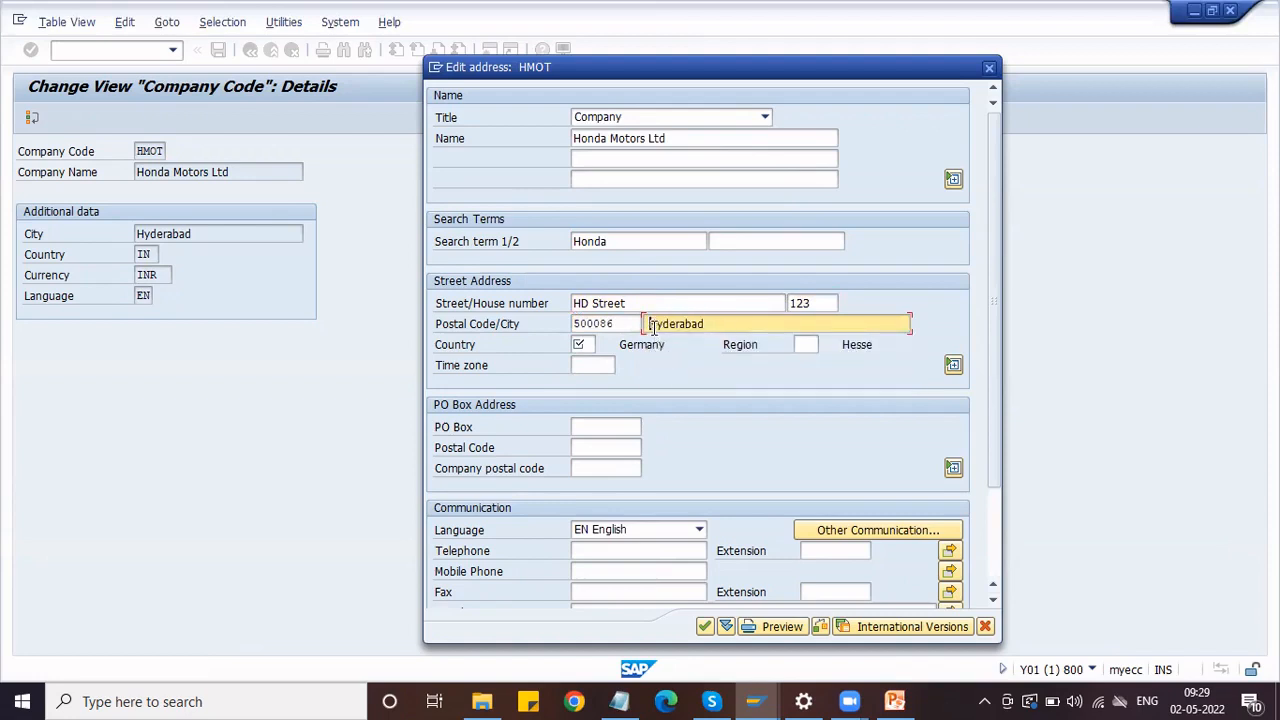
pyautogui.press('Delete')
pyautogui.press('Tab')
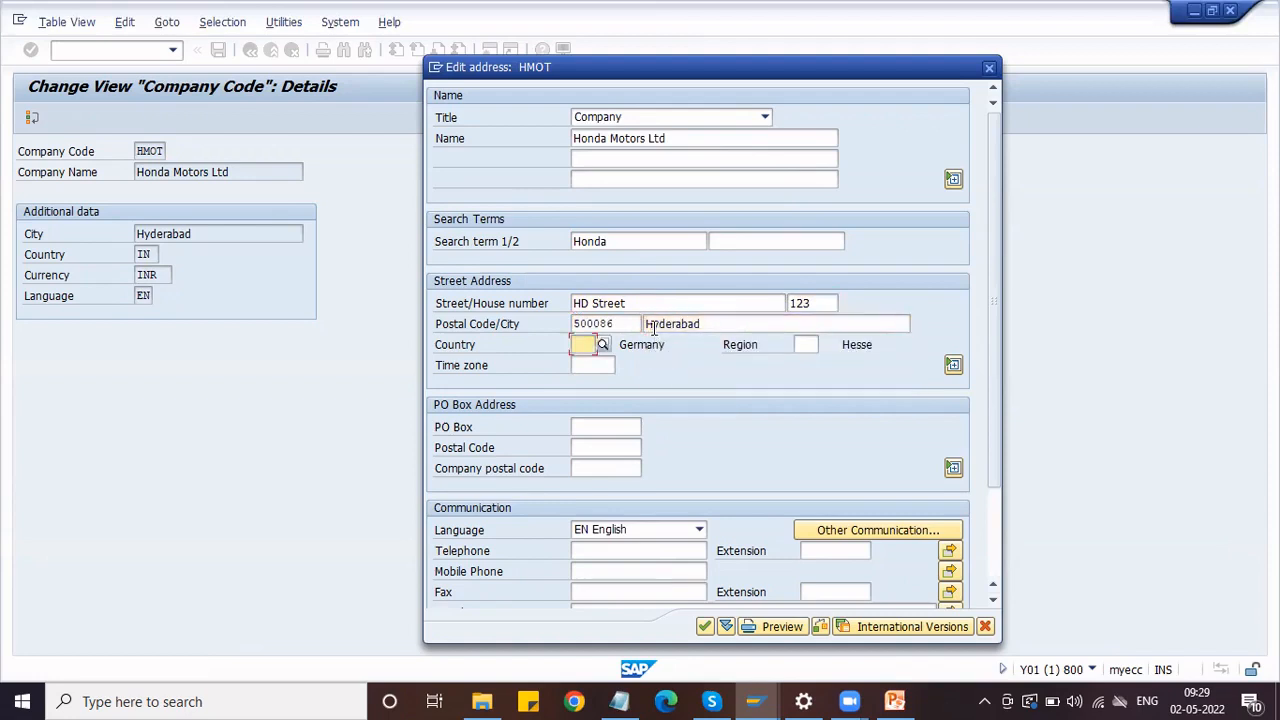
pyautogui.write('IN')
pyautogui.press('Tab')
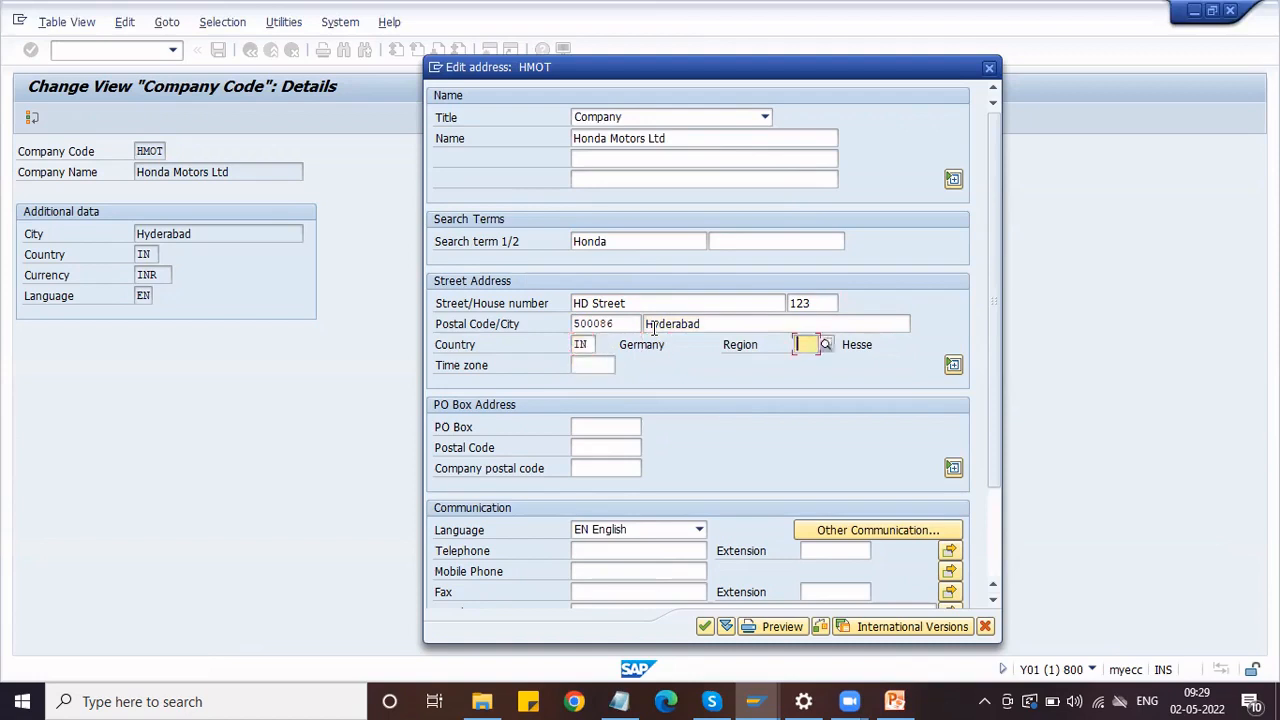
pyautogui.click(826, 345)
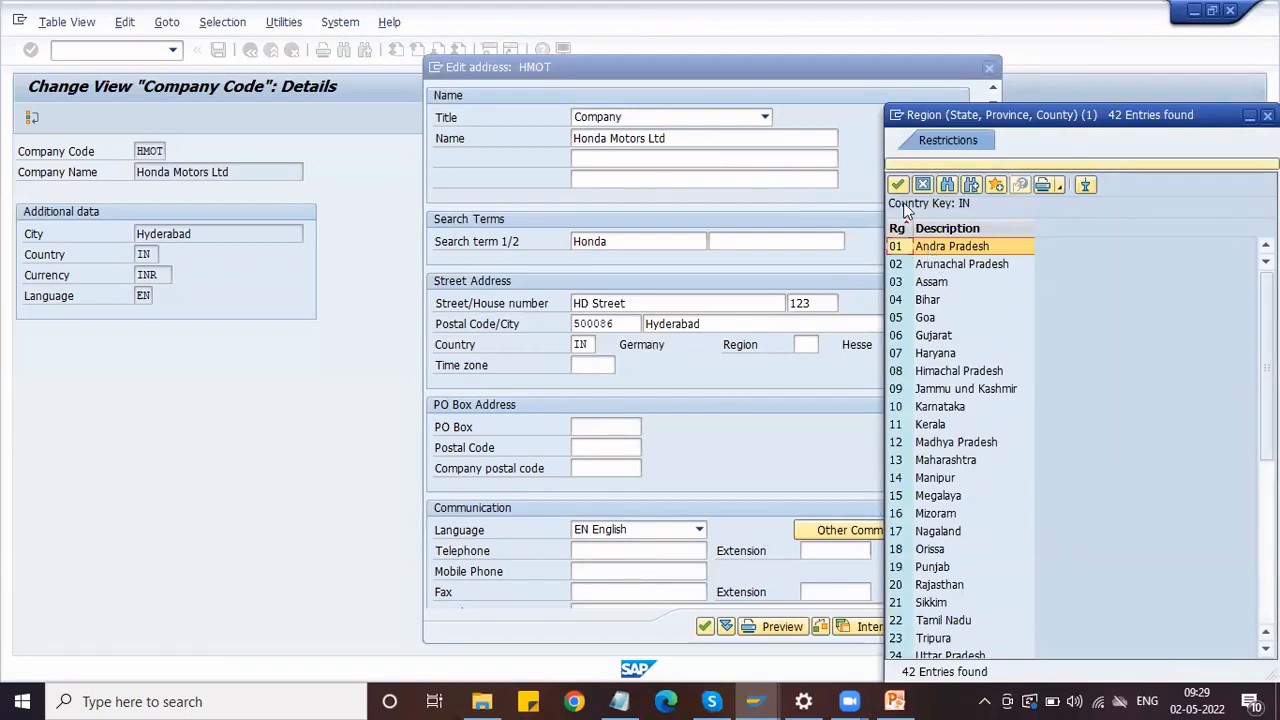
pyautogui.press('Return')
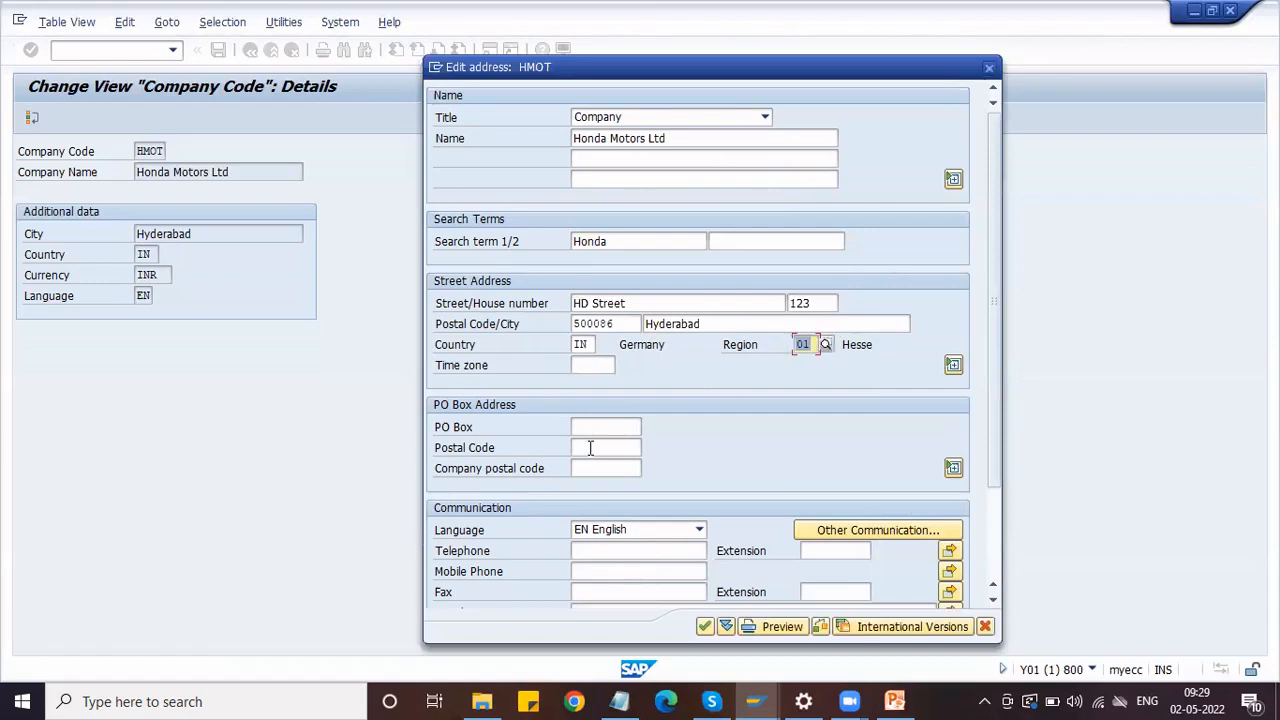
# - Fill in the telephone number with the previously used entry, leave fax and e-mail empty, and confirm HMOT's address
pyautogui.click(617, 550)
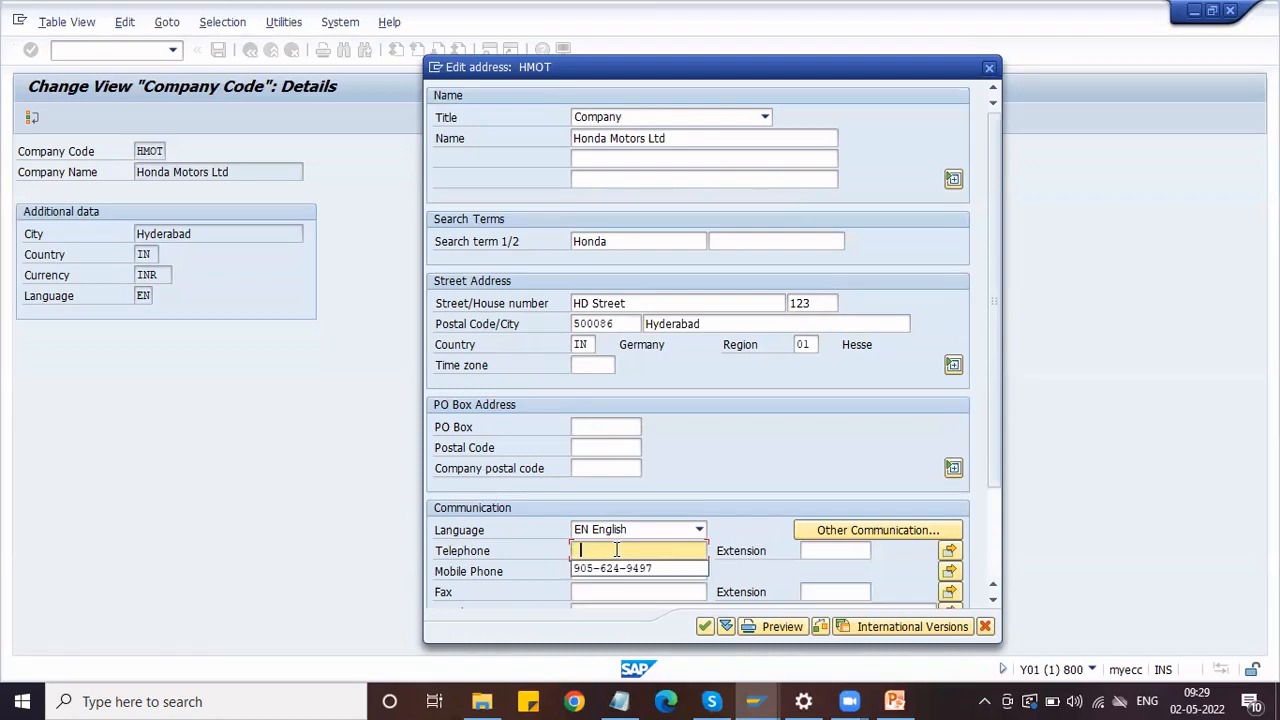
pyautogui.click(620, 568)
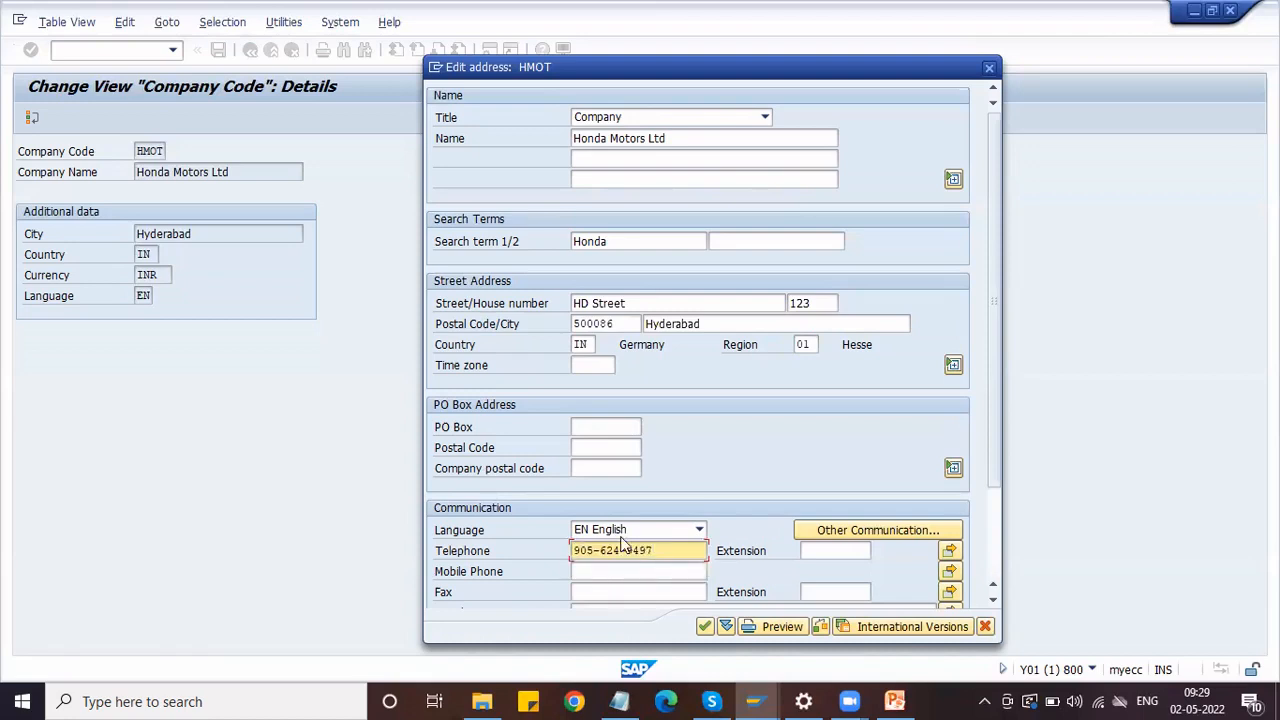
pyautogui.click(612, 591)
pyautogui.scroll(-1, 629, 570)
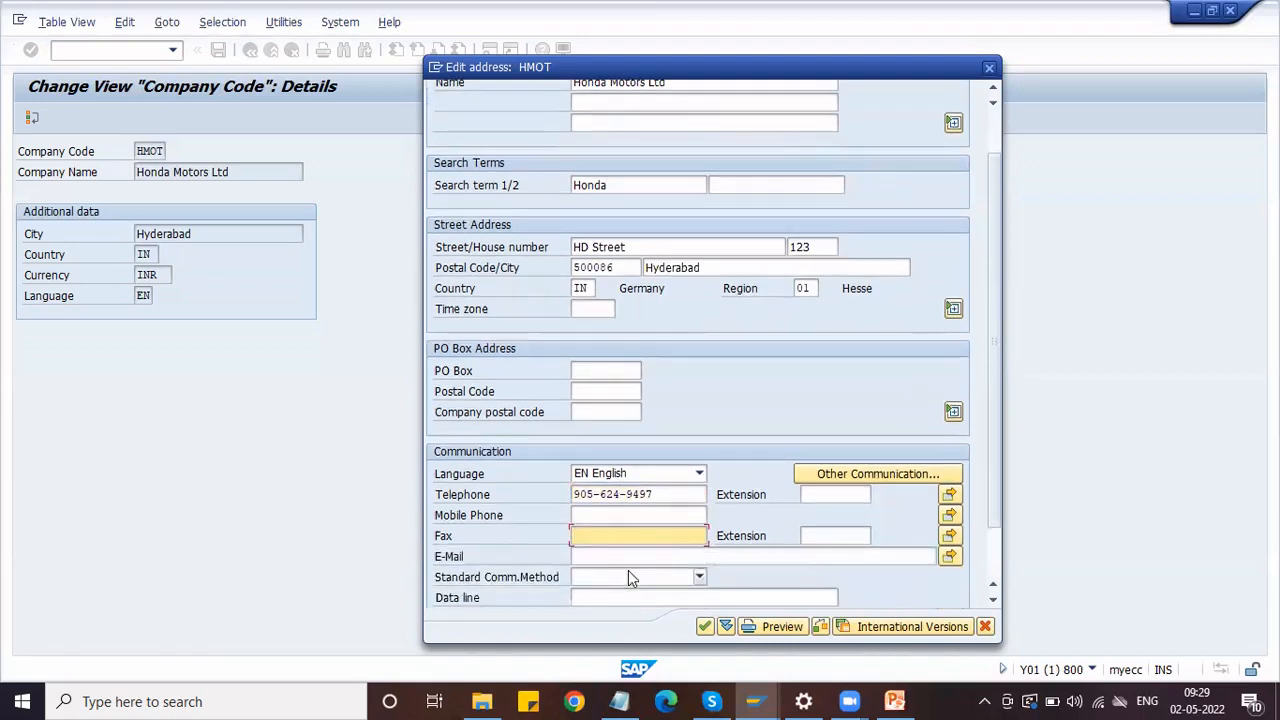
pyautogui.click(588, 557)
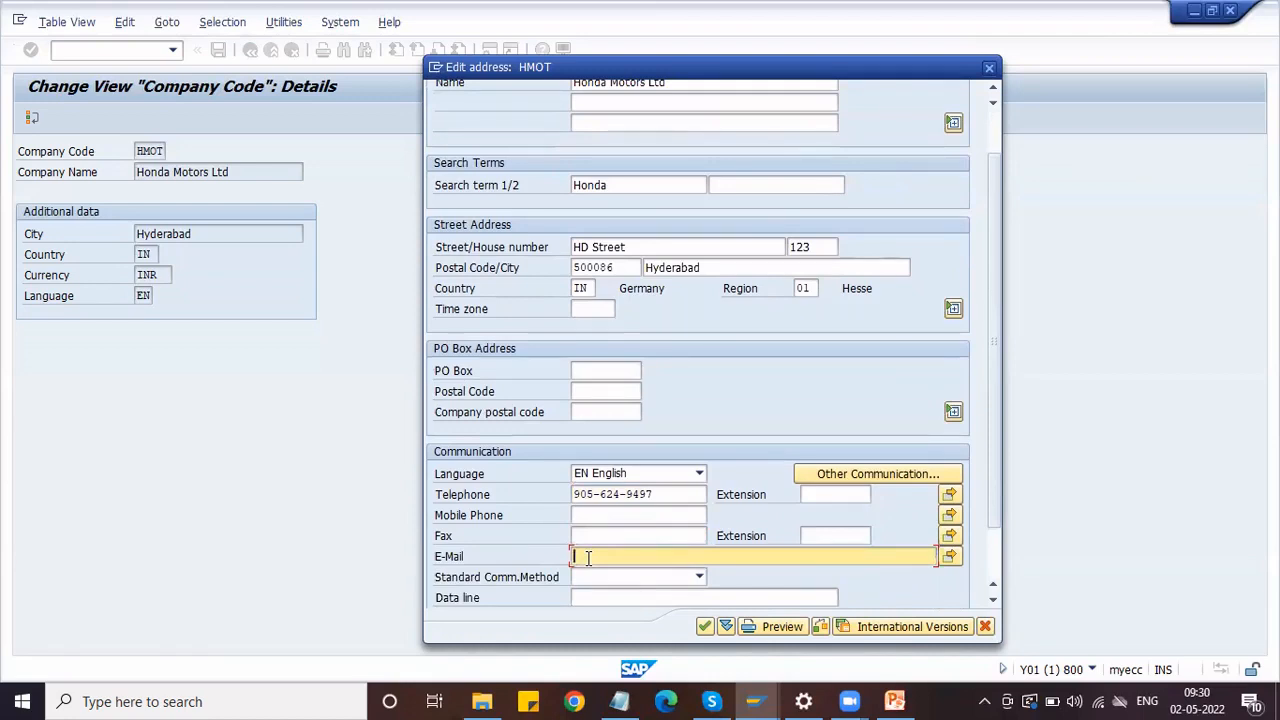
pyautogui.click(704, 627)
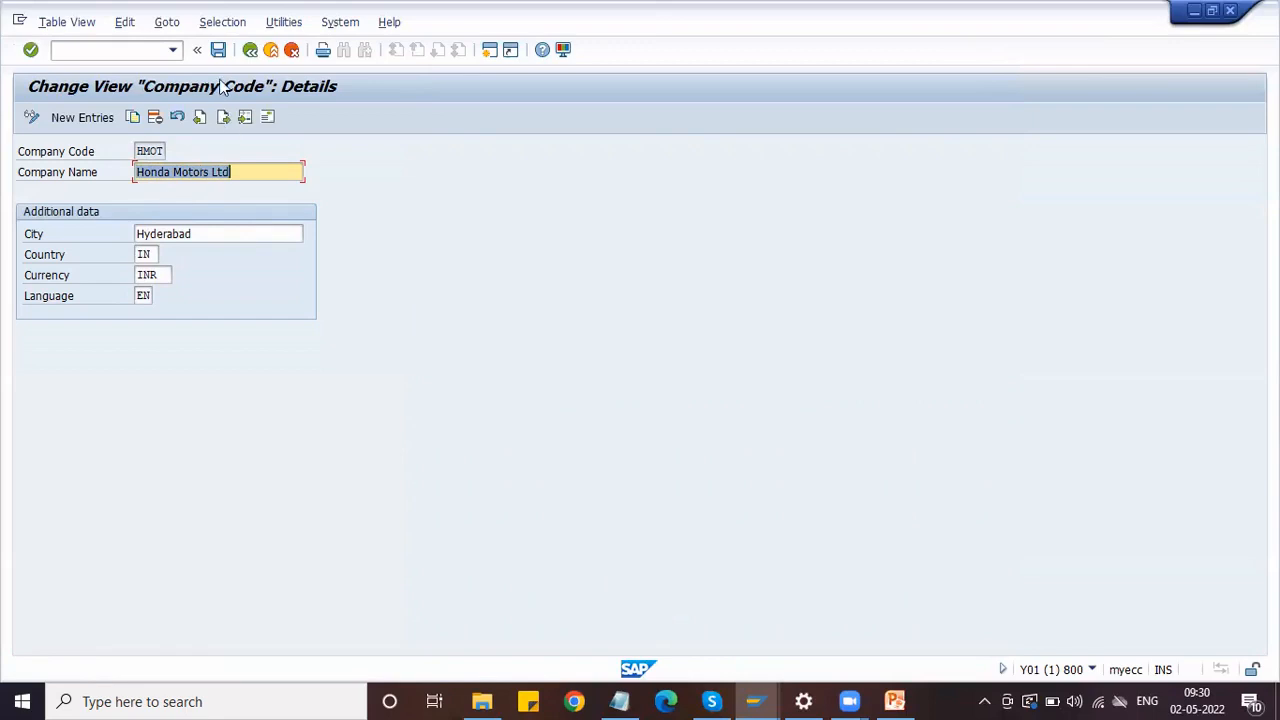
# - Save HMOT's company code data in customizing request Y01K900505 and return to the company code overview
pyautogui.click(218, 50)
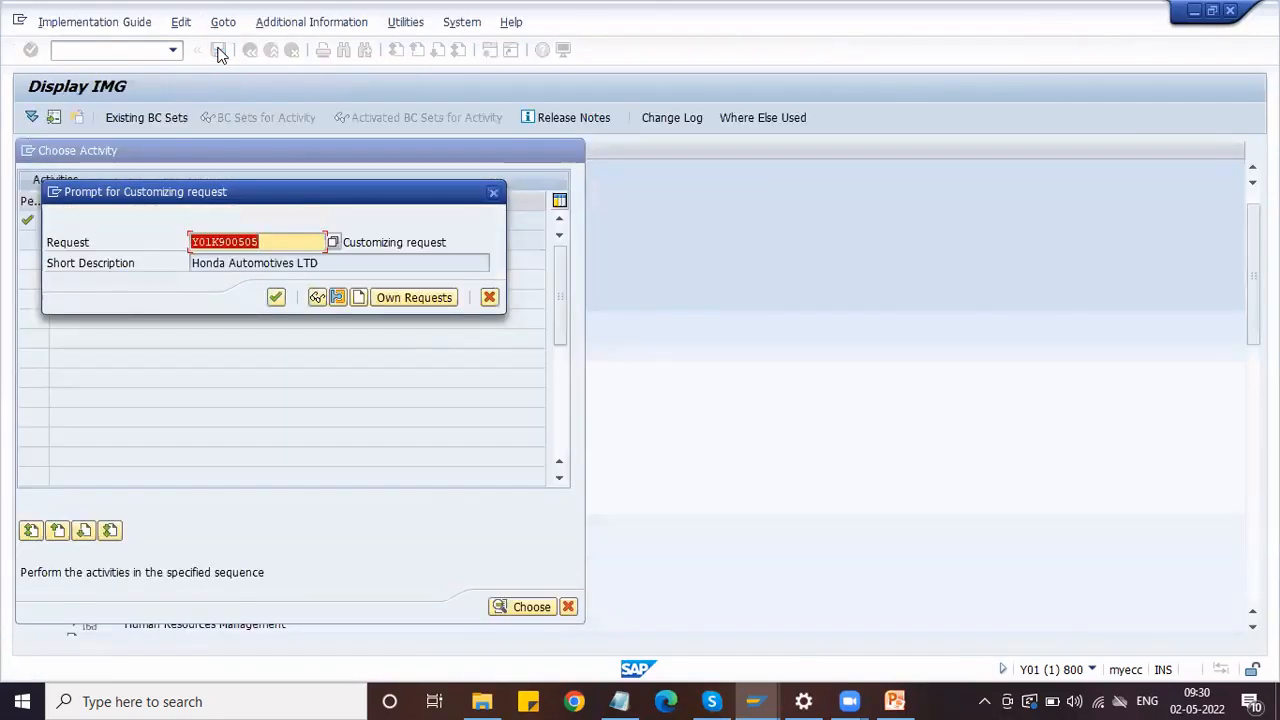
pyautogui.click(276, 297)
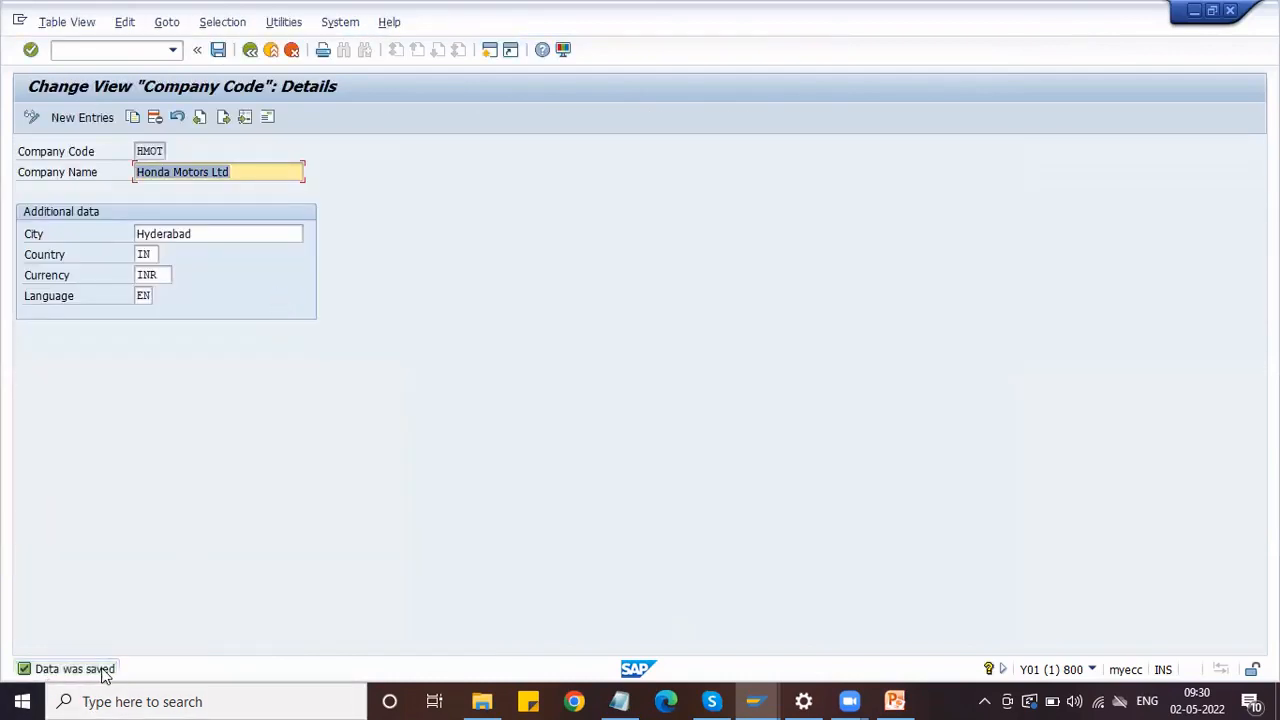
pyautogui.click(250, 55)
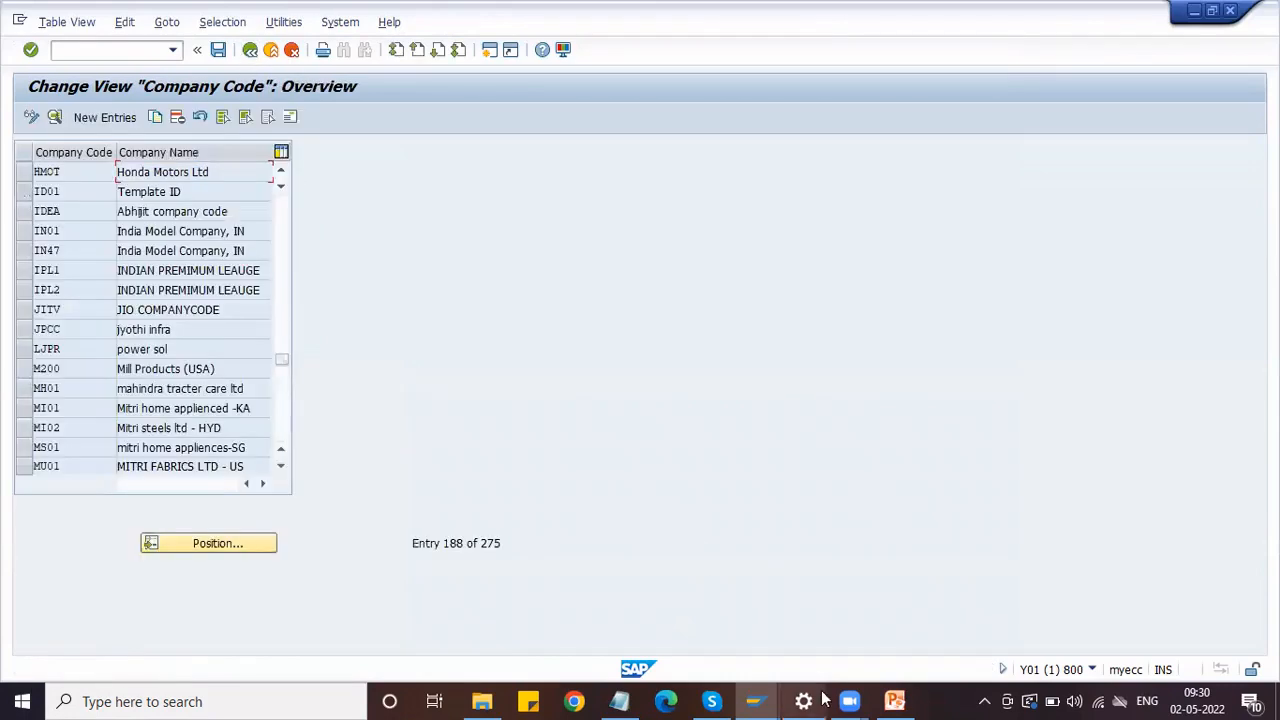
# - Switch to PowerPoint to examine the controlling area on the Enterprise Structure of SAP MM slide, and return to SAP
pyautogui.click(895, 701)
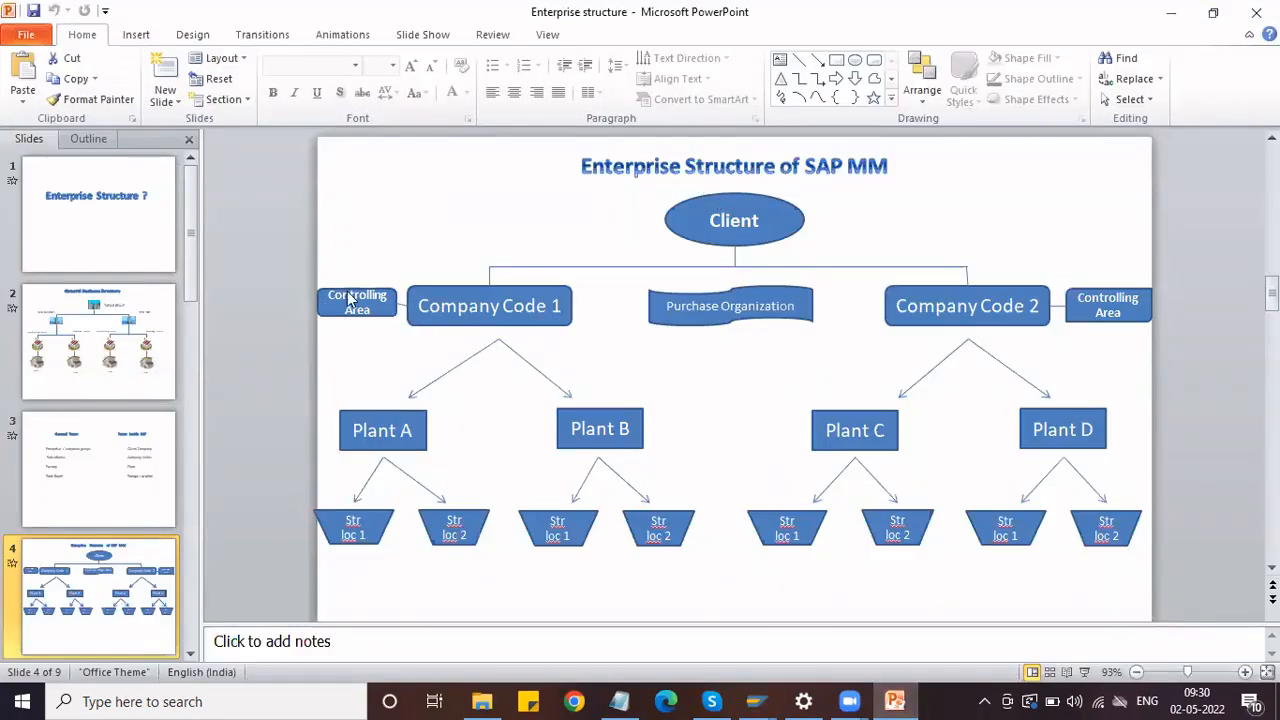
pyautogui.click(1165, 14)
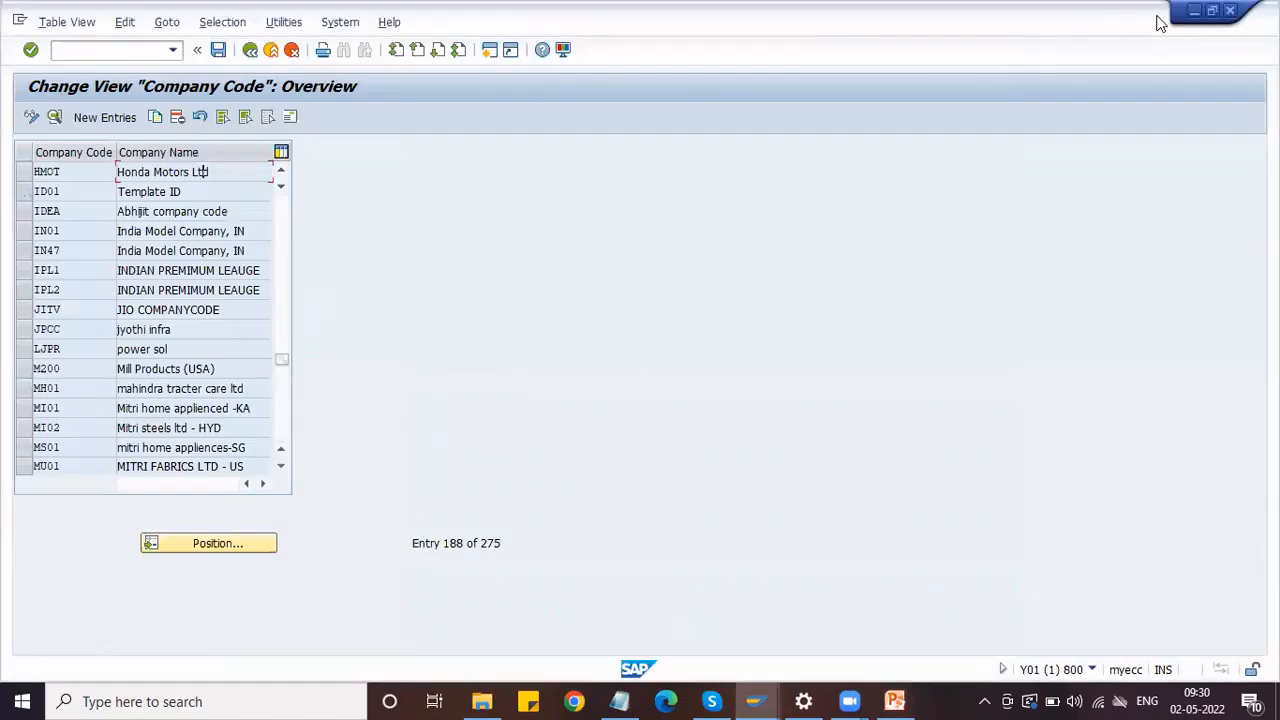
# - Leave the company code activity and open the Maintain Controlling Area activity under Enterprise Structure, Definition, Controlling
pyautogui.click(250, 52)
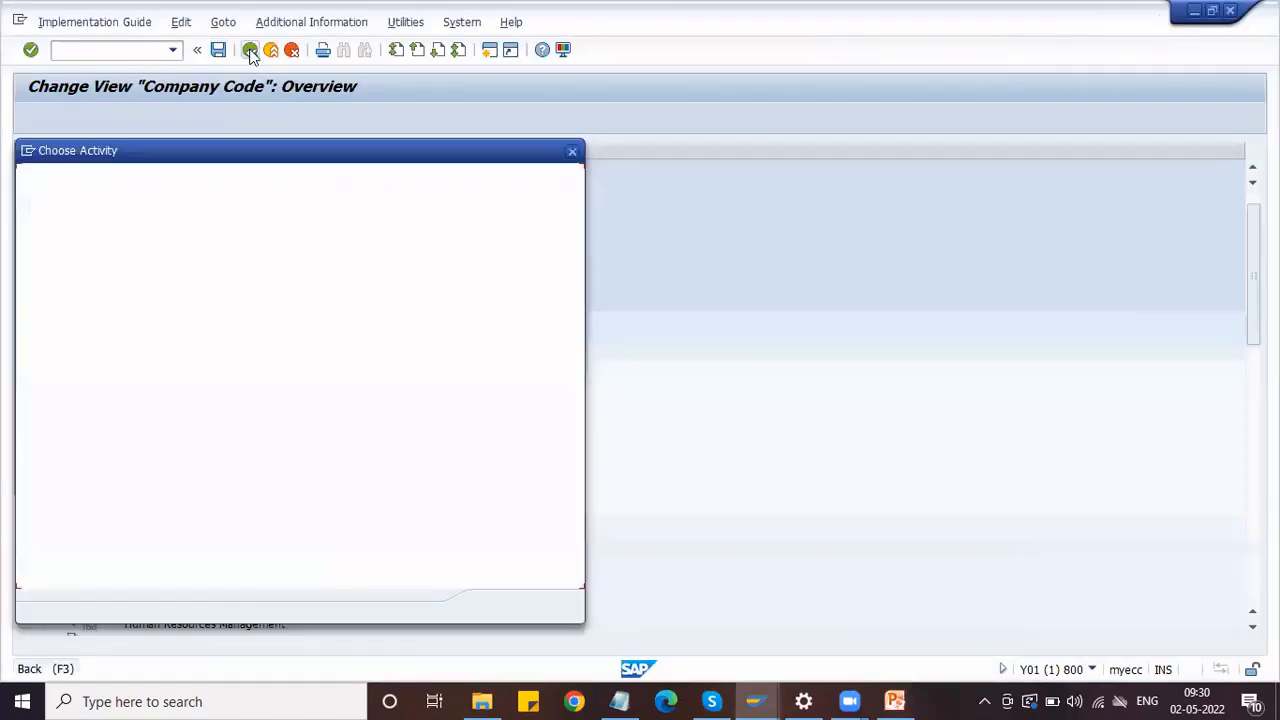
pyautogui.click(572, 151)
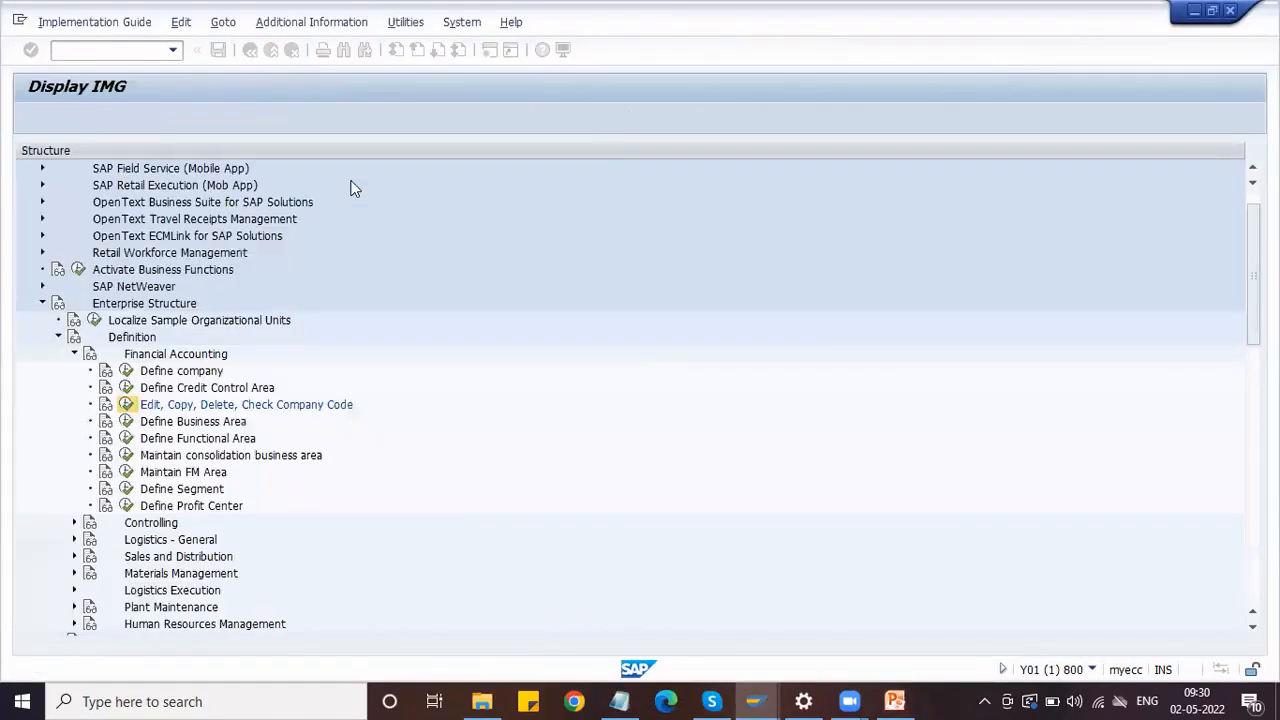
pyautogui.click(74, 355)
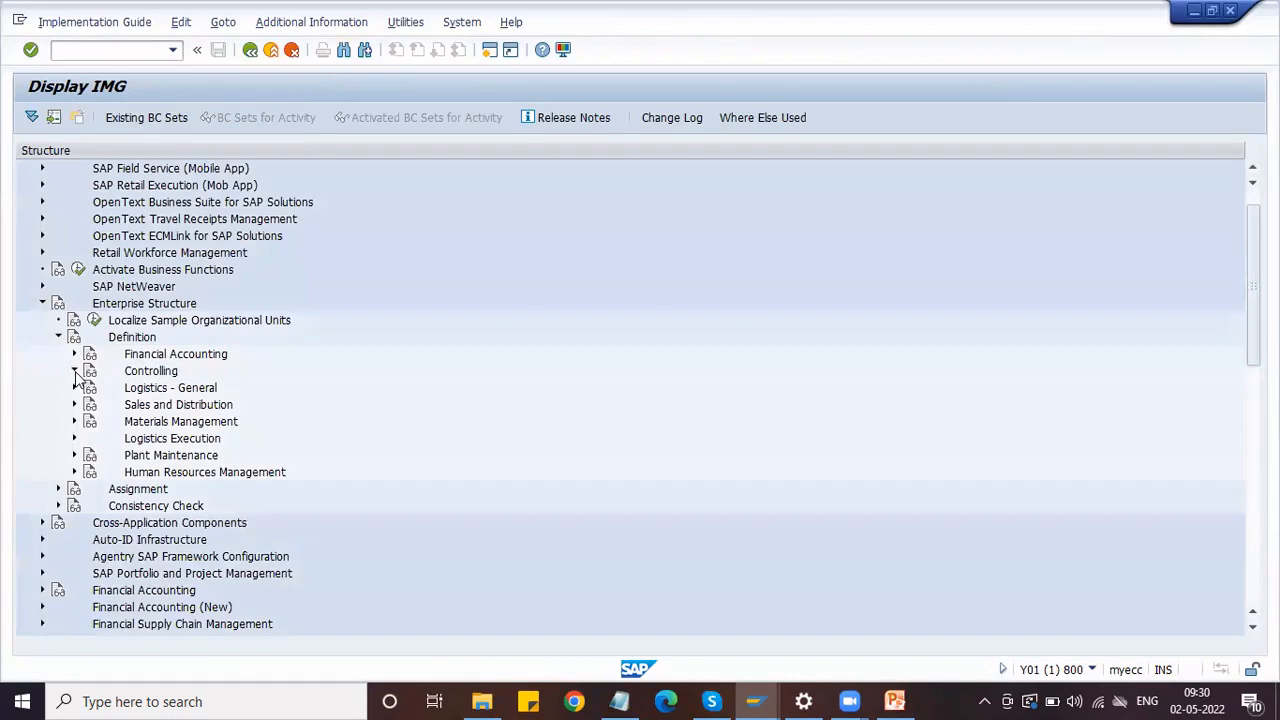
pyautogui.click(74, 371)
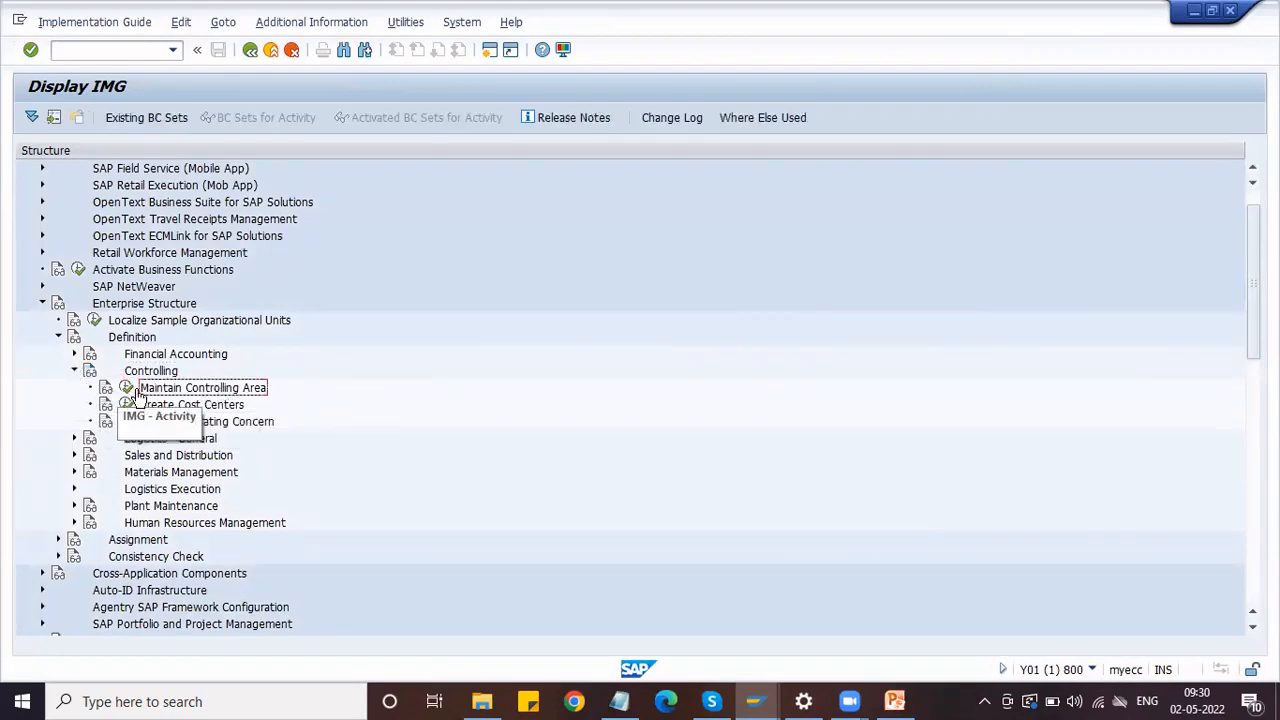
pyautogui.click(127, 392)
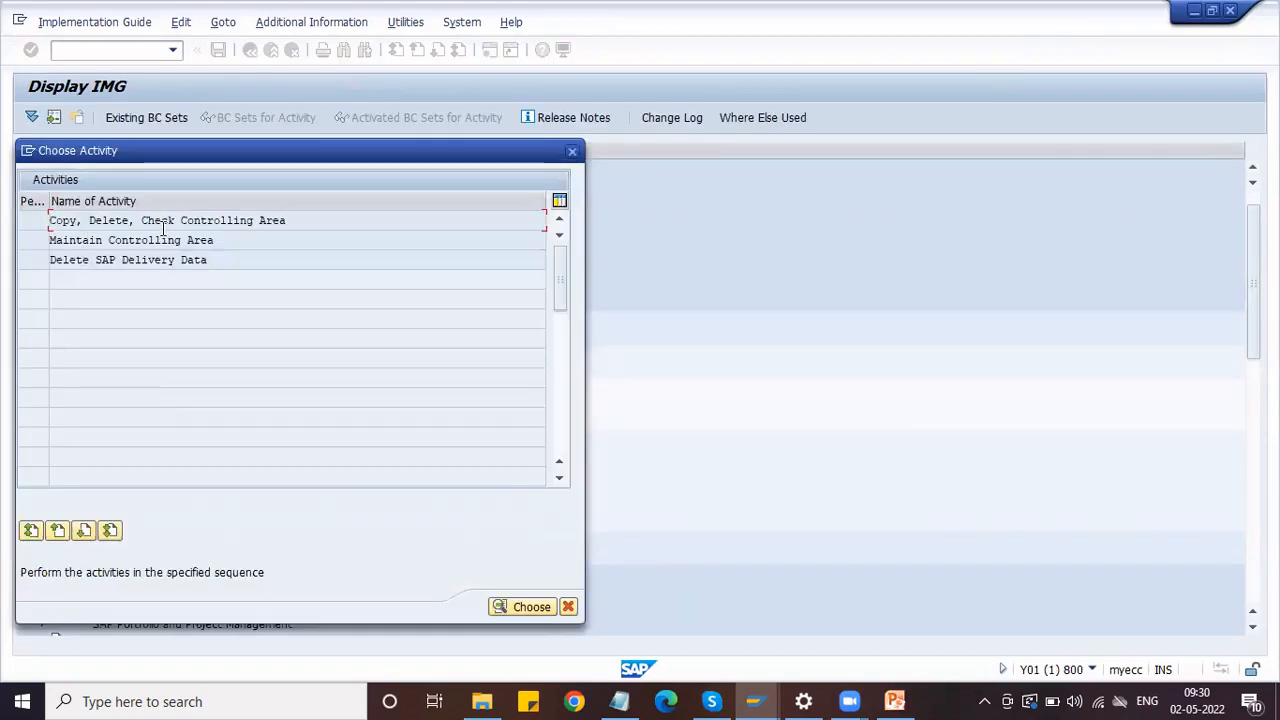
pyautogui.click(155, 240)
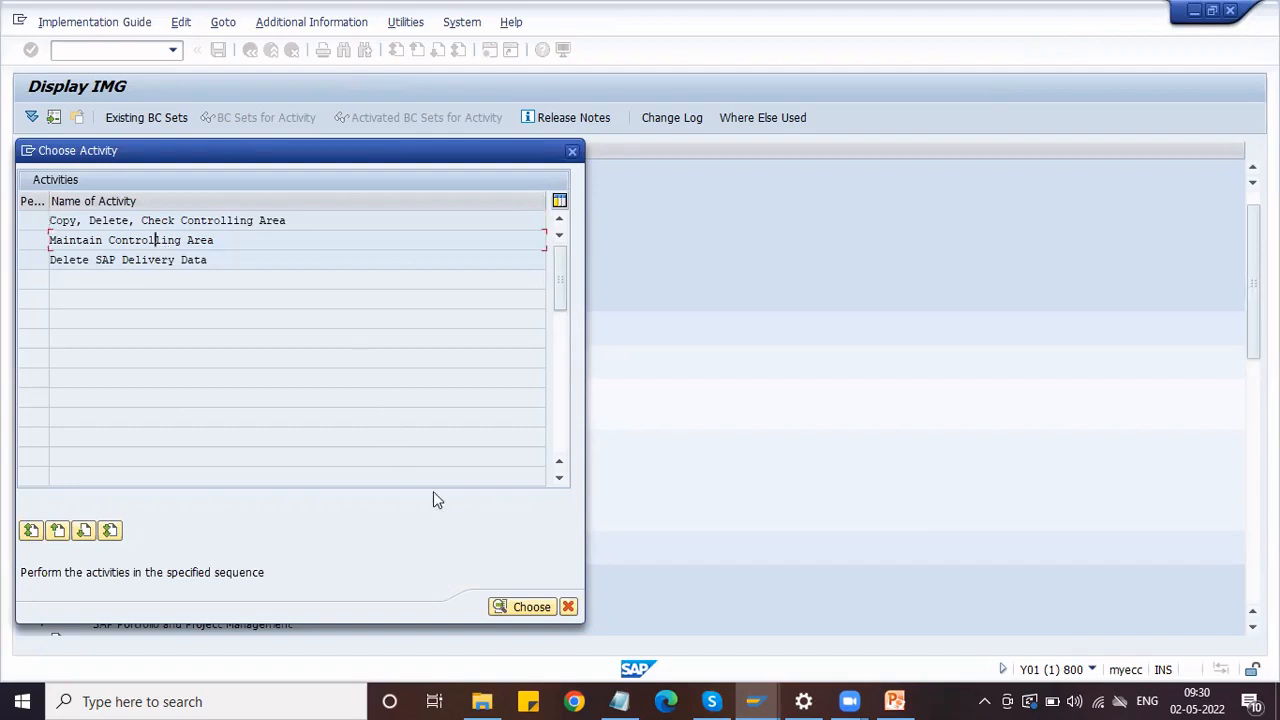
pyautogui.click(518, 607)
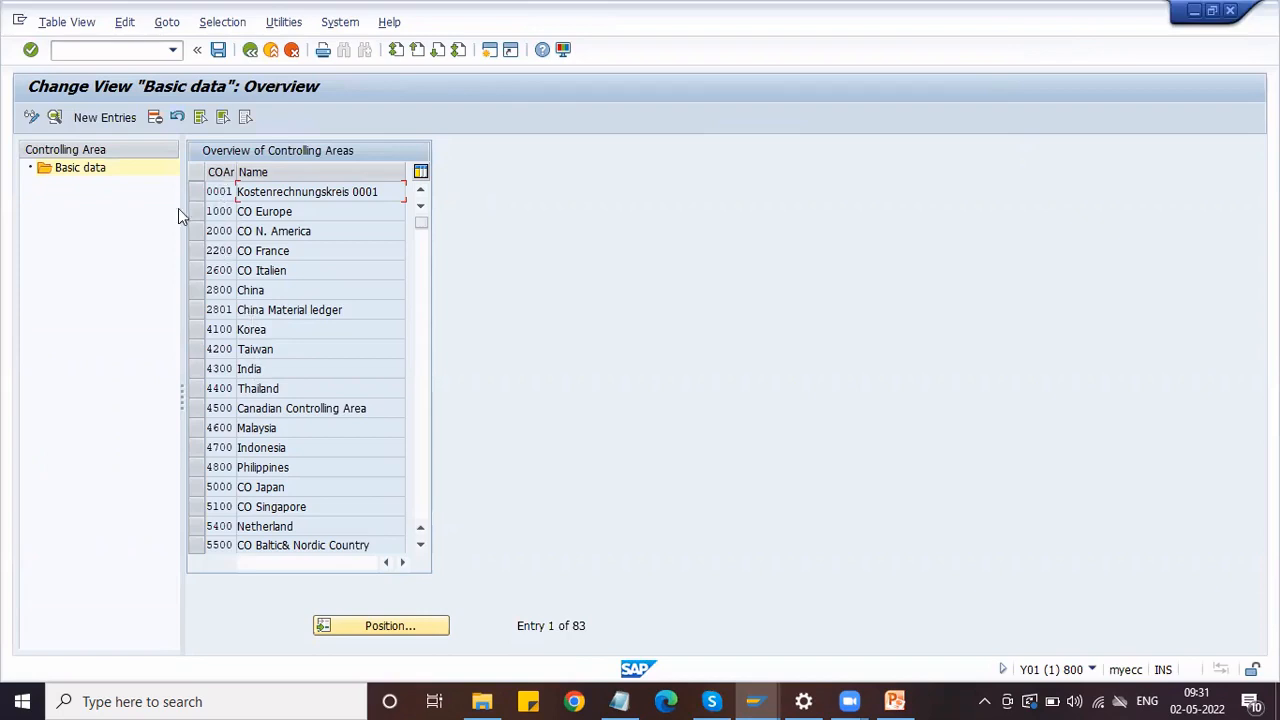
# - Start a new controlling area entry and check how controlling areas relate to company codes on the PowerPoint enterprise structure slide
pyautogui.click(100, 119)
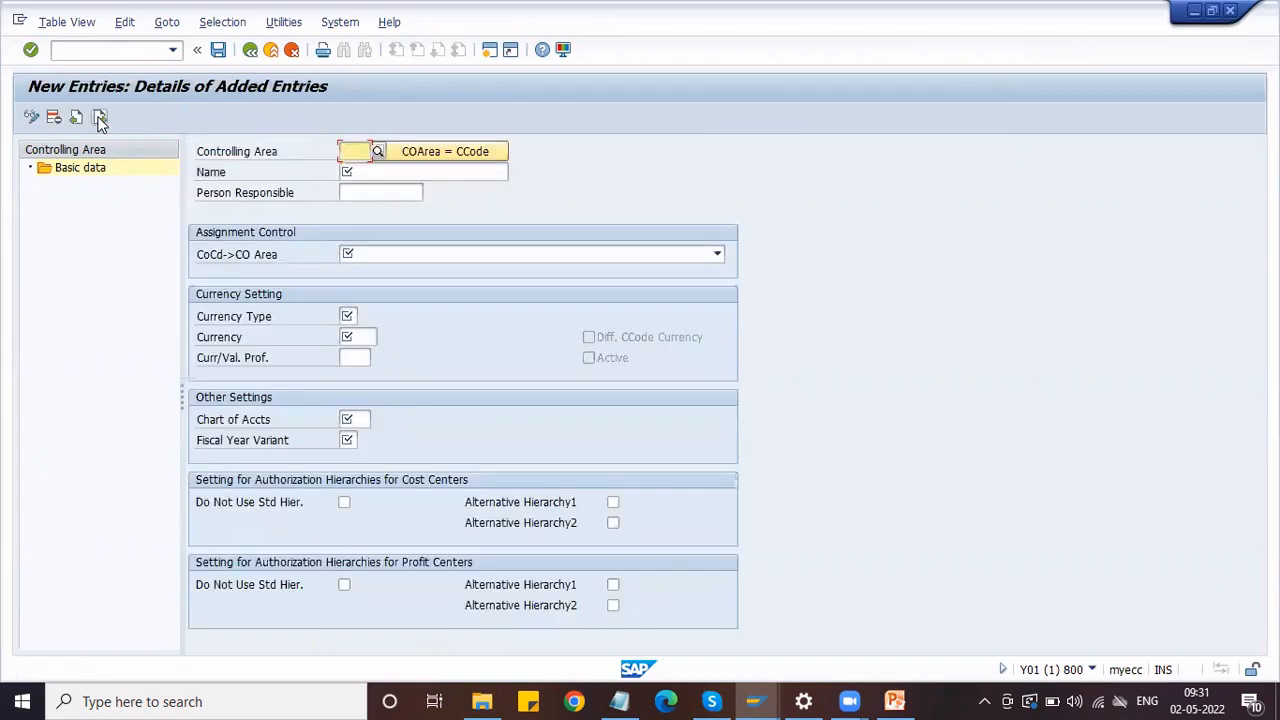
pyautogui.click(357, 177)
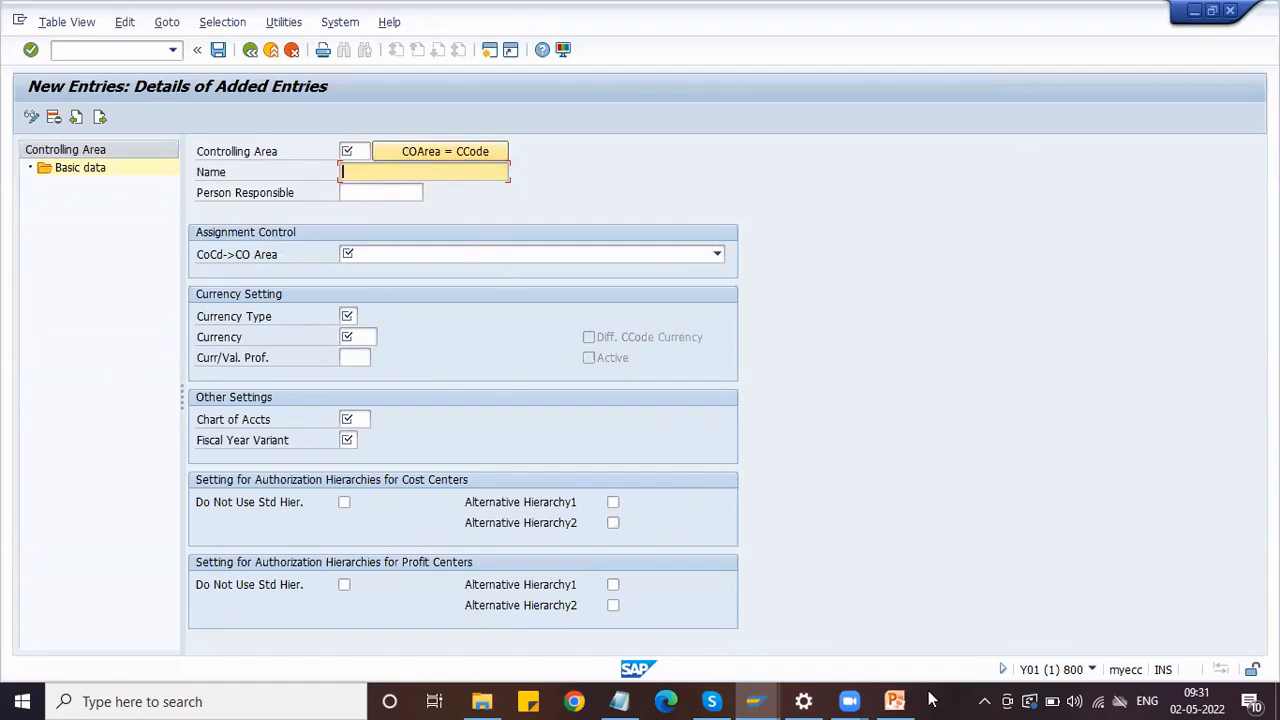
pyautogui.click(894, 701)
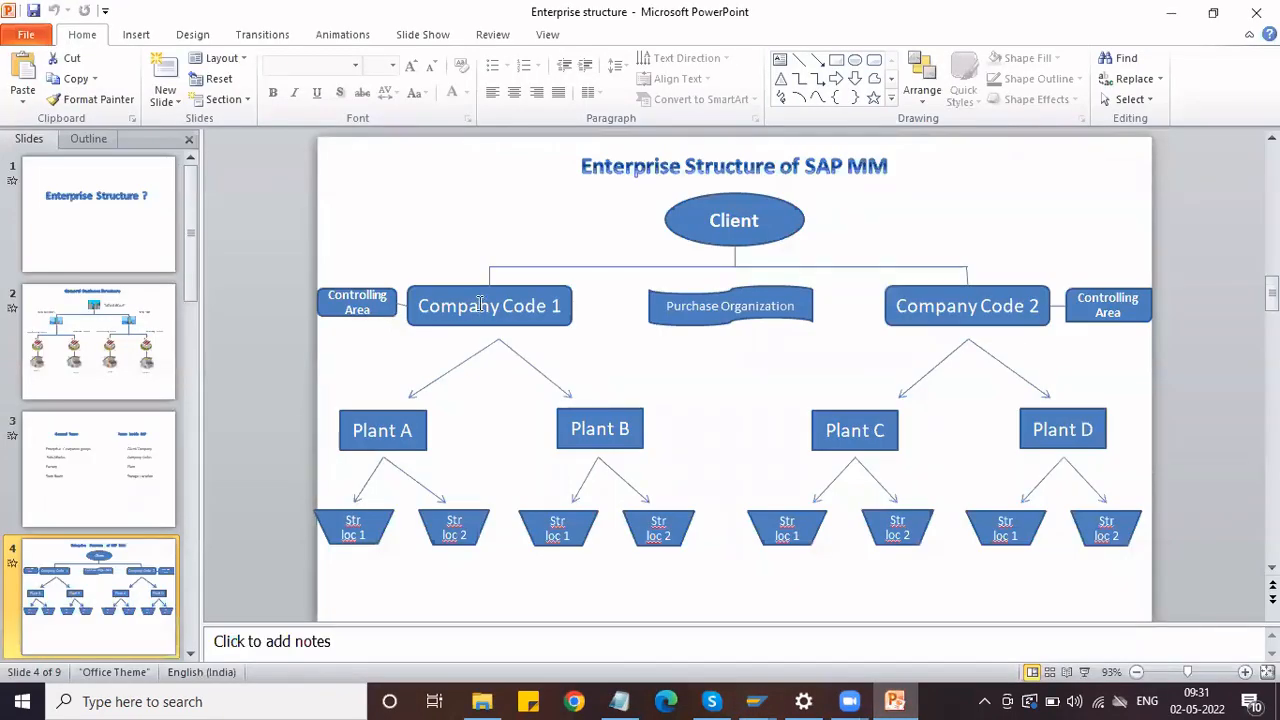
pyautogui.click(1168, 14)
# - Set the new controlling area equal to company code HMOT using COArea = CCode
pyautogui.click(399, 146)
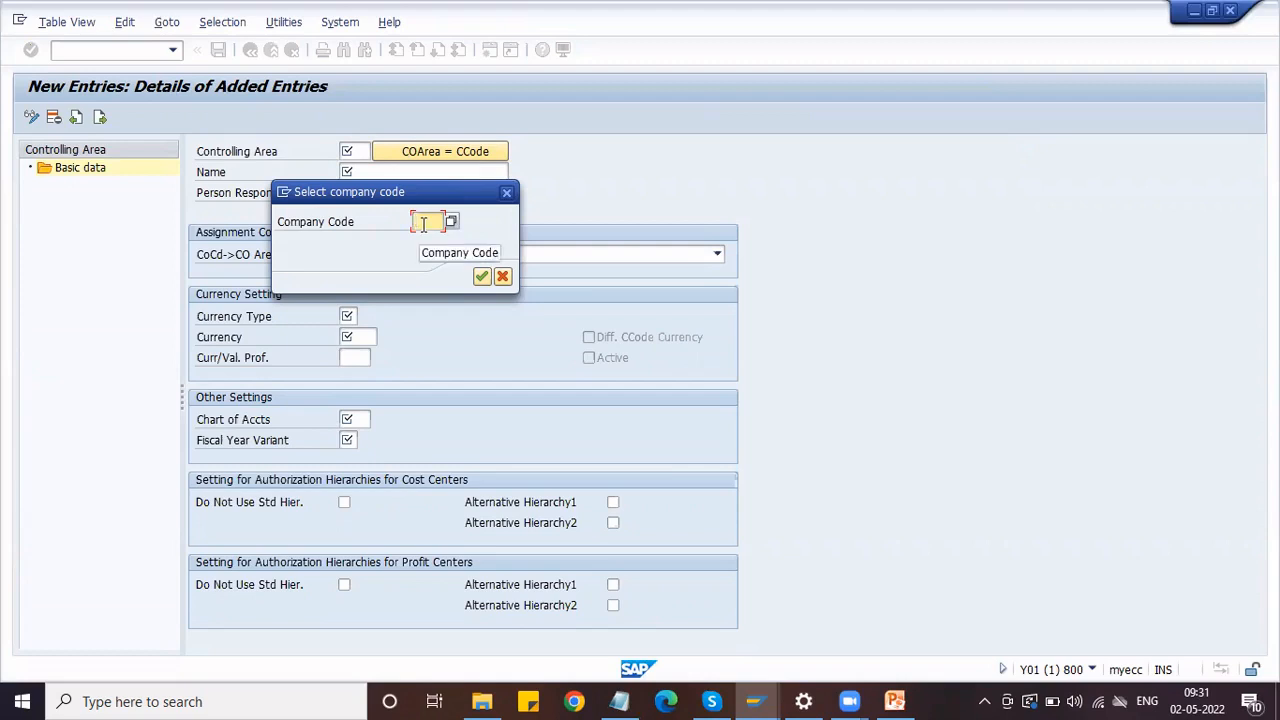
pyautogui.write('HMOT')
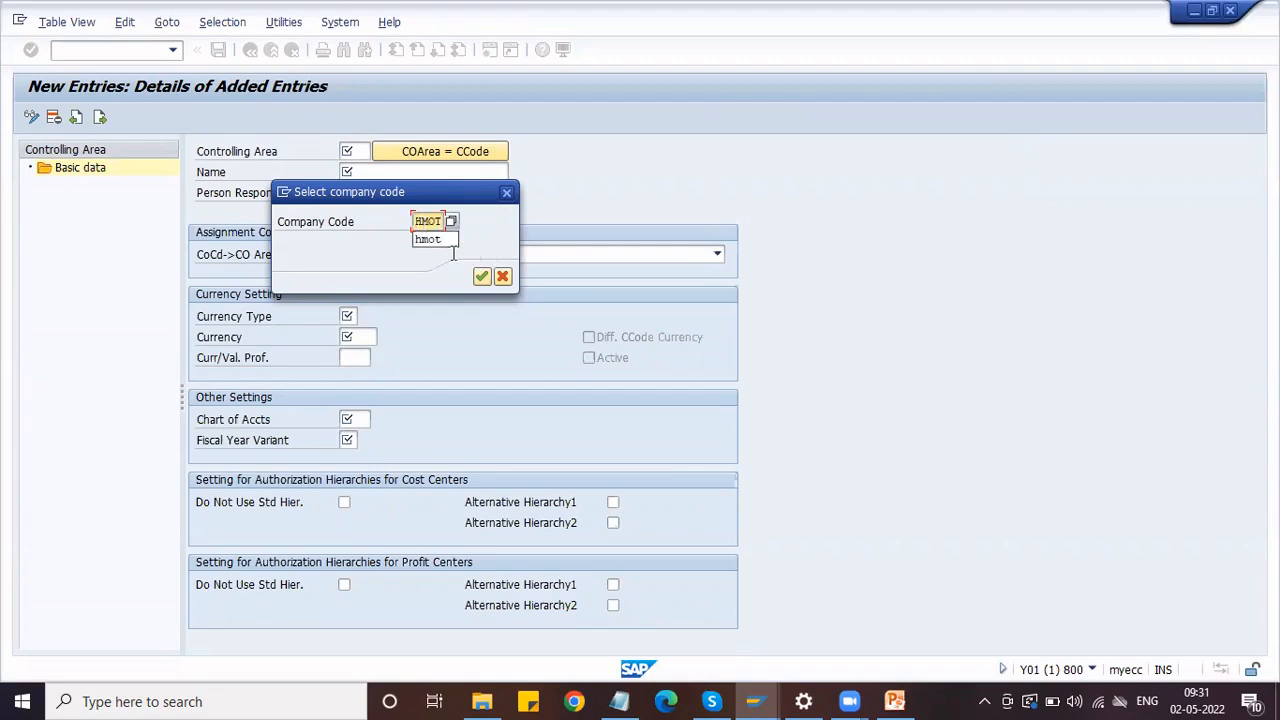
pyautogui.click(484, 279)
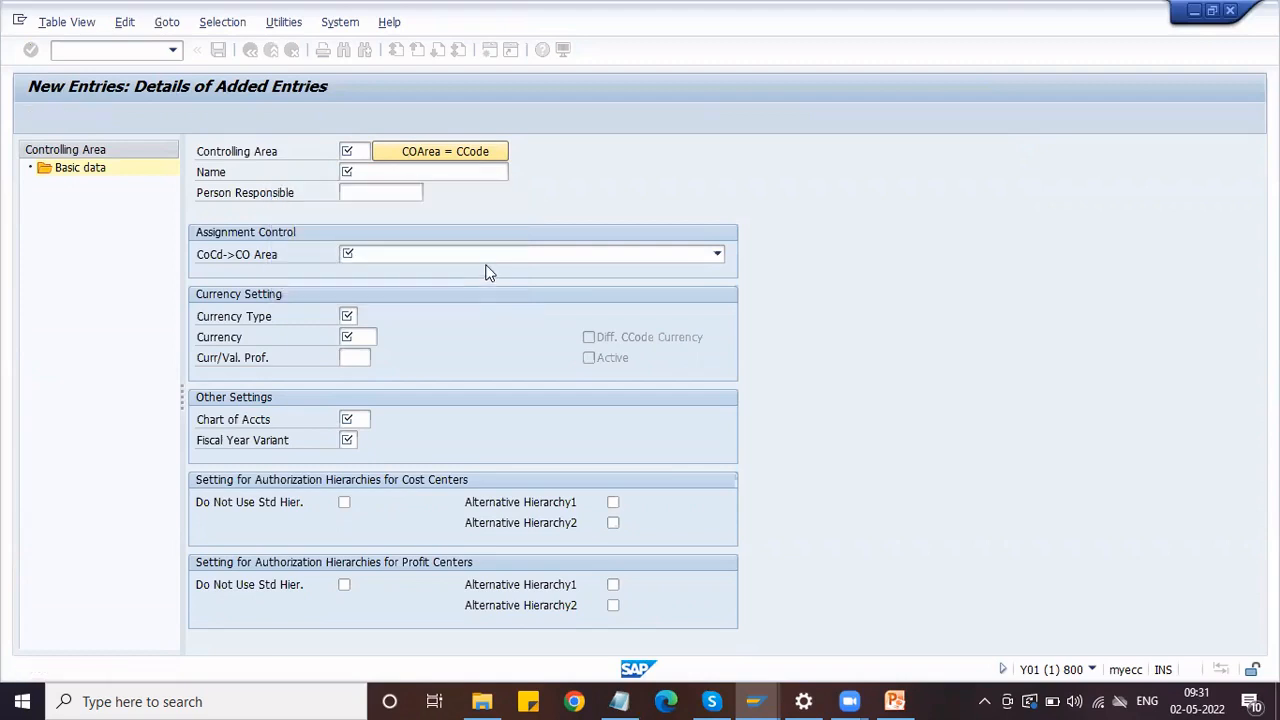
# - Rename controlling area HMOT as Honda Controlling area
pyautogui.click(446, 177)
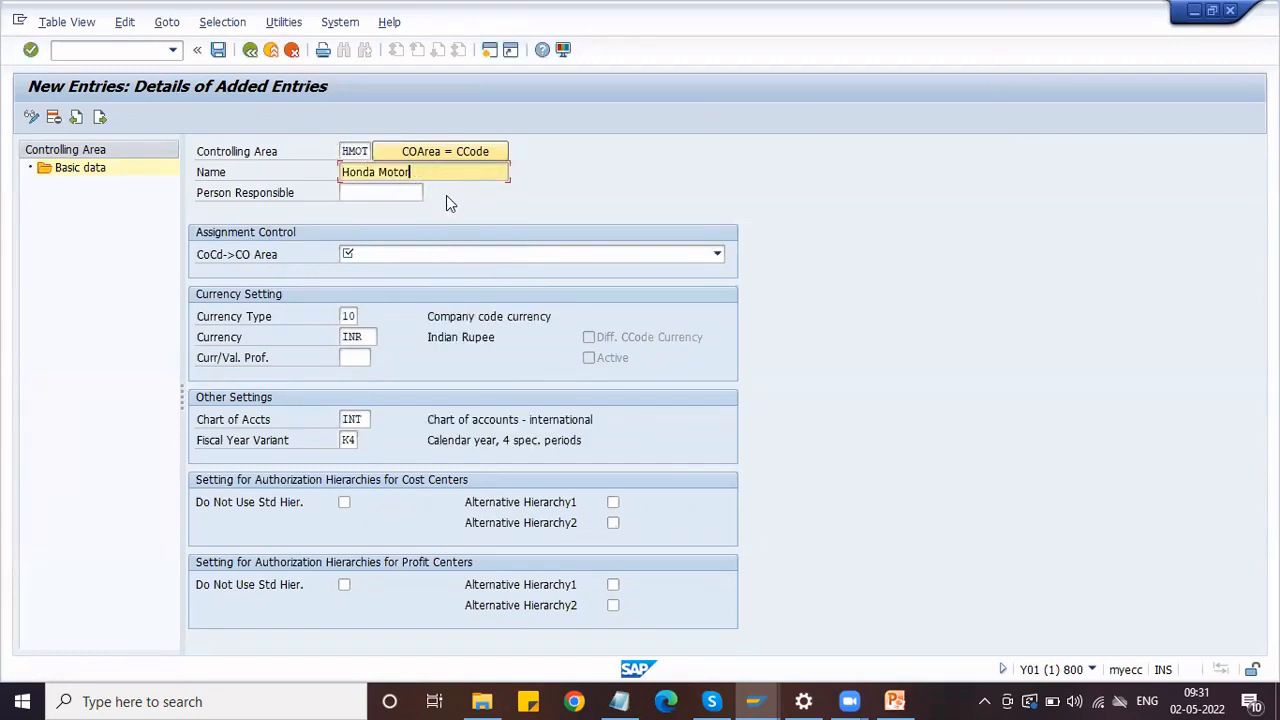
pyautogui.press('BackSpace')
pyautogui.press('BackSpace')
pyautogui.press('BackSpace')
pyautogui.press('BackSpace')
pyautogui.press('BackSpace')
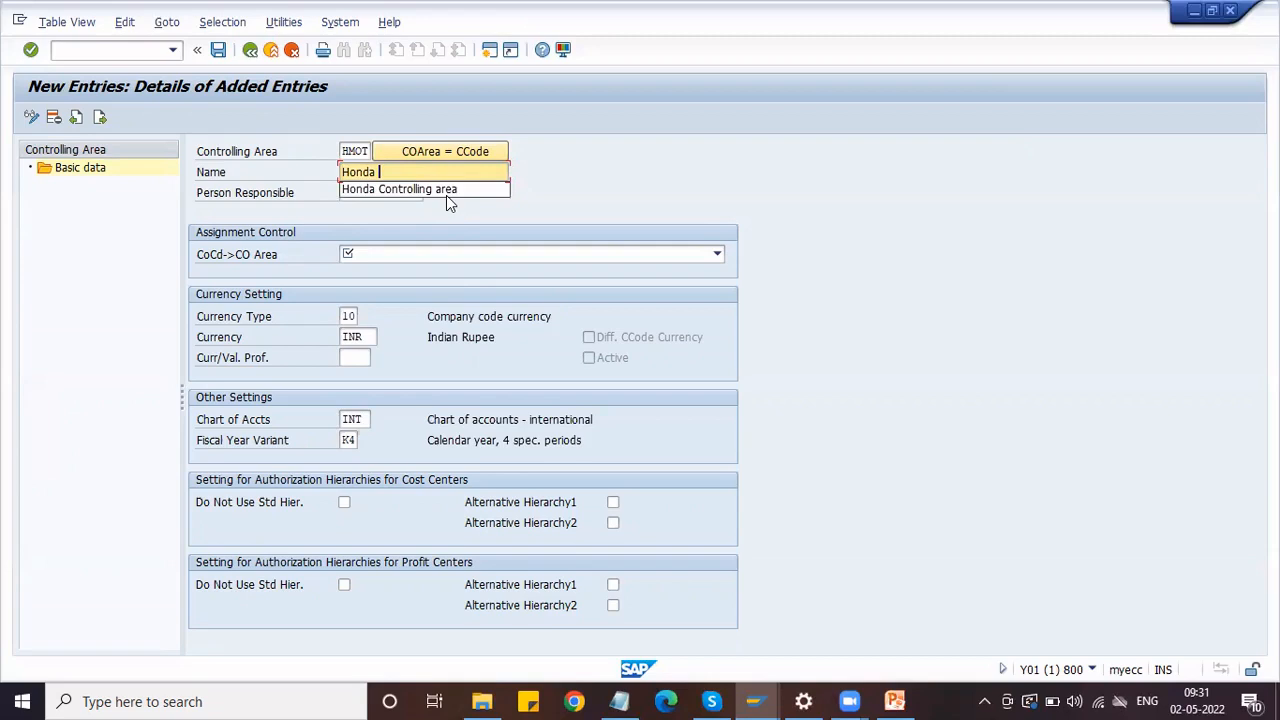
pyautogui.click(446, 192)
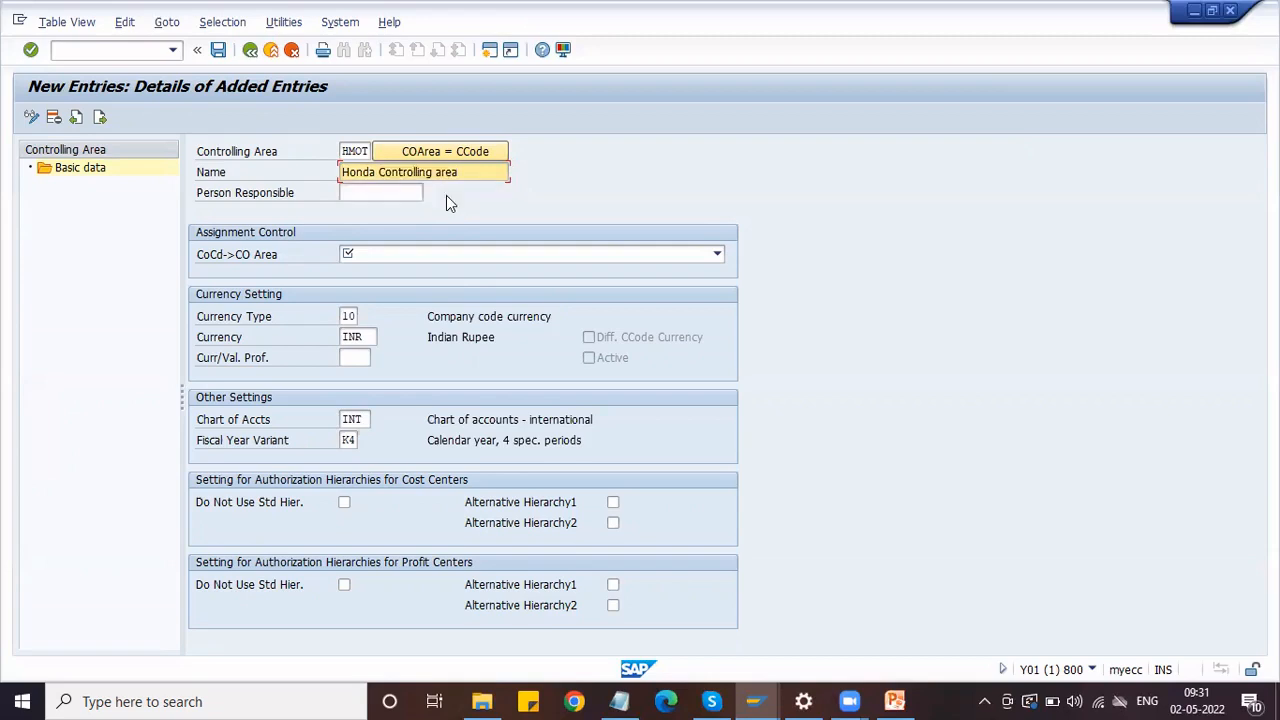
# - Set CoCd->CO Area to "Controlling area same as company code" and save controlling area HMOT in the Honda Automotives LTD customizing request
pyautogui.click(448, 258)
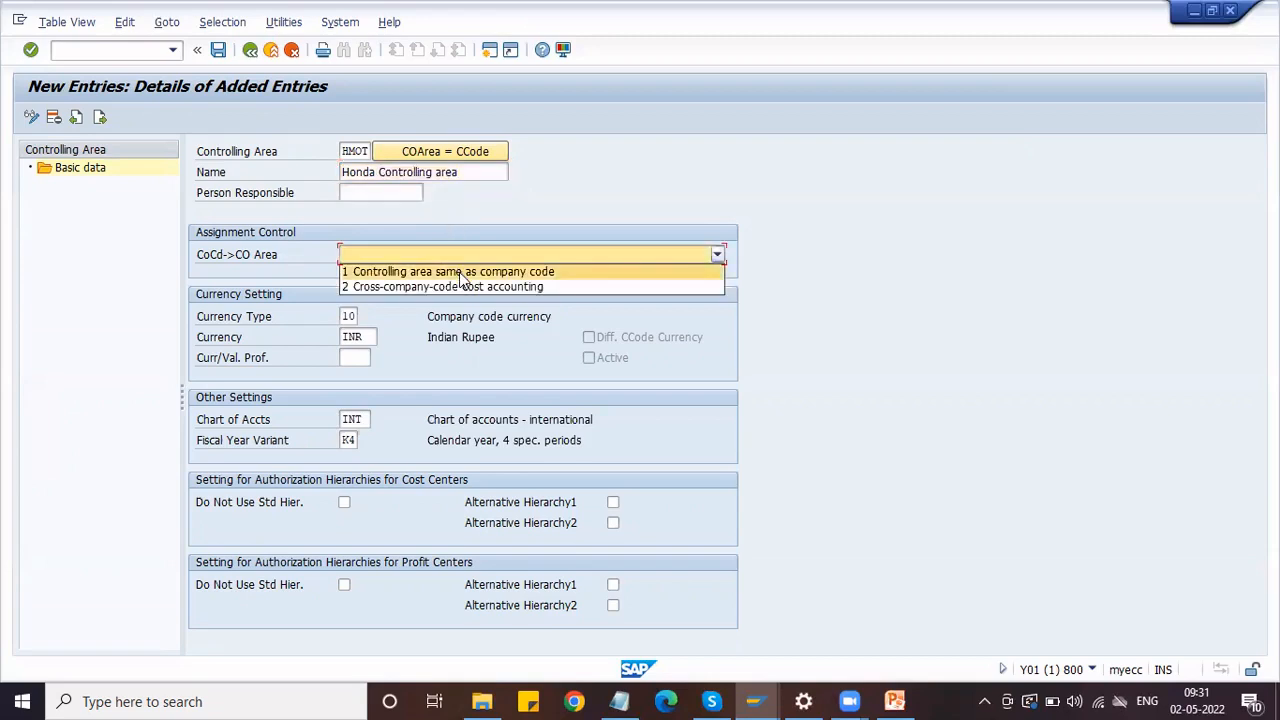
pyautogui.click(460, 272)
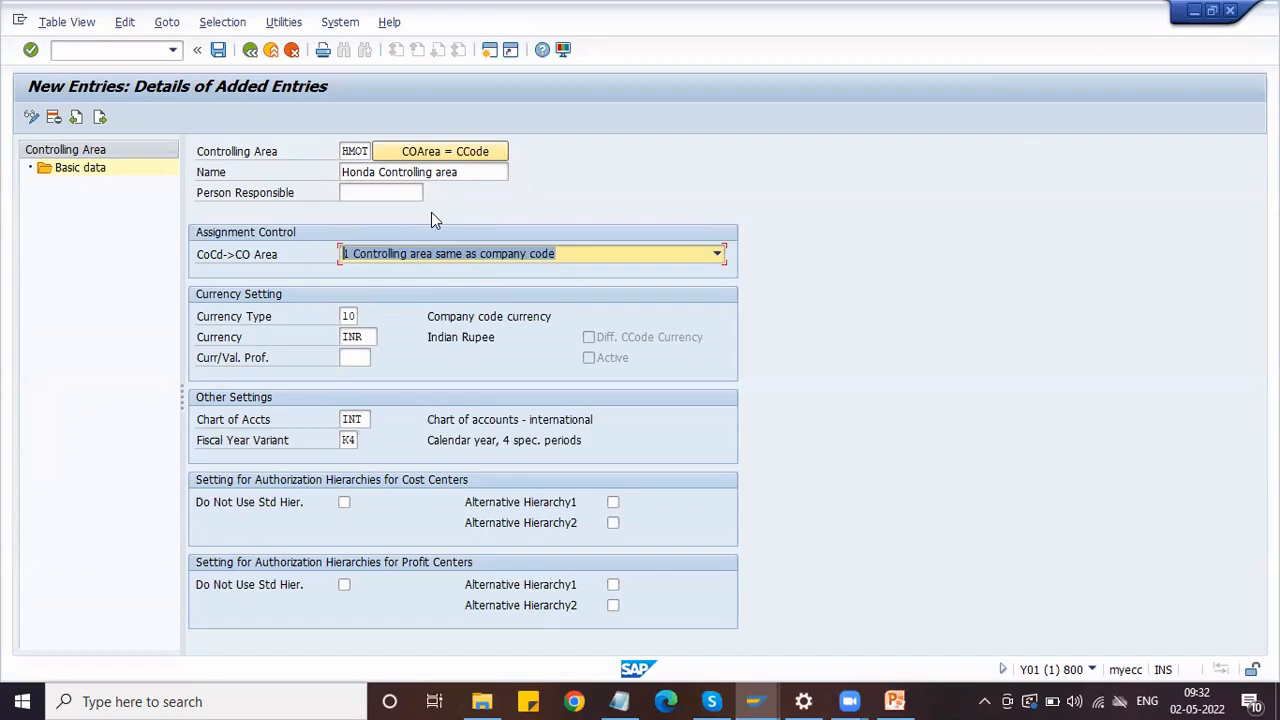
pyautogui.click(218, 50)
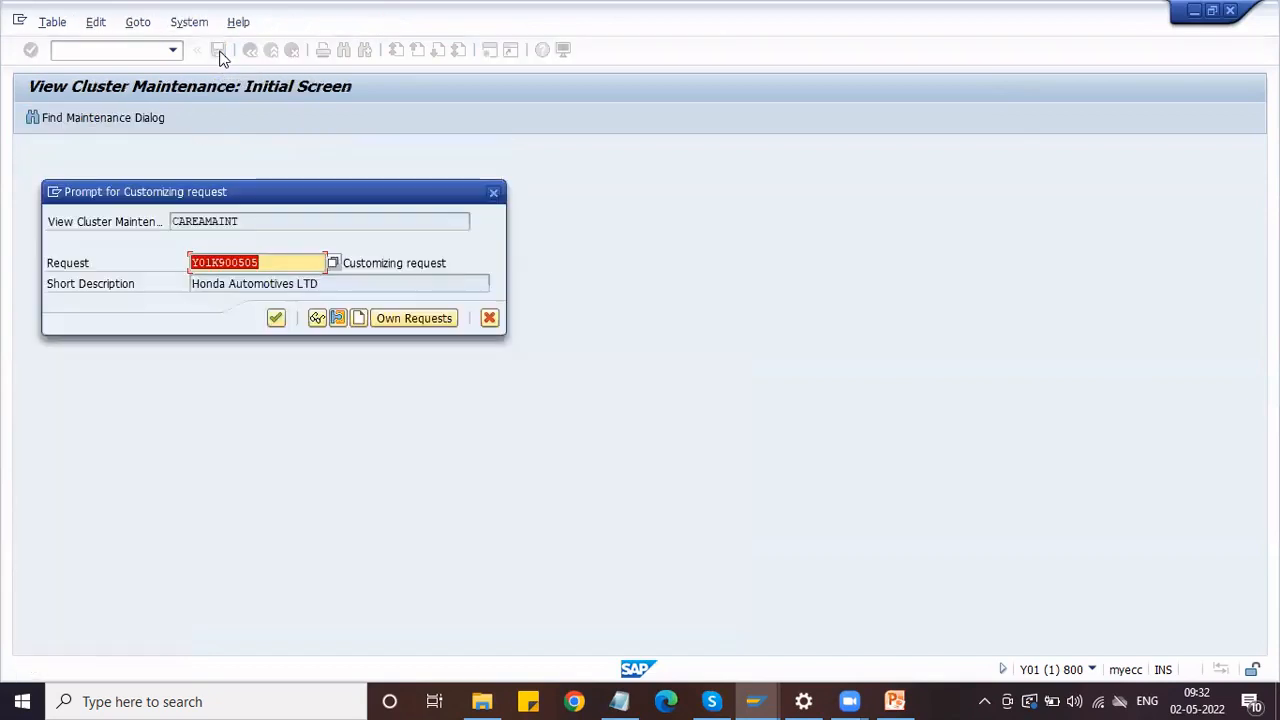
pyautogui.click(276, 320)
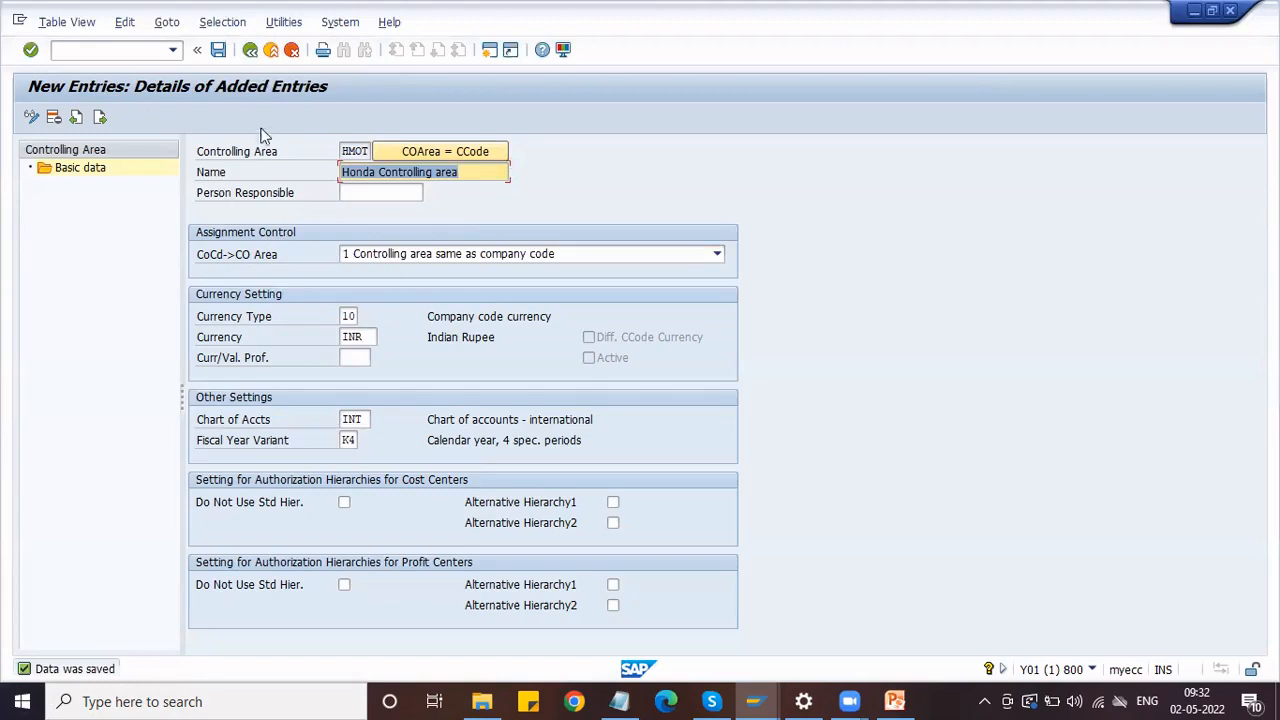
# - Exit controlling area maintenance with the changes saved, close the activity list, and glance at the PowerPoint enterprise structure slide
pyautogui.click(250, 50)
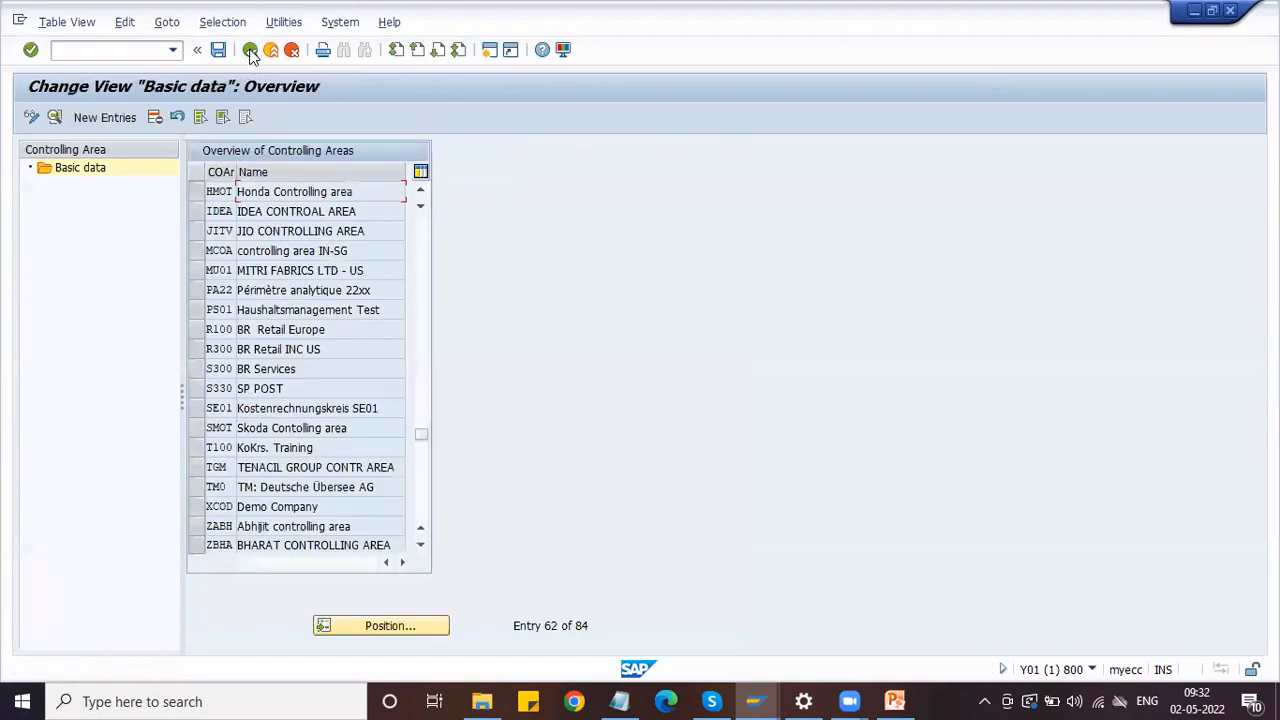
pyautogui.click(250, 50)
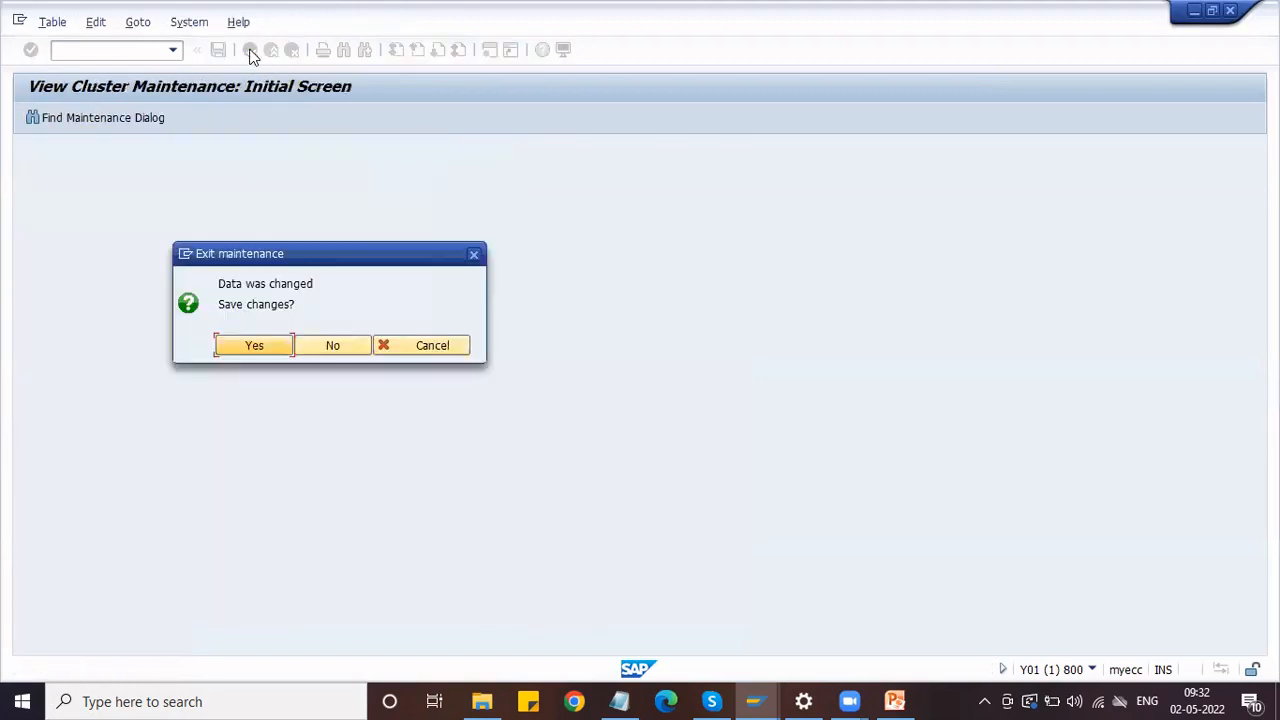
pyautogui.click(254, 345)
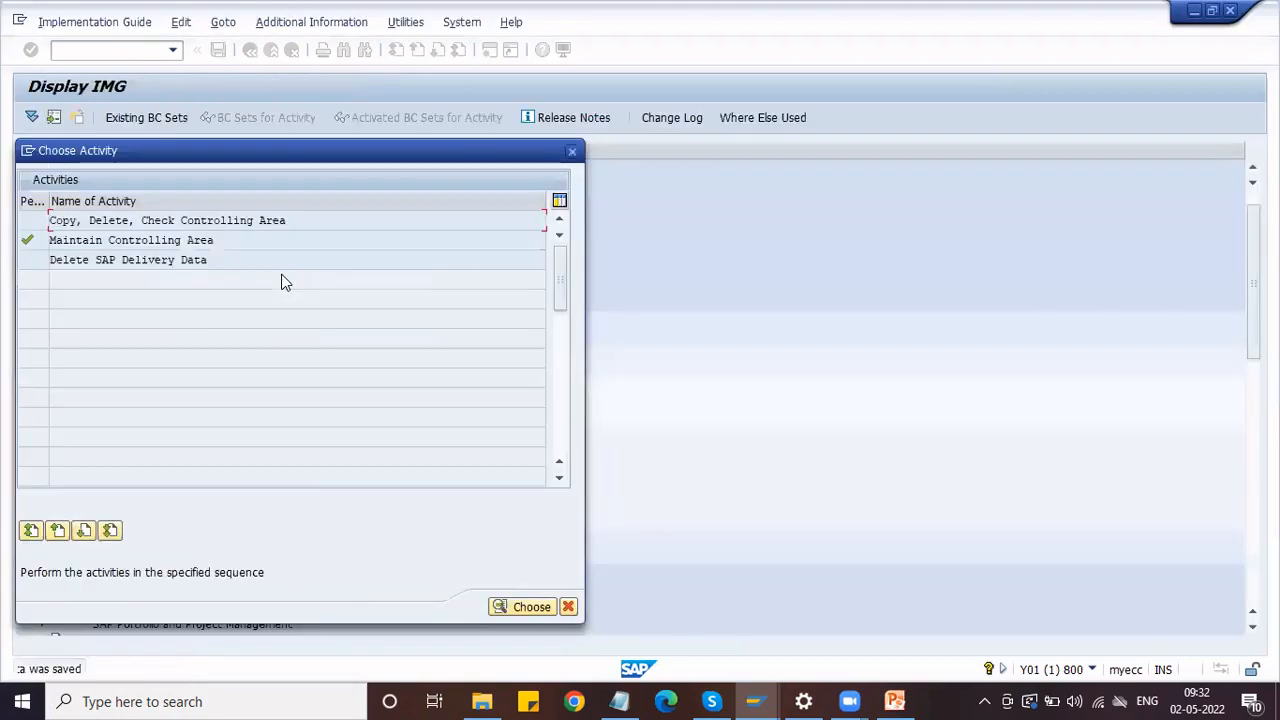
pyautogui.click(572, 153)
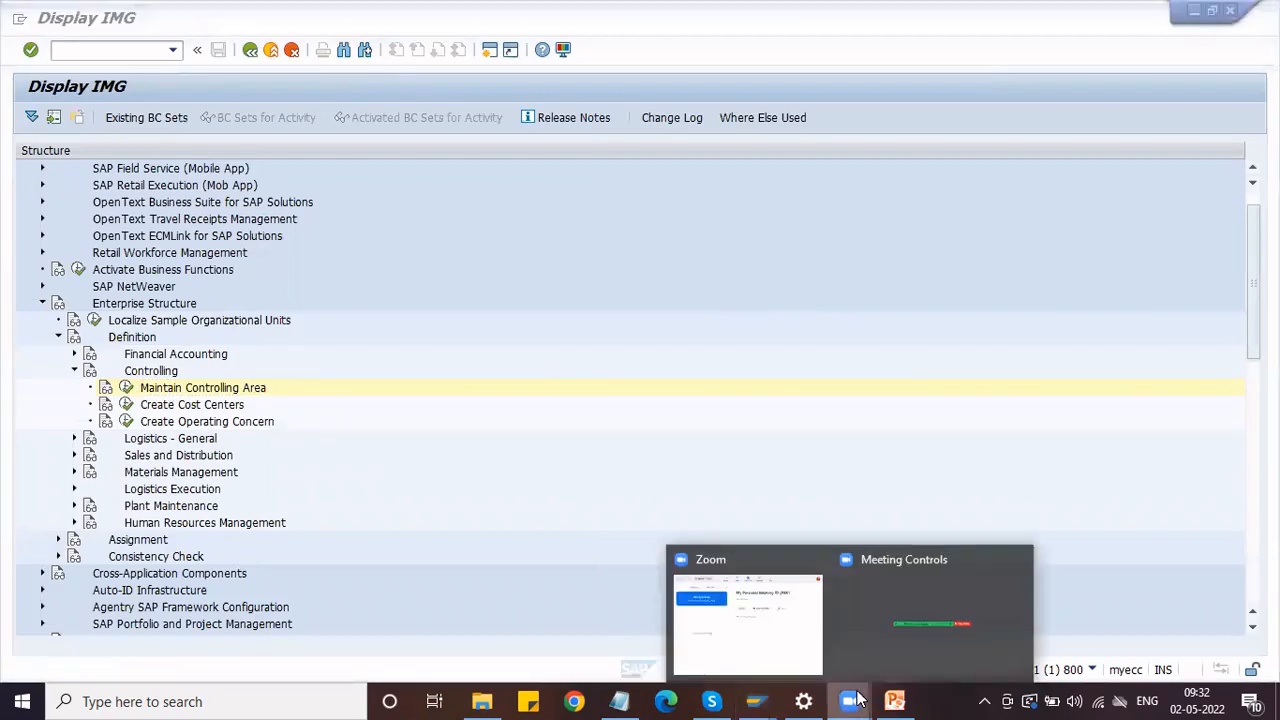
pyautogui.click(894, 700)
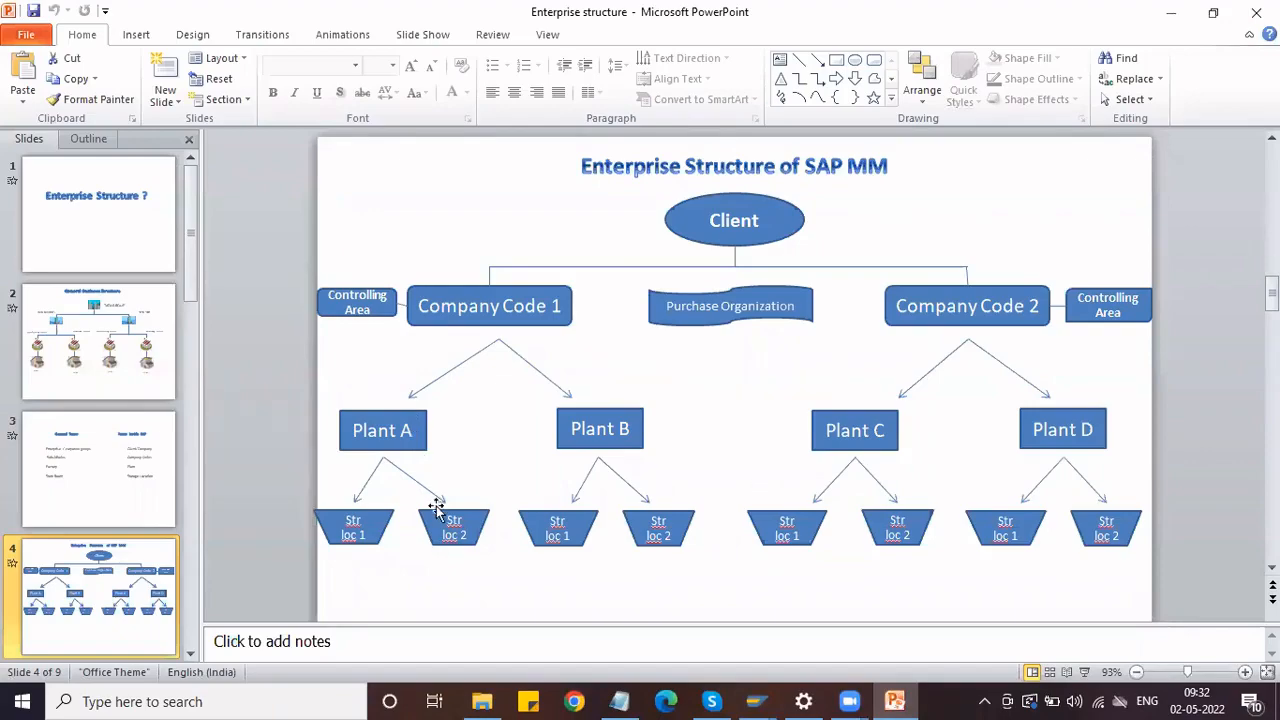
pyautogui.click(1174, 14)
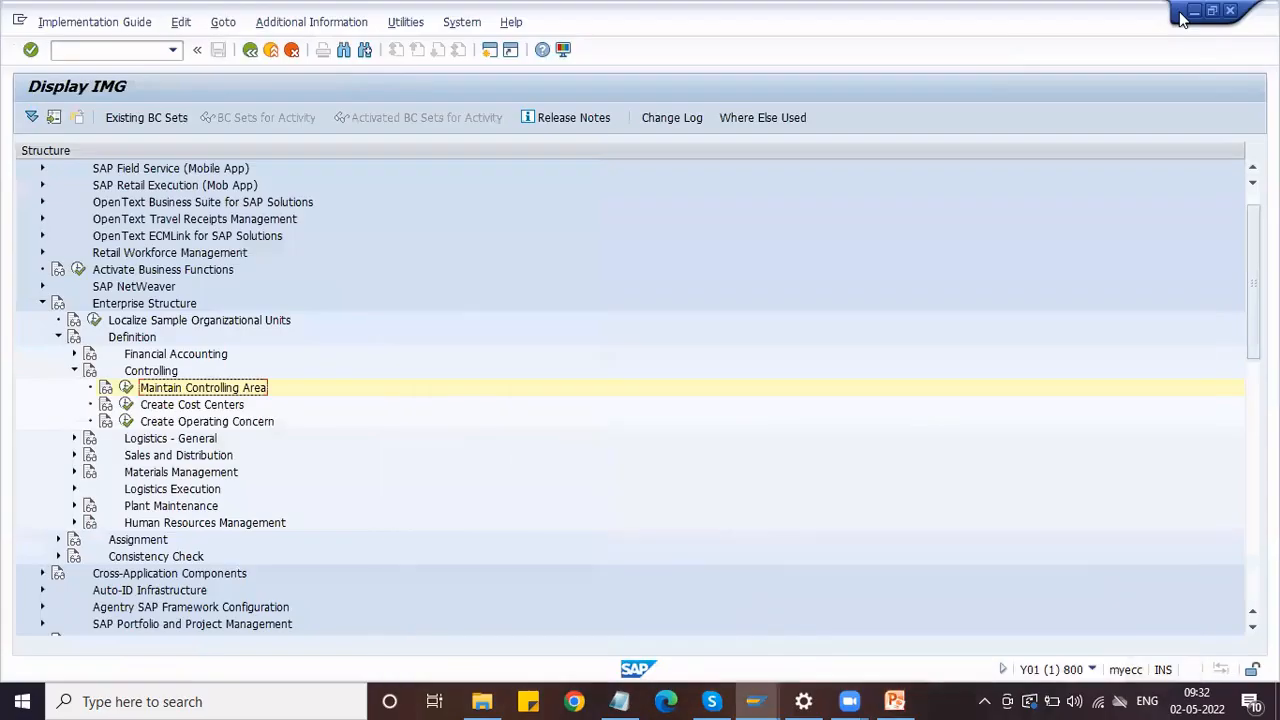
# - Open the Define valuation level activity under Enterprise Structure, Definition, Logistics - General to view the valuation level setting
pyautogui.click(74, 372)
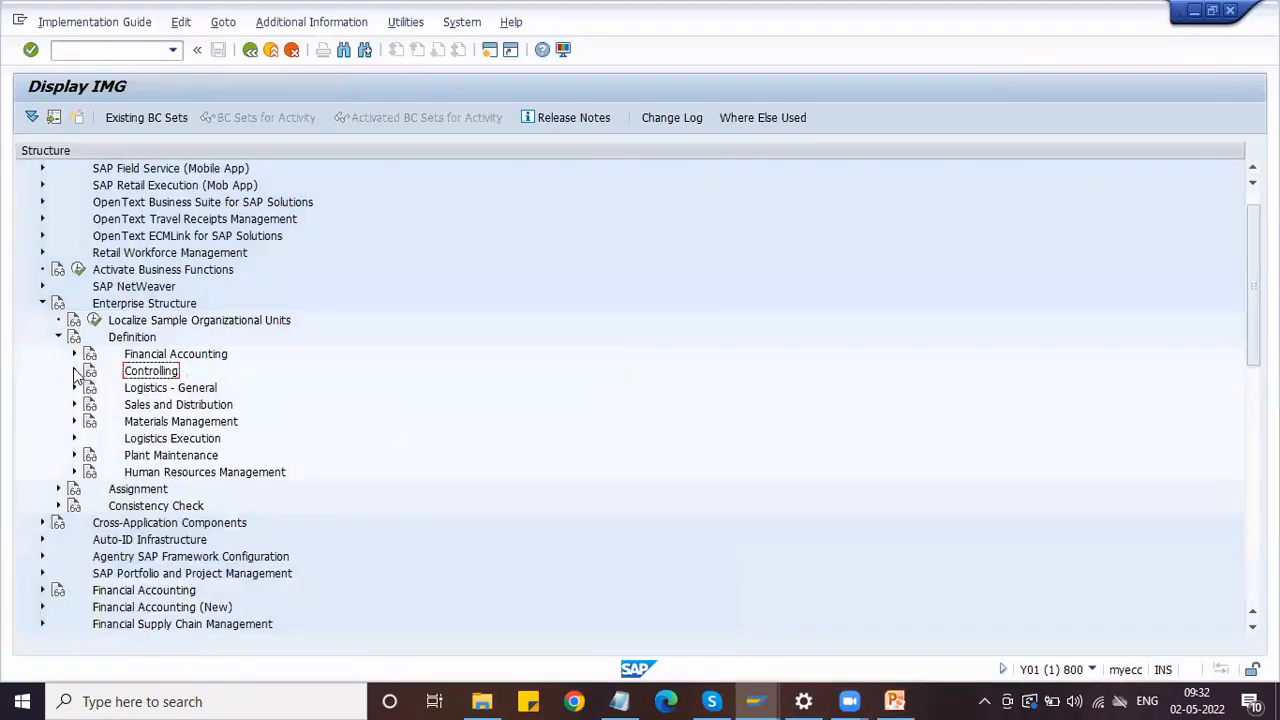
pyautogui.click(58, 337)
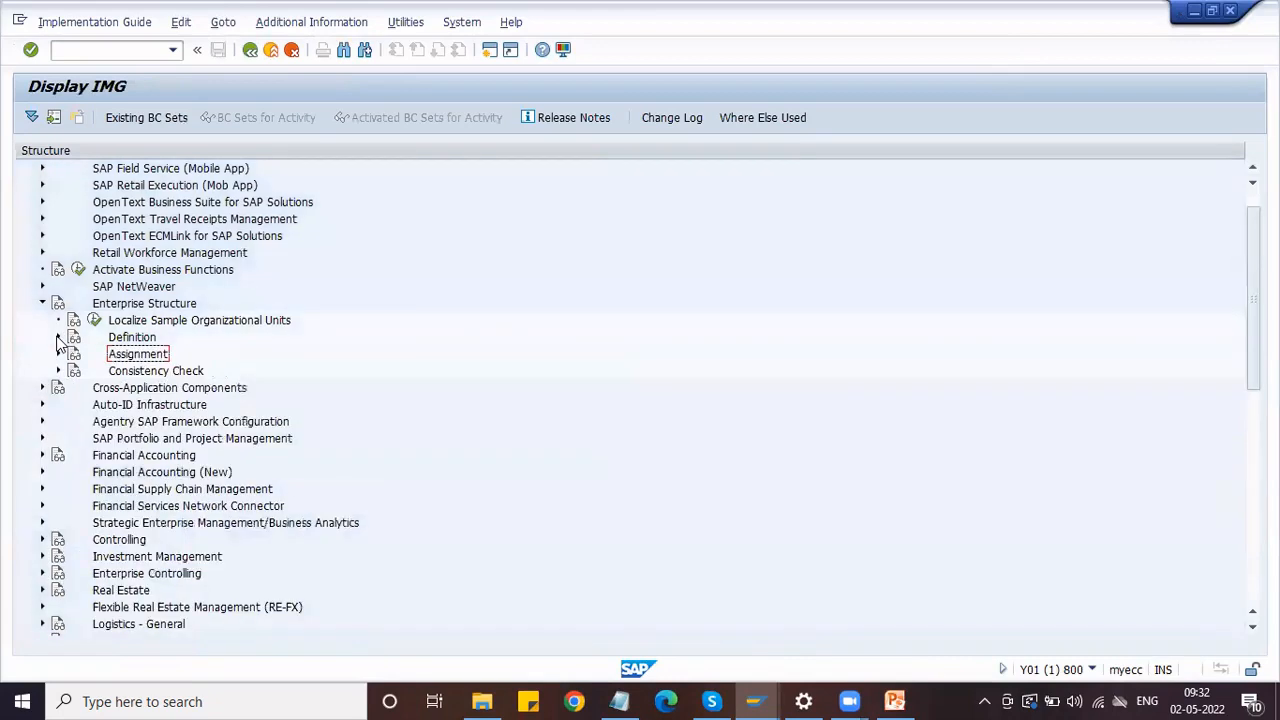
pyautogui.click(58, 338)
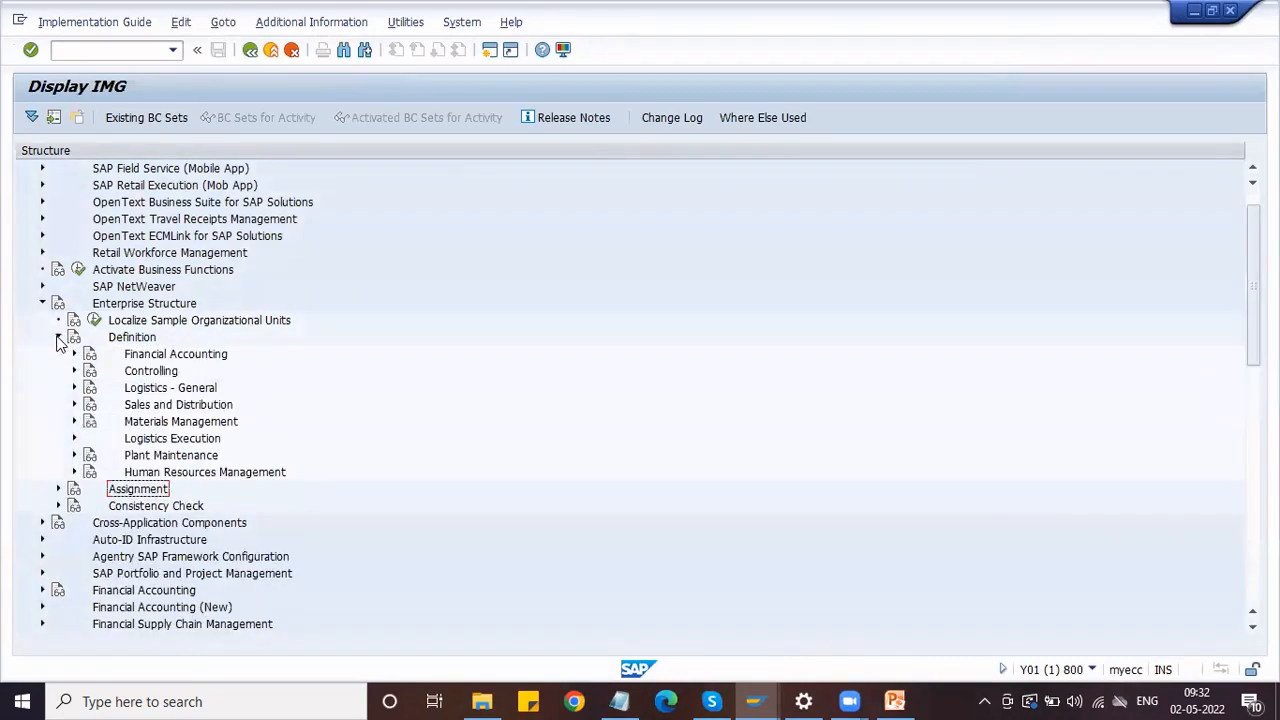
pyautogui.click(132, 393)
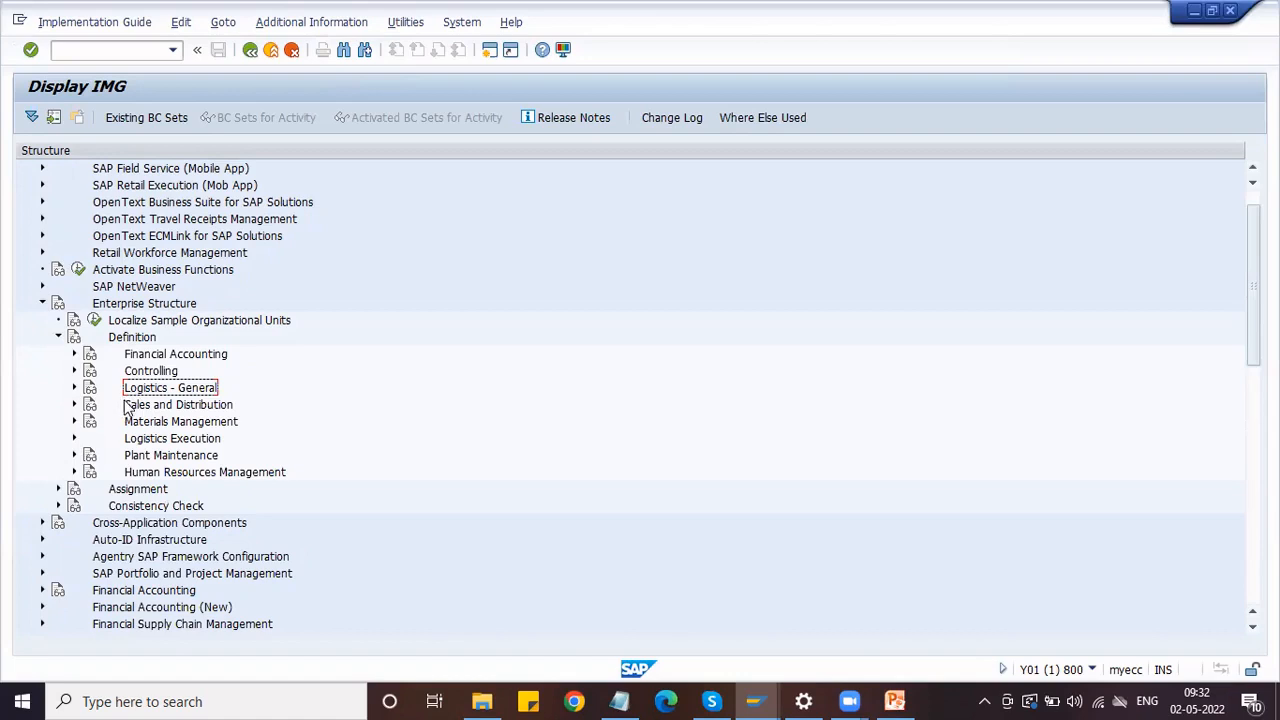
pyautogui.click(74, 387)
pyautogui.click(164, 406)
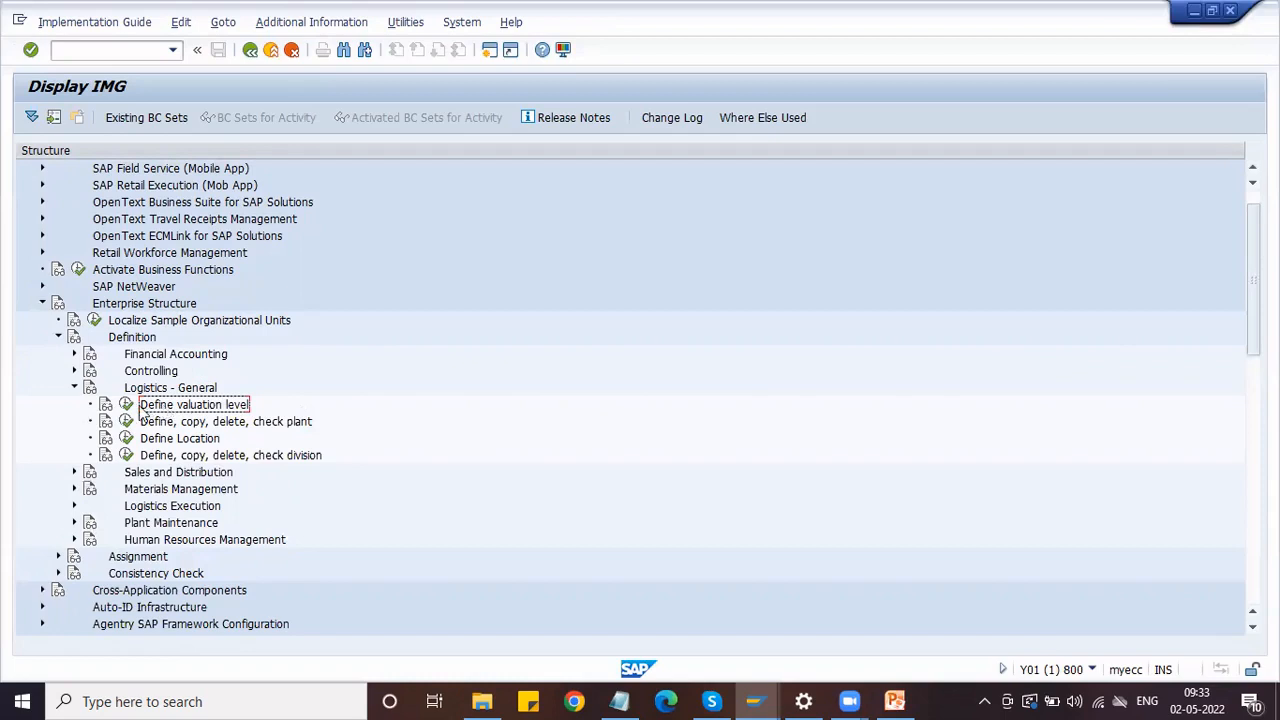
pyautogui.click(126, 405)
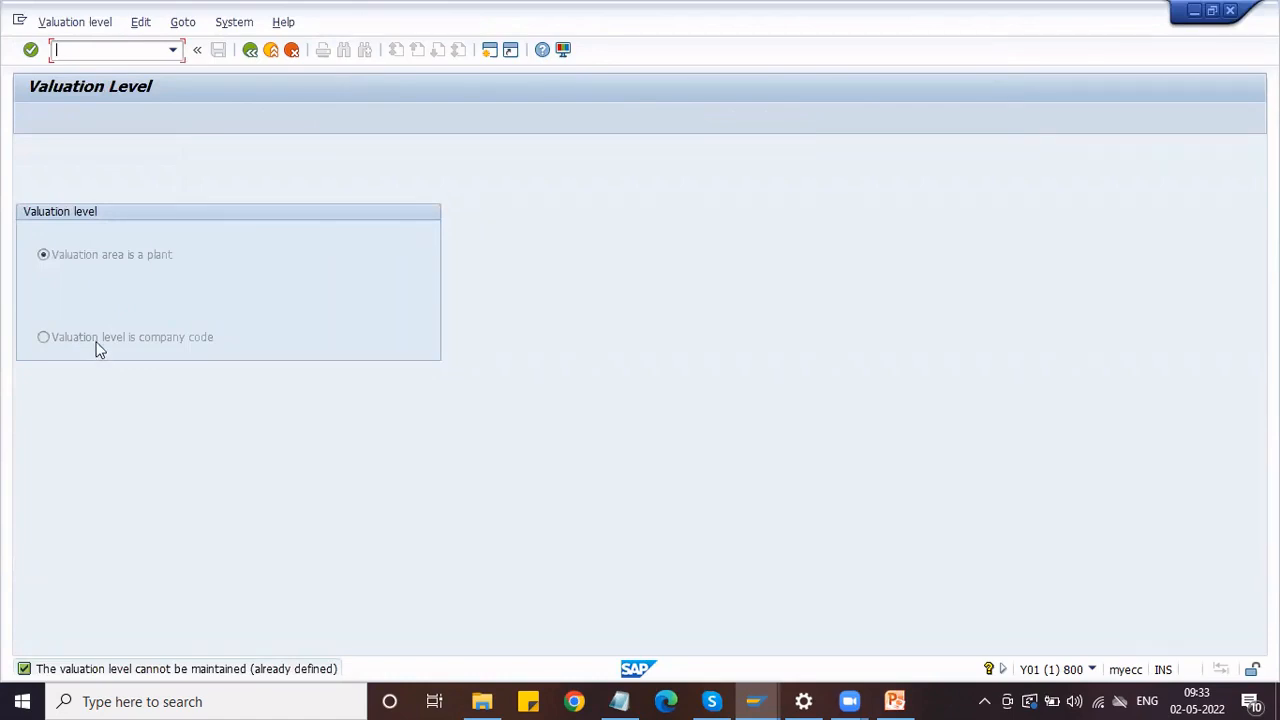
# - Examine how company codes and plants relate as possible valuation levels on the PowerPoint enterprise structure slide
pyautogui.click(897, 700)
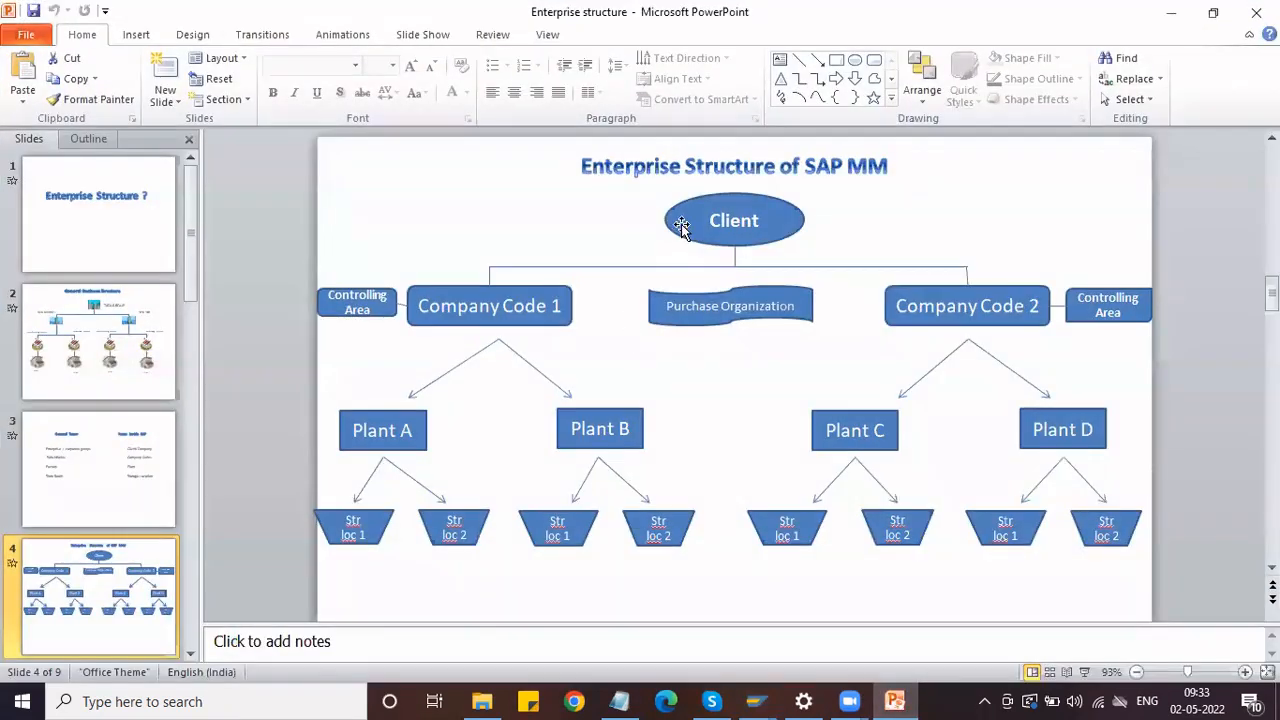
pyautogui.click(555, 307)
pyautogui.click(584, 307)
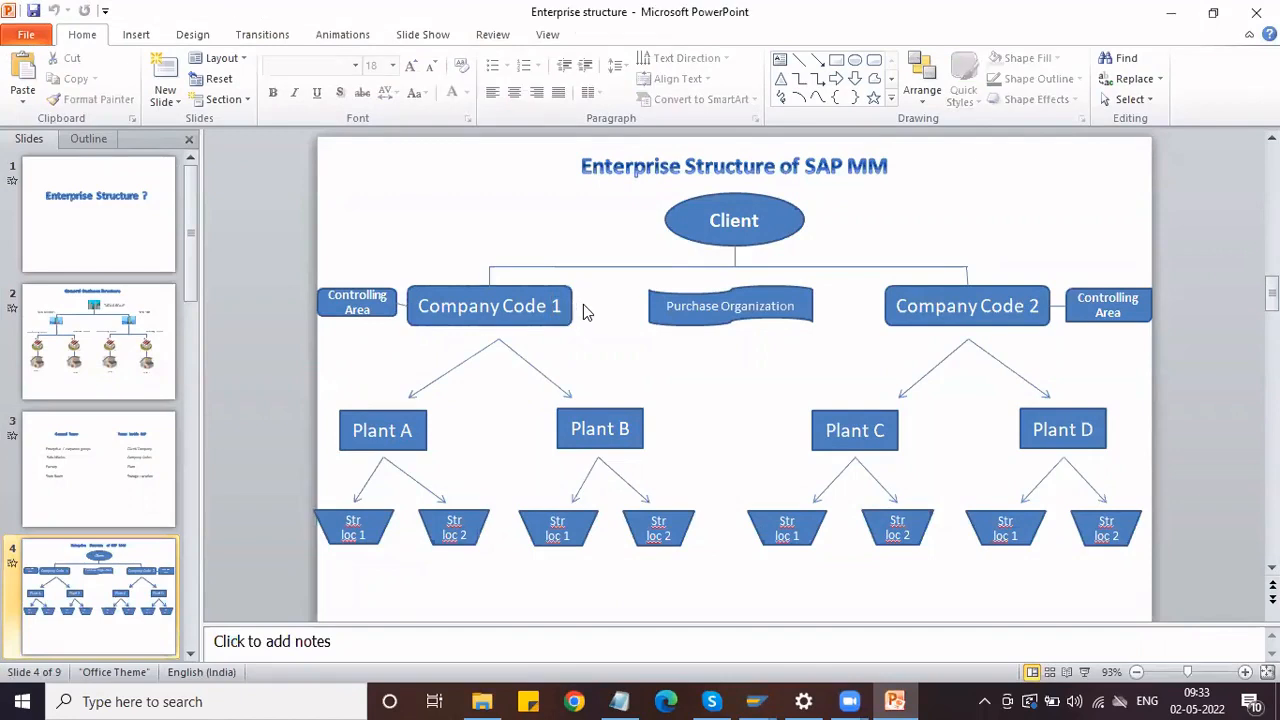
pyautogui.click(509, 290)
pyautogui.click(612, 305)
pyautogui.click(407, 428)
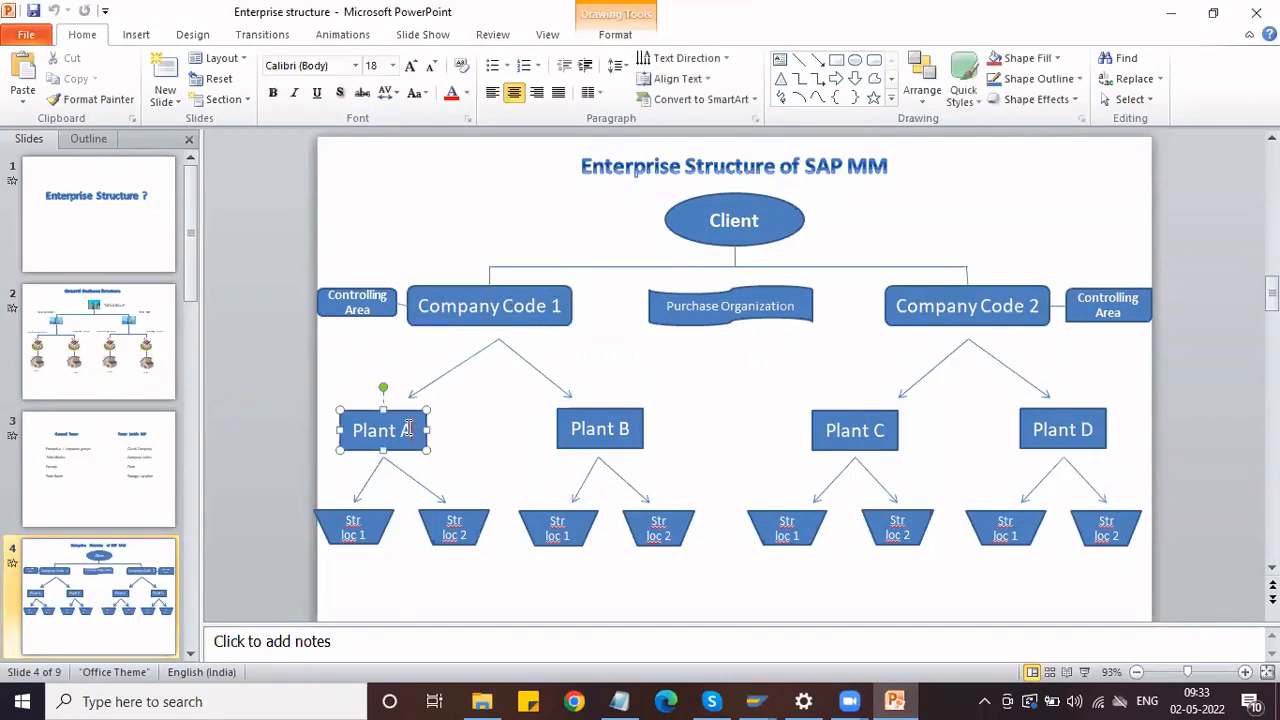
pyautogui.click(561, 422)
pyautogui.click(510, 425)
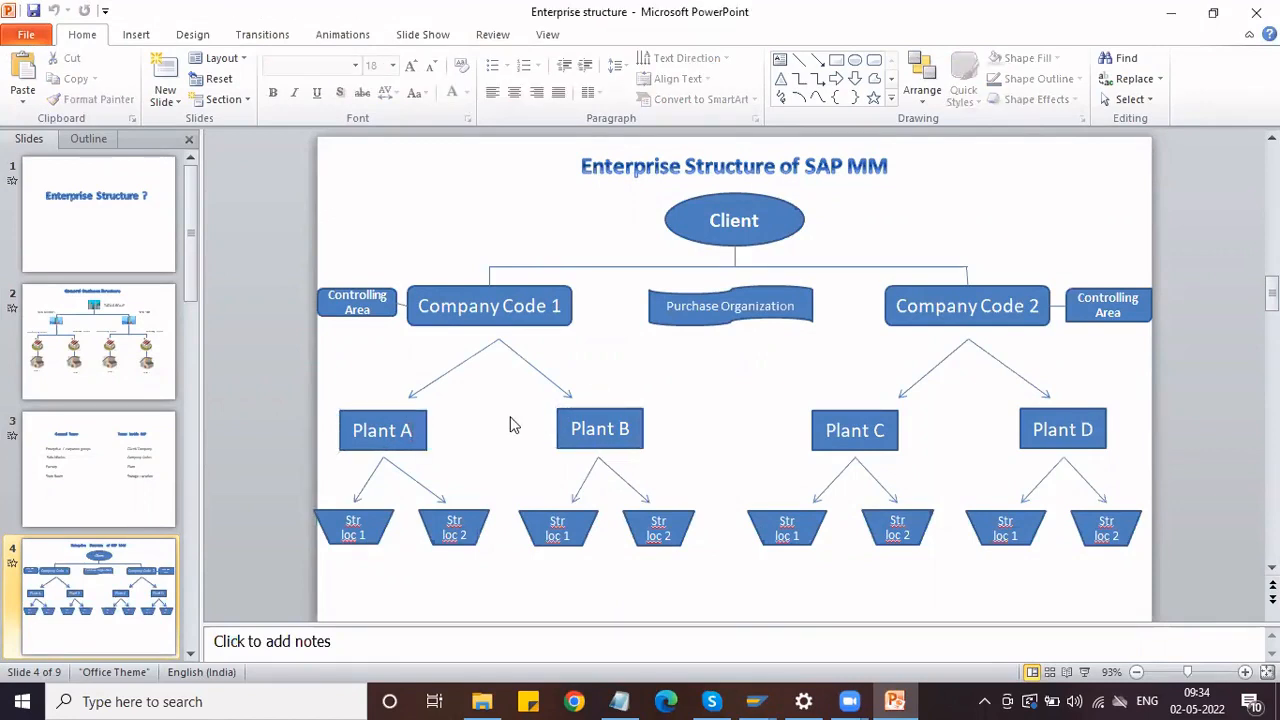
pyautogui.click(369, 430)
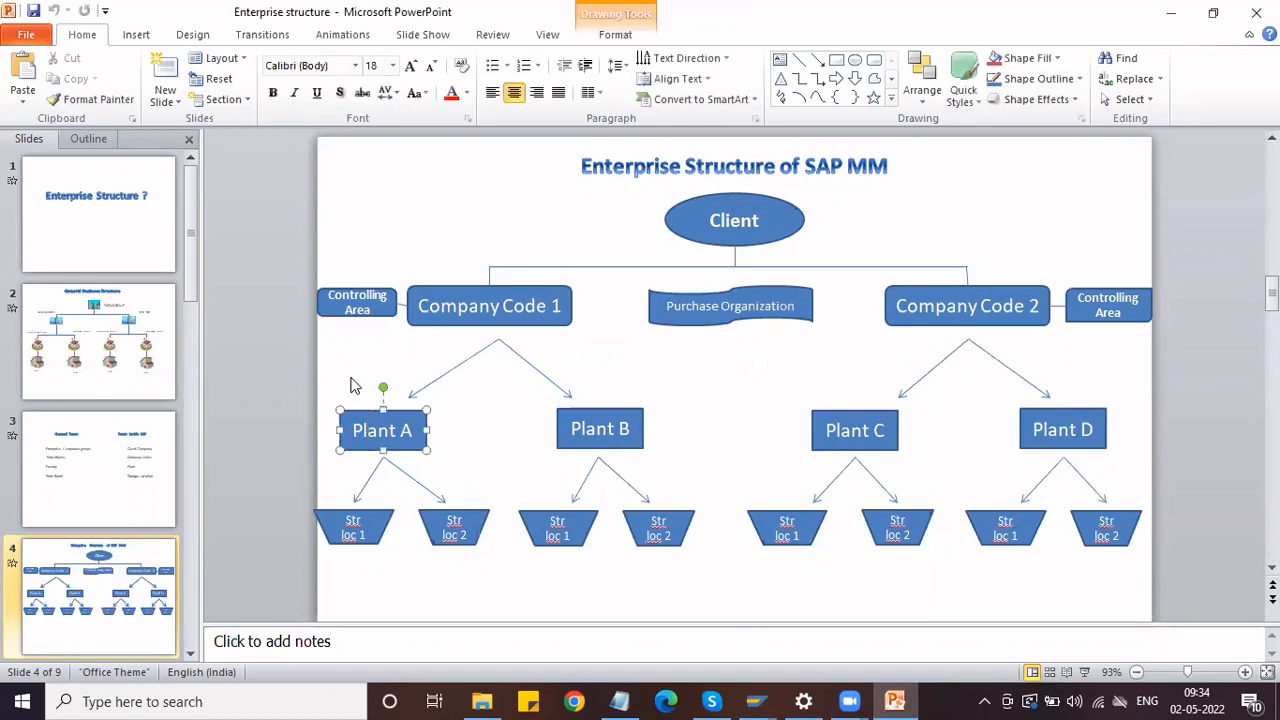
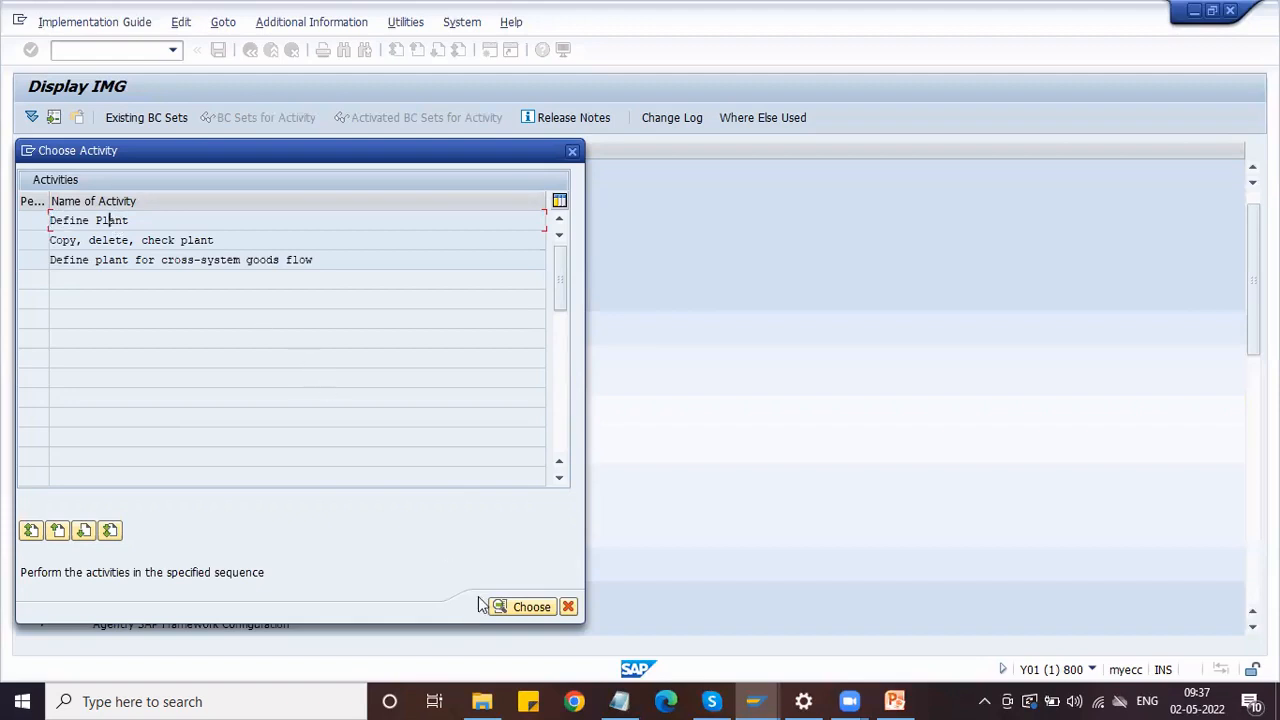
# - Open the Define Plant activity and copy plant 0001 to a new plant with the code HPL1
pyautogui.click(522, 607)
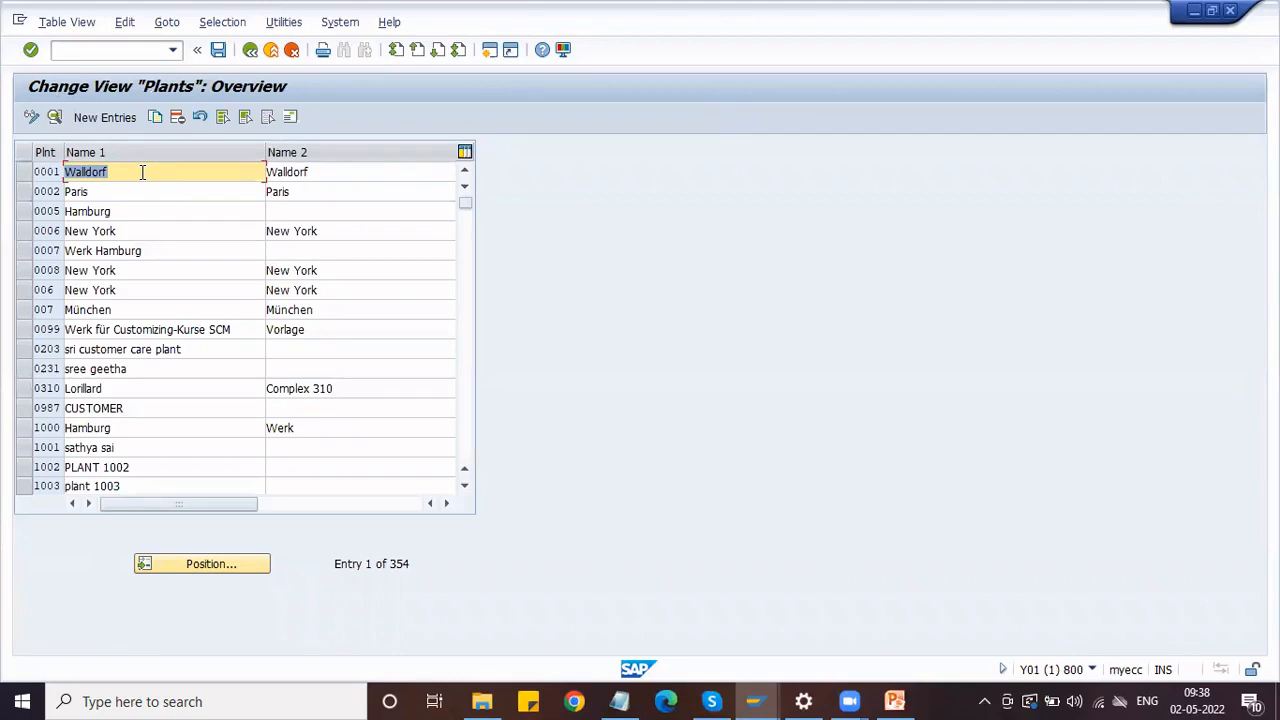
pyautogui.click(26, 174)
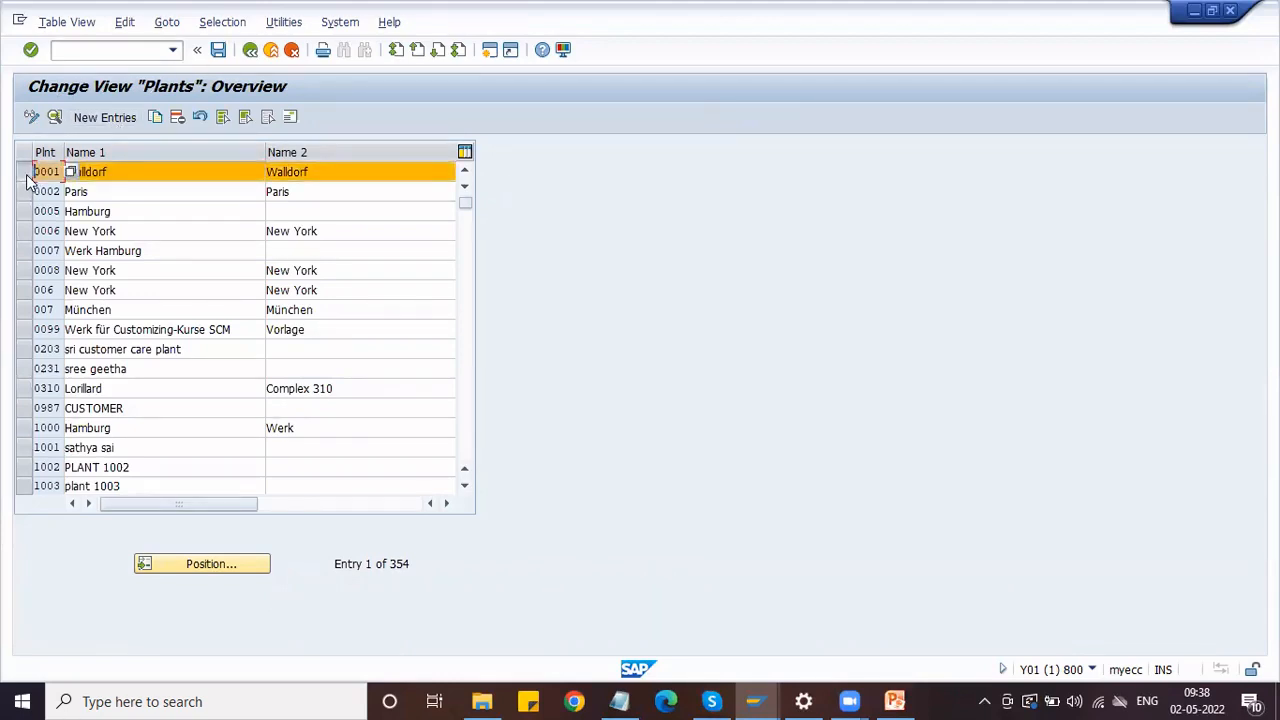
pyautogui.click(114, 171)
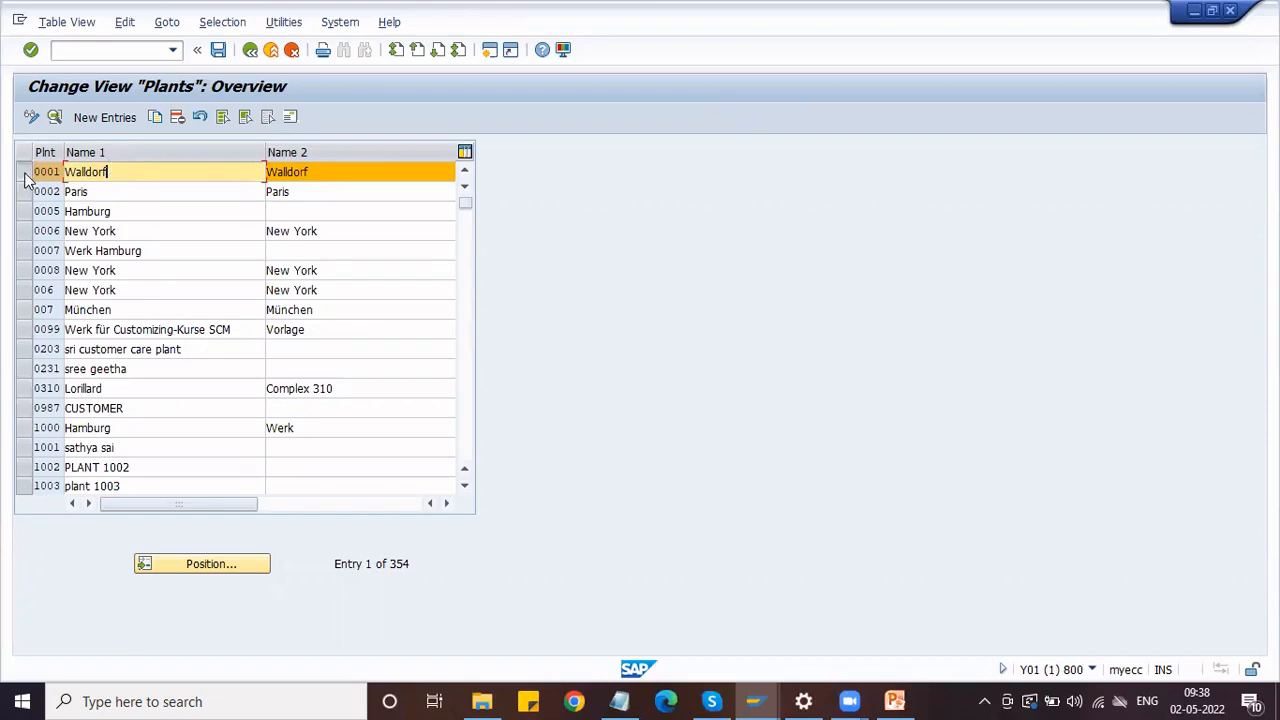
pyautogui.click(155, 119)
pyautogui.press('Delete')
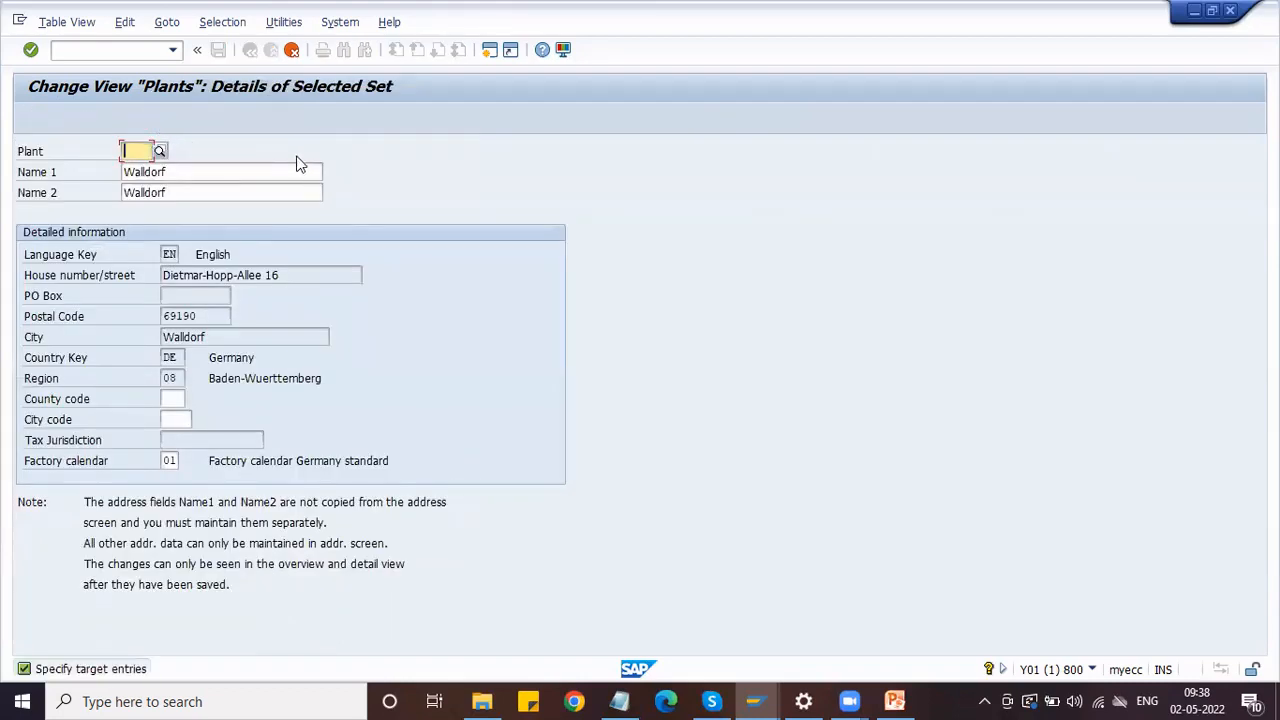
pyautogui.write('HPL1')
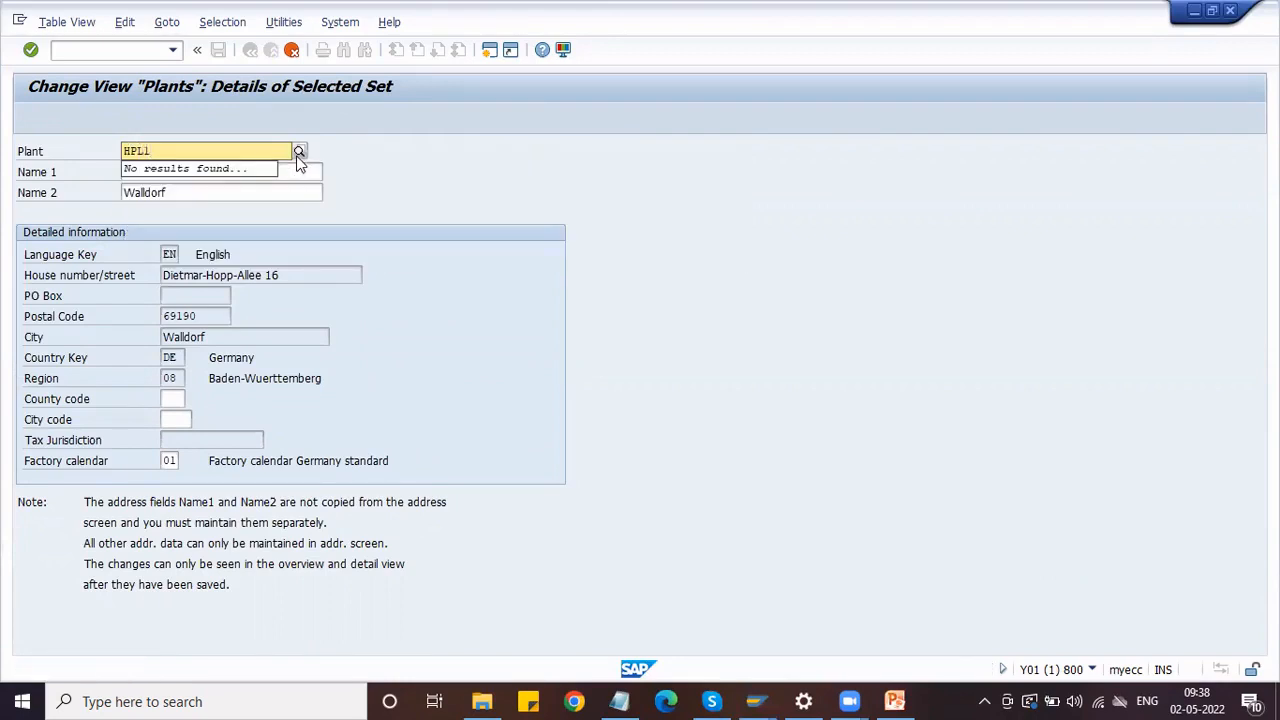
pyautogui.press('Tab')
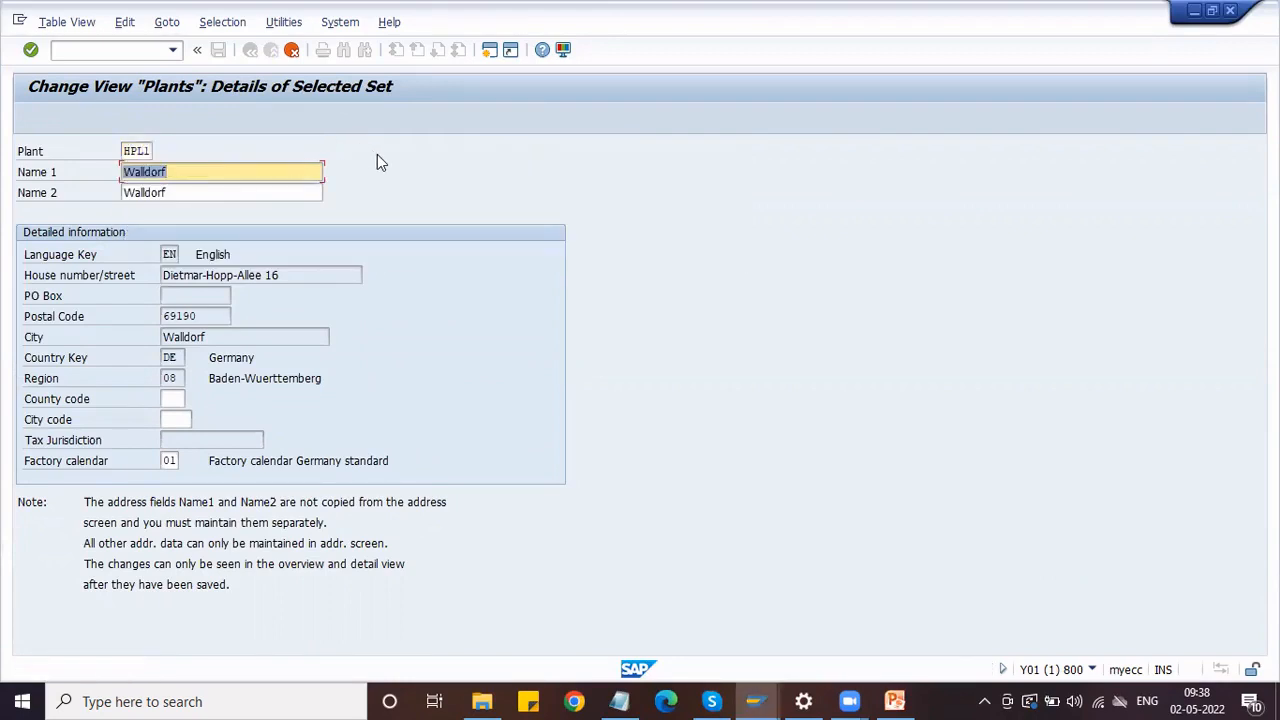
# - Set Name 1 of plant HPL1 to Honda Manufacturing Plant, clear Name 2, and continue to its address data
pyautogui.press('BackSpace')
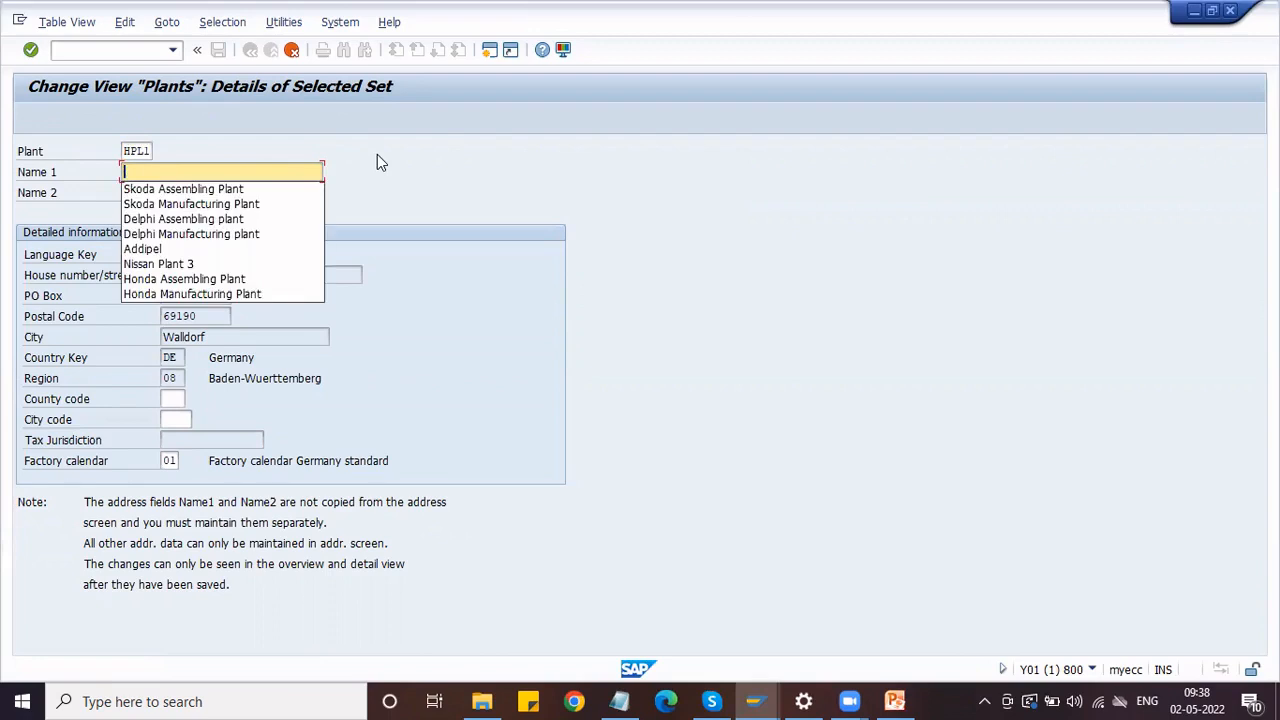
pyautogui.write('Hon')
pyautogui.press('Down')
pyautogui.press('Down')
pyautogui.press('Return')
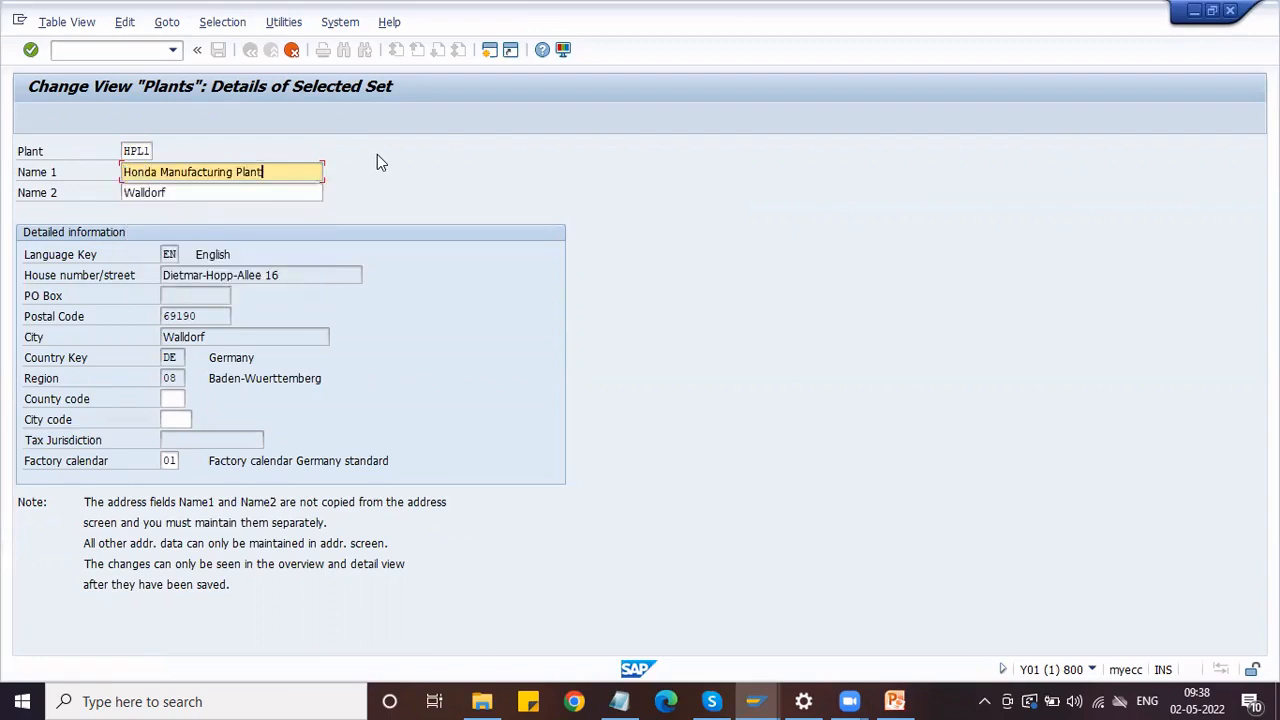
pyautogui.press('Tab')
pyautogui.press('BackSpace')
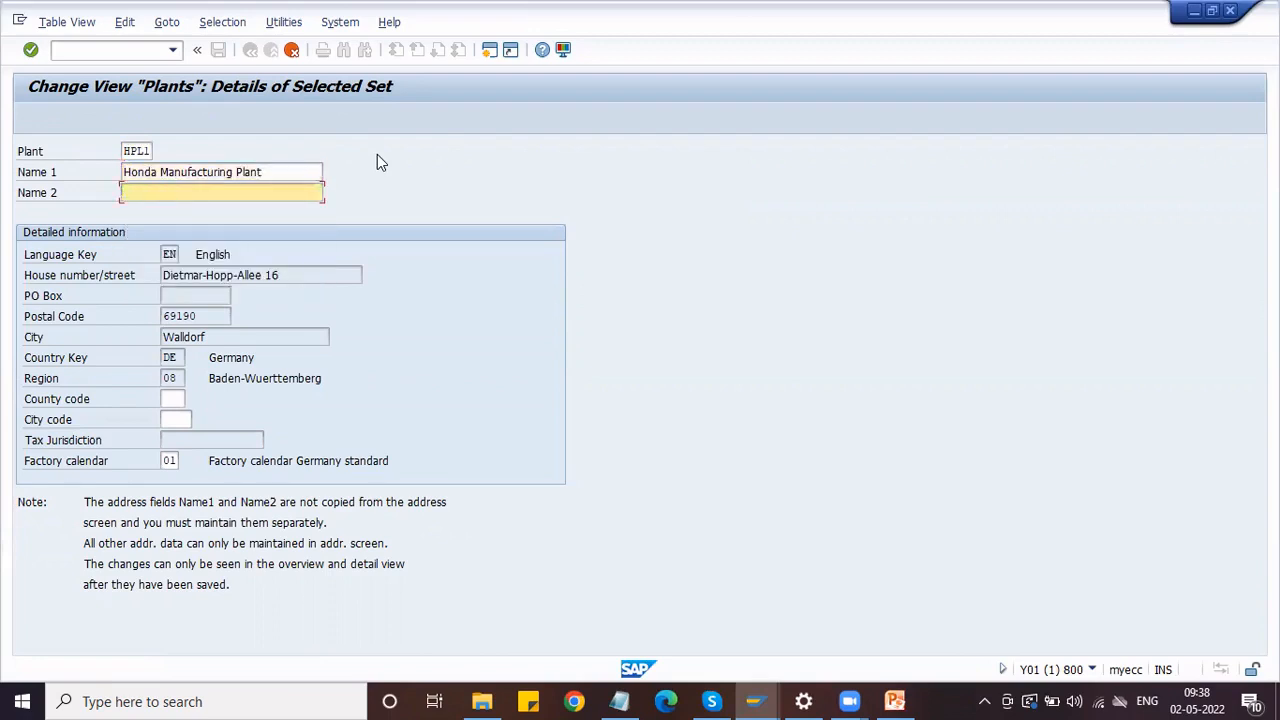
pyautogui.press('Return')
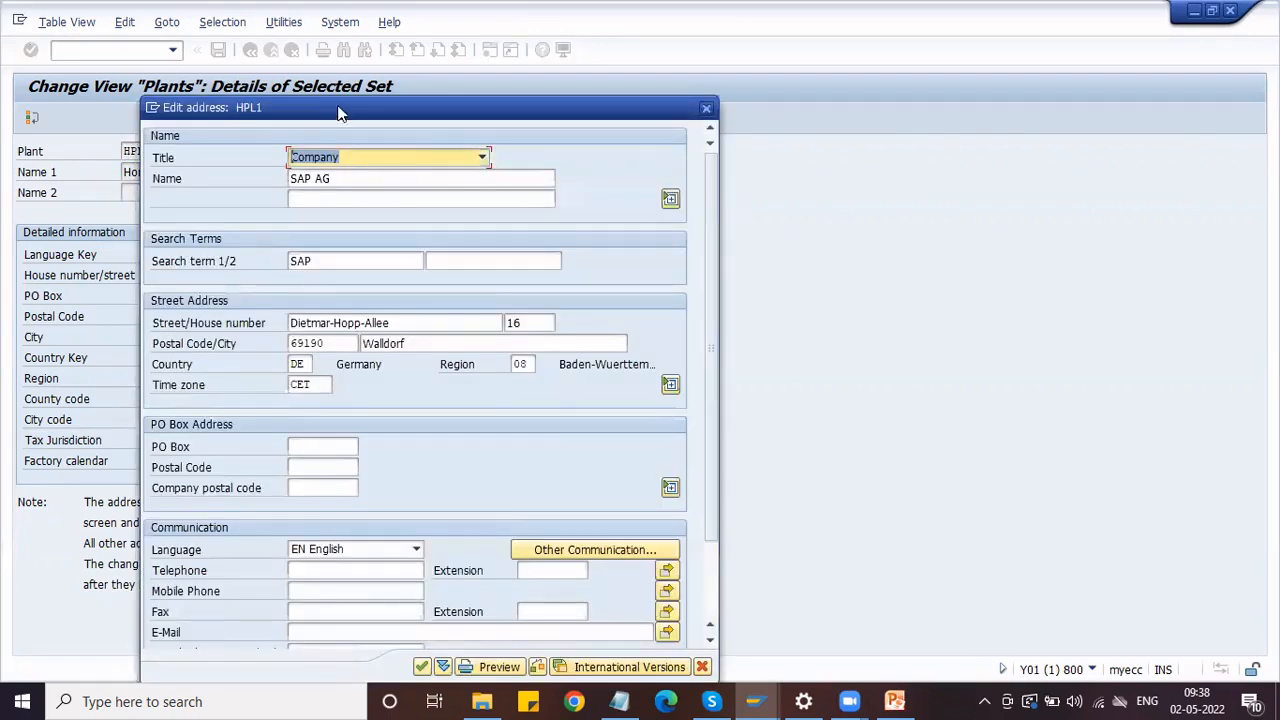
# - Check the available title options in the address of plant HPL1 and keep Company as the title
pyautogui.moveTo(338, 113); pyautogui.dragTo(366, 105)
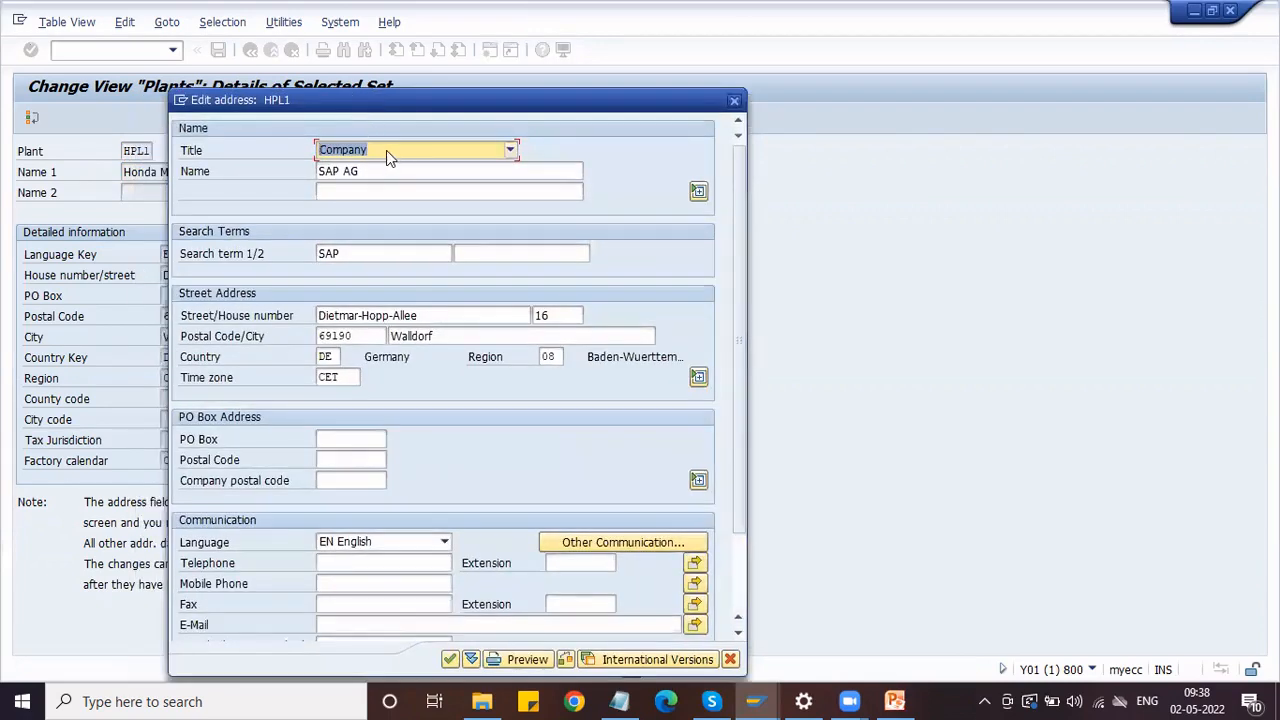
pyautogui.click(380, 152)
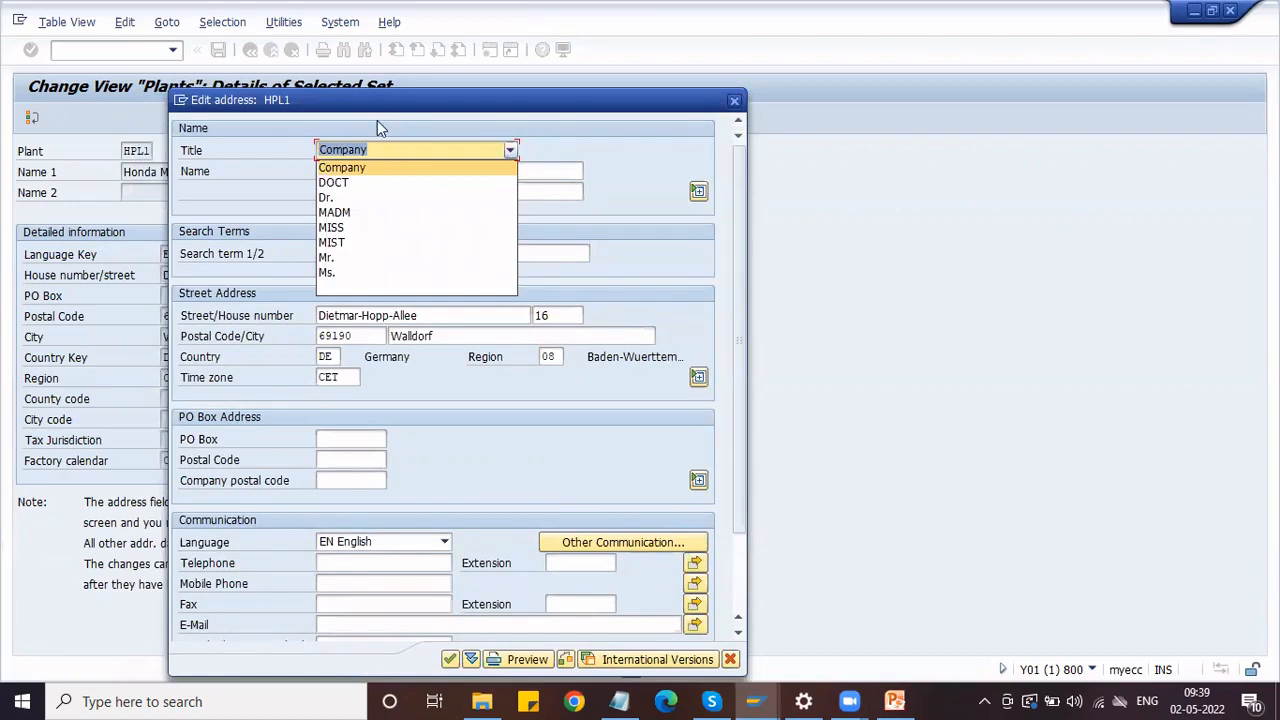
pyautogui.click(377, 120)
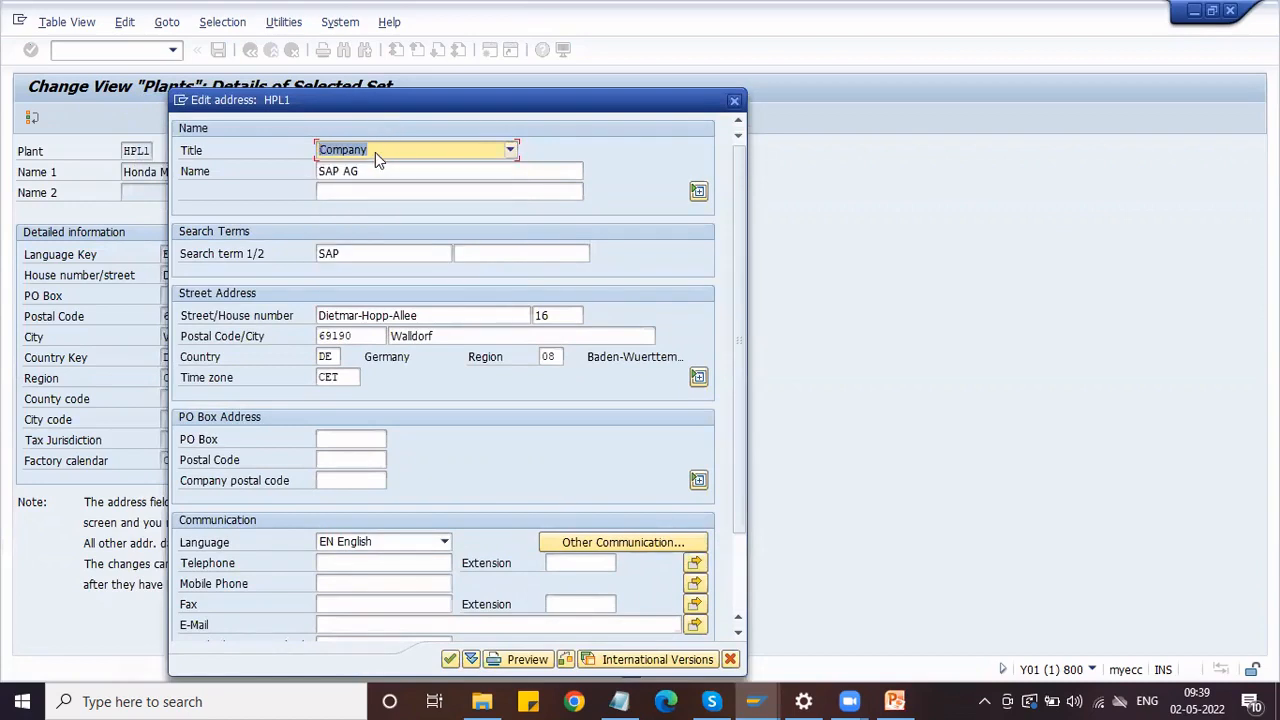
# - Set the address name of plant HPL1 to Honda Manufacturing Plant and its first search term to Honda
pyautogui.press('Tab')
pyautogui.press('BackSpace')
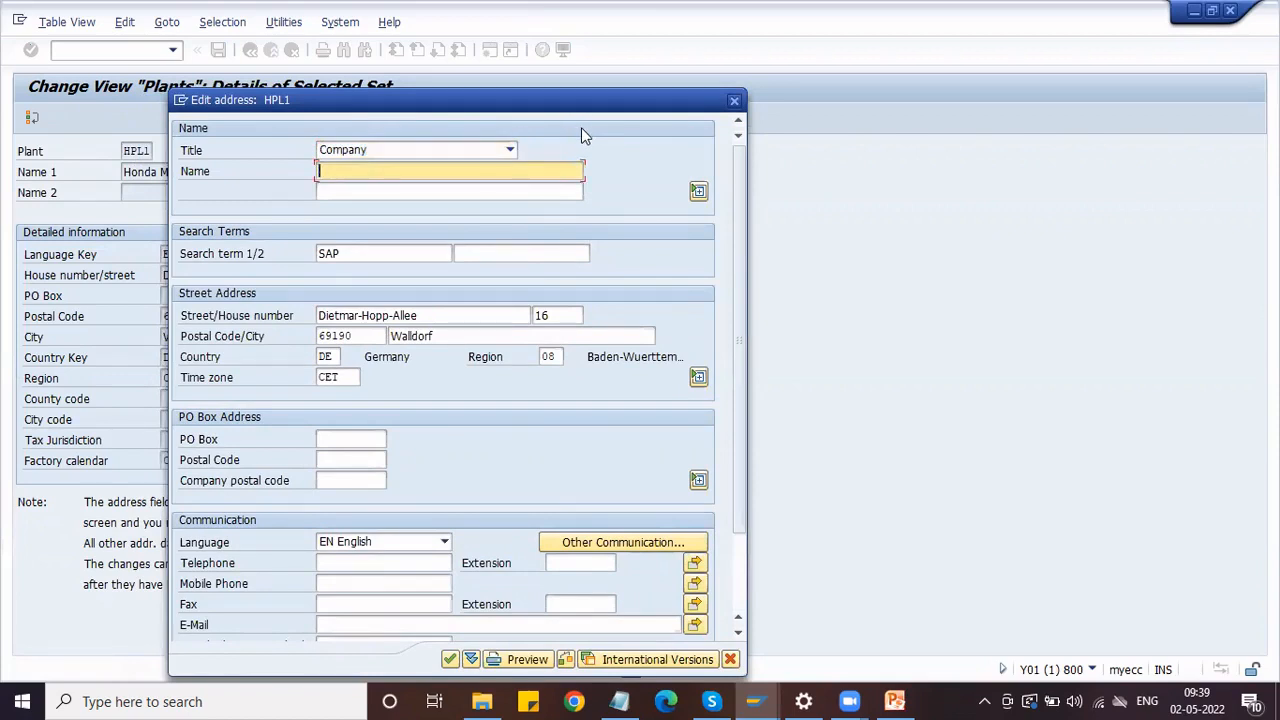
pyautogui.write('H')
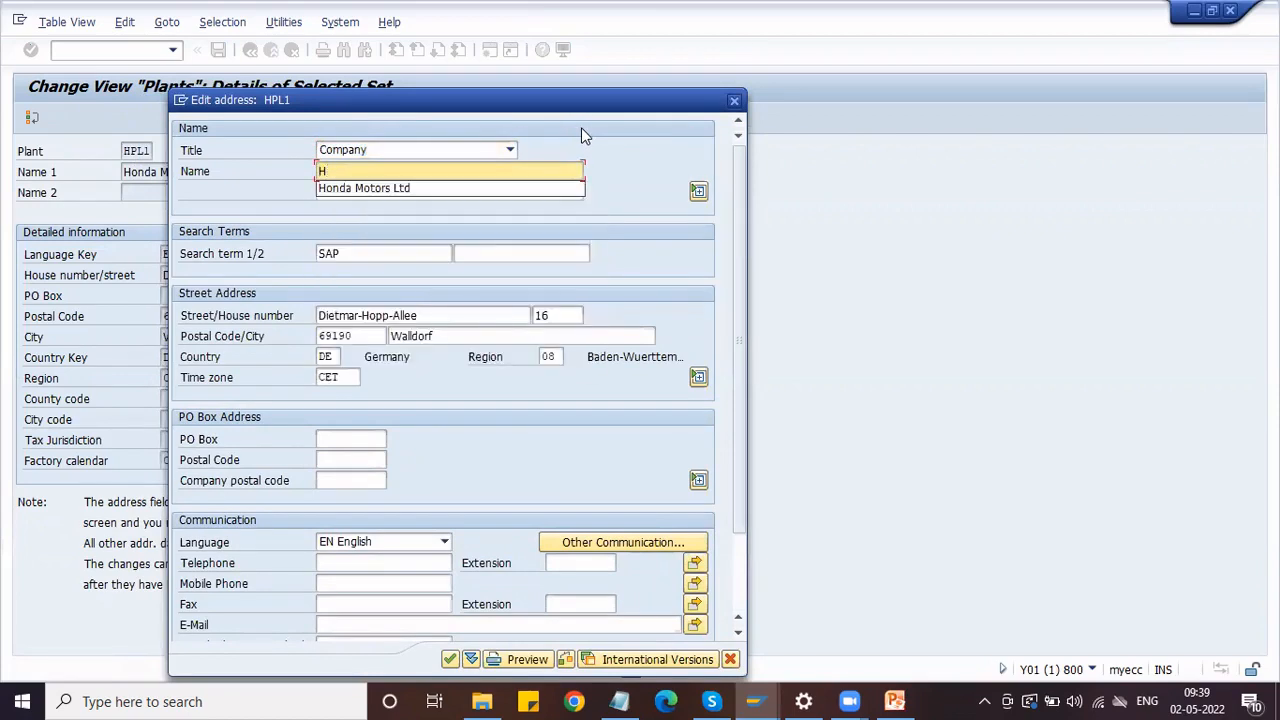
pyautogui.write('onda Manufact')
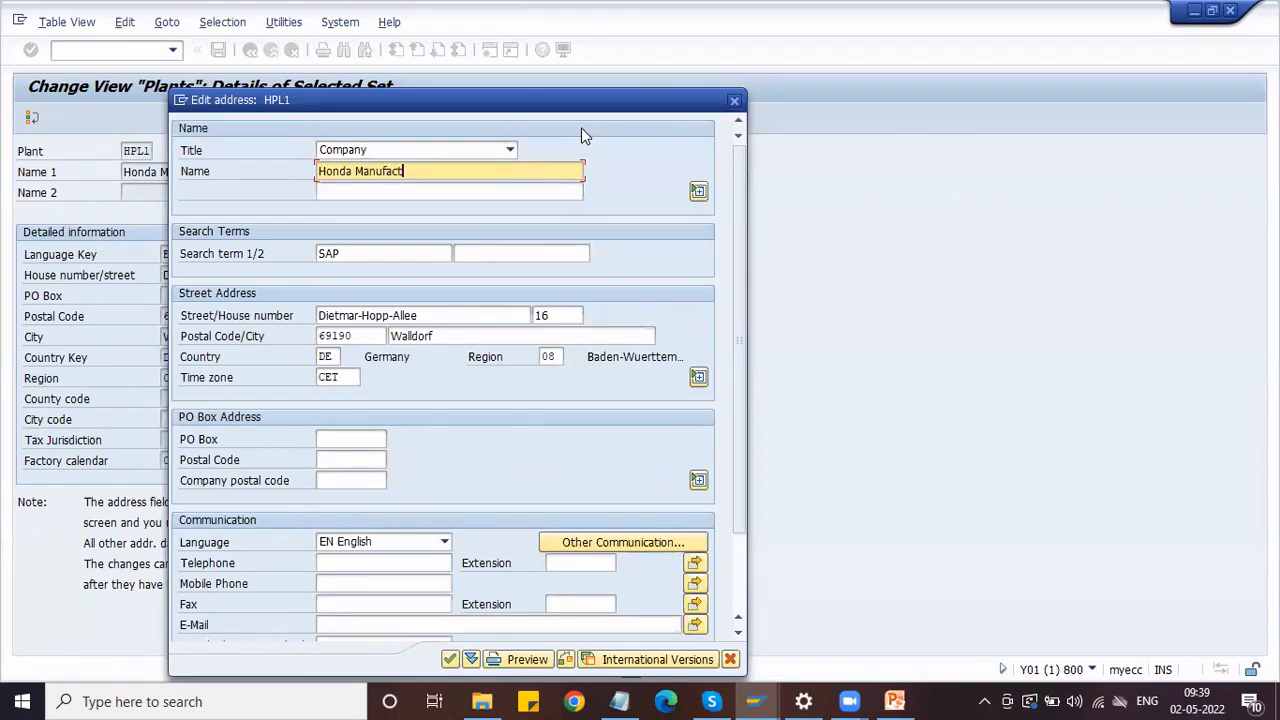
pyautogui.write('uring Plant')
pyautogui.click(510, 254)
pyautogui.hotkey('shift', 'Tab')
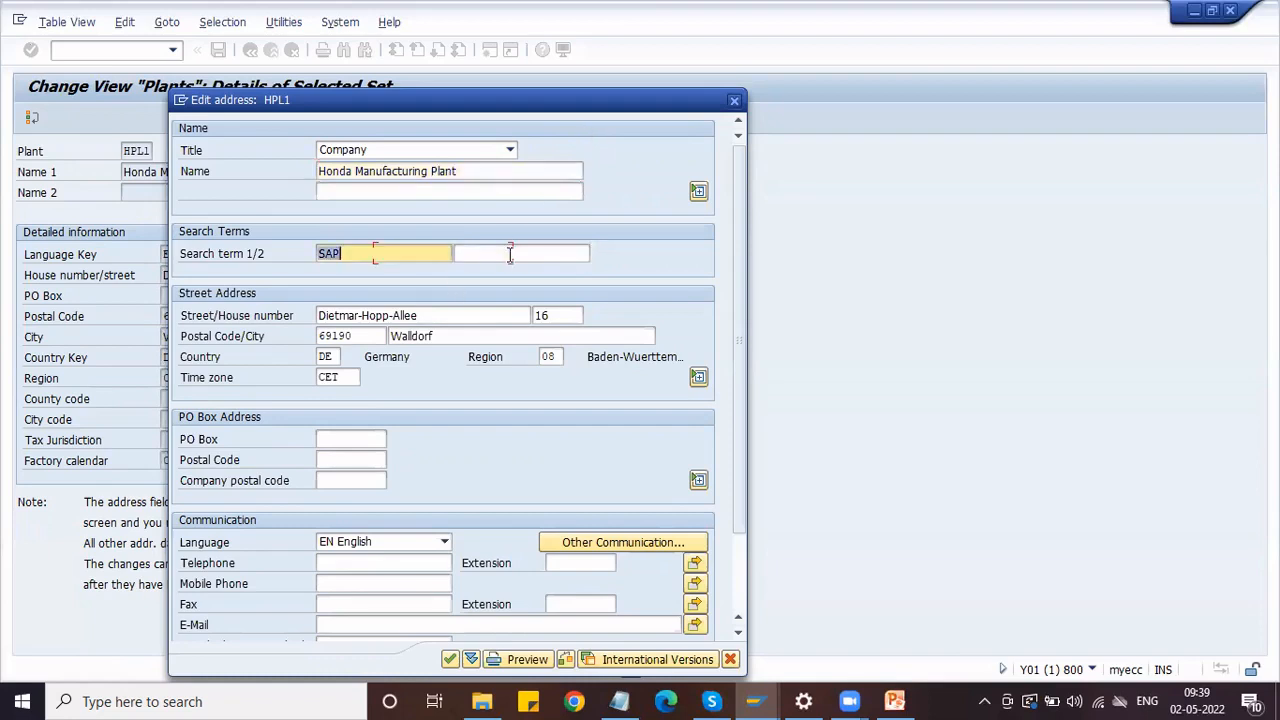
pyautogui.press('BackSpace')
pyautogui.press('Down')
pyautogui.press('Return')
# - Clear the copied street, house number, postal code, city, country, region and time zone from plant HPL1's address
pyautogui.press('Tab')
pyautogui.press('Tab')
pyautogui.press('BackSpace')
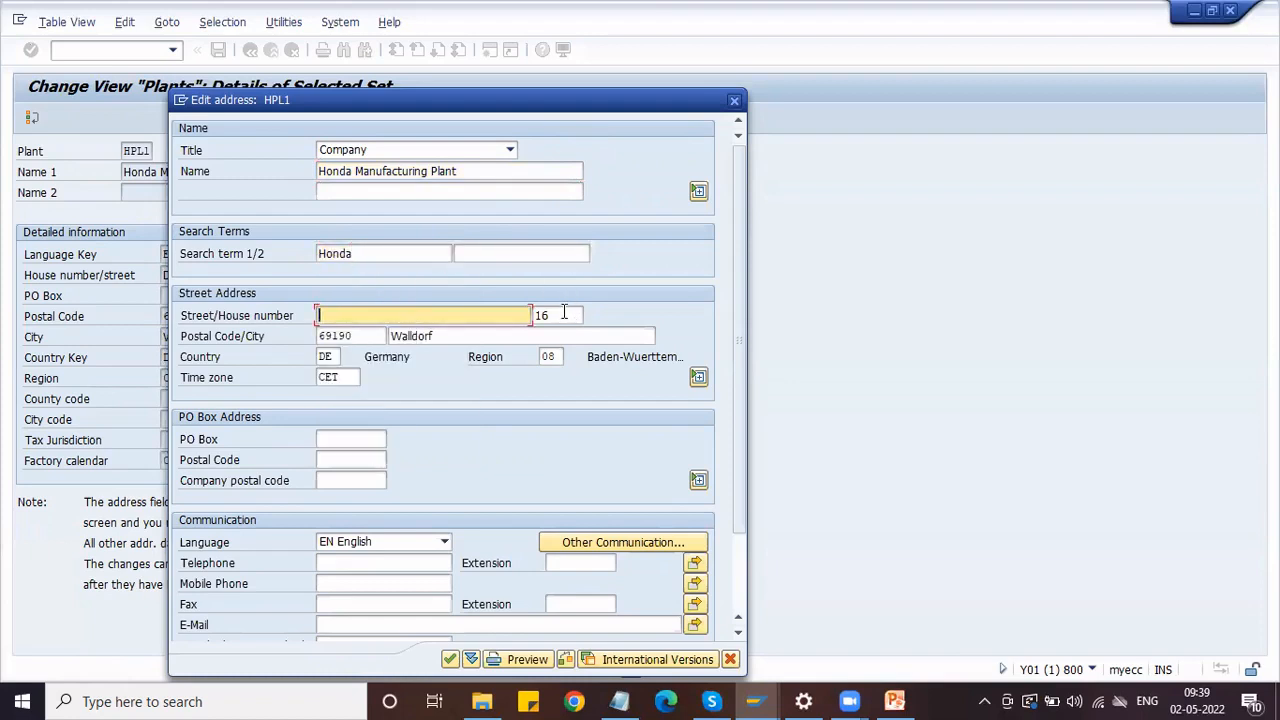
pyautogui.press('Tab')
pyautogui.press('BackSpace')
pyautogui.press('Tab')
pyautogui.press('BackSpace')
pyautogui.press('Tab')
pyautogui.press('BackSpace')
pyautogui.press('Tab')
pyautogui.press('BackSpace')
pyautogui.press('Tab')
pyautogui.press('BackSpace')
pyautogui.press('Tab')
pyautogui.press('BackSpace')
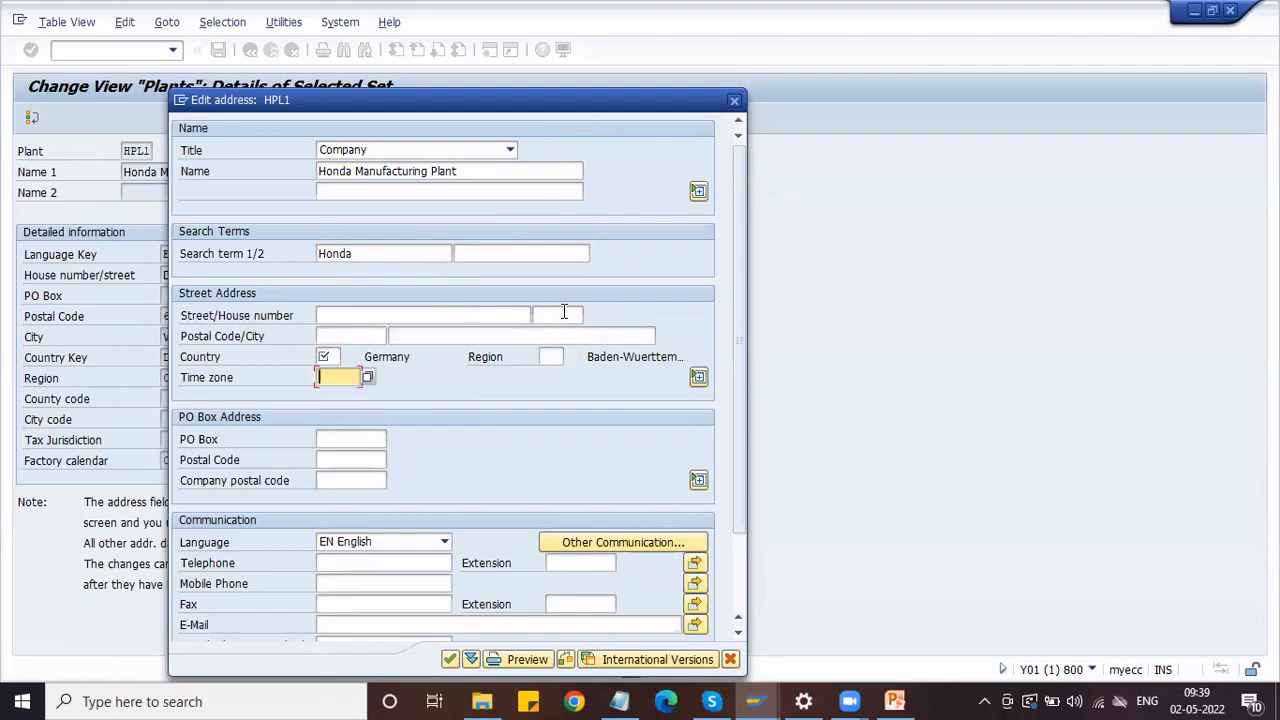
# - Enter plant HPL1's street, house number, postal code and city, with country IN and region 01
pyautogui.click(451, 315)
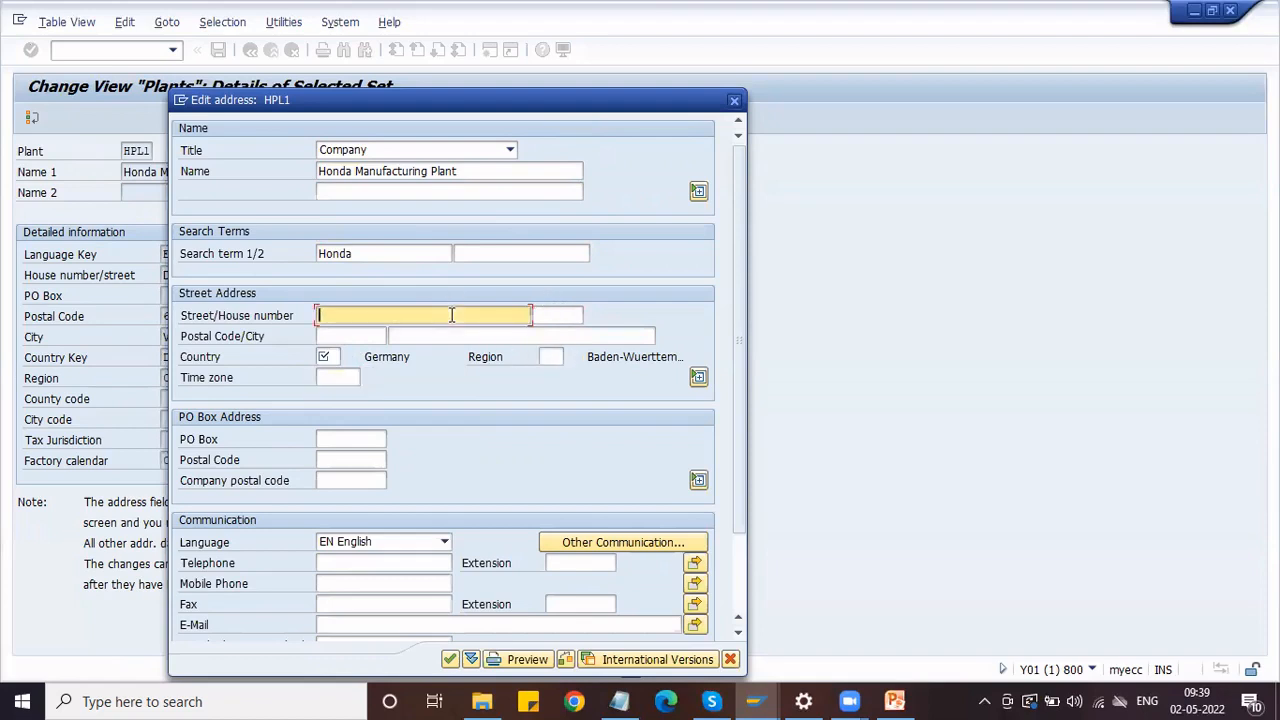
pyautogui.write('HD Street')
pyautogui.press('Tab')
pyautogui.write('123')
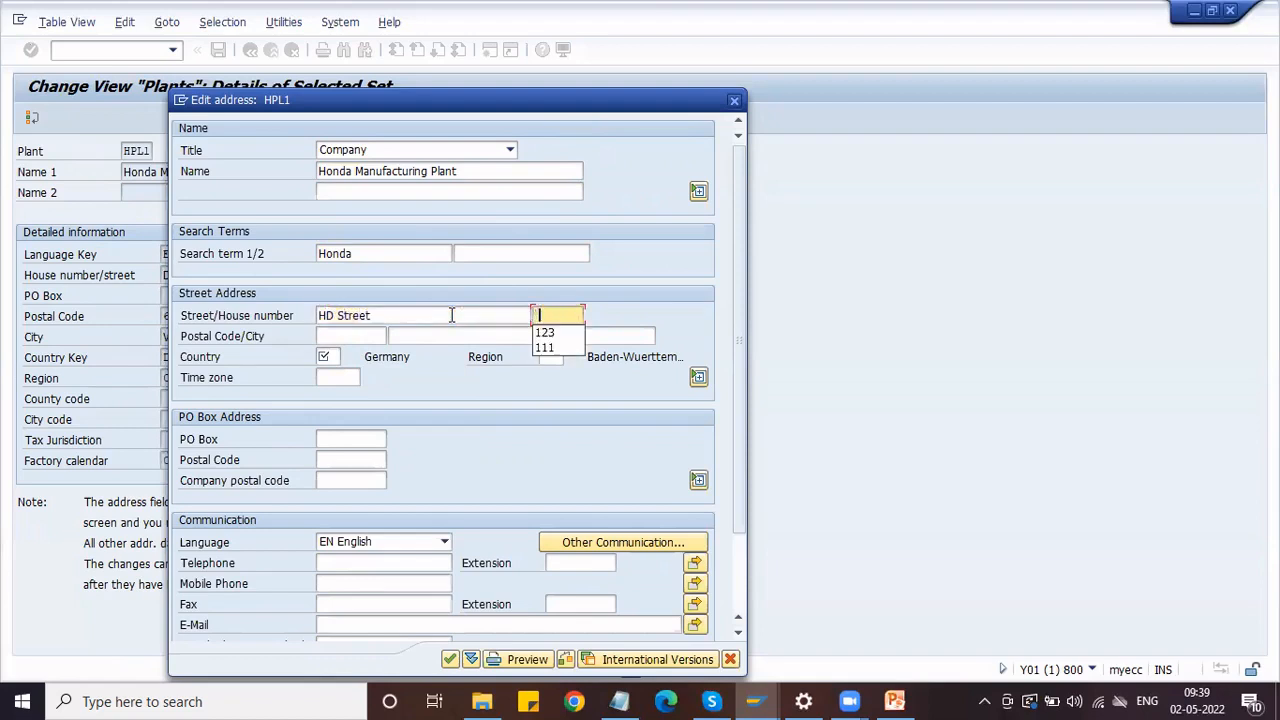
pyautogui.press('Tab')
pyautogui.write('500086')
pyautogui.press('Tab')
pyautogui.write('hyderabad')
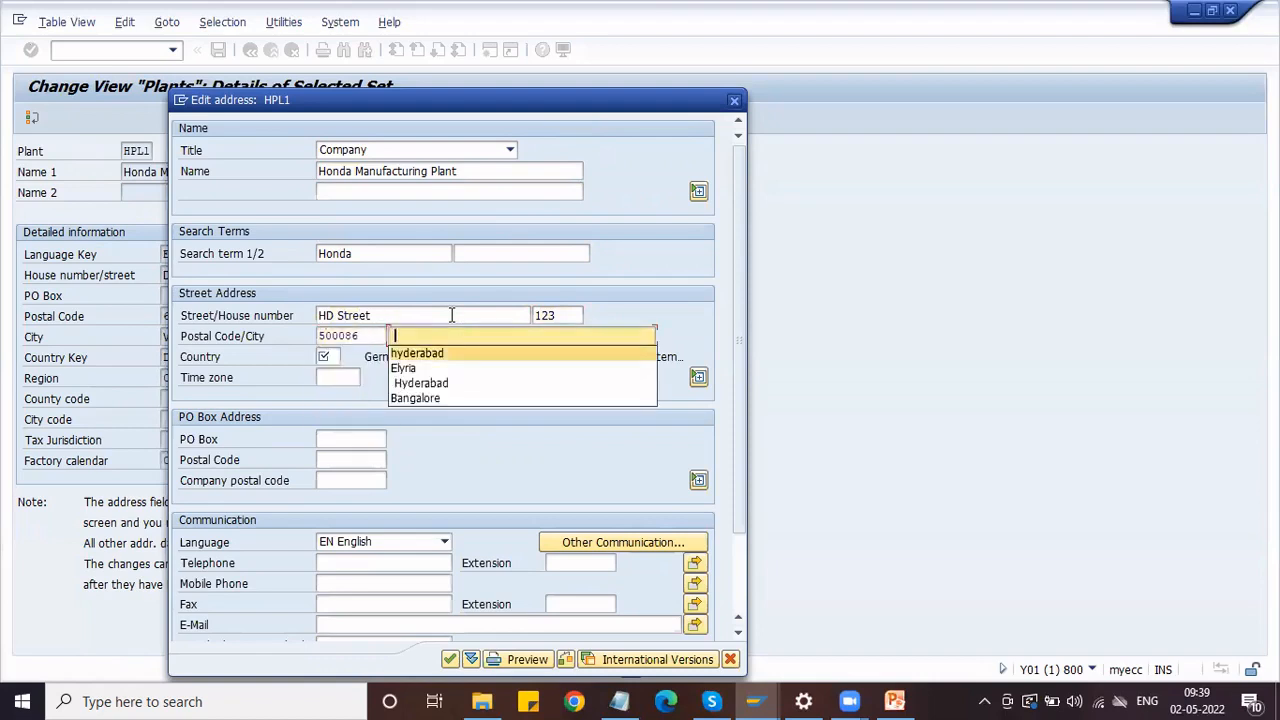
pyautogui.press('Tab')
pyautogui.write('IN')
pyautogui.press('Tab')
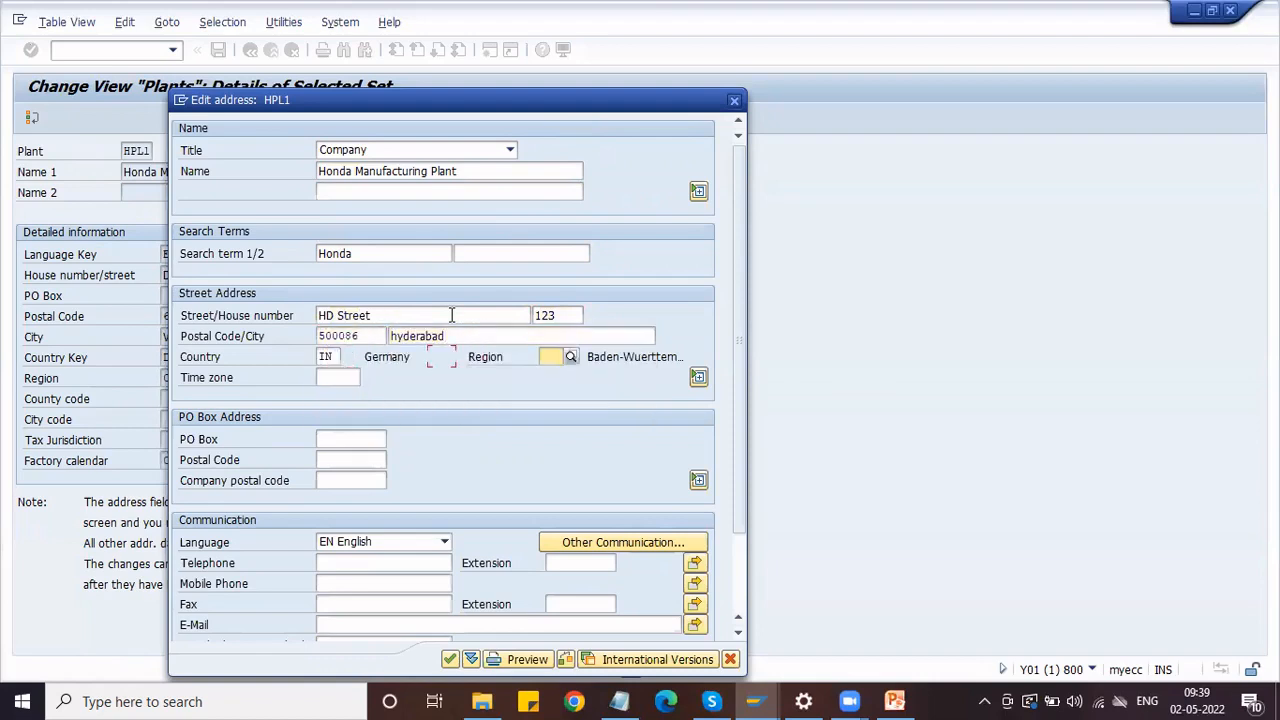
pyautogui.write('01')
# - Fill in the telephone number for plant HPL1 and confirm its address data
pyautogui.click(330, 563)
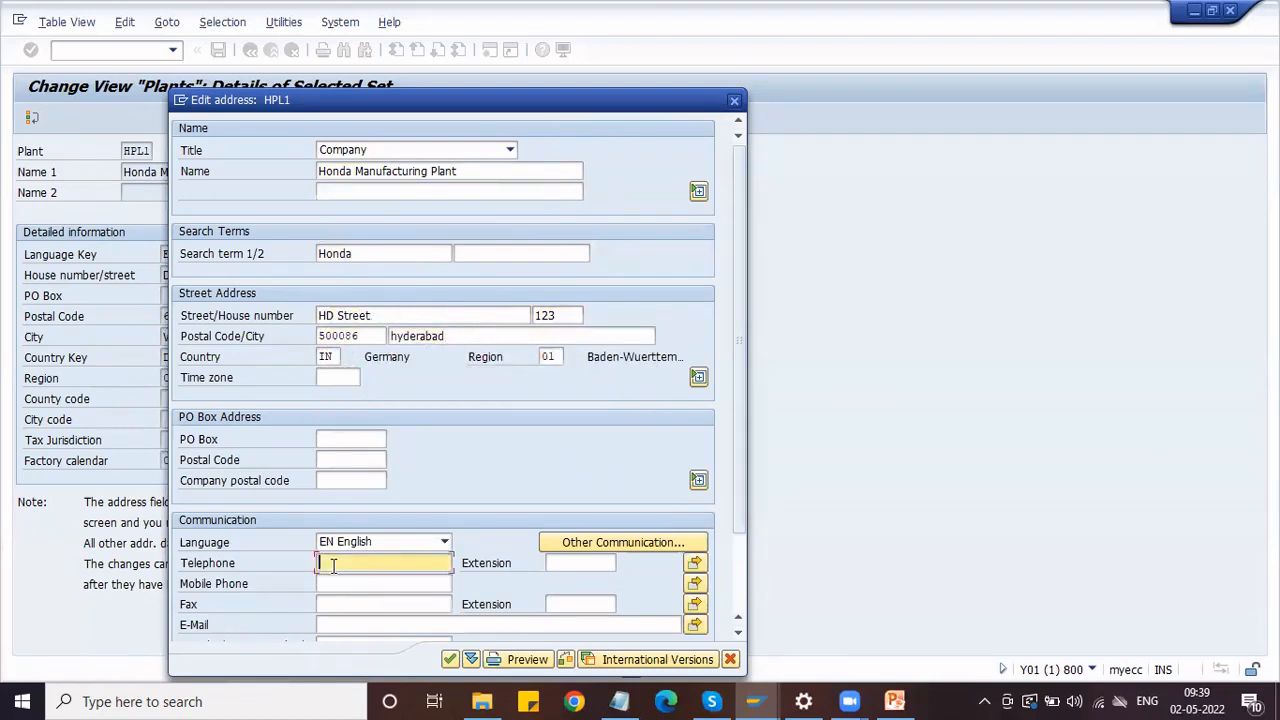
pyautogui.press('Return')
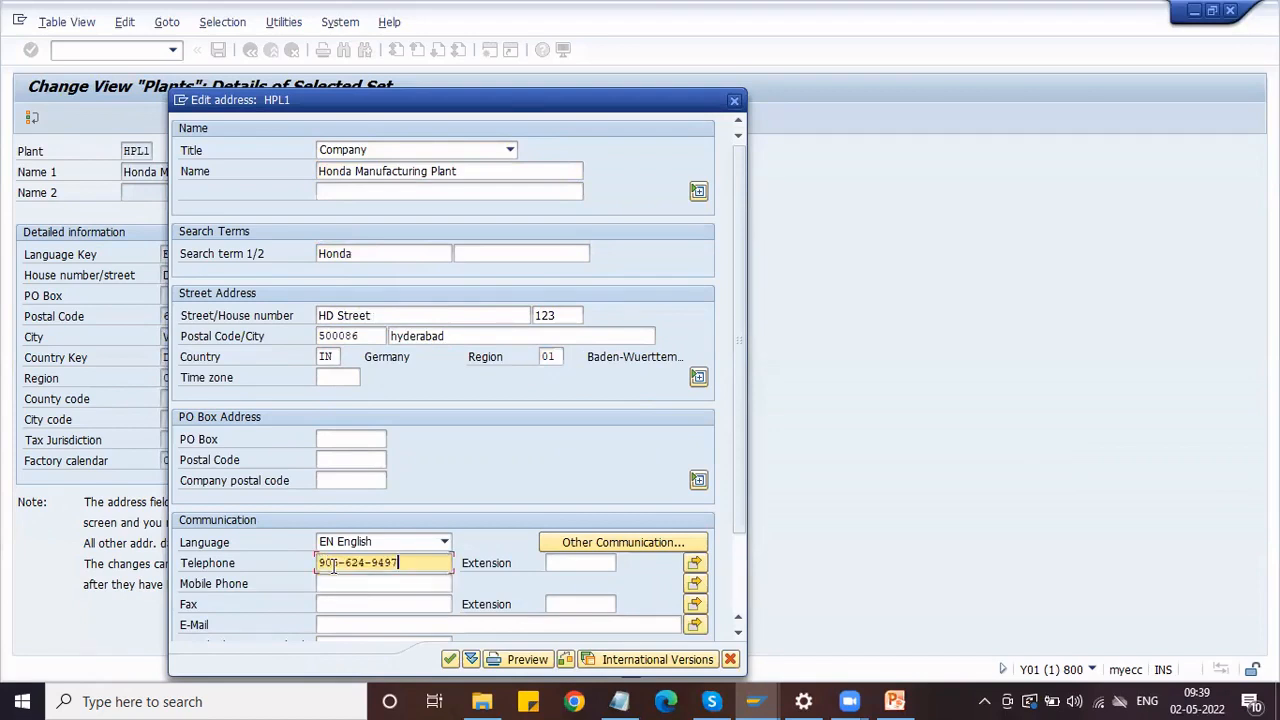
pyautogui.click(450, 661)
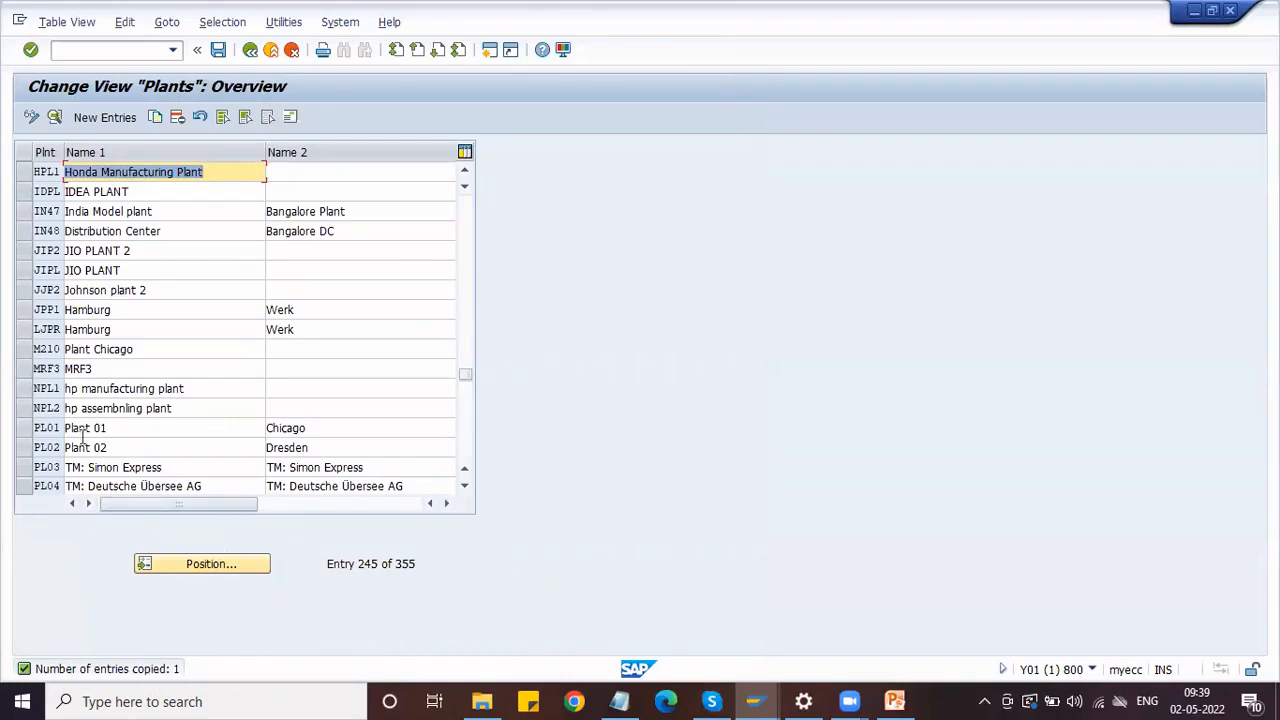
# - Copy plant HPL1 to a new plant with the code HPL2
pyautogui.click(26, 176)
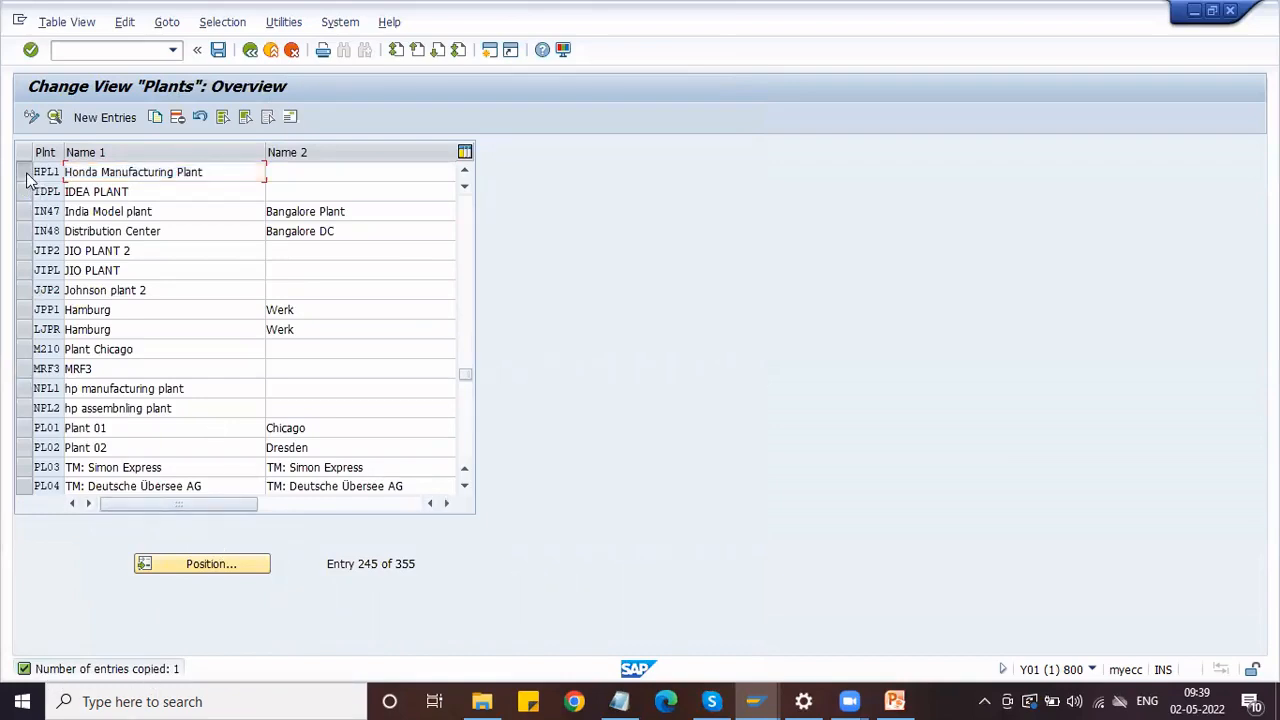
pyautogui.click(155, 117)
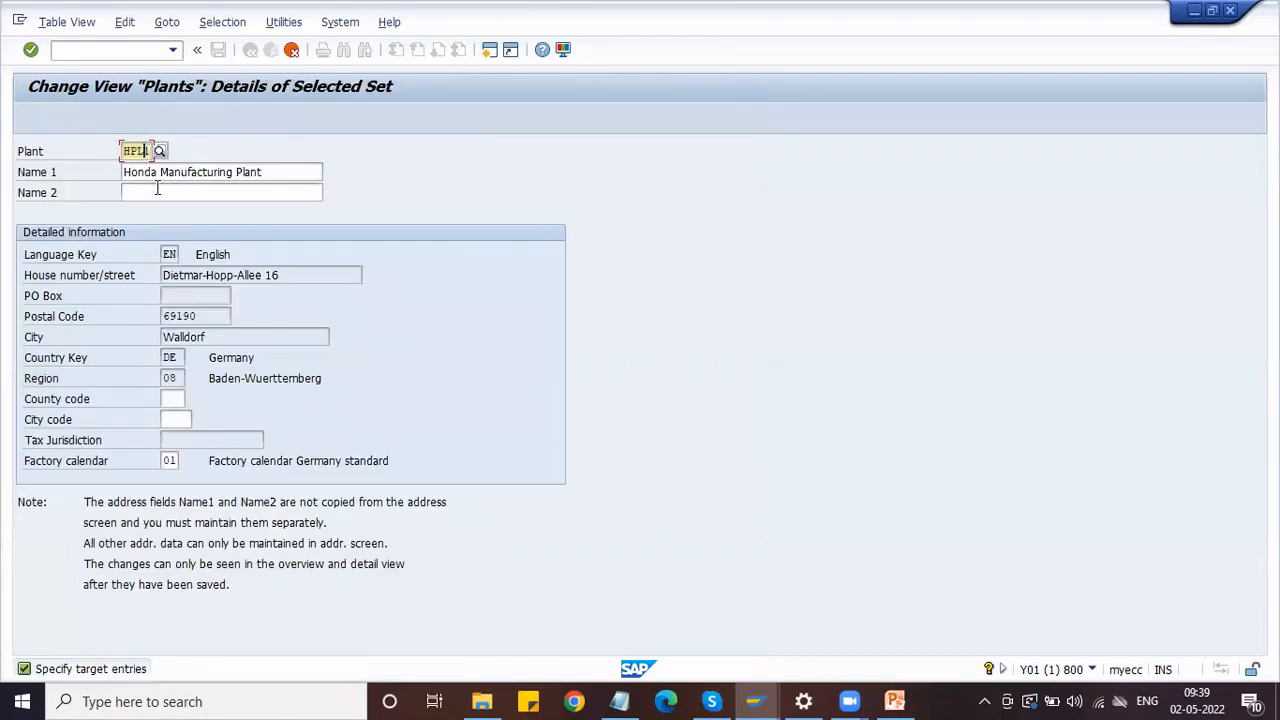
pyautogui.press('BackSpace')
pyautogui.write('2')
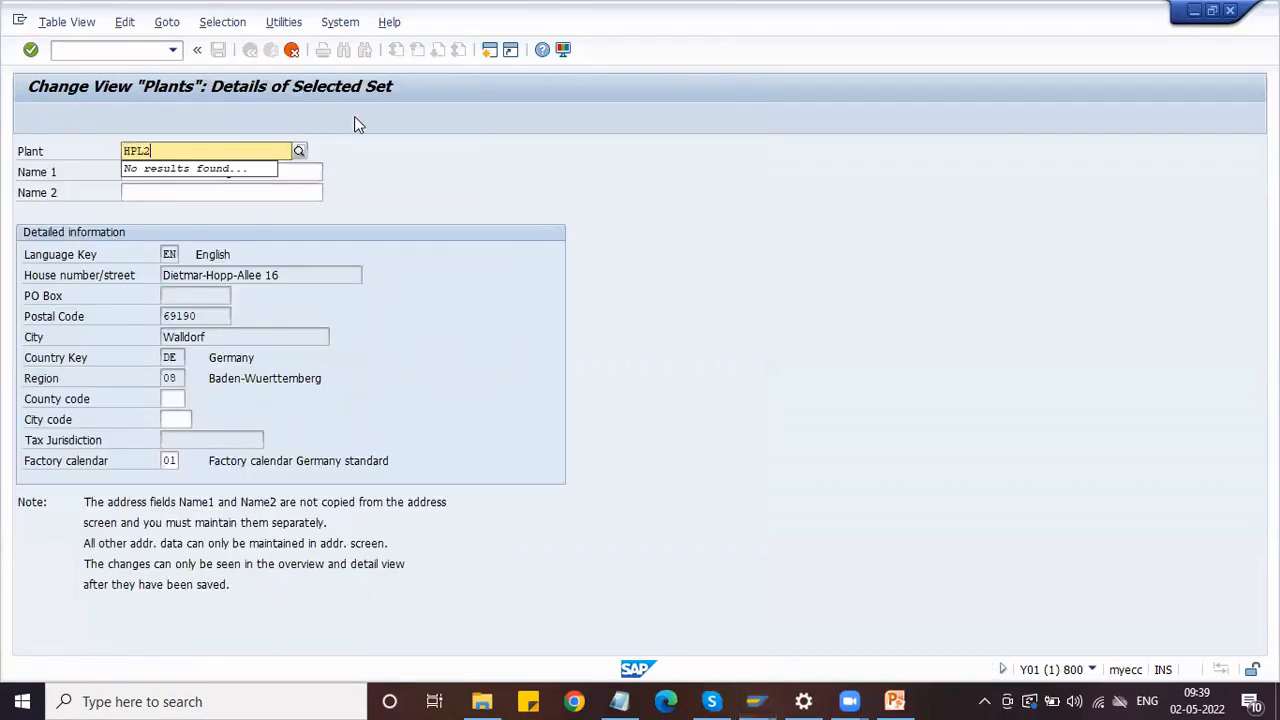
pyautogui.click(369, 146)
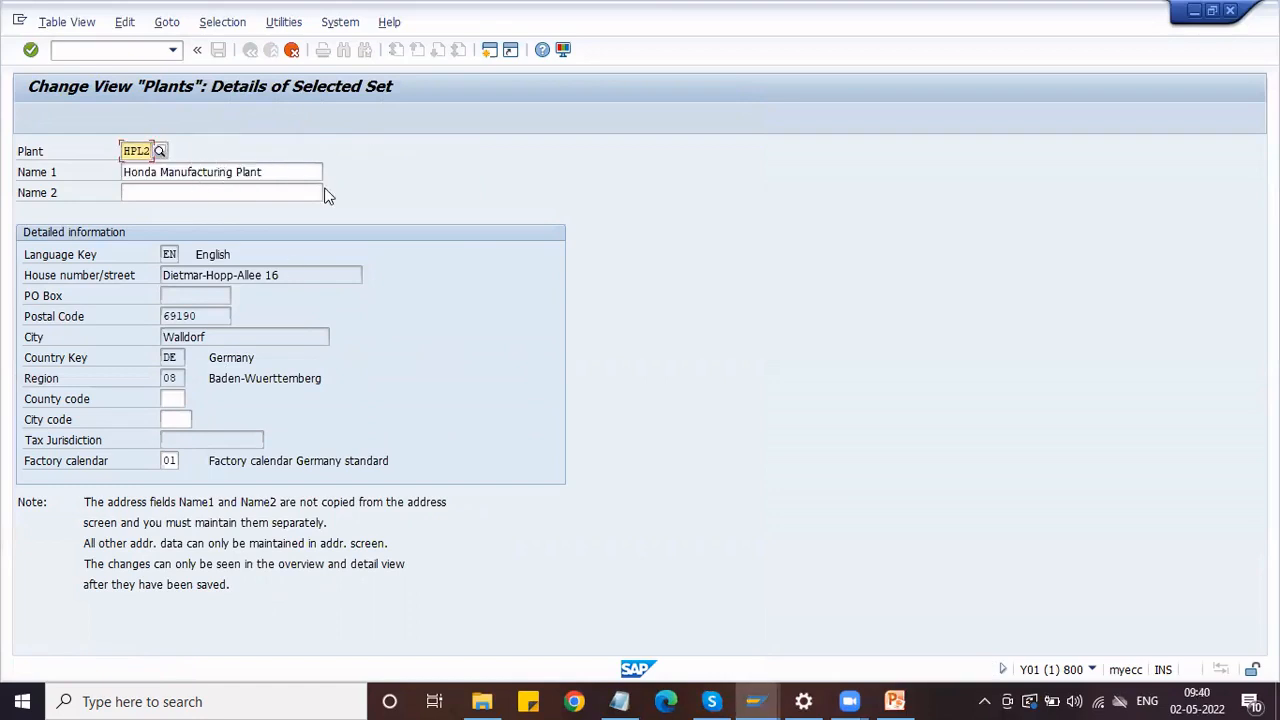
# - Set Name 1 of plant HPL2 to Honda Assembling Plant and continue to its address data
pyautogui.click(255, 193)
pyautogui.hotkey('shift', 'Tab')
pyautogui.press('BackSpace')
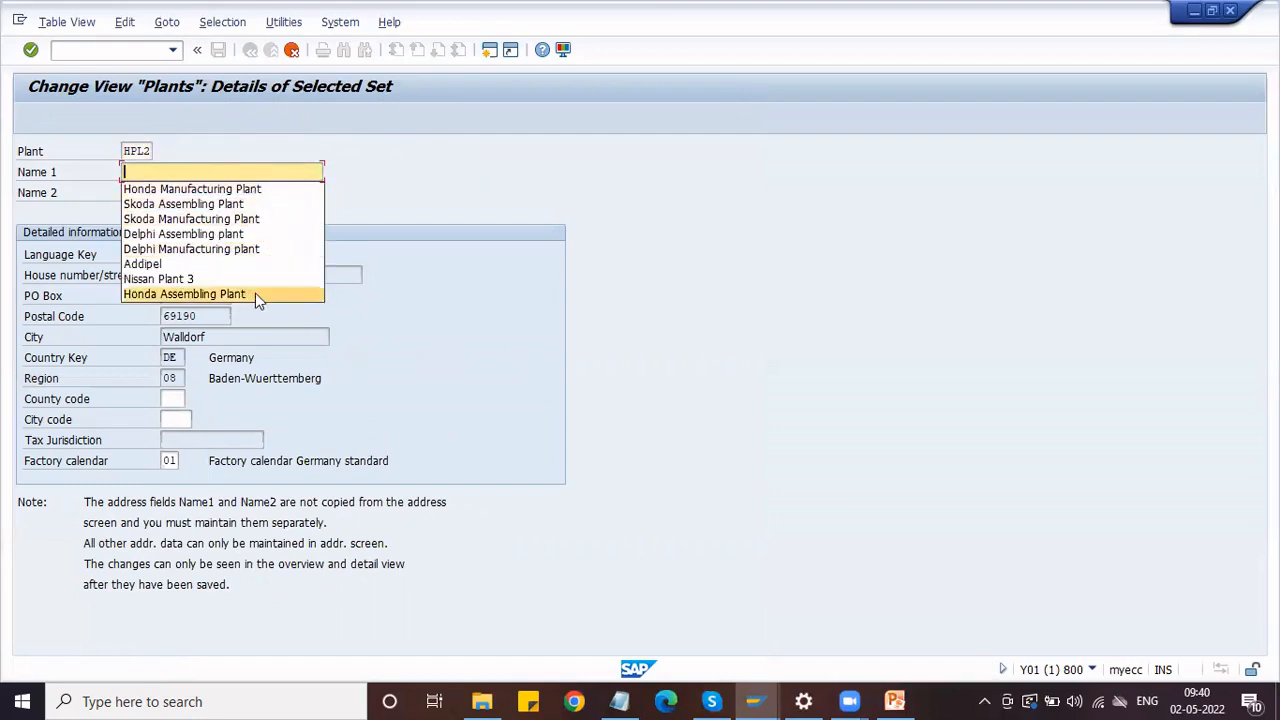
pyautogui.click(200, 294)
pyautogui.press('Return')
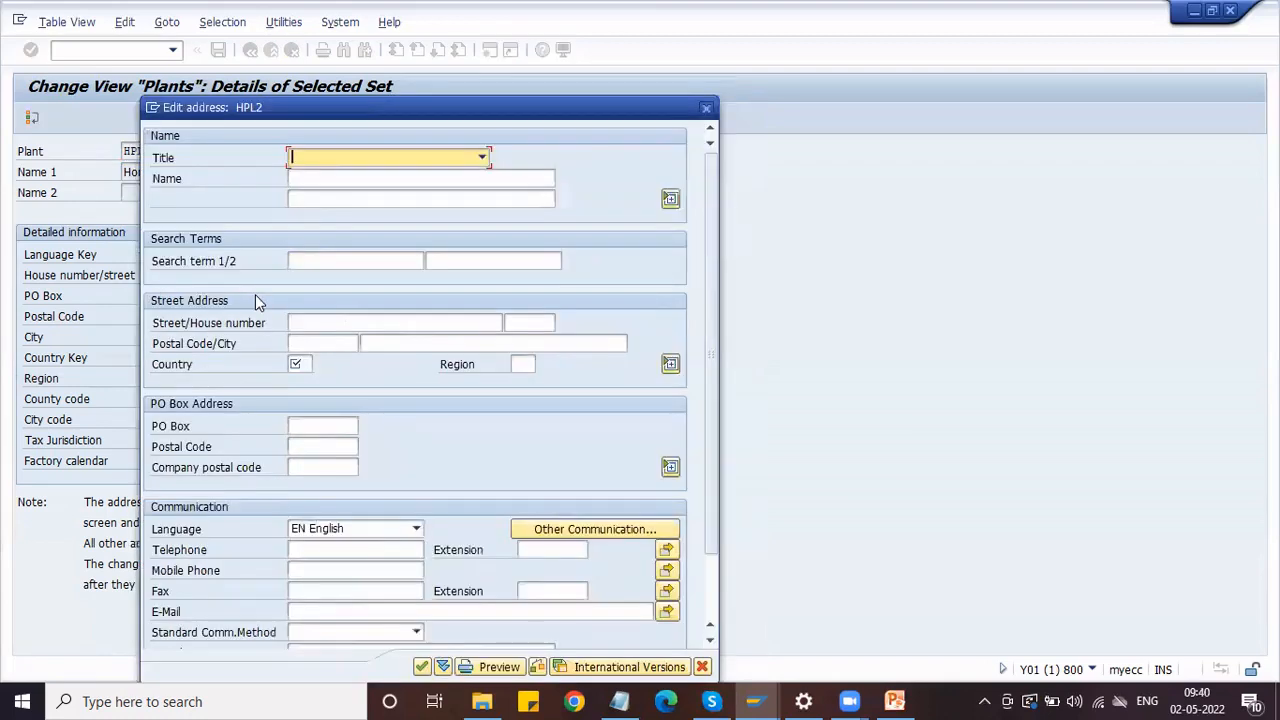
# - In plant HPL2's address, set the title to Company, the name to Honda Assembling Plant and the first search term to Honda
pyautogui.click(327, 158)
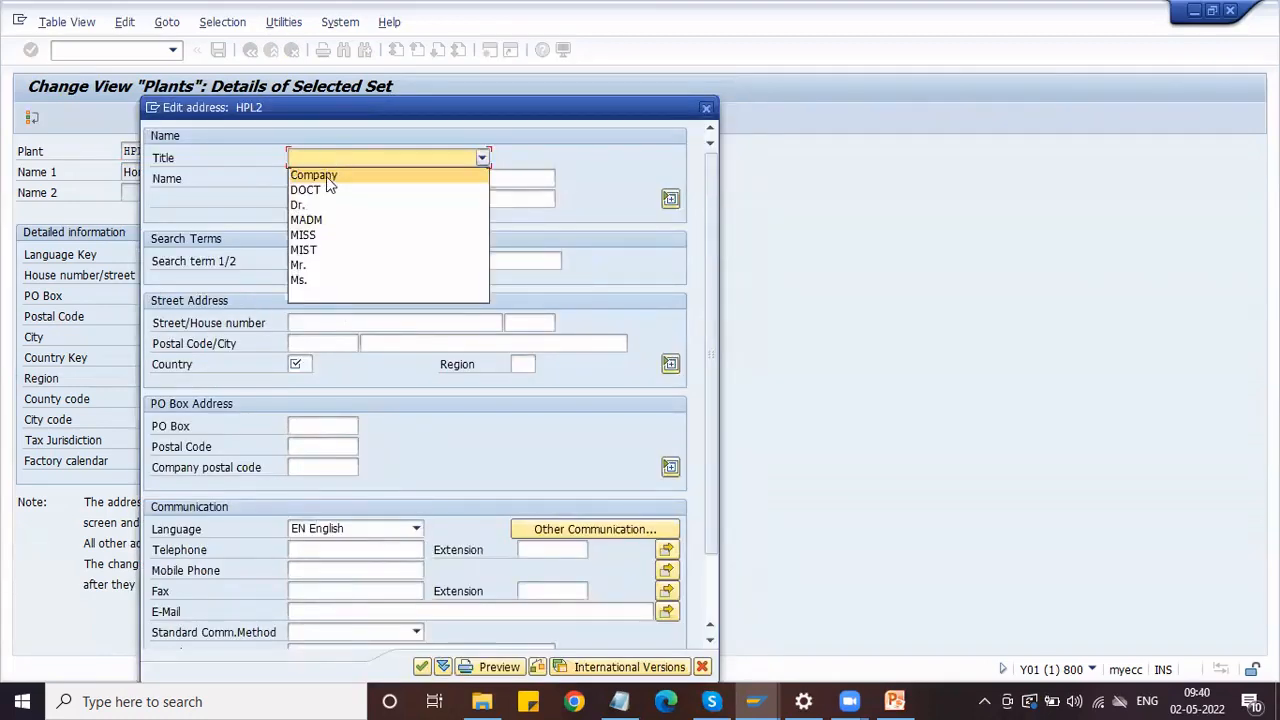
pyautogui.click(327, 176)
pyautogui.click(327, 178)
pyautogui.write('Ho')
pyautogui.press('Down')
pyautogui.press('Return')
pyautogui.doubleClick(328, 180)
pyautogui.click(328, 180)
pyautogui.press('Delete')
pyautogui.press('Delete')
pyautogui.press('Delete')
pyautogui.press('Delete')
pyautogui.press('Delete')
pyautogui.press('Delete')
pyautogui.press('Delete')
pyautogui.press('Delete')
pyautogui.press('Delete')
pyautogui.press('Delete')
pyautogui.press('Delete')
pyautogui.press('Delete')
pyautogui.press('Delete')
pyautogui.press('Delete')
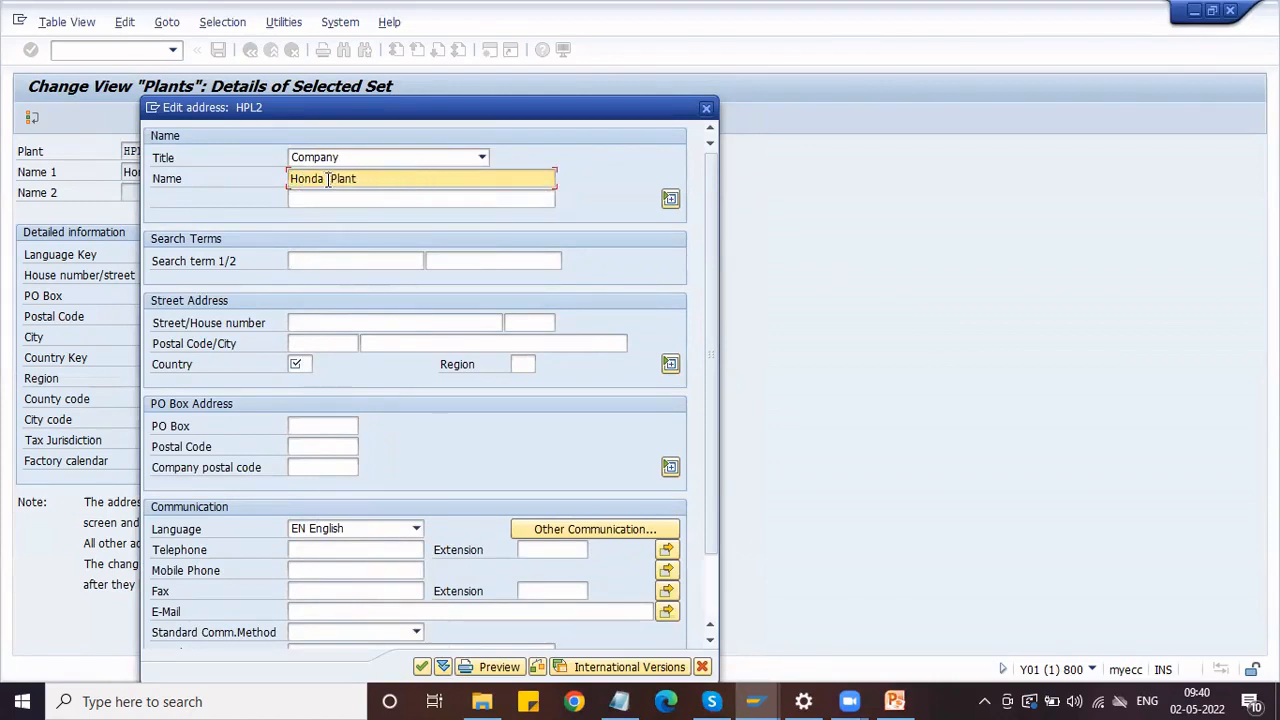
pyautogui.write('Assembling')
pyautogui.click(345, 260)
pyautogui.write('Honda')
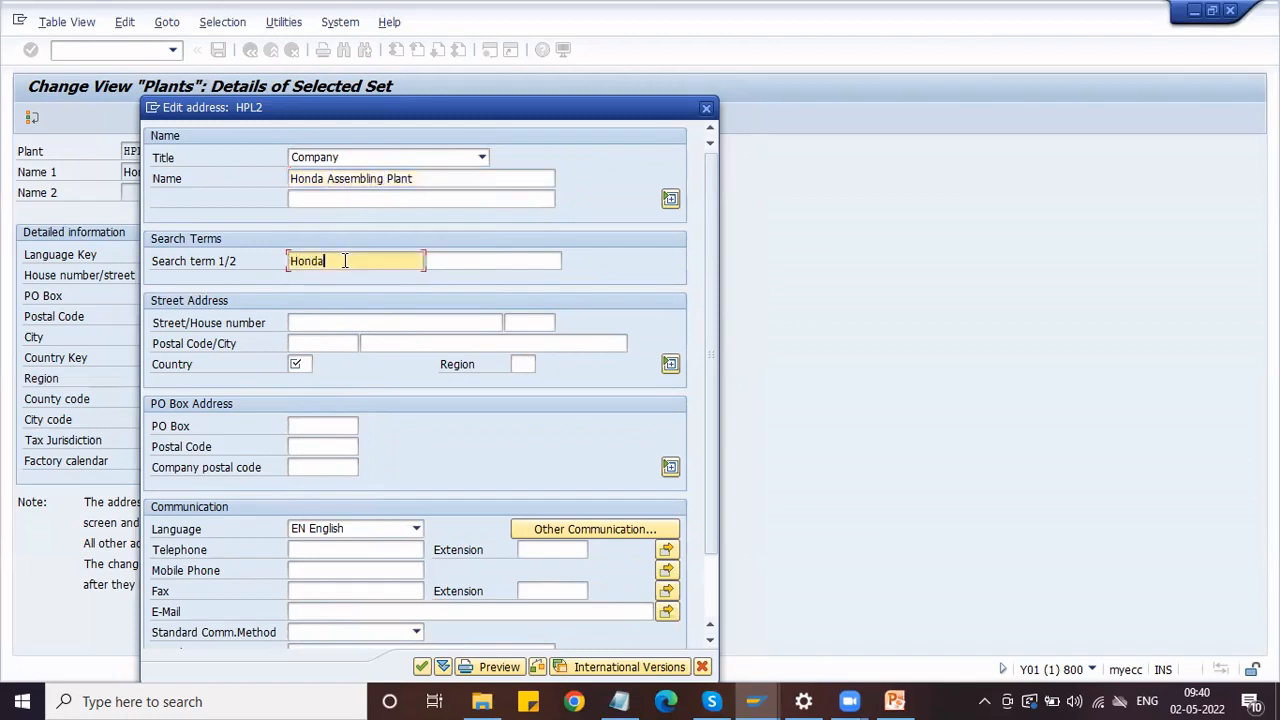
# - Enter the street, house number, postal code and city in plant HPL2's address
pyautogui.click(337, 320)
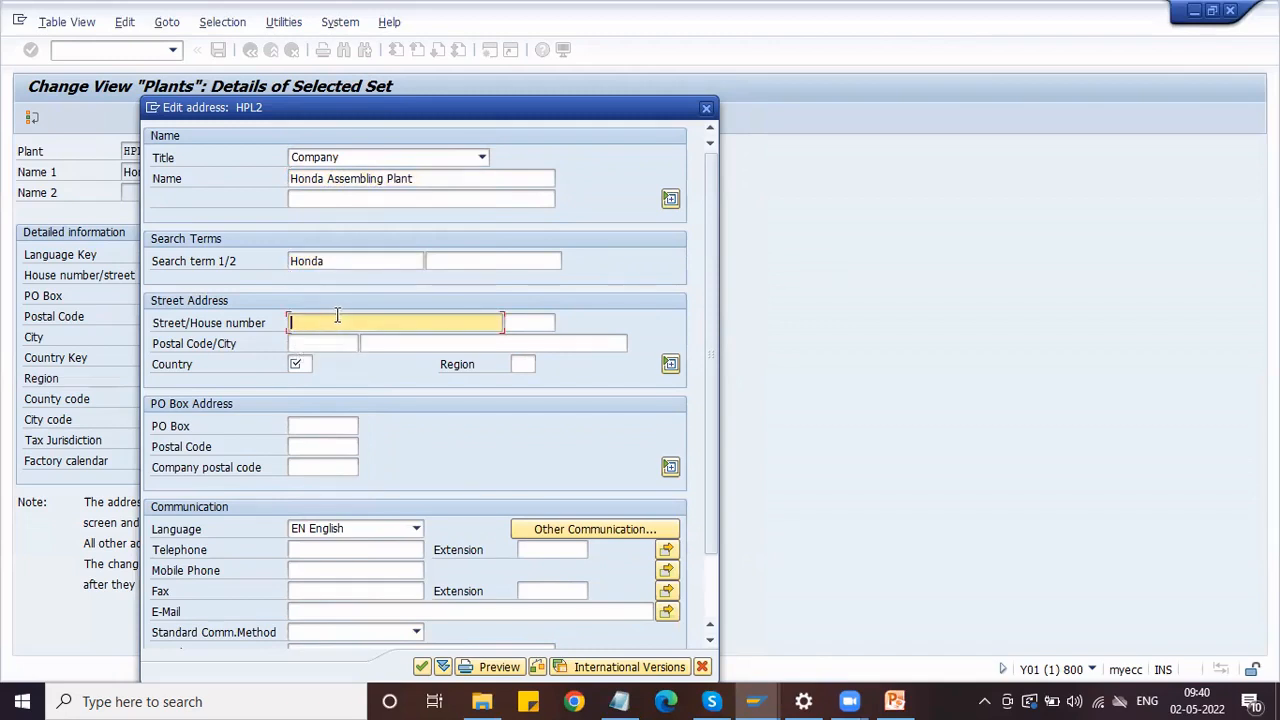
pyautogui.write('H Street')
pyautogui.press('Tab')
pyautogui.write('123')
pyautogui.press('Tab')
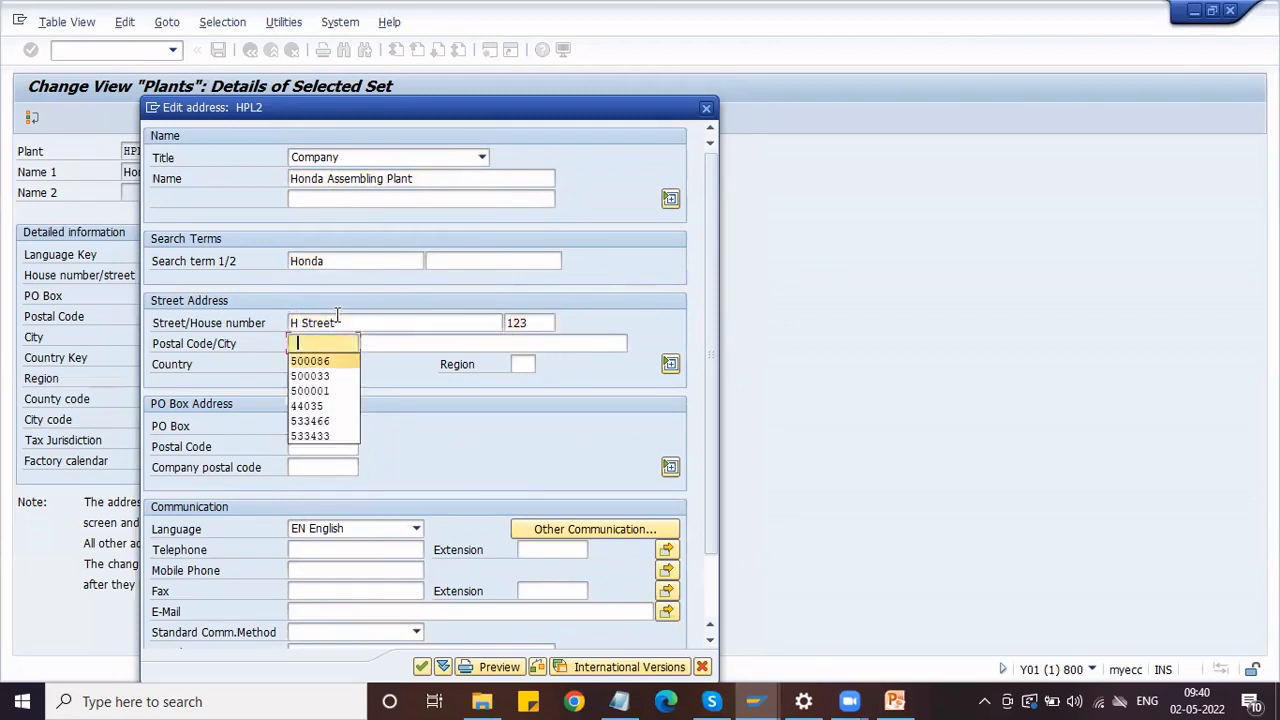
pyautogui.press('Return')
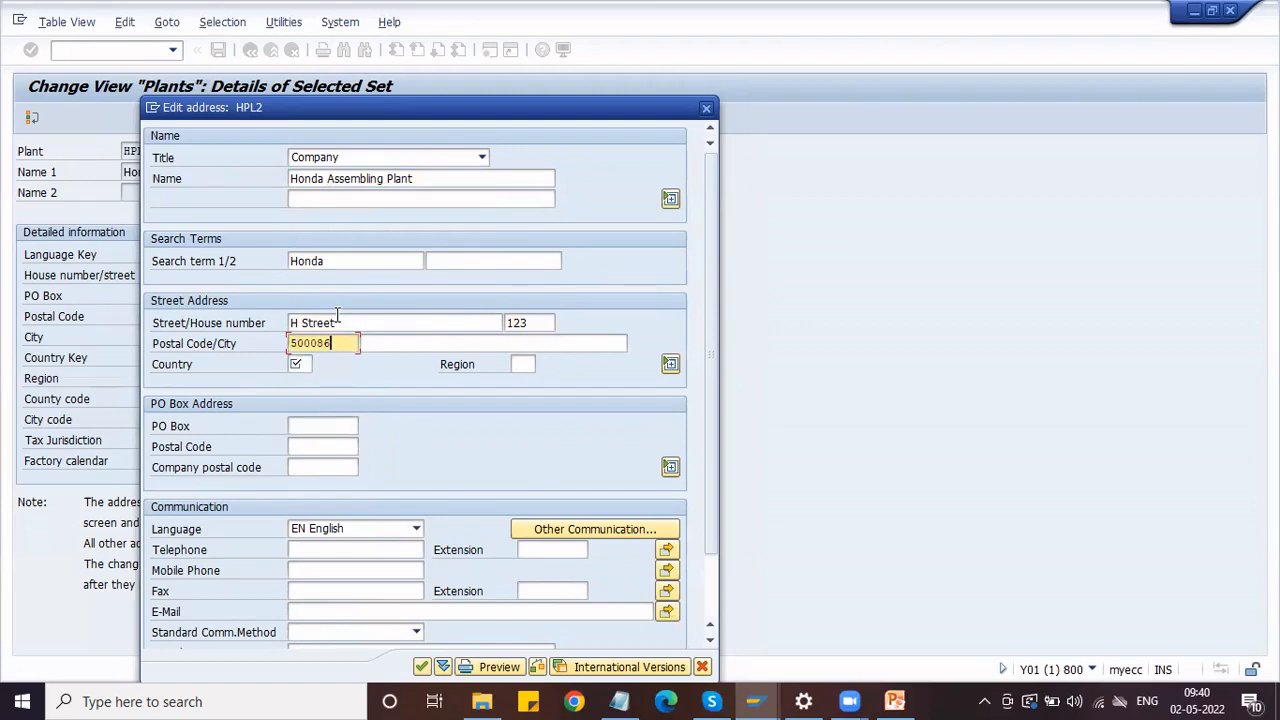
pyautogui.click(383, 342)
pyautogui.press('Down')
pyautogui.press('Down')
pyautogui.press('Down')
pyautogui.press('Down')
pyautogui.press('Return')
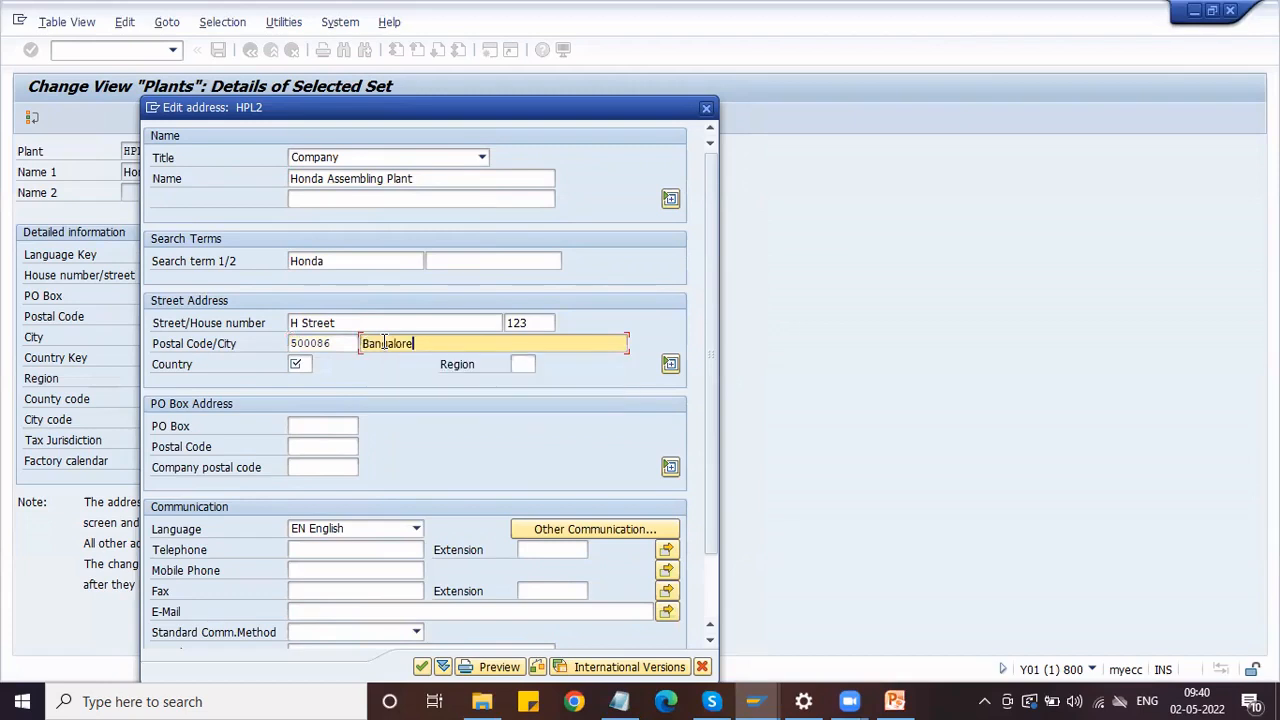
pyautogui.click(294, 344)
# - Set plant HPL2's country to IN and region to 01, and confirm the address data
pyautogui.click(297, 363)
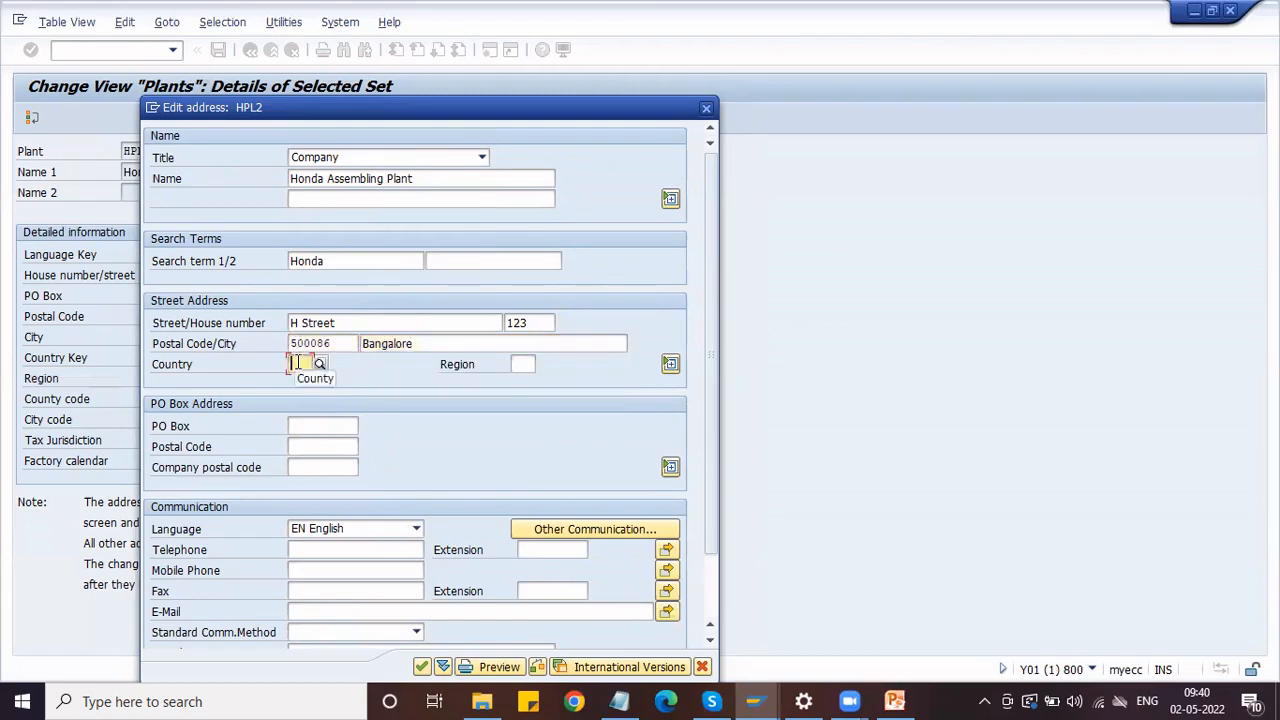
pyautogui.write('IN')
pyautogui.press('Tab')
pyautogui.write('01')
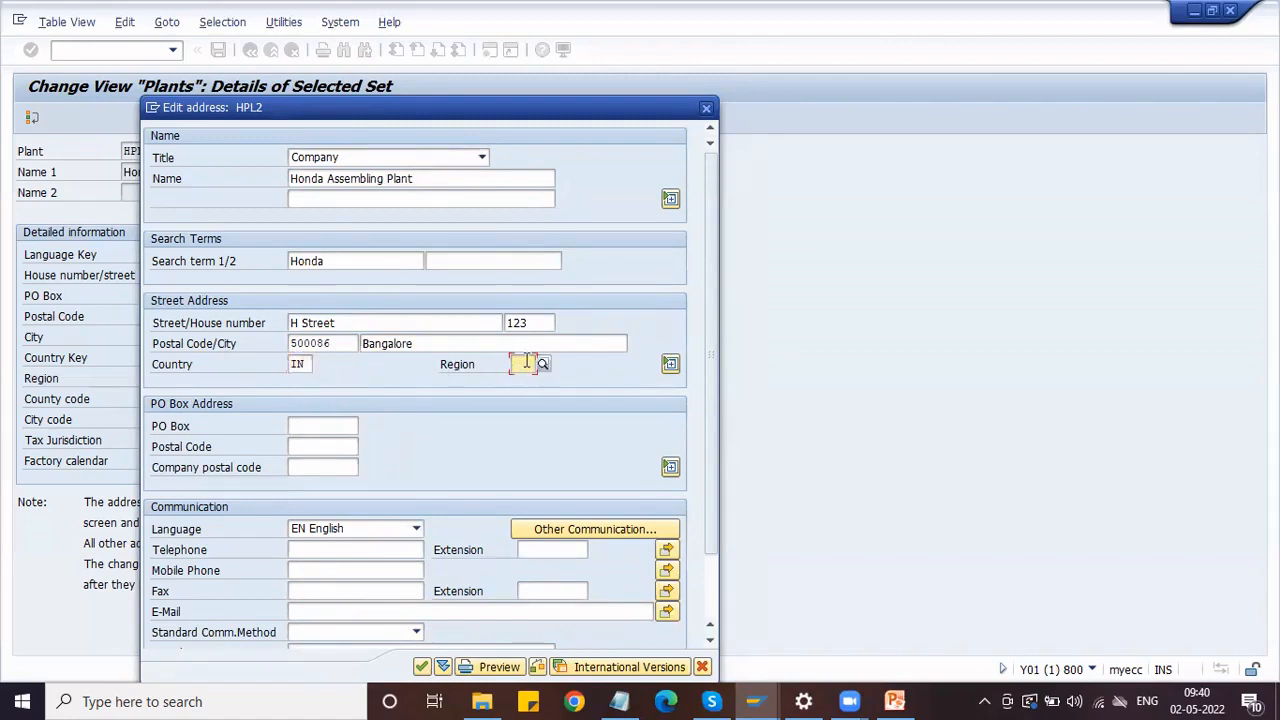
pyautogui.press('Return')
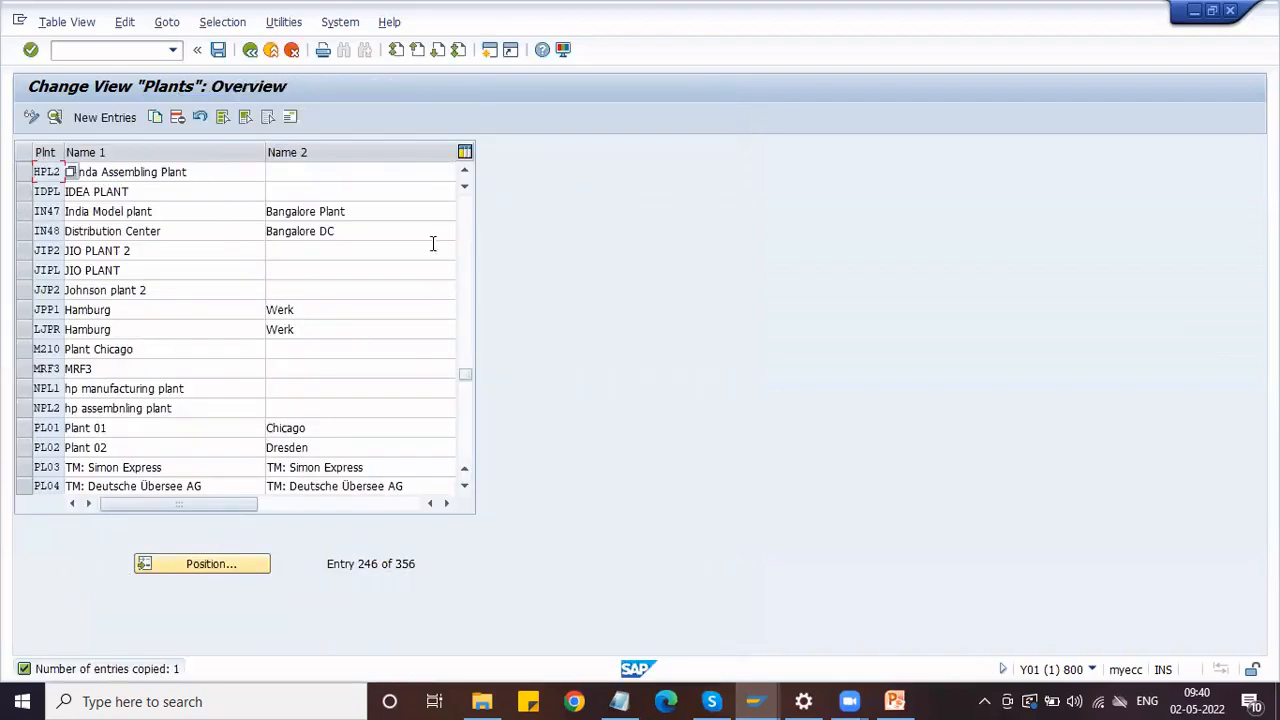
# - Check plants HPL1 and HPL2 in the overview and save them to the Honda Automotives LTD customizing request
pyautogui.click(464, 171)
pyautogui.click(138, 174)
pyautogui.click(152, 191)
pyautogui.click(115, 171)
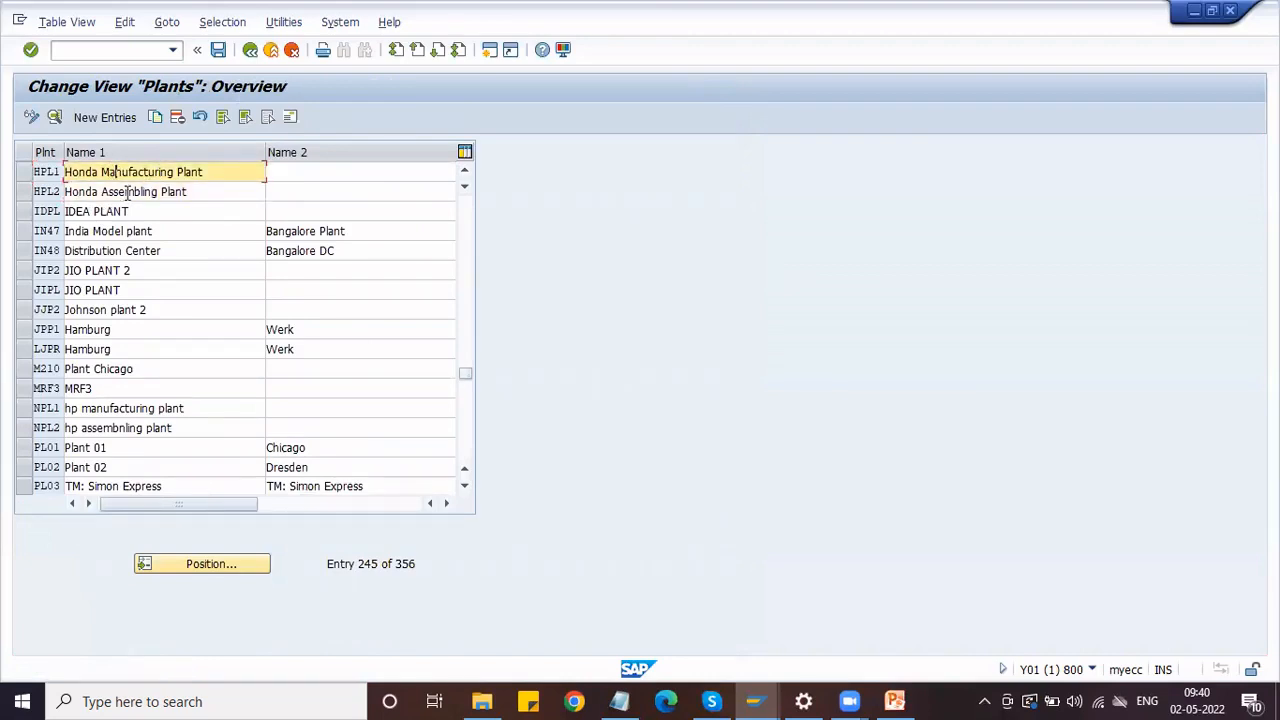
pyautogui.click(124, 190)
pyautogui.click(218, 50)
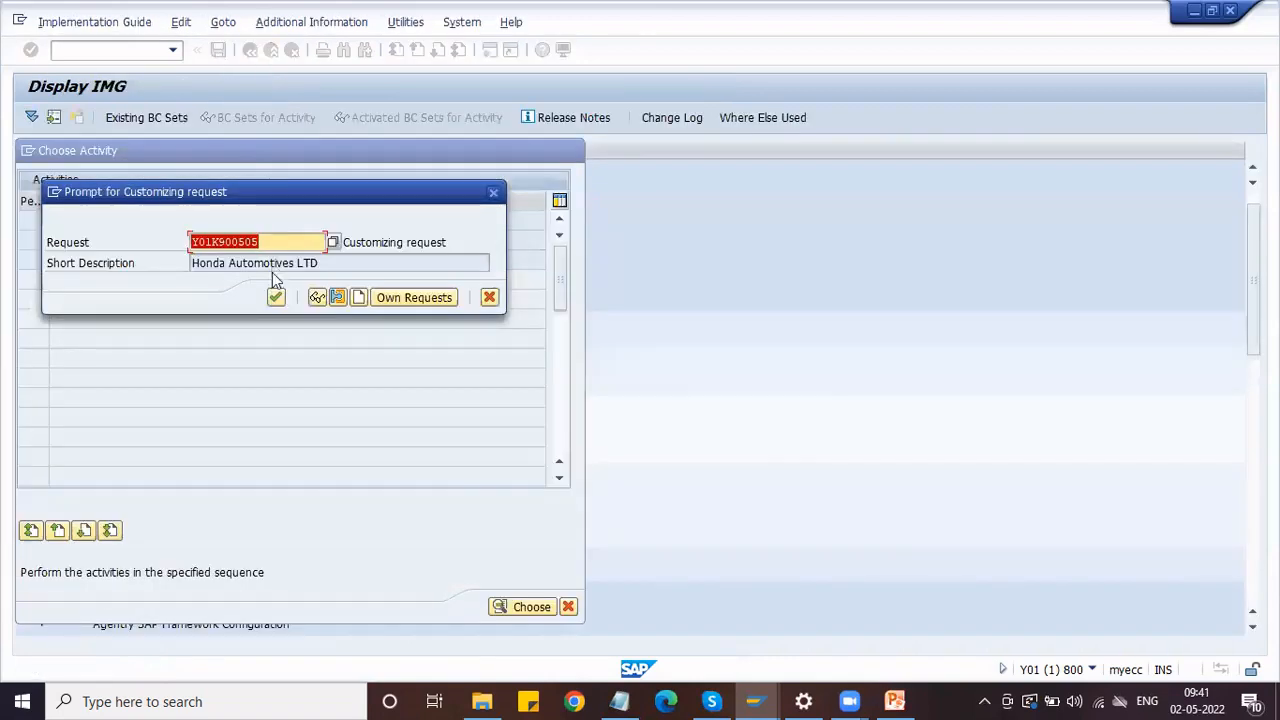
pyautogui.click(276, 296)
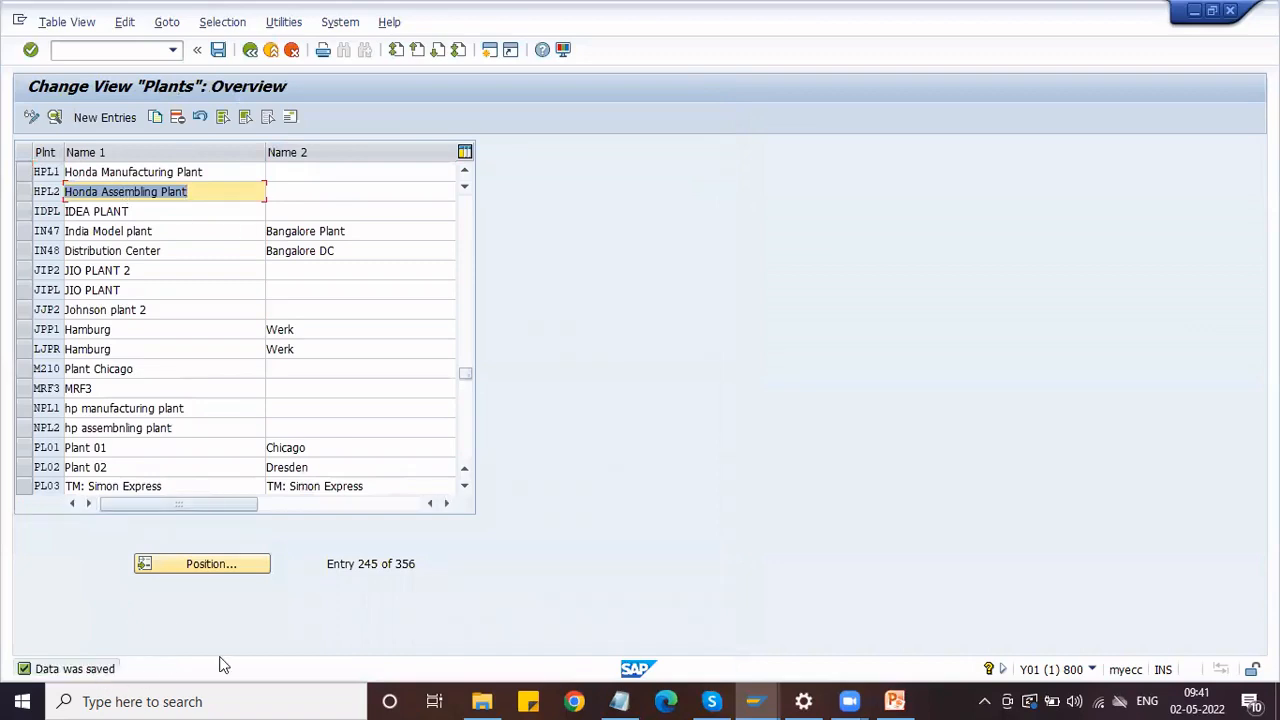
# - Review the plant level on the PowerPoint enterprise structure slide, return to SAP and leave the plants overview
pyautogui.click(895, 701)
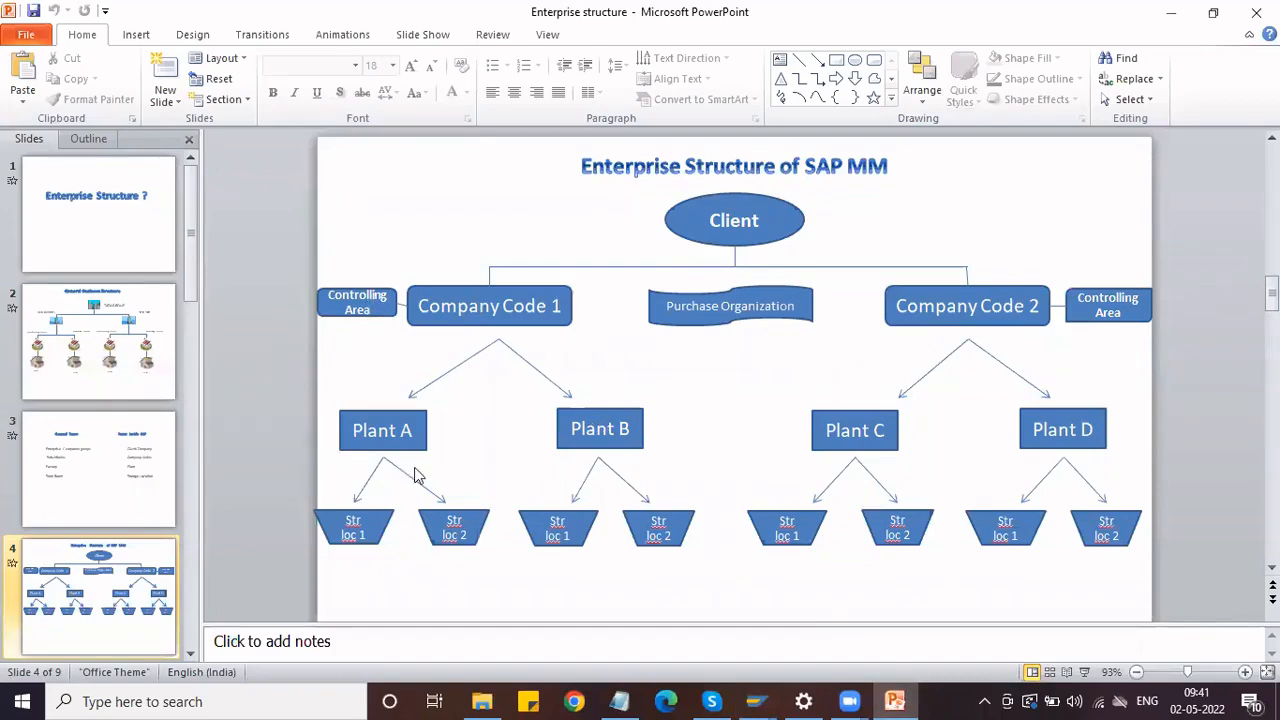
pyautogui.click(1172, 12)
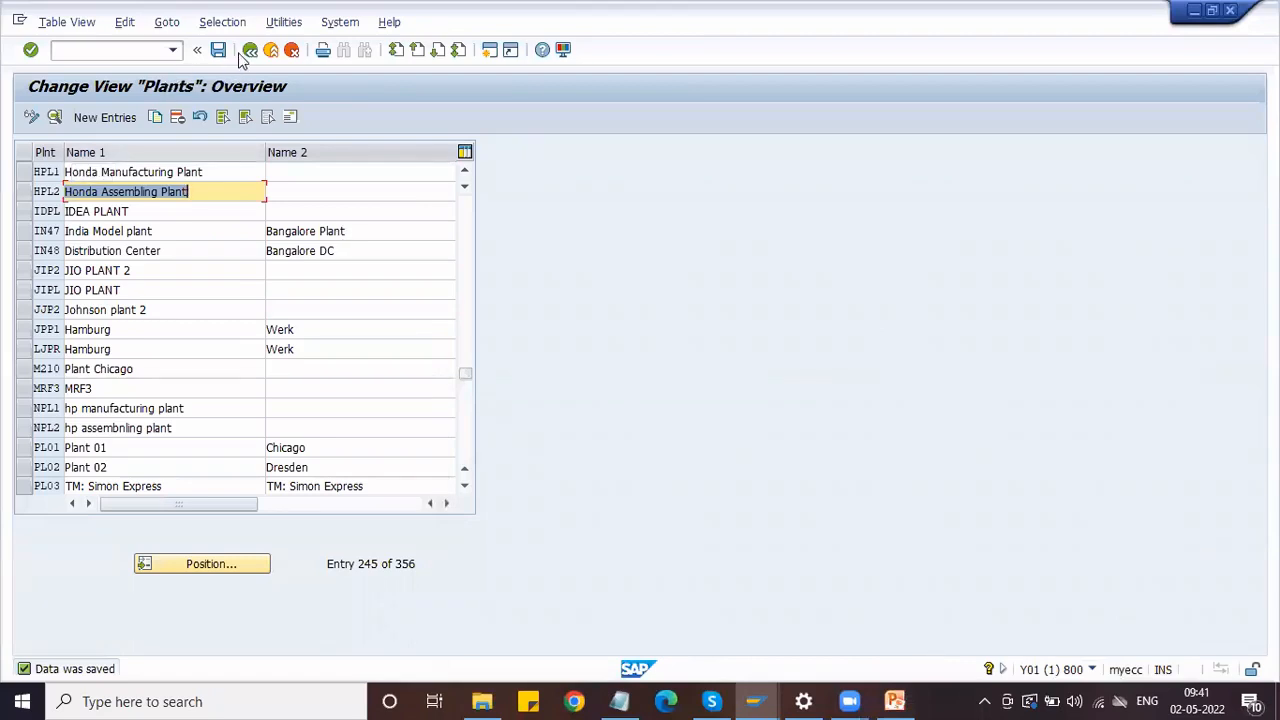
pyautogui.click(249, 50)
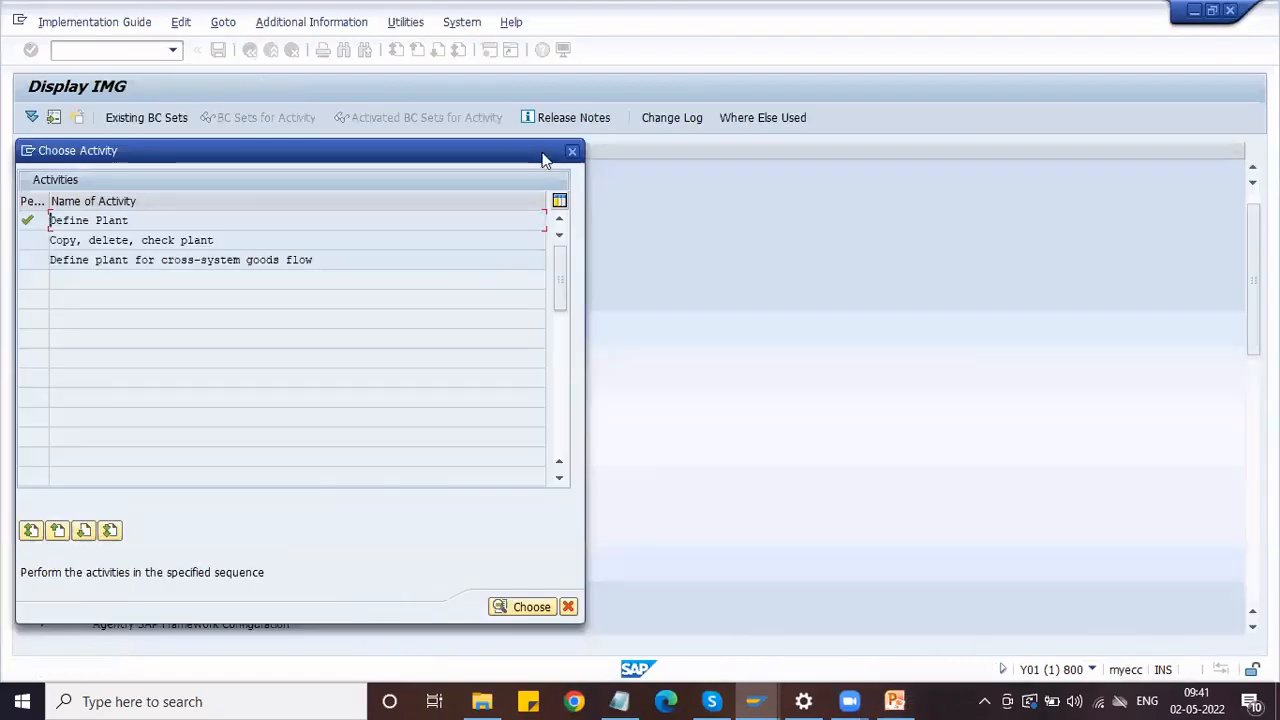
# - Close the plant activity selection and open storage location maintenance under the Materials Management definition
pyautogui.click(571, 153)
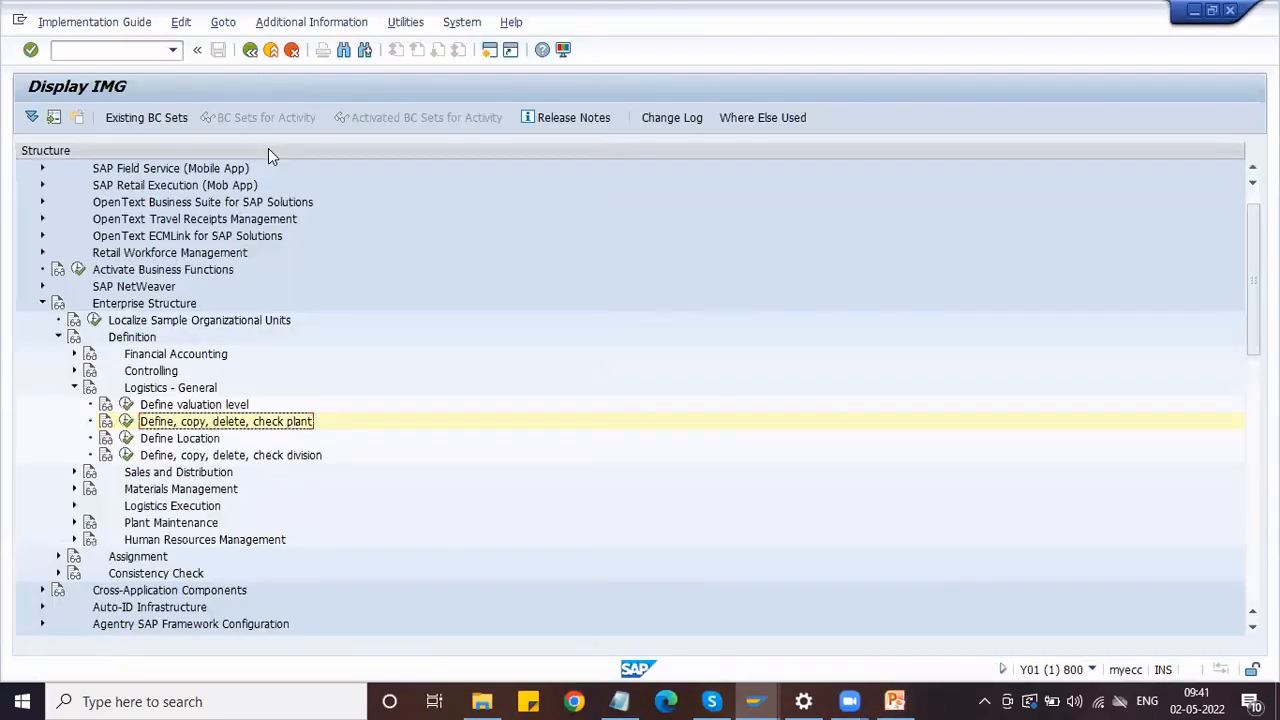
pyautogui.click(73, 388)
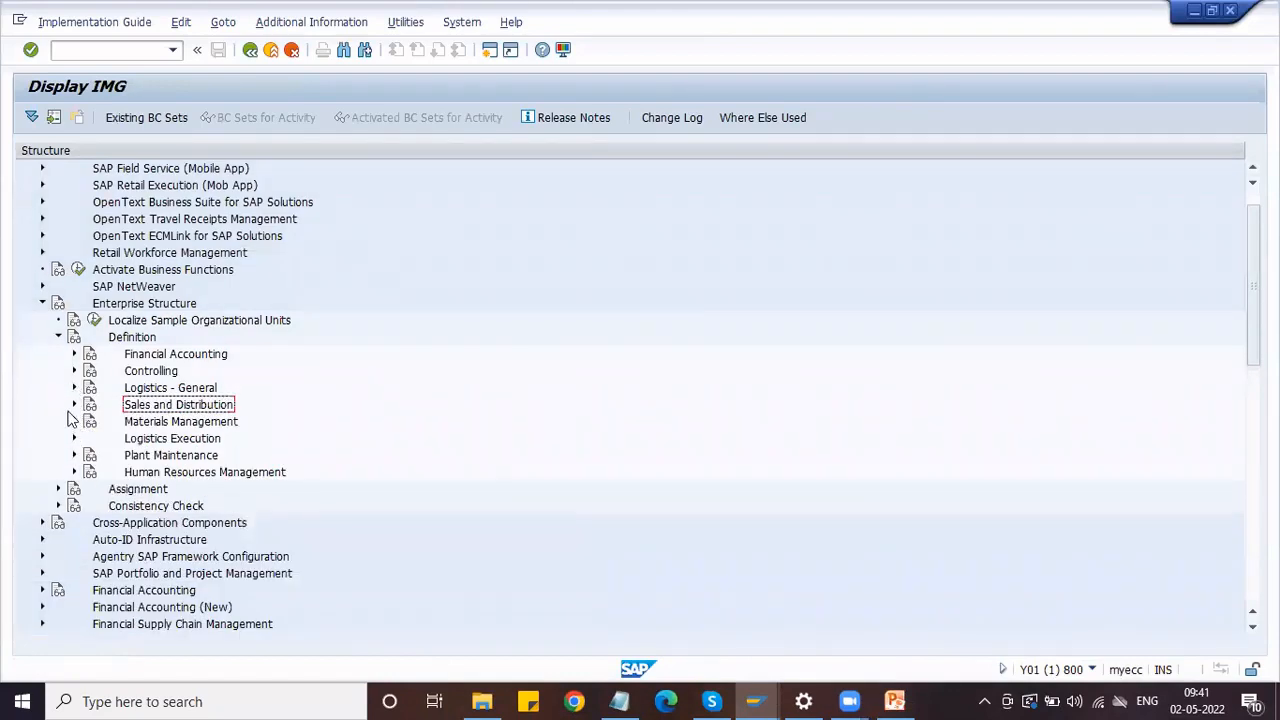
pyautogui.click(73, 421)
pyautogui.click(224, 462)
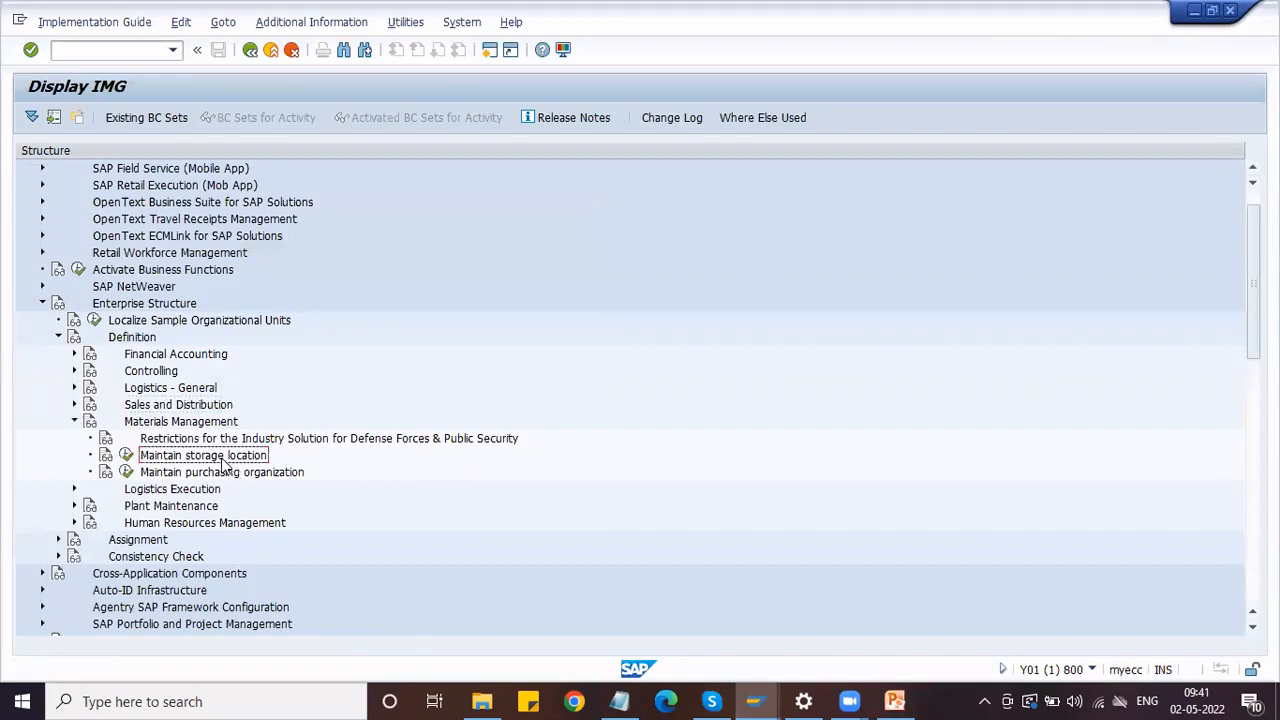
pyautogui.click(126, 456)
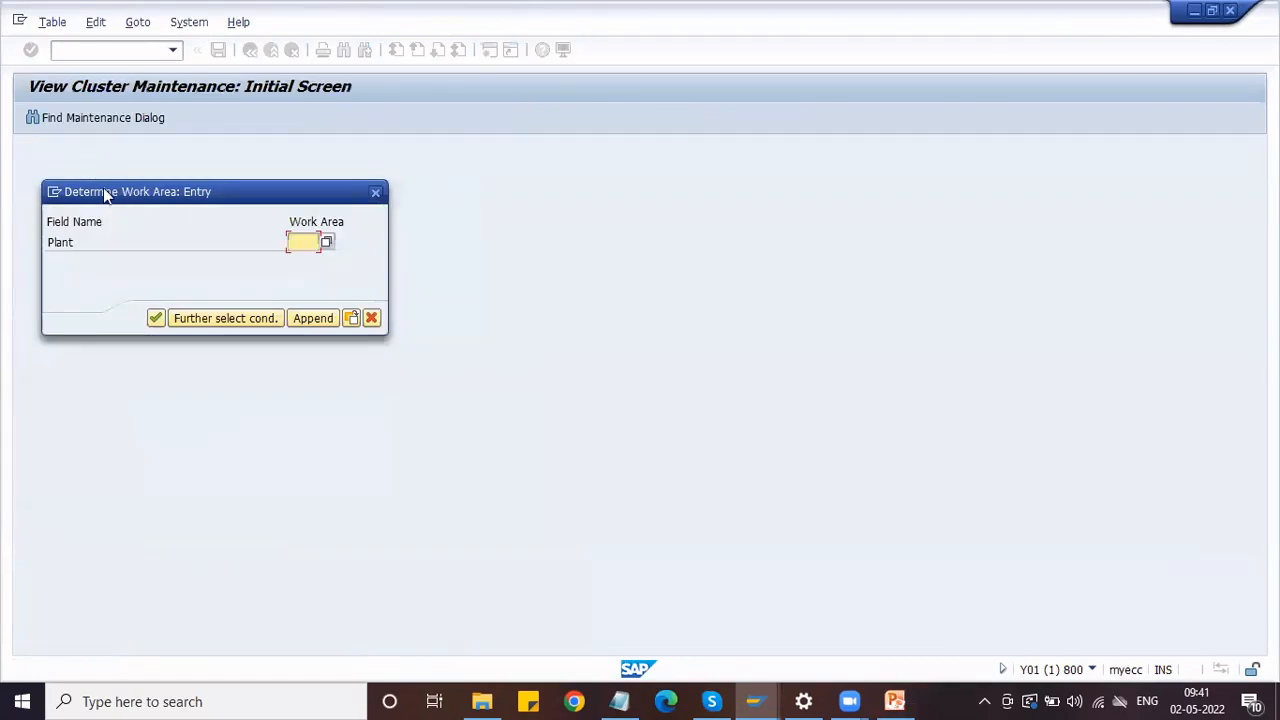
# - Set the work area to plant HPL1 and open its storage locations overview
pyautogui.moveTo(105, 193); pyautogui.dragTo(162, 211)
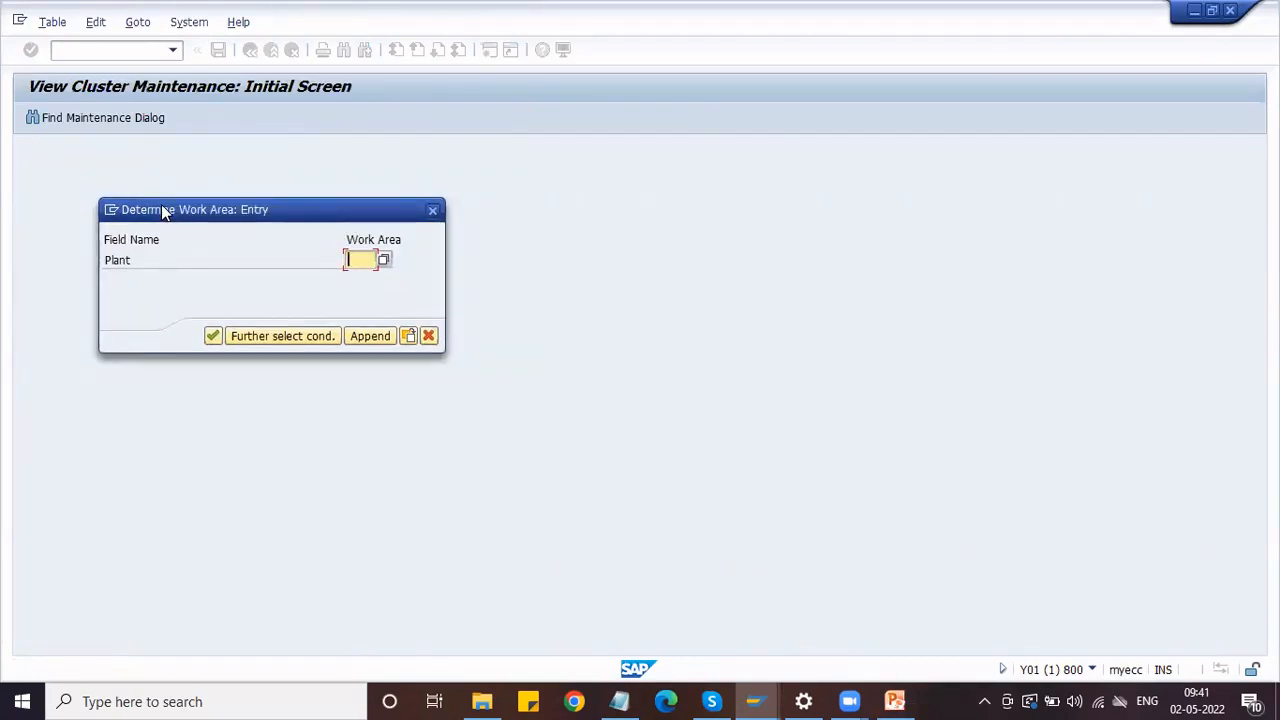
pyautogui.write('H')
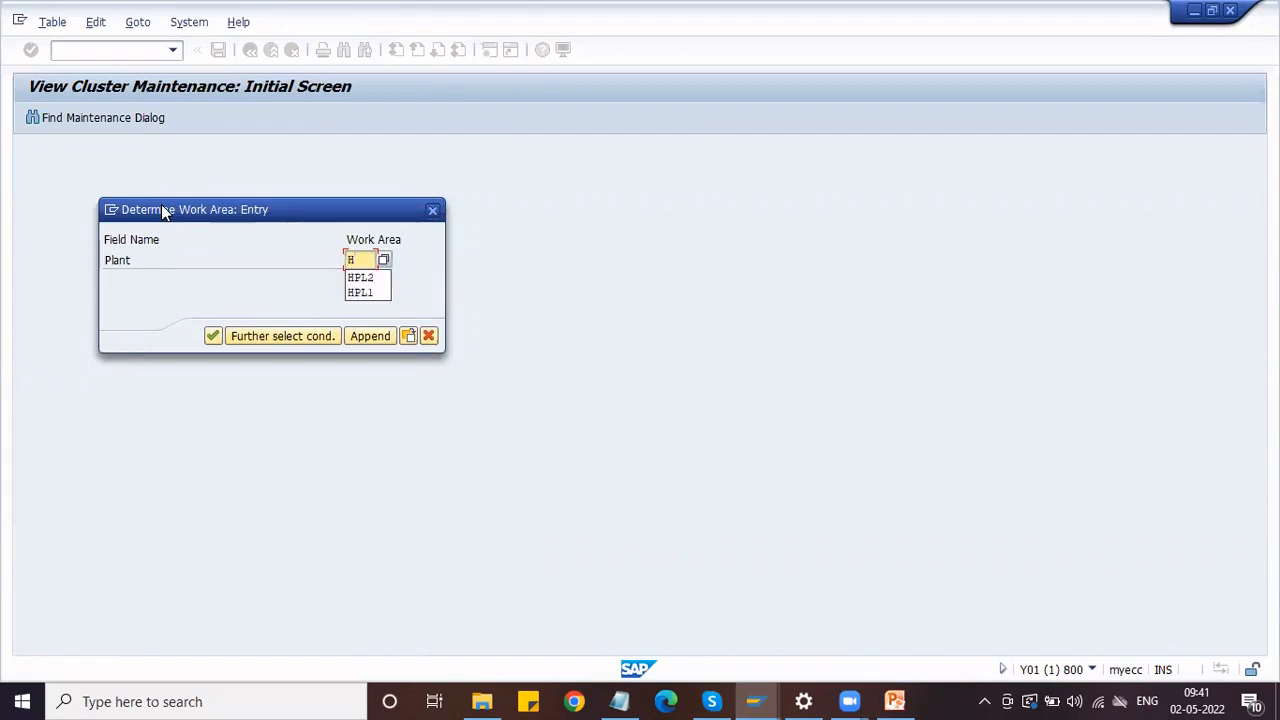
pyautogui.write('PL1')
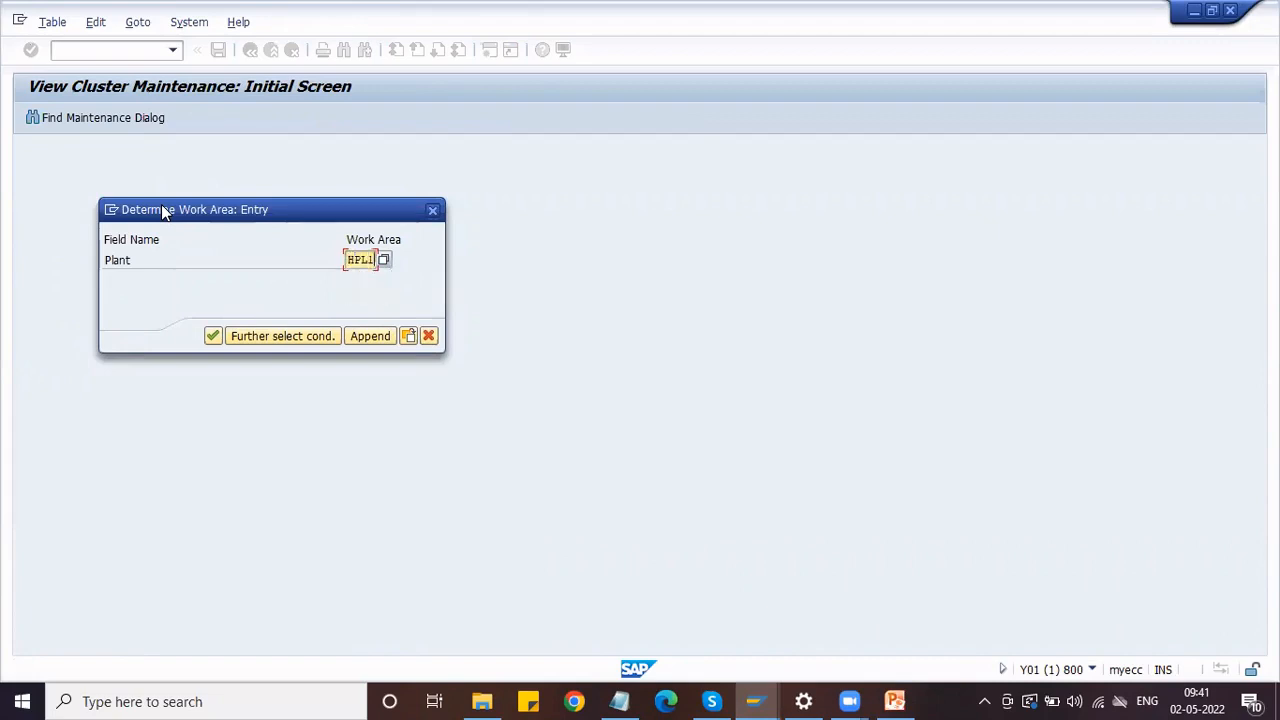
pyautogui.click(213, 337)
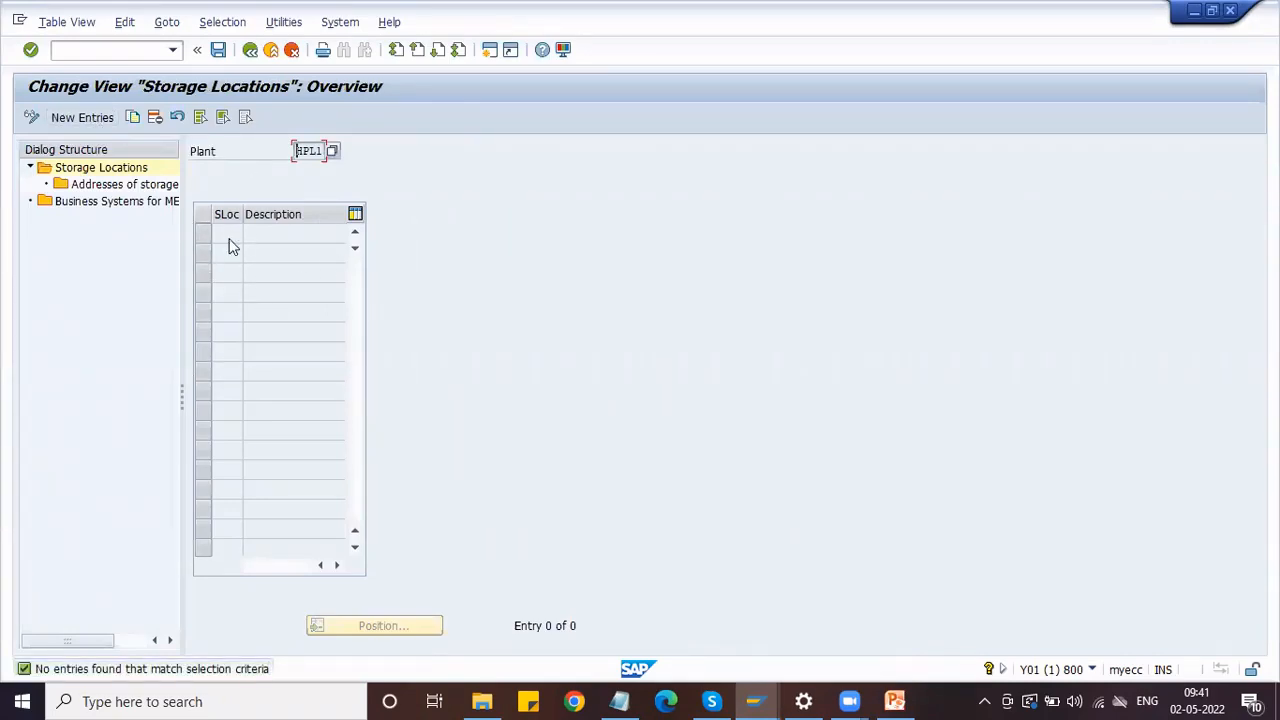
# - Add a new storage location H11 with the description Honda Str 1 to plant HPL1
pyautogui.click(90, 126)
pyautogui.write('H11')
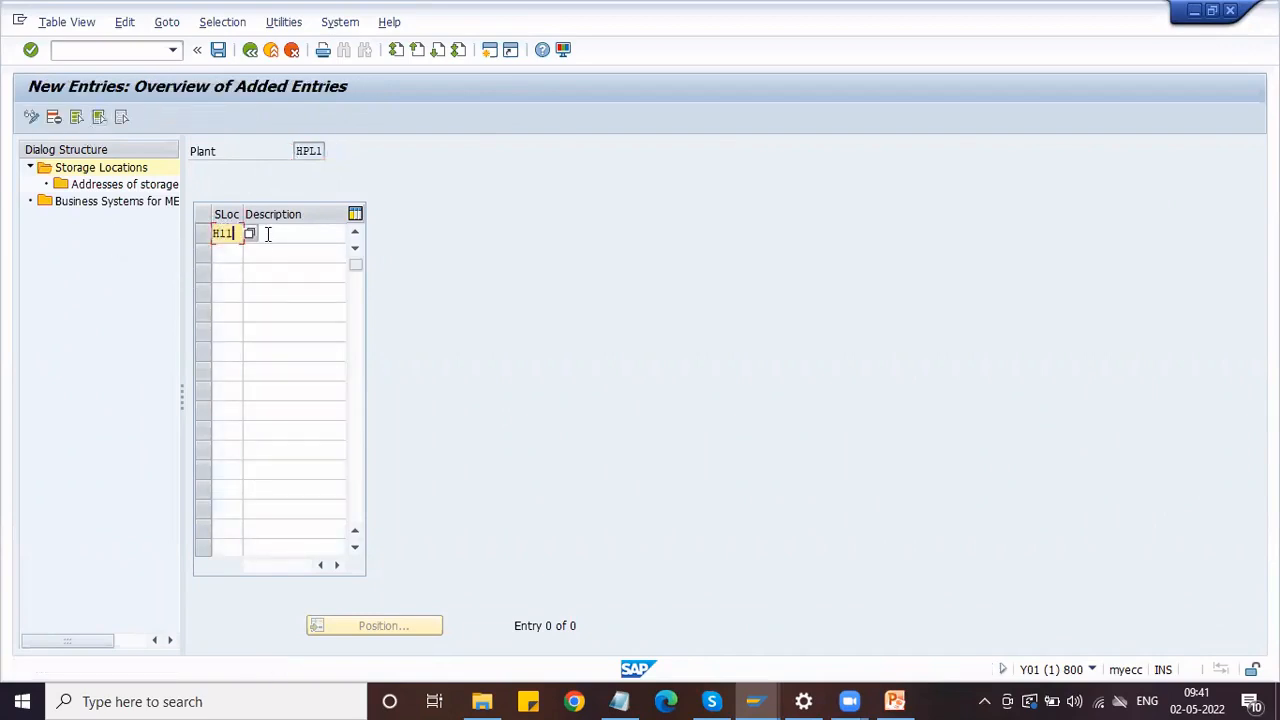
pyautogui.click(271, 233)
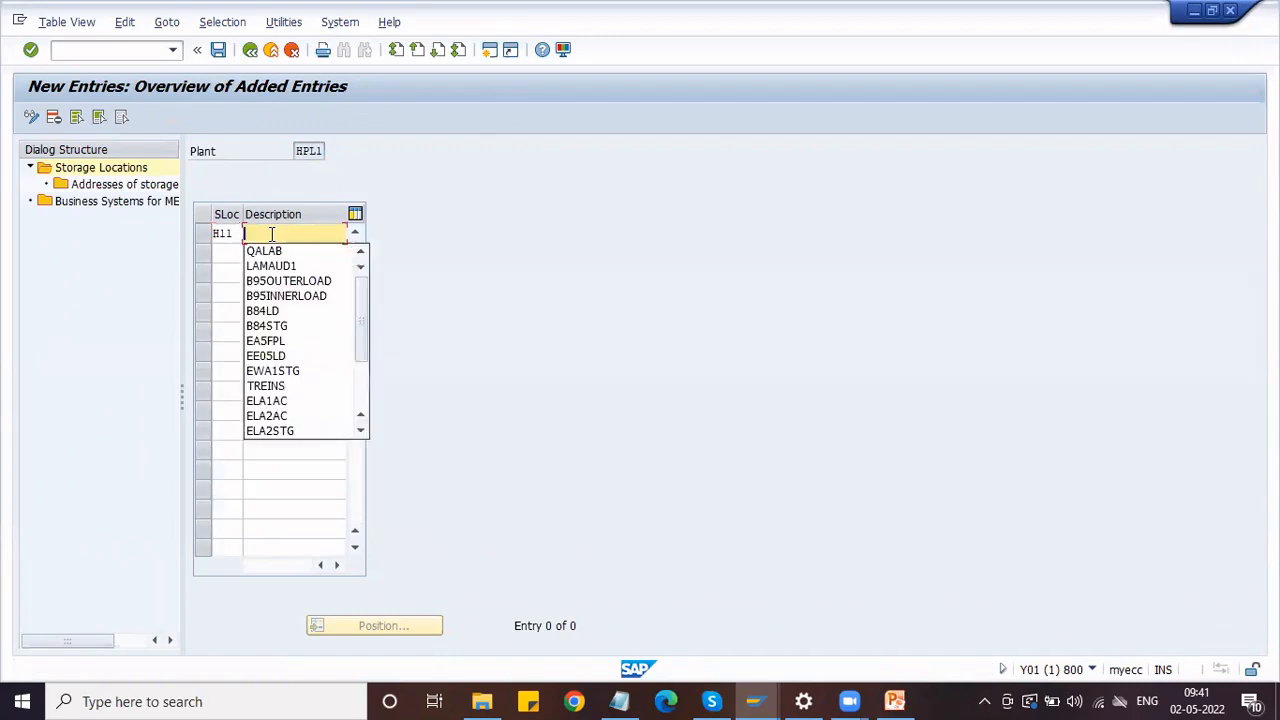
pyautogui.write('Hon')
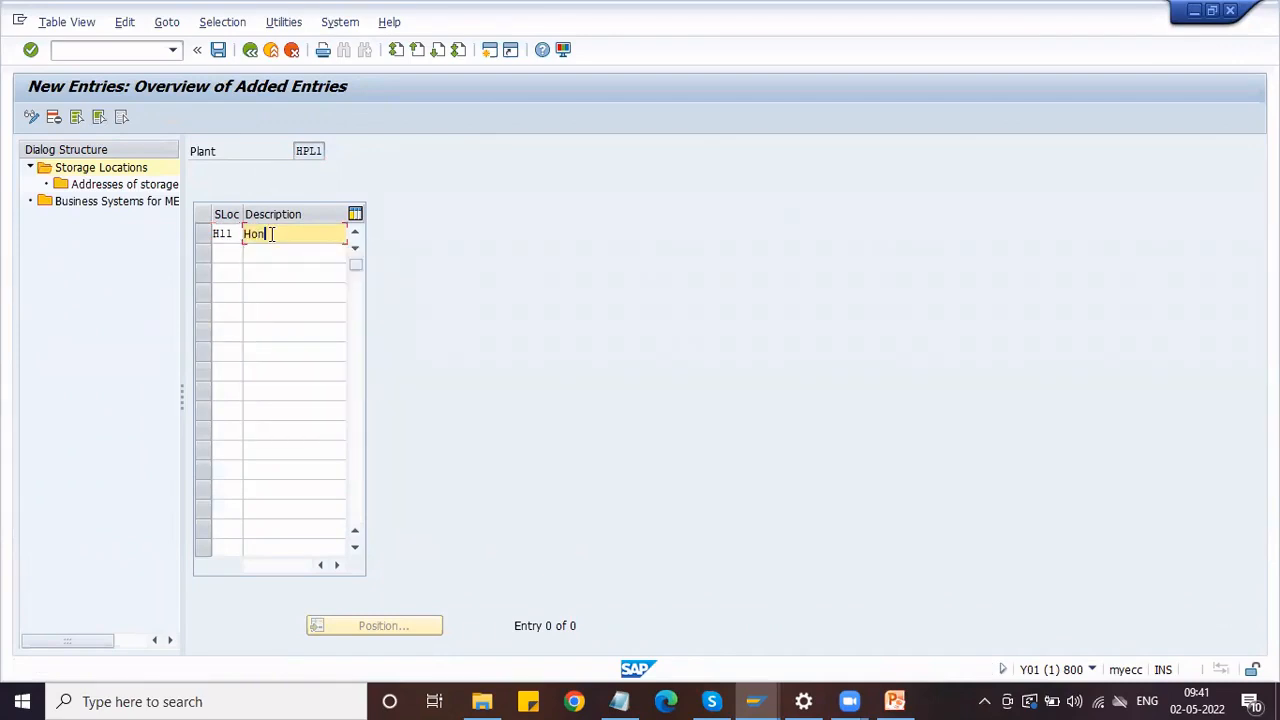
pyautogui.write('da Str 1')
# - Add storage location H12 to plant HPL1, reusing H11's description changed to Honda Str 2
pyautogui.click(236, 254)
pyautogui.write('H12')
pyautogui.press('Tab')
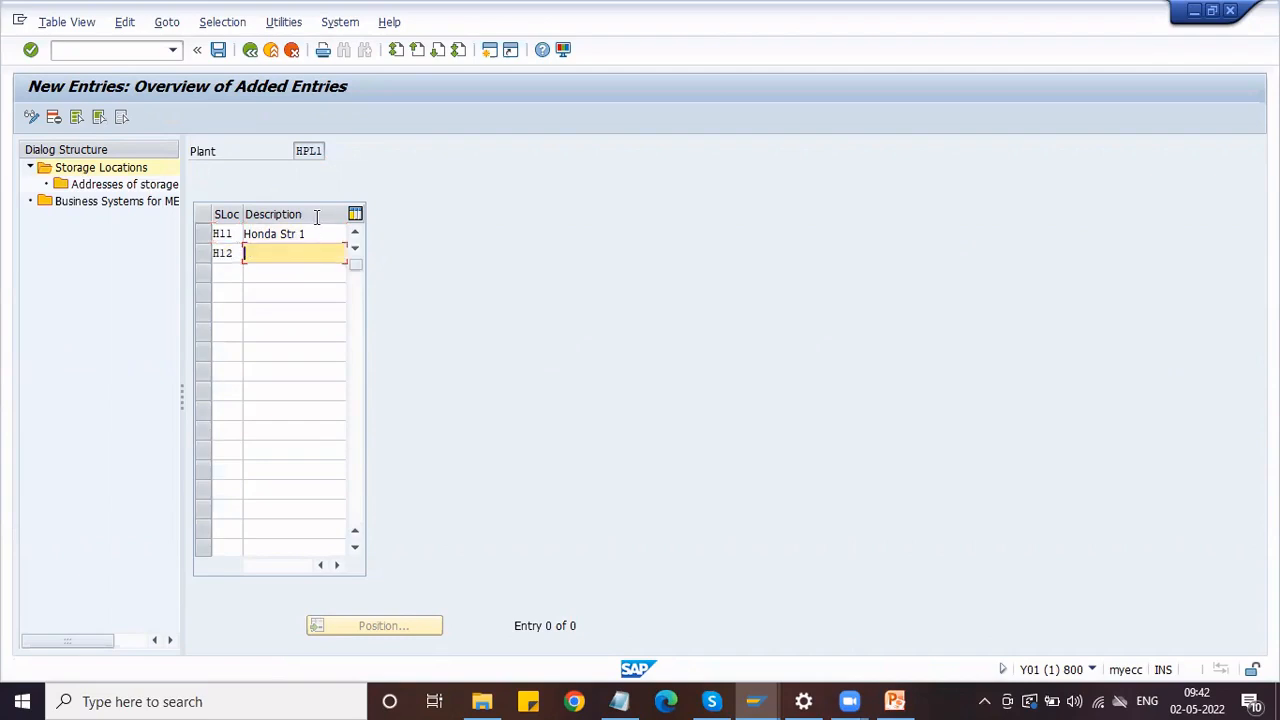
pyautogui.moveTo(315, 232); pyautogui.dragTo(231, 228)
pyautogui.hotkey('ctrl', 'c')
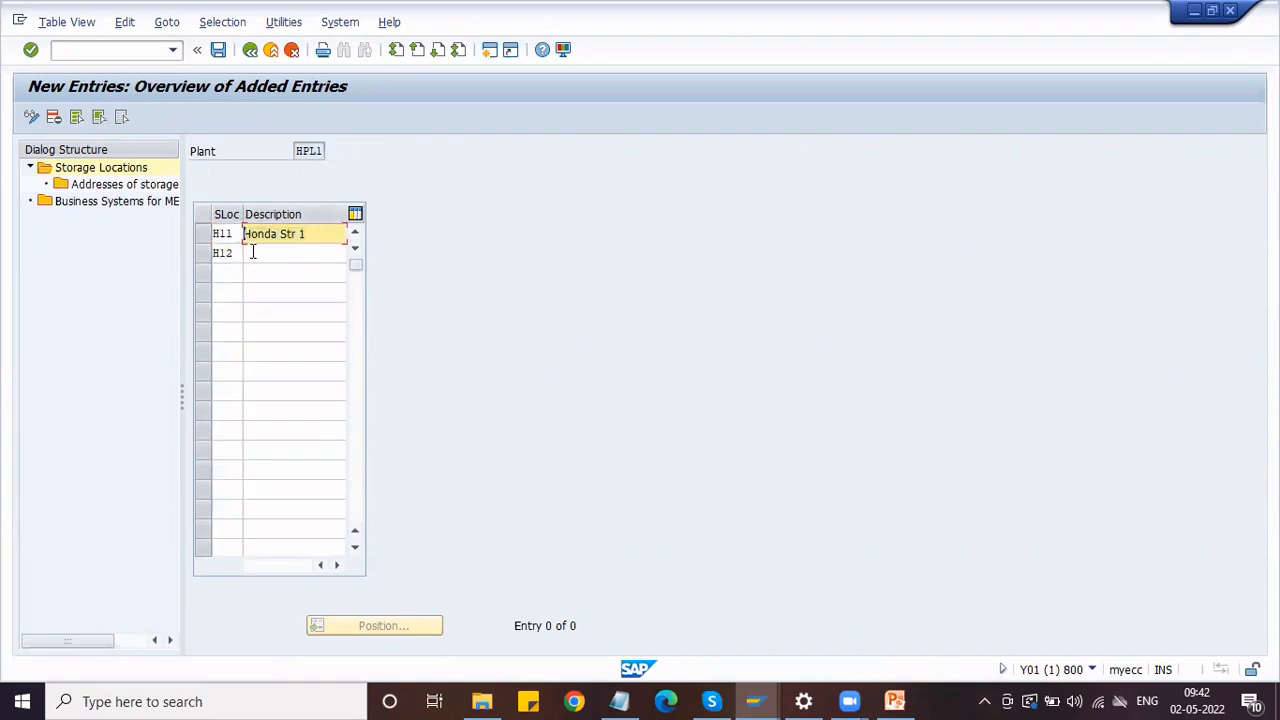
pyautogui.click(253, 252)
pyautogui.hotkey('ctrl', 'v')
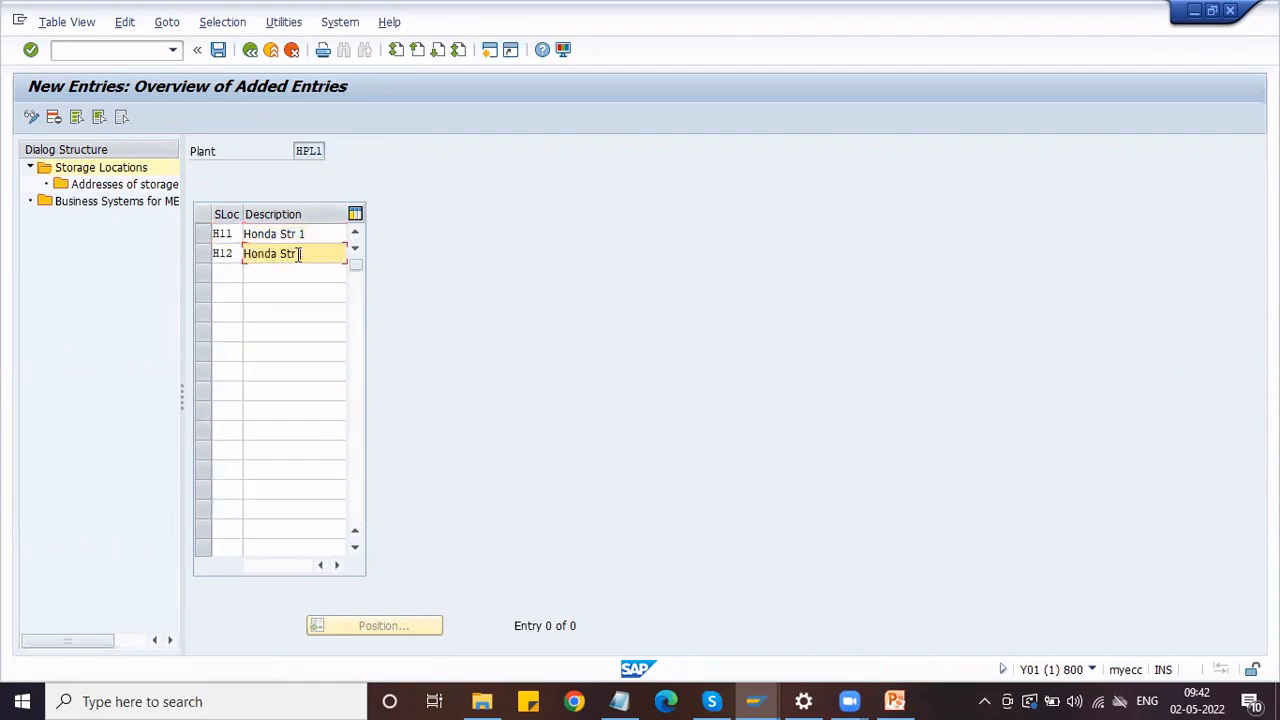
pyautogui.press('Return')
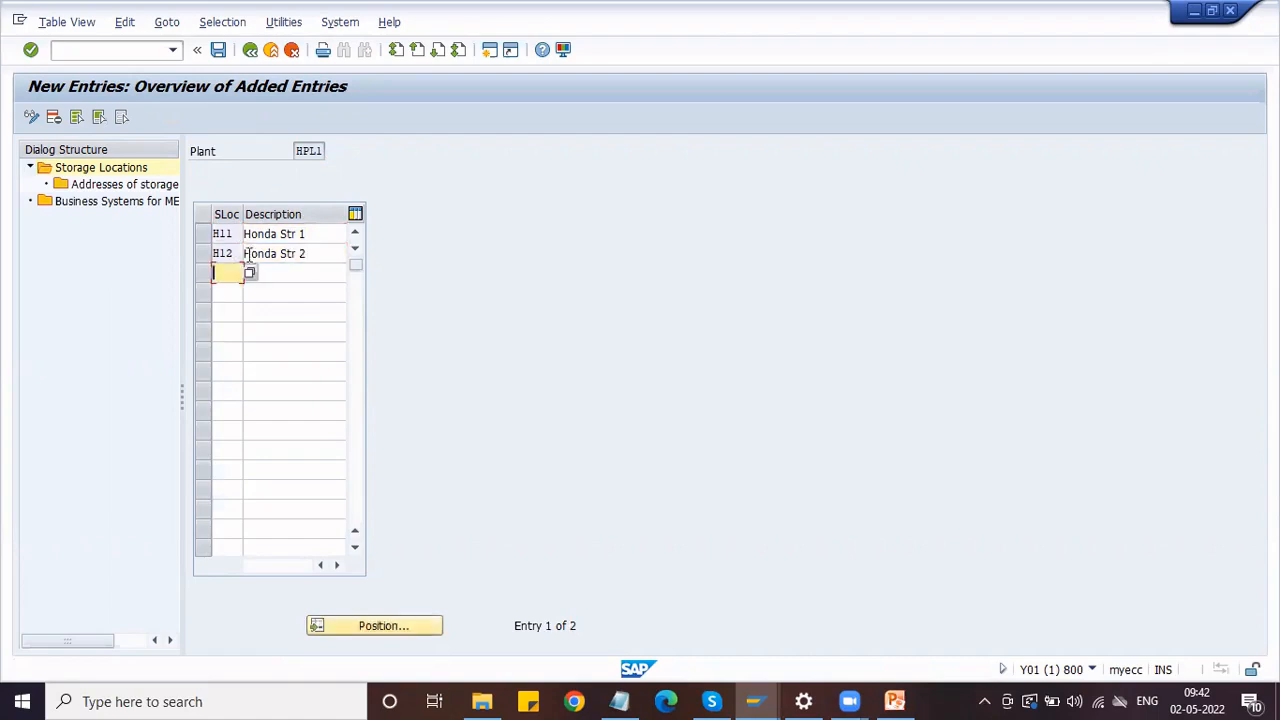
# - Save plant HPL1's storage locations to the Honda Automotives LTD customizing request and return to the implementation guide
pyautogui.click(219, 50)
pyautogui.click(276, 318)
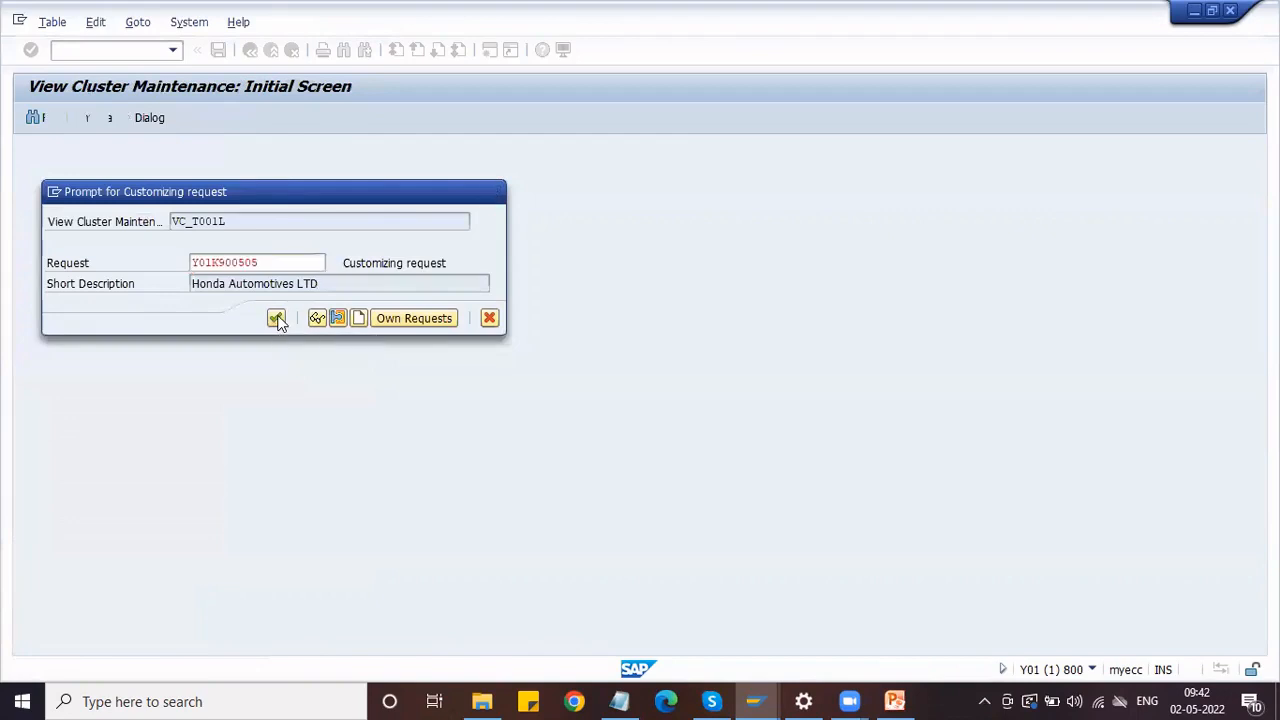
pyautogui.click(250, 51)
pyautogui.click(250, 50)
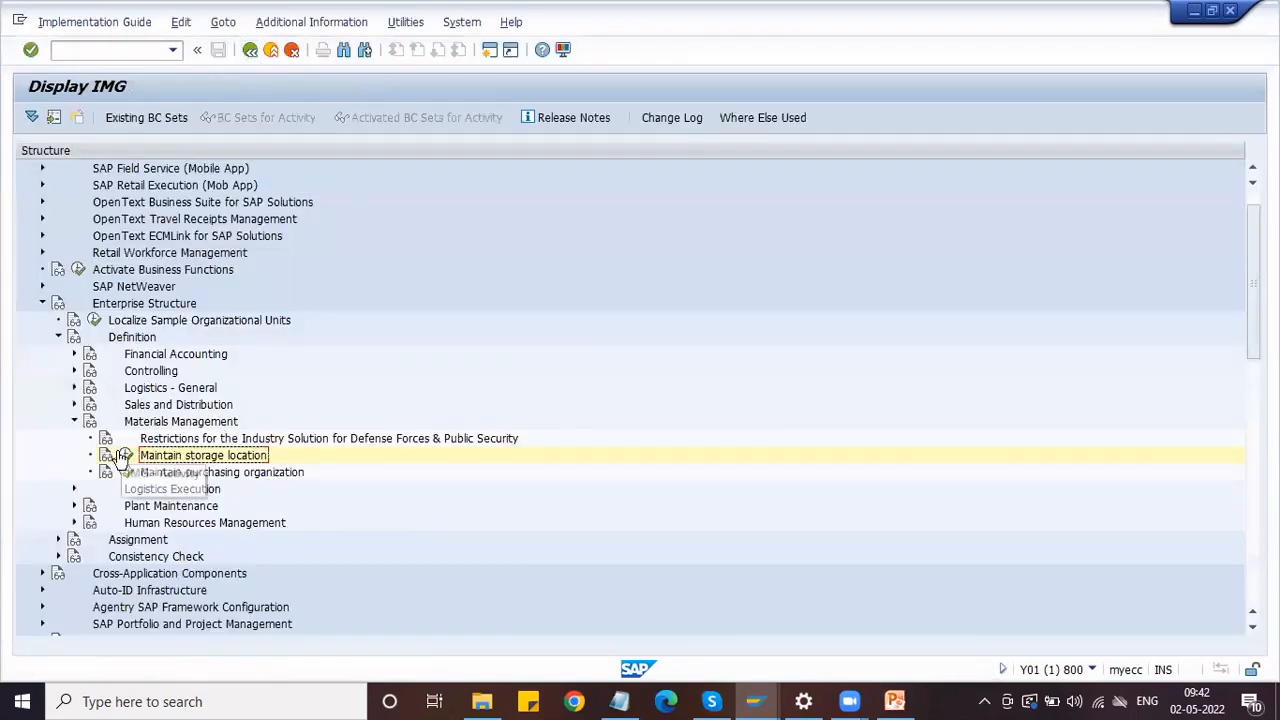
# - Reopen storage location maintenance with plant HPL2 as the work area
pyautogui.click(124, 455)
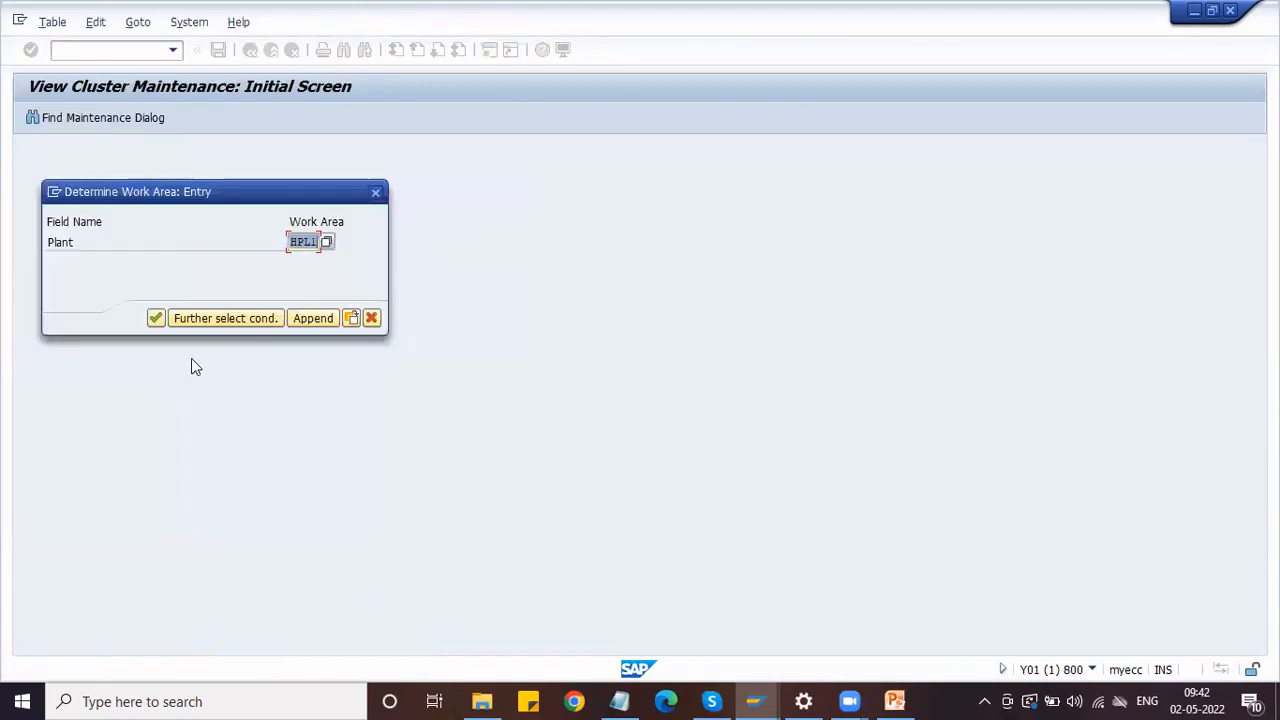
pyautogui.press('Left')
pyautogui.press('Return')
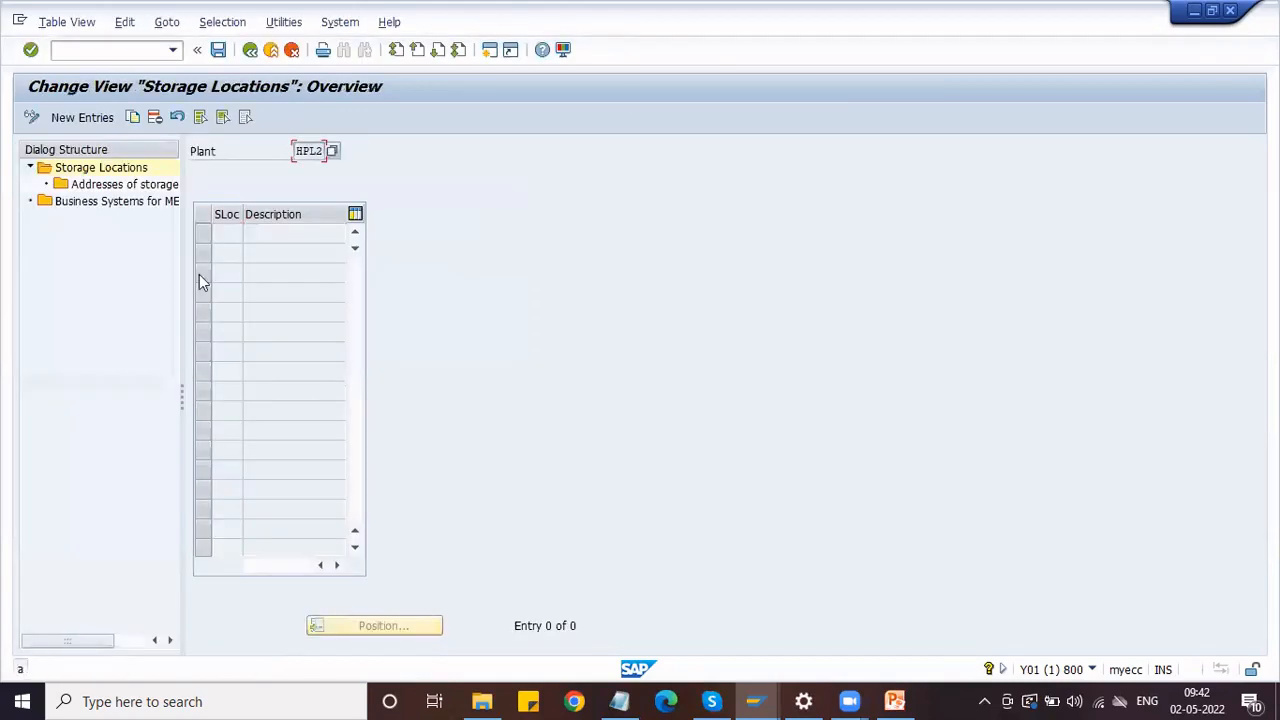
# - Add a new storage location H21 with the description Honda Str 1 to plant HPL2
pyautogui.click(107, 120)
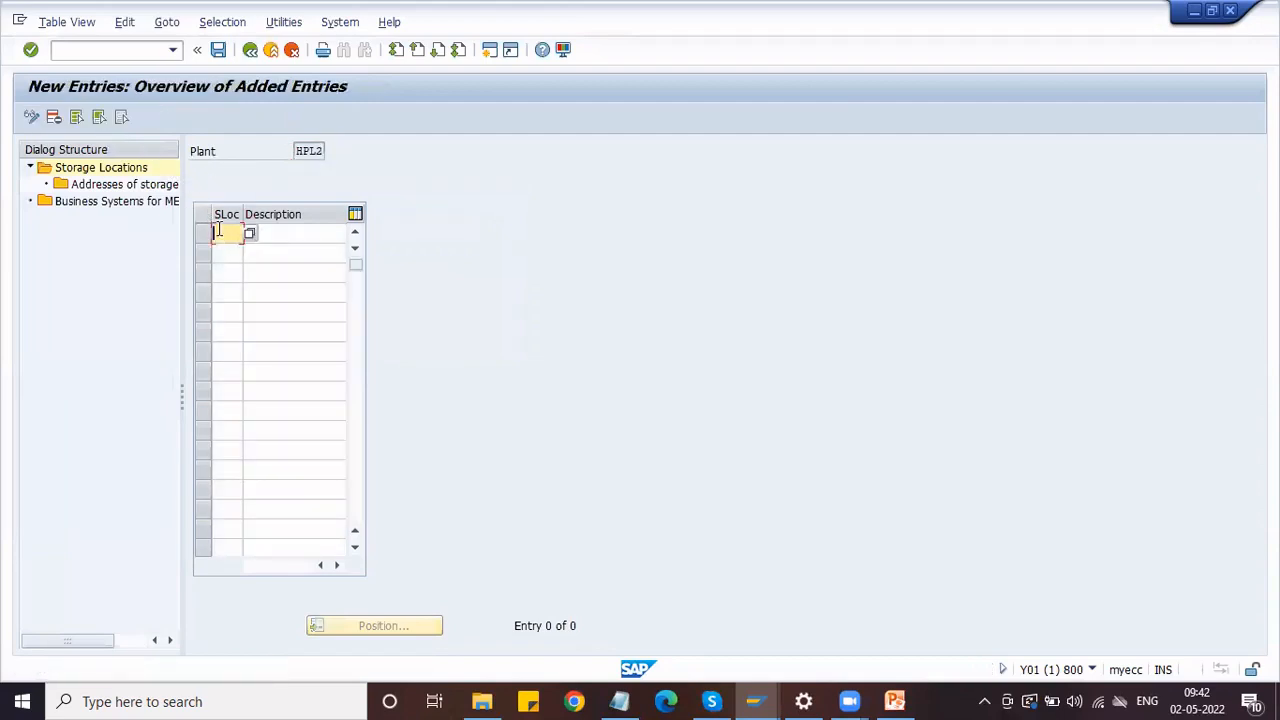
pyautogui.write('H21')
pyautogui.press('Tab')
pyautogui.press('Down')
pyautogui.press('Down')
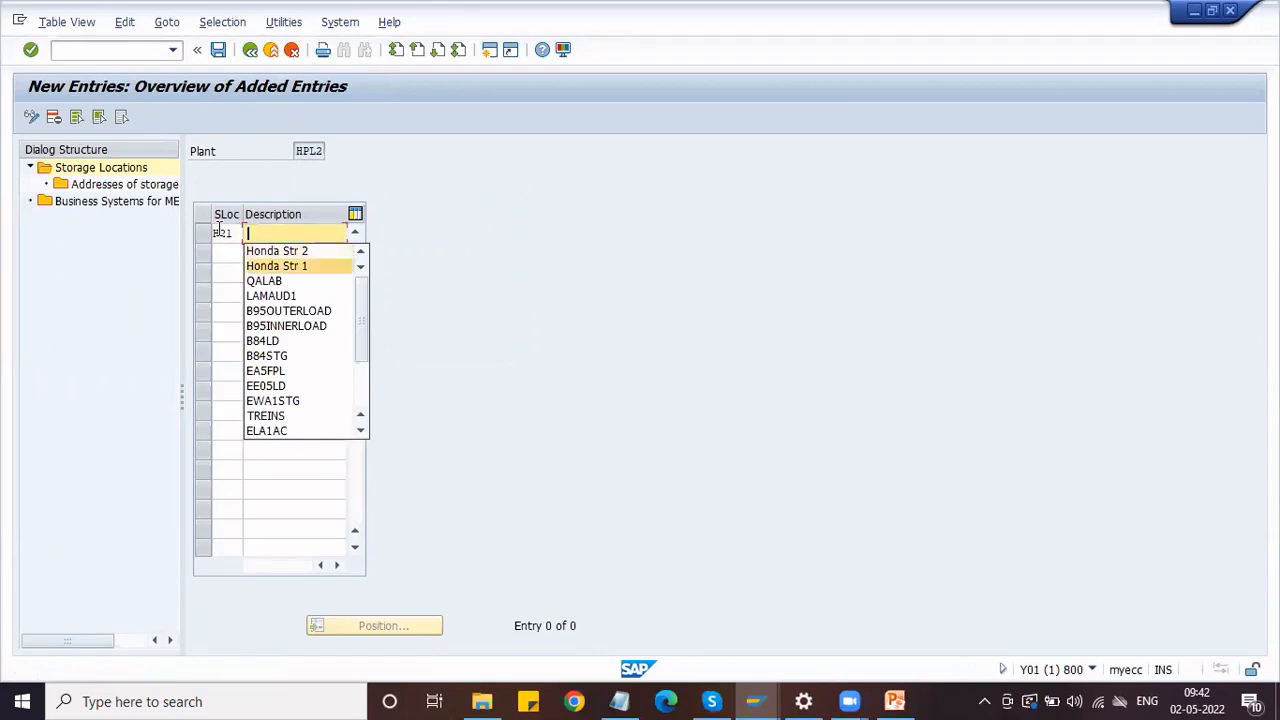
pyautogui.press('Return')
# - Add storage location H22 with the description Honda Str 2 to plant HPL2 and confirm the entries
pyautogui.click(222, 251)
pyautogui.press('Down')
pyautogui.press('Down')
pyautogui.press('BackSpace')
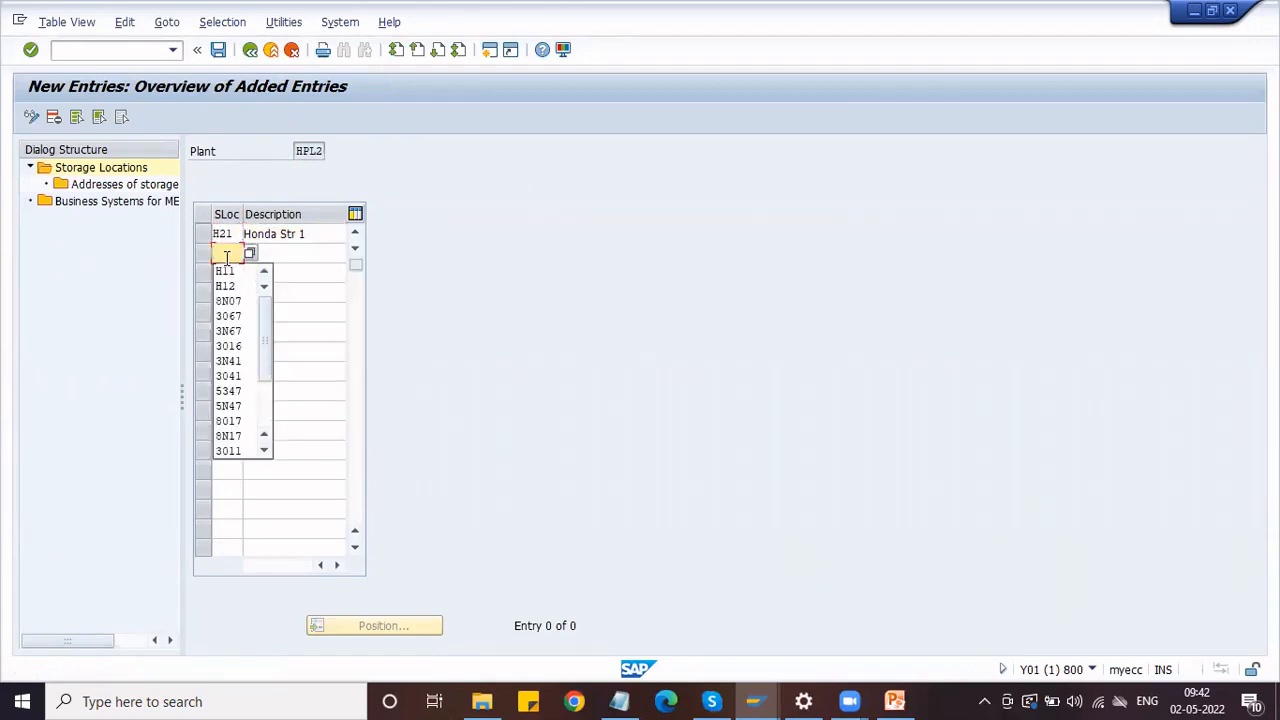
pyautogui.write('H22')
pyautogui.press('Tab')
pyautogui.press('Down')
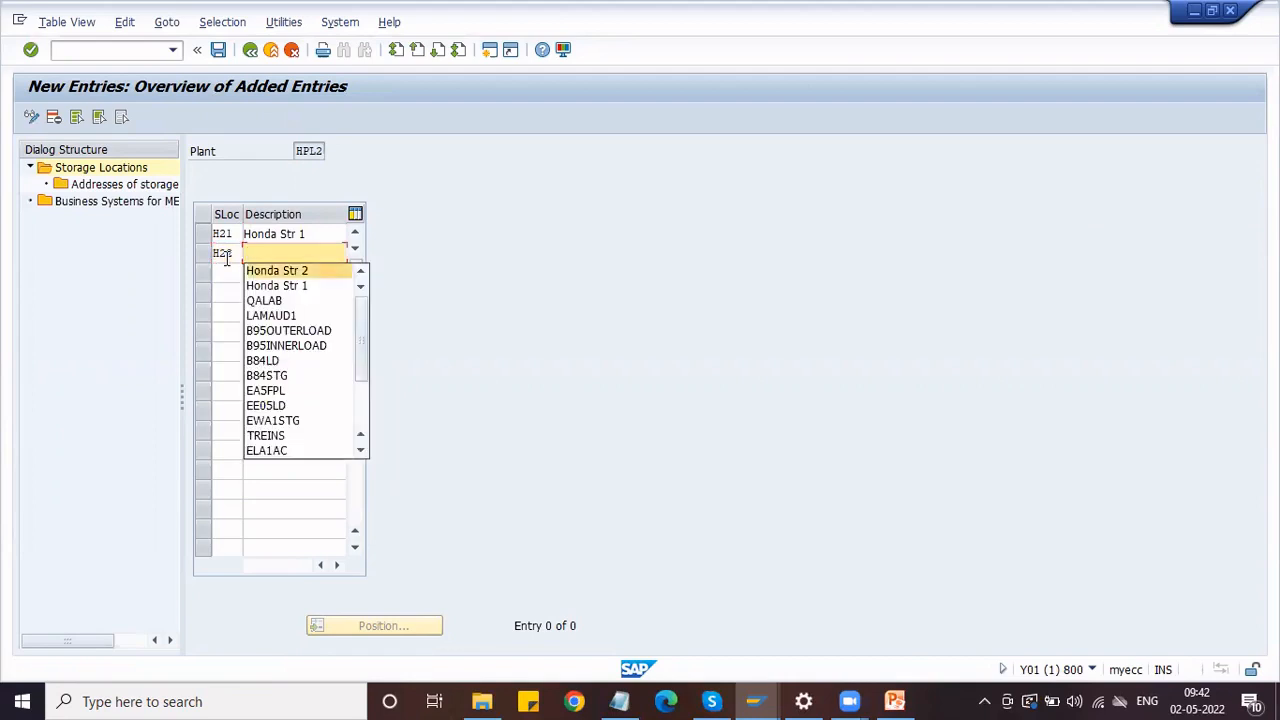
pyautogui.press('Return')
pyautogui.press('Return')
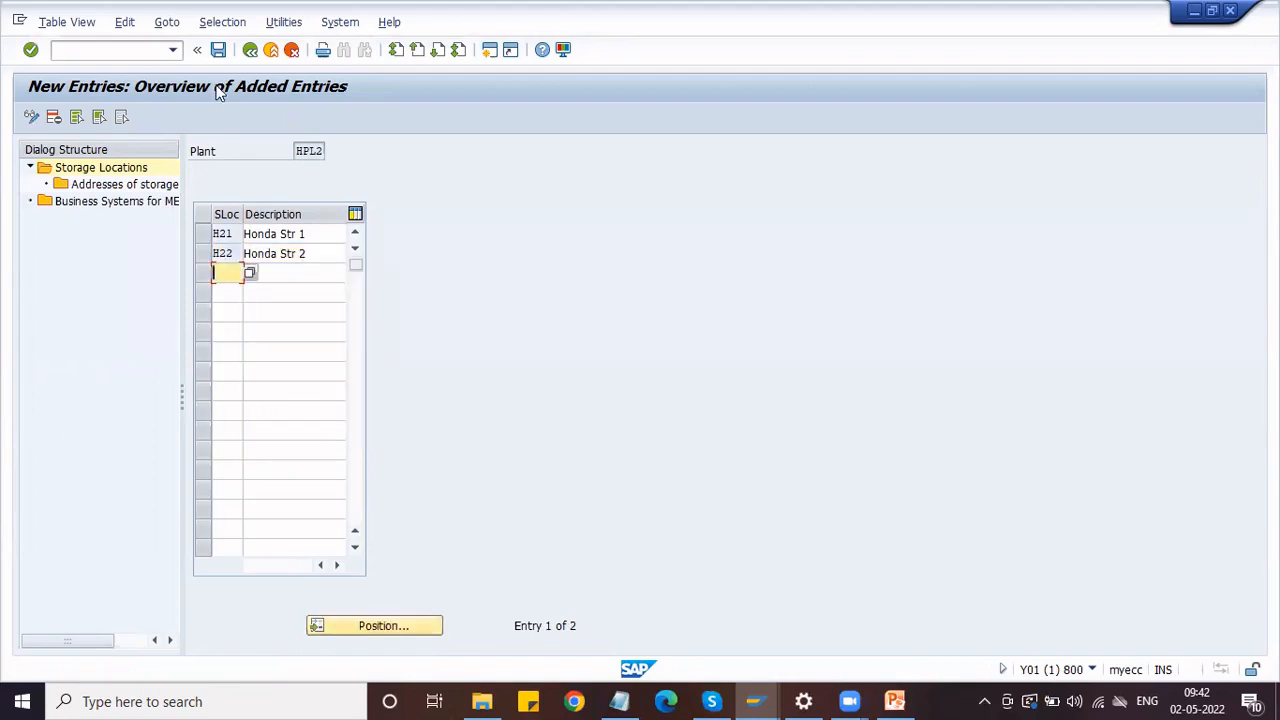
# - Save plant HPL2's storage locations to the customizing request and go back to the implementation guide
pyautogui.click(218, 49)
pyautogui.click(277, 319)
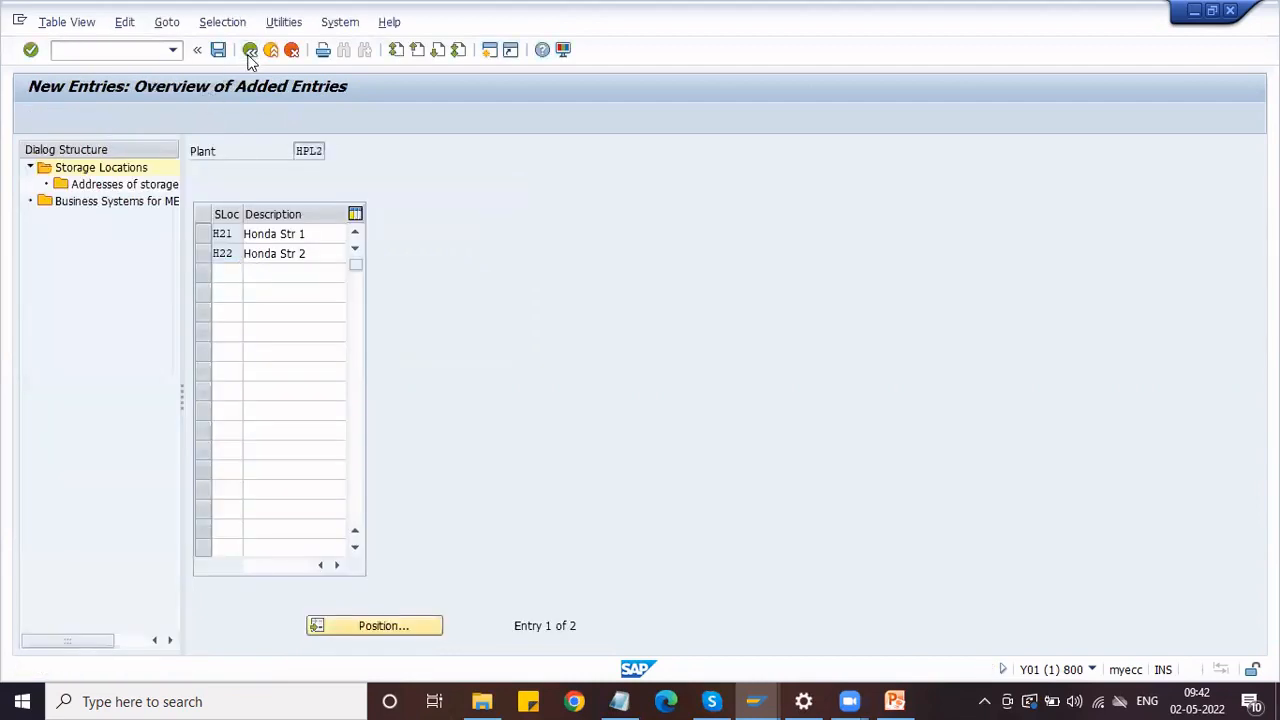
pyautogui.click(250, 50)
pyautogui.click(250, 50)
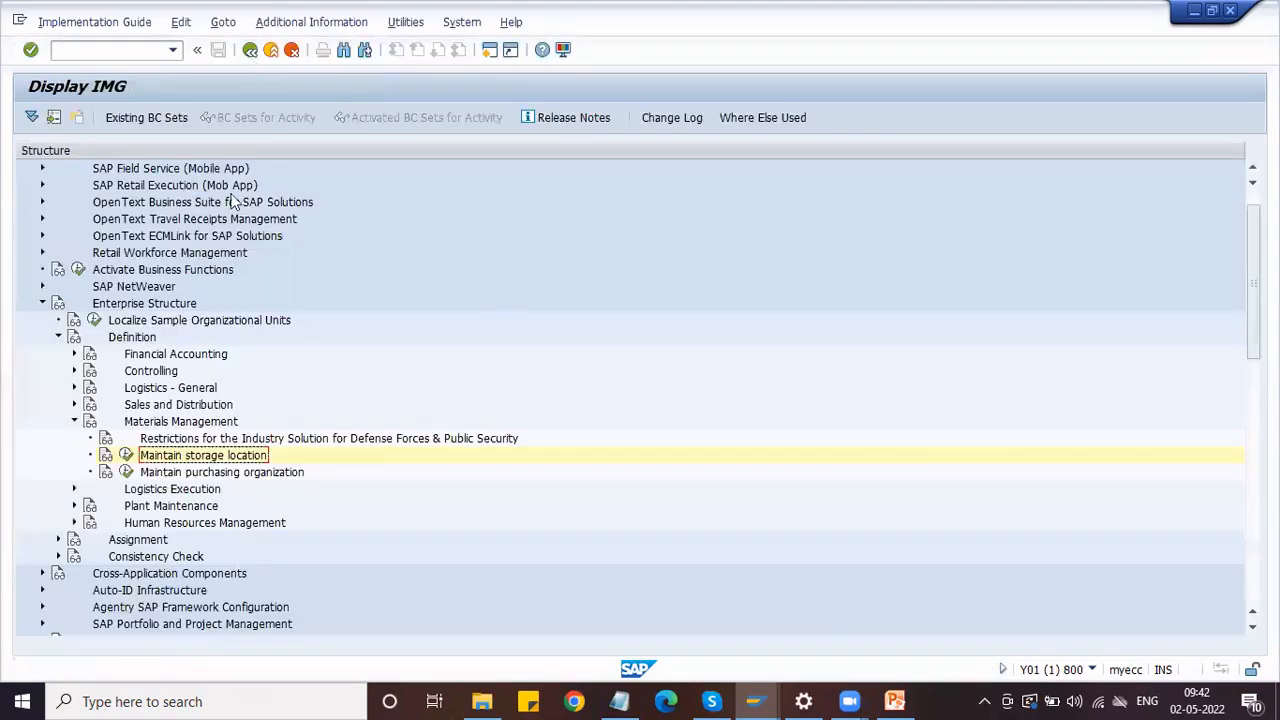
# - Review the purchase organization level on the PowerPoint enterprise structure slide and return to SAP
pyautogui.click(849, 701)
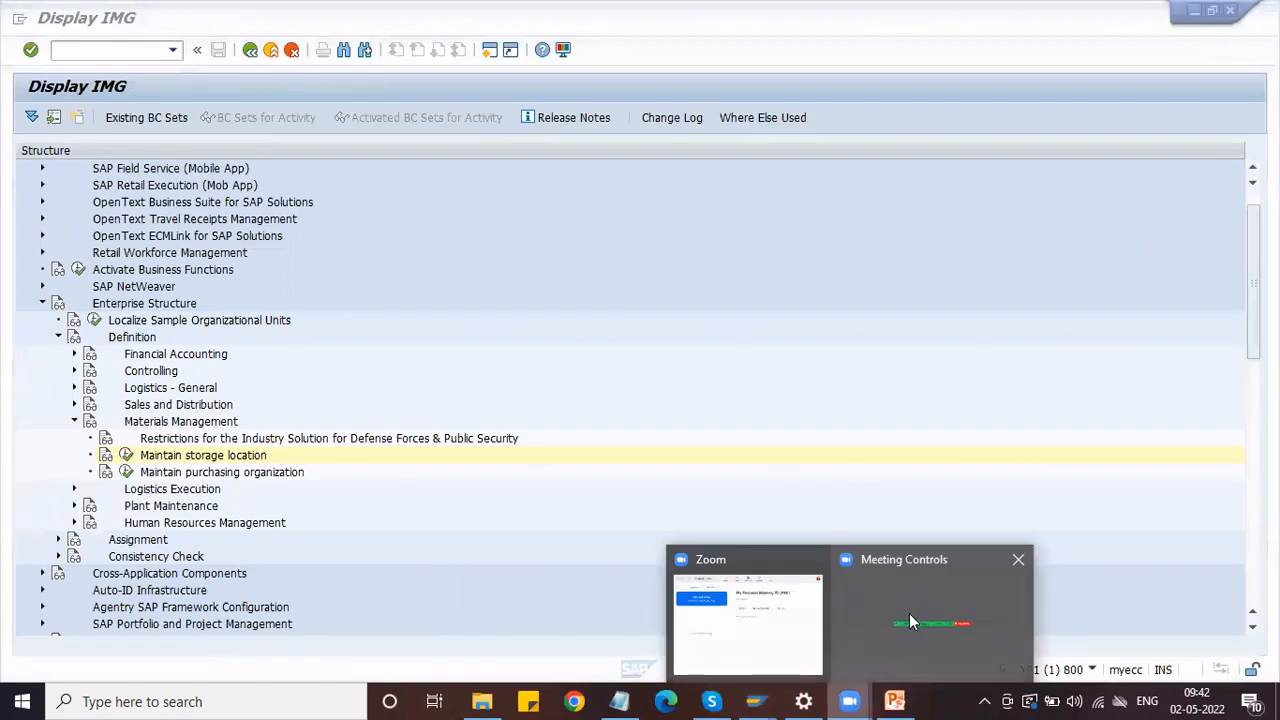
pyautogui.click(894, 701)
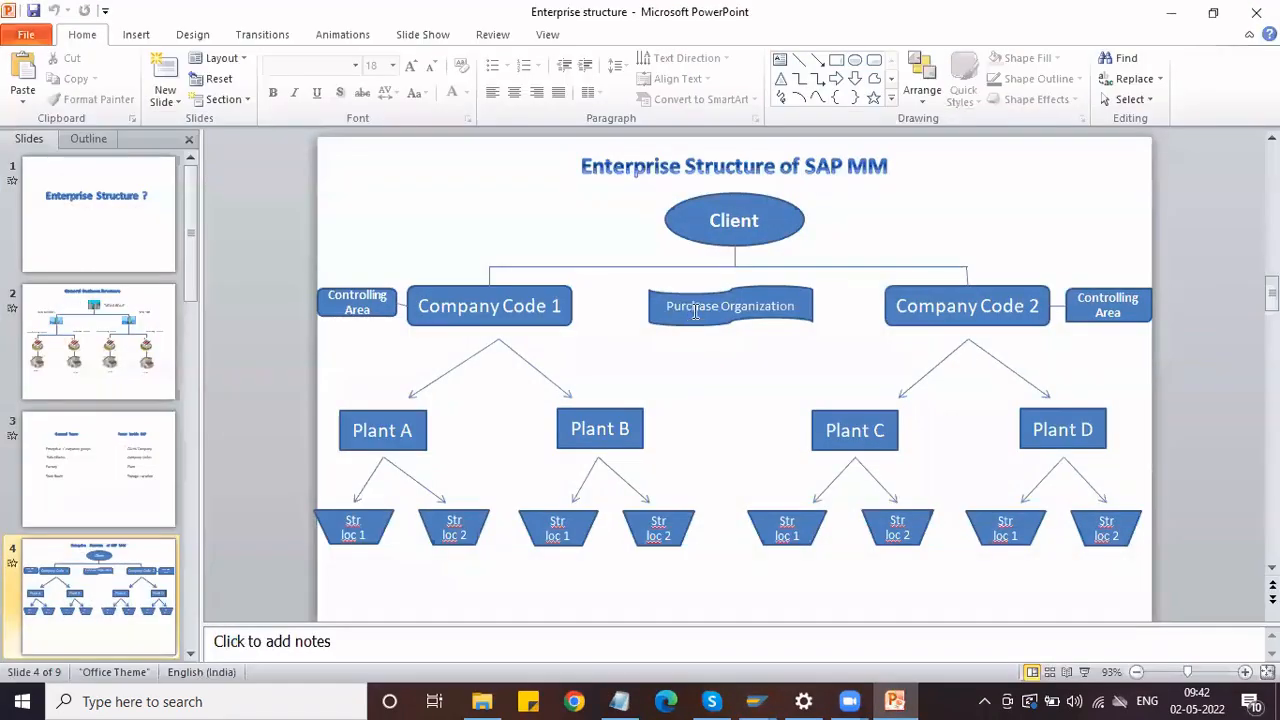
pyautogui.click(1171, 12)
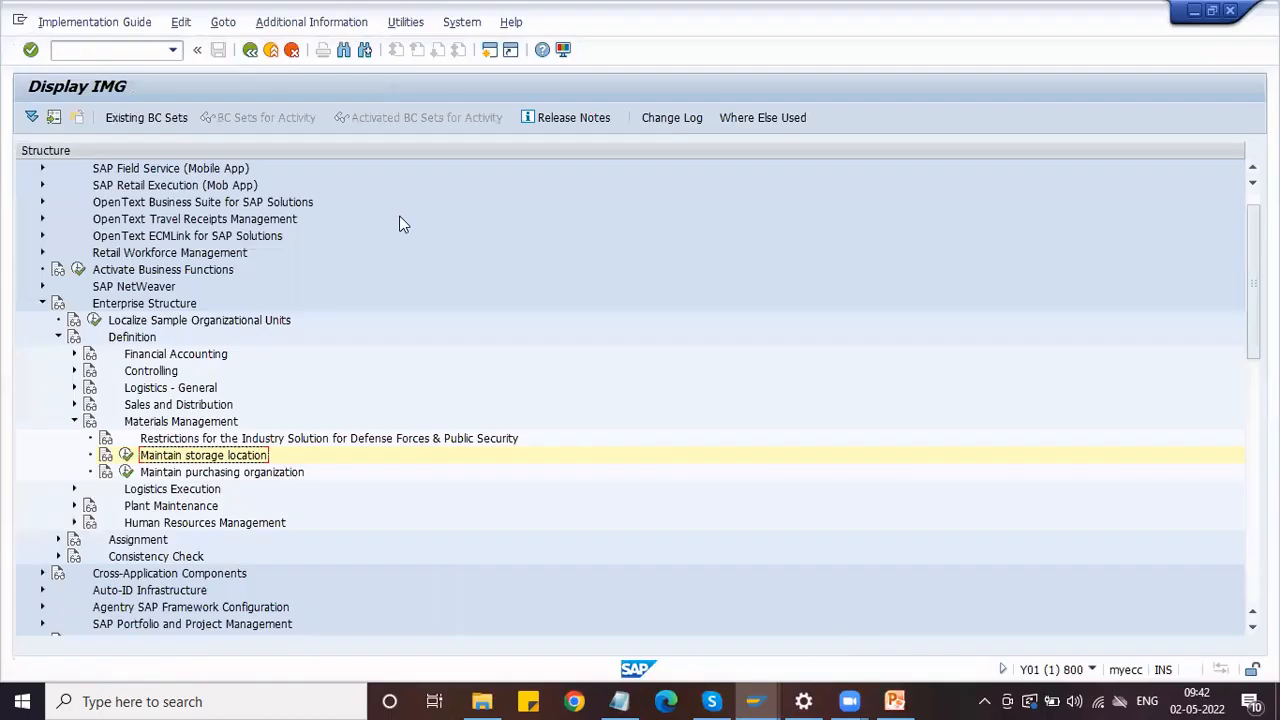
# - Open the Maintain purchasing organization activity under Materials Management and start a new entry
pyautogui.click(155, 474)
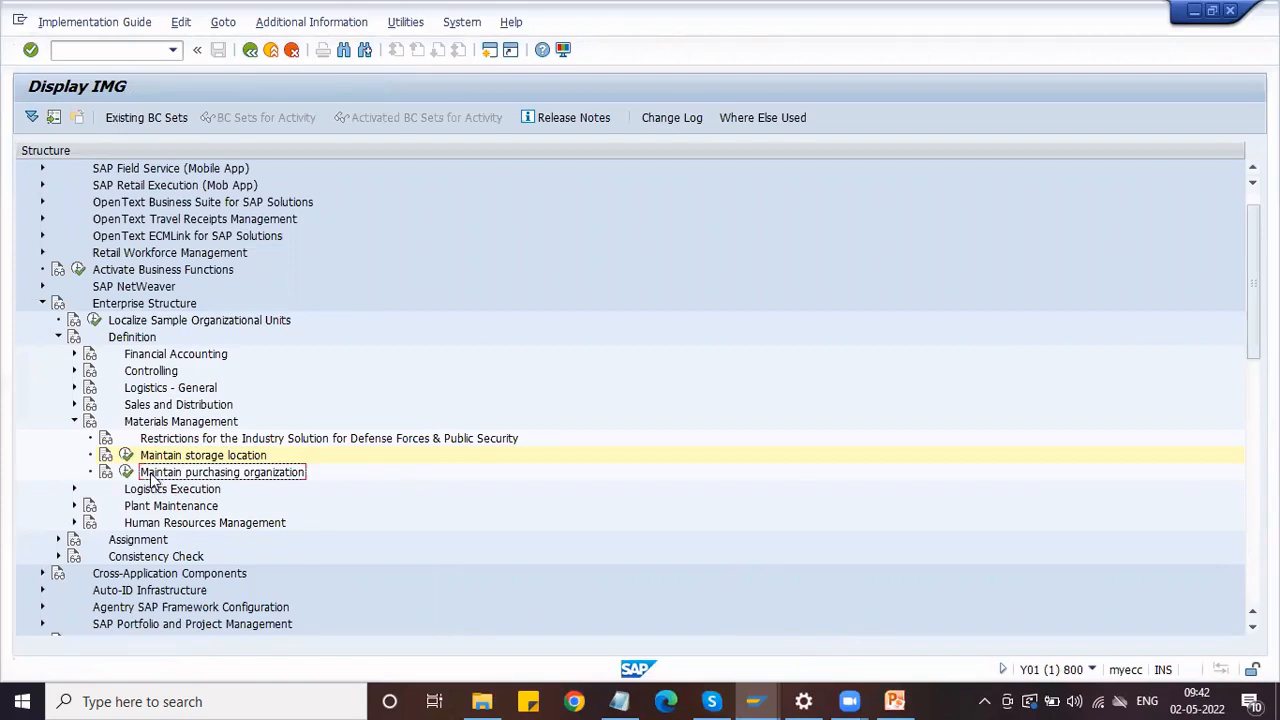
pyautogui.click(126, 472)
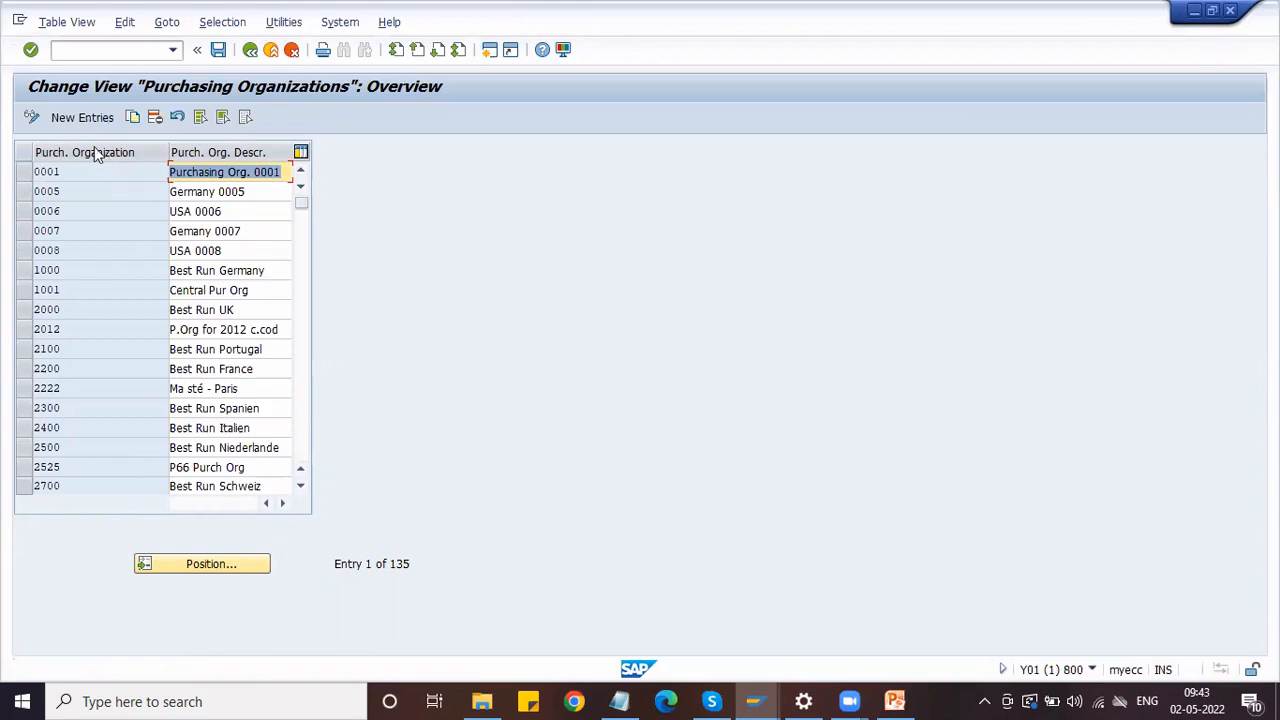
pyautogui.click(84, 118)
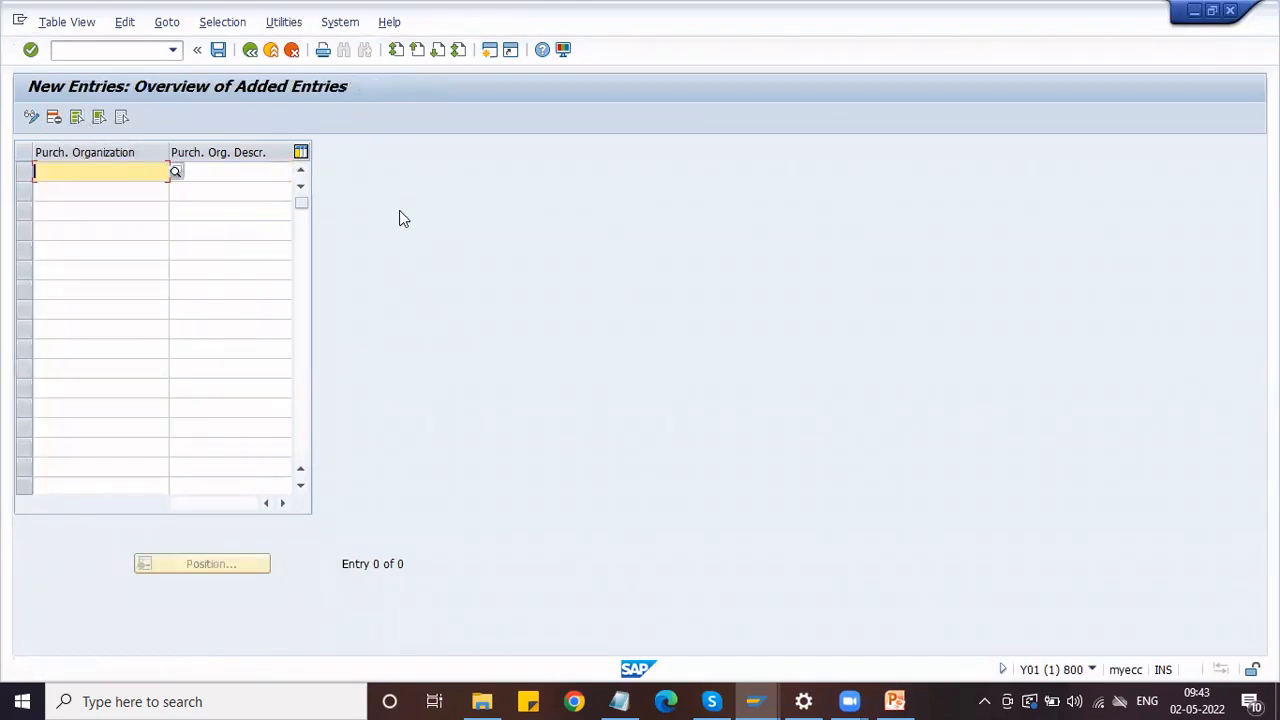
pyautogui.write('H')
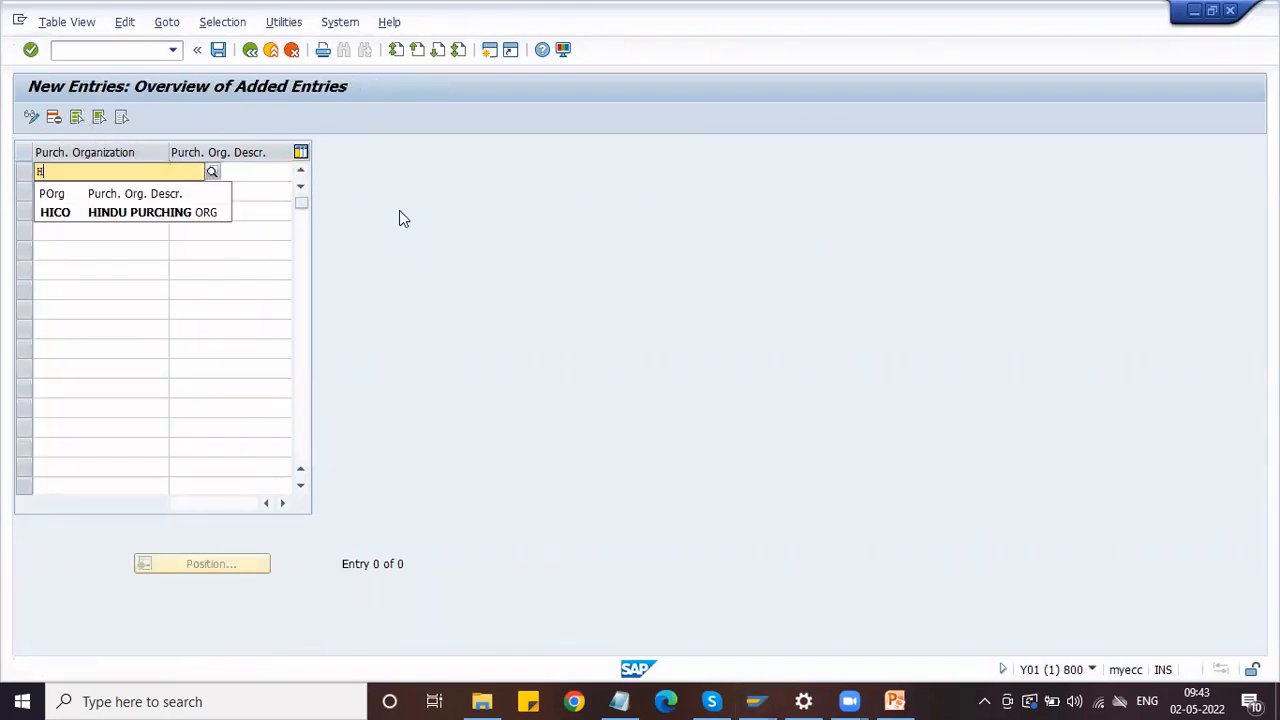
pyautogui.write('PO')
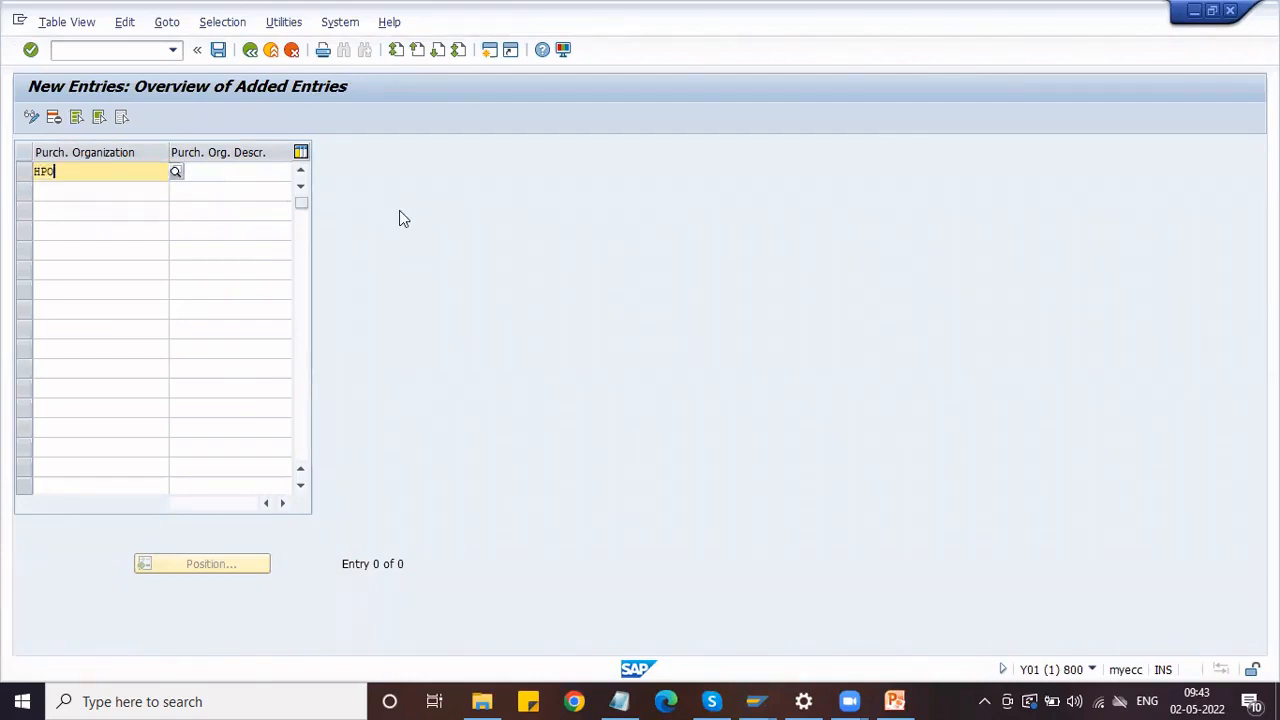
pyautogui.press('Tab')
pyautogui.write('Honda')
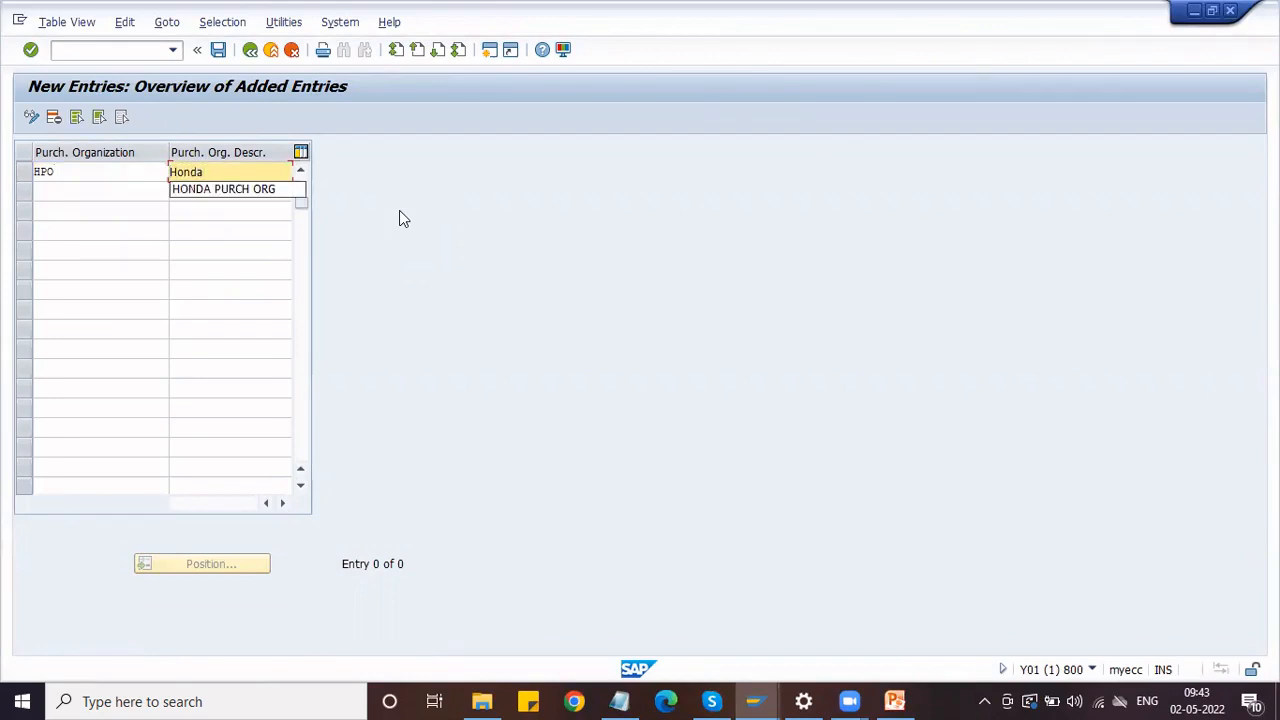
pyautogui.press('Down')
pyautogui.press('Return')
pyautogui.press('Return')
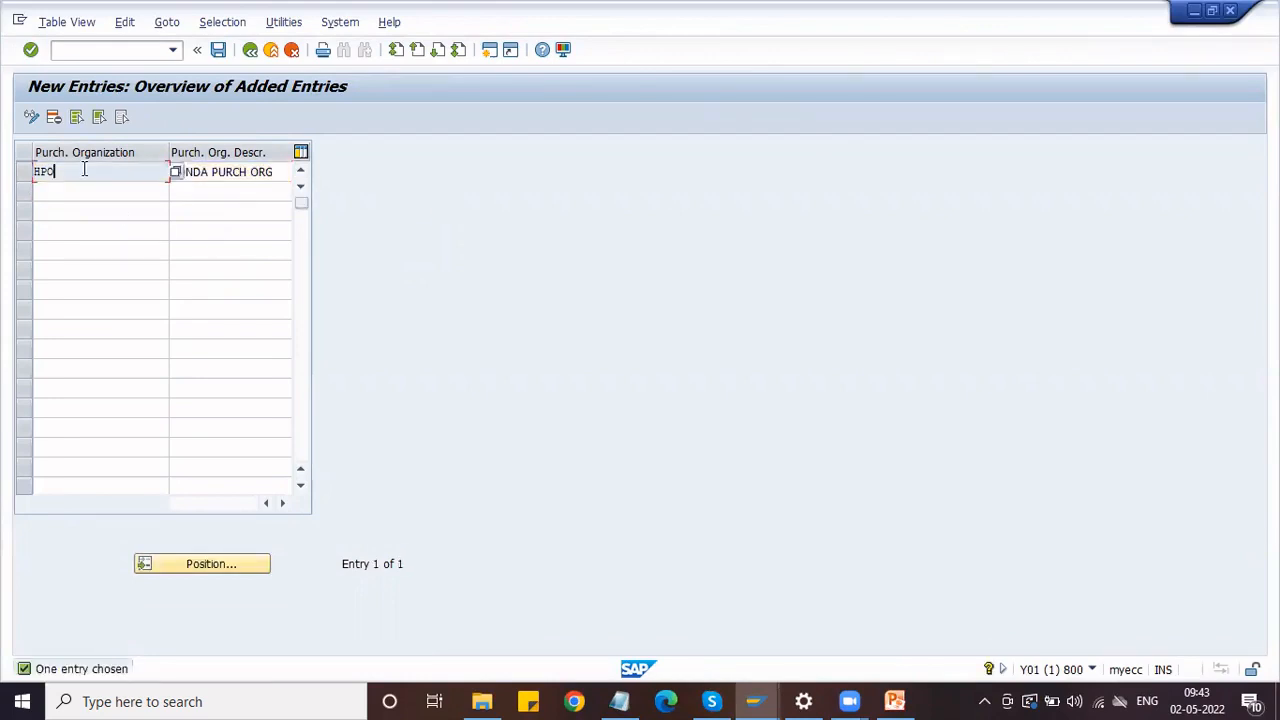
pyautogui.click(212, 172)
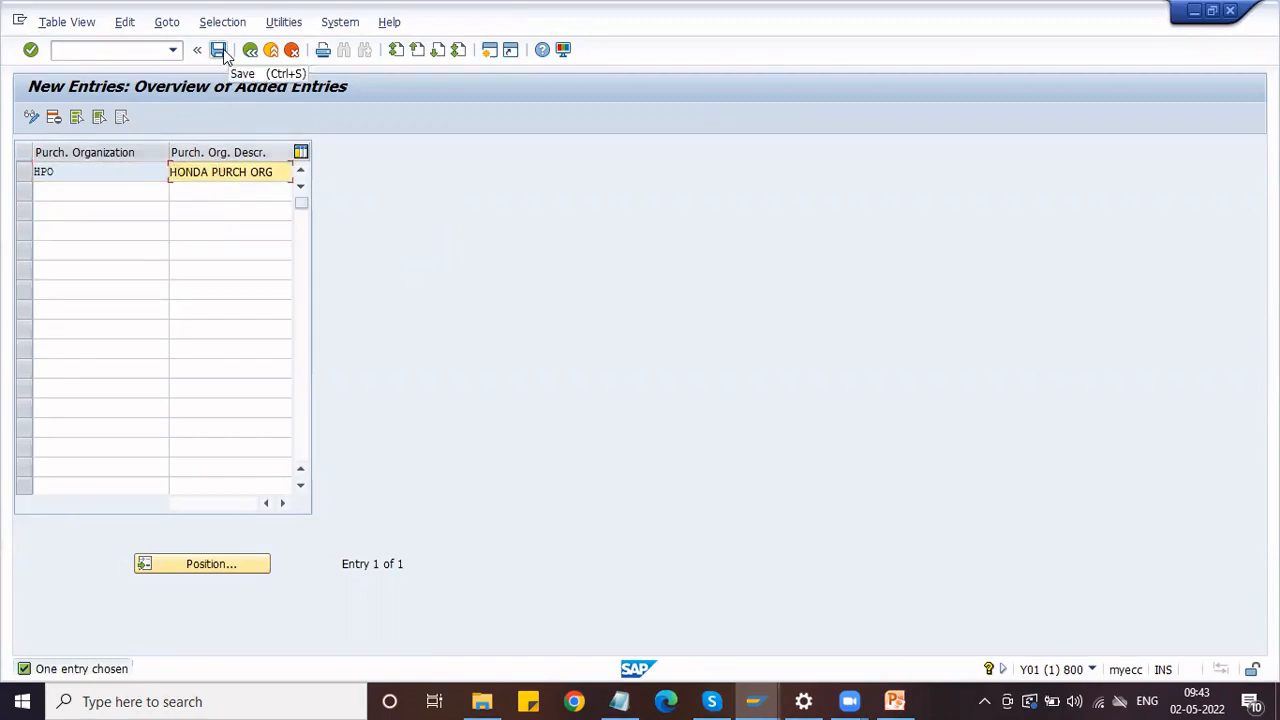
pyautogui.click(28, 174)
pyautogui.click(55, 116)
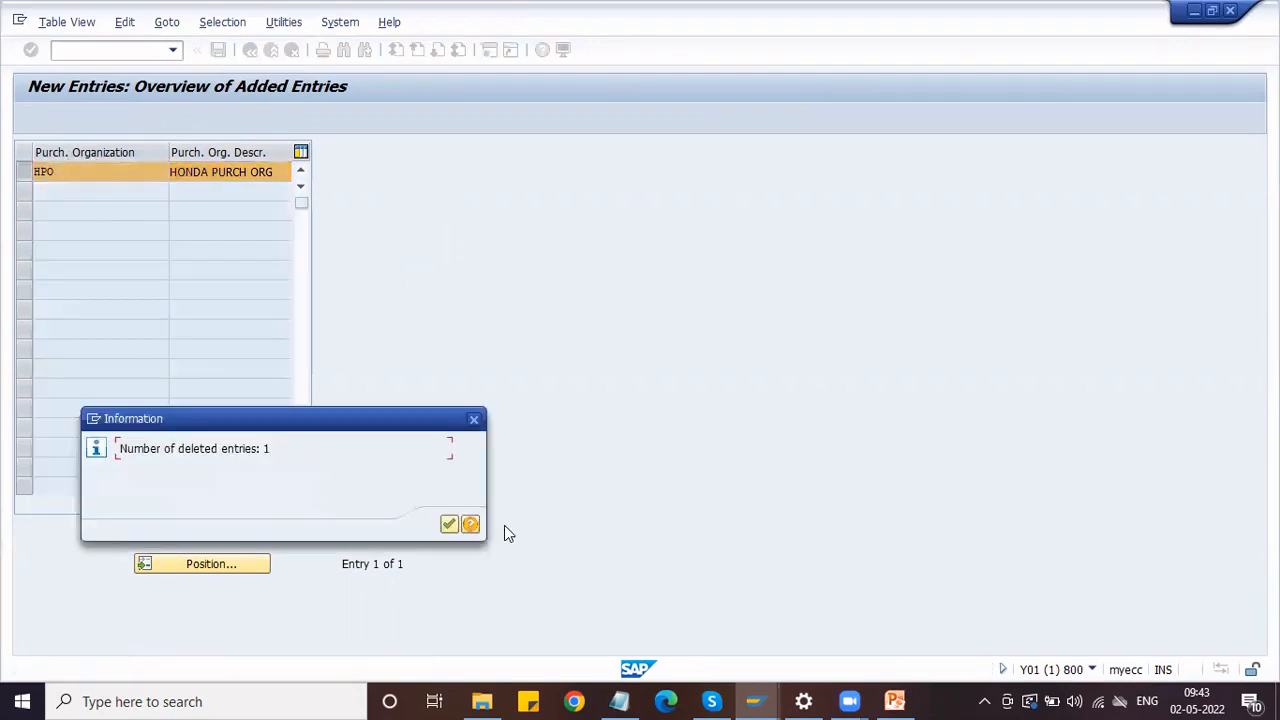
pyautogui.click(449, 524)
# - Add purchasing organization HDPO with the description HONDA PURCH ORG and confirm the entry
pyautogui.click(84, 118)
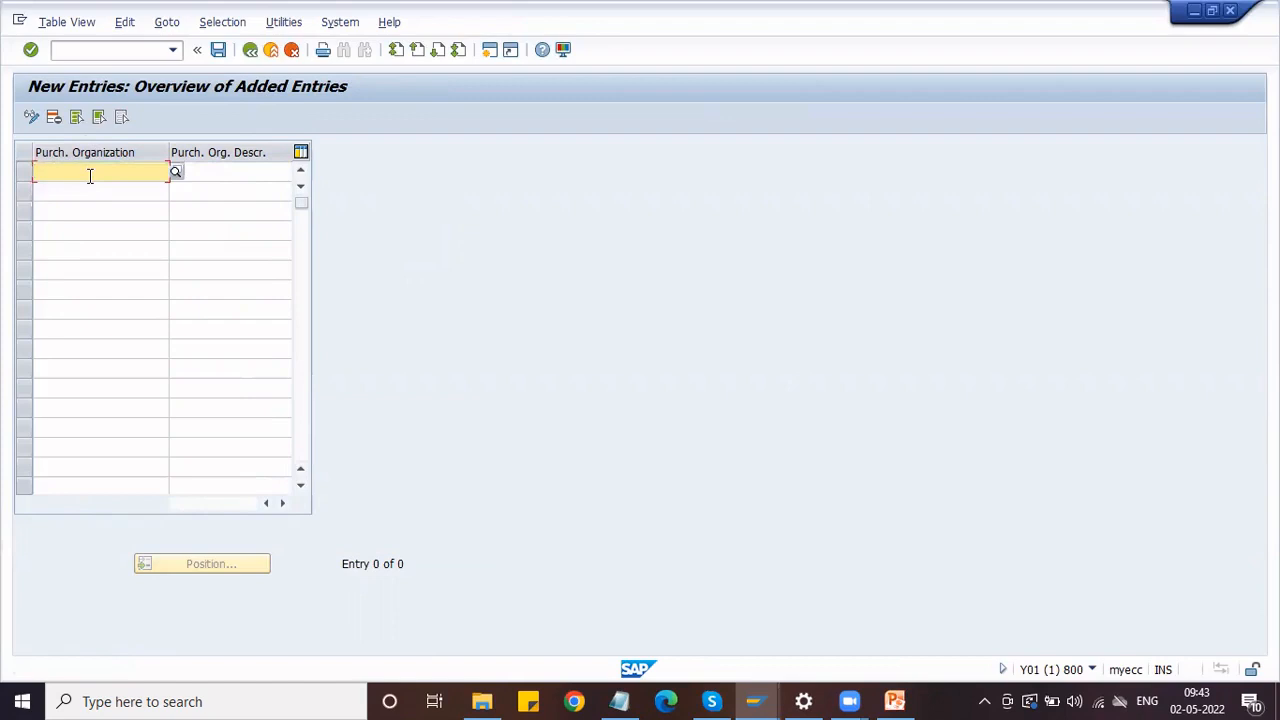
pyautogui.write('HDPO')
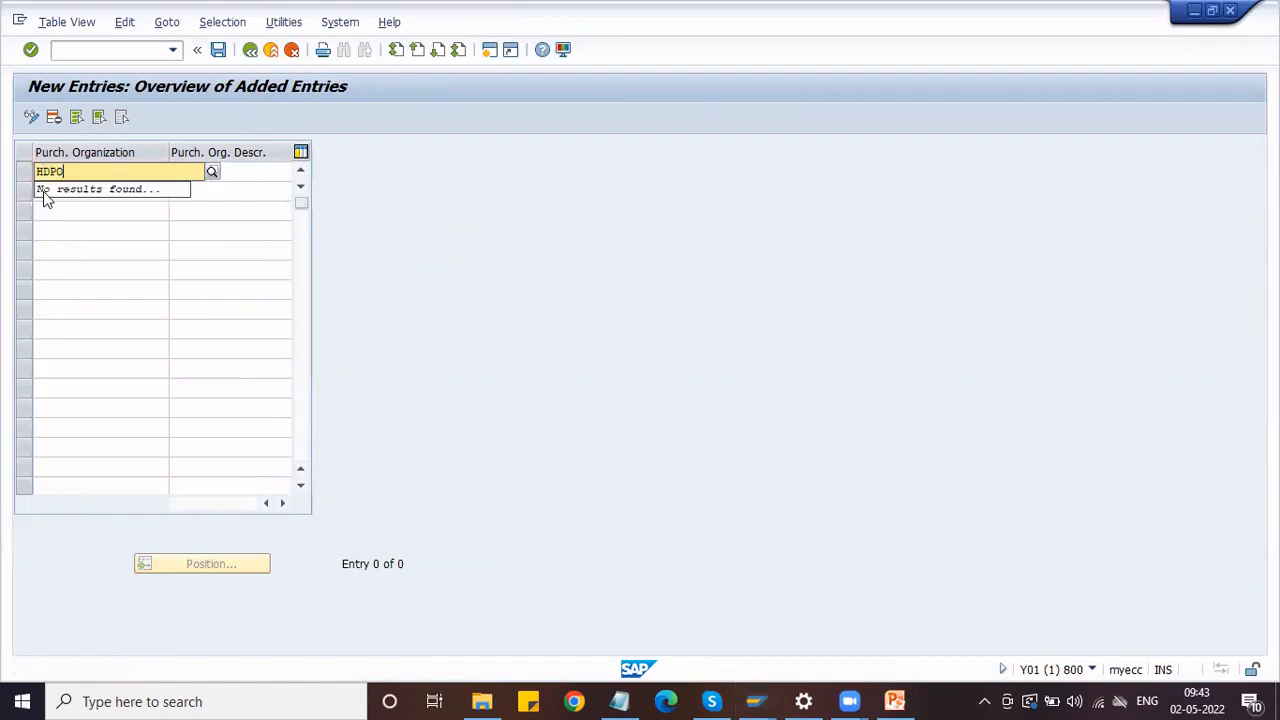
pyautogui.click(94, 207)
pyautogui.click(225, 168)
pyautogui.press('Down')
pyautogui.press('Return')
pyautogui.press('Return')
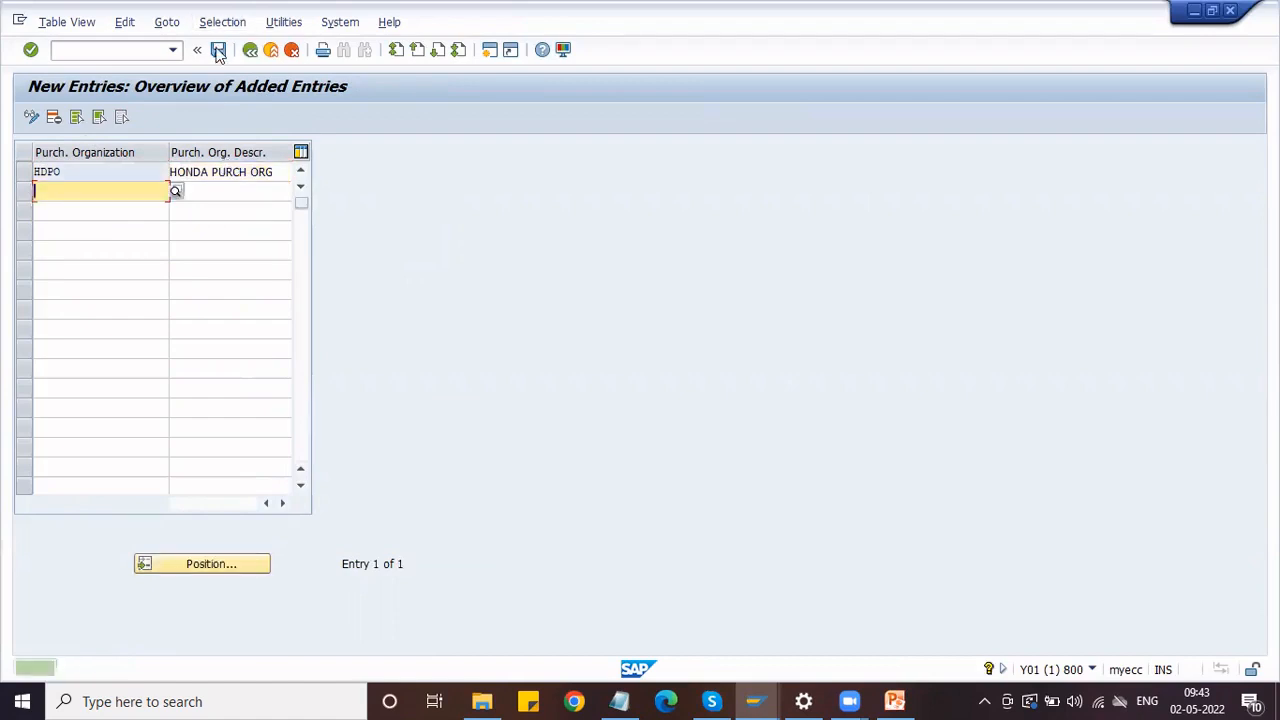
# - Save the purchasing organization to the Honda Automotives LTD customizing request and go back to the implementation guide
pyautogui.click(218, 50)
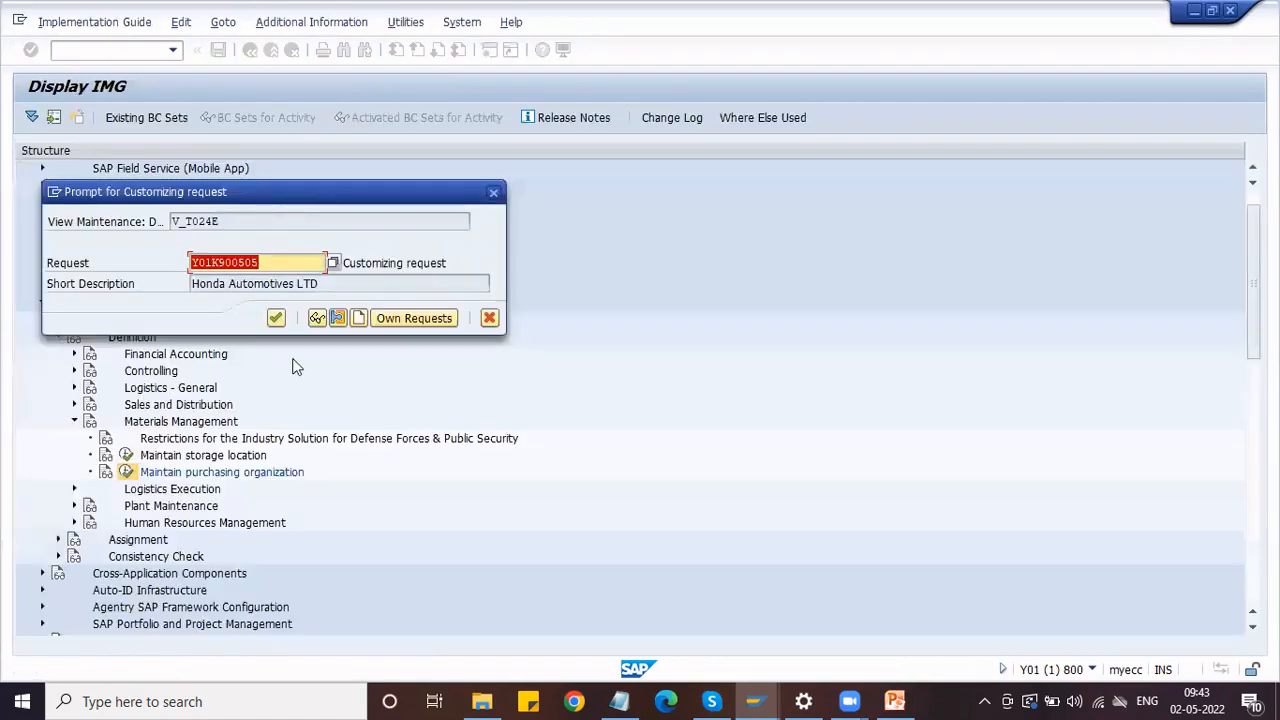
pyautogui.click(278, 320)
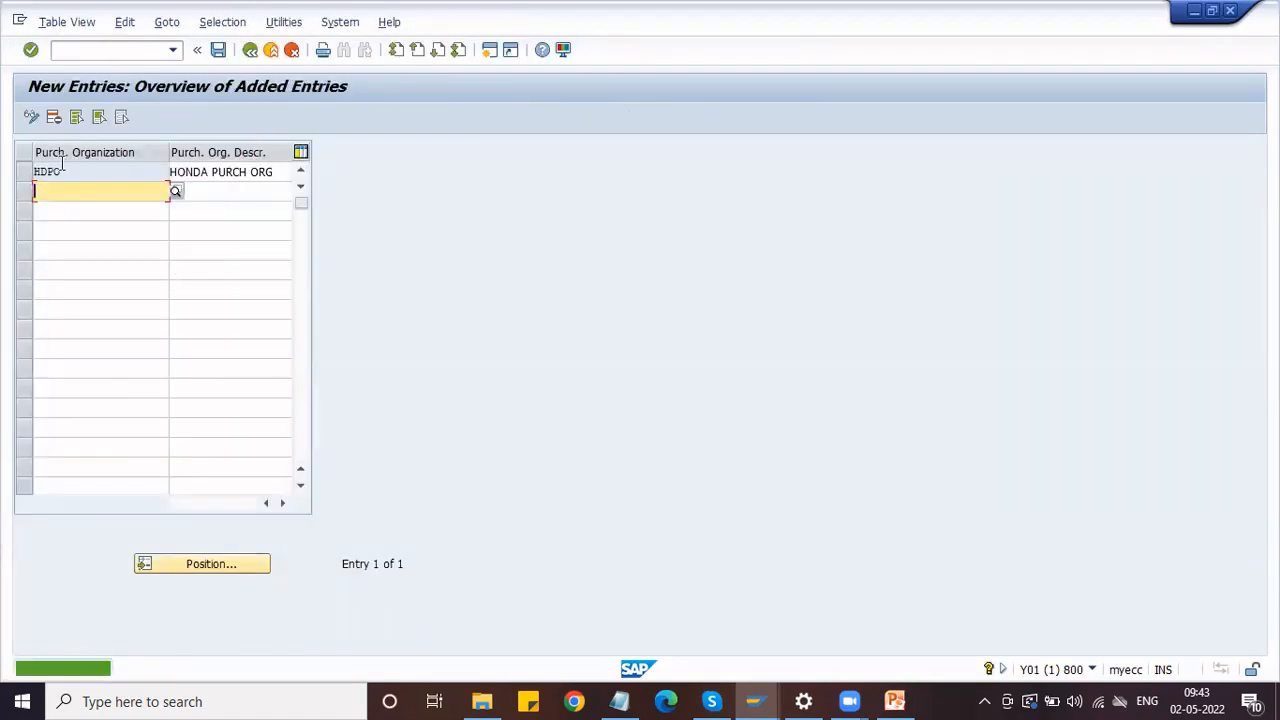
pyautogui.click(251, 55)
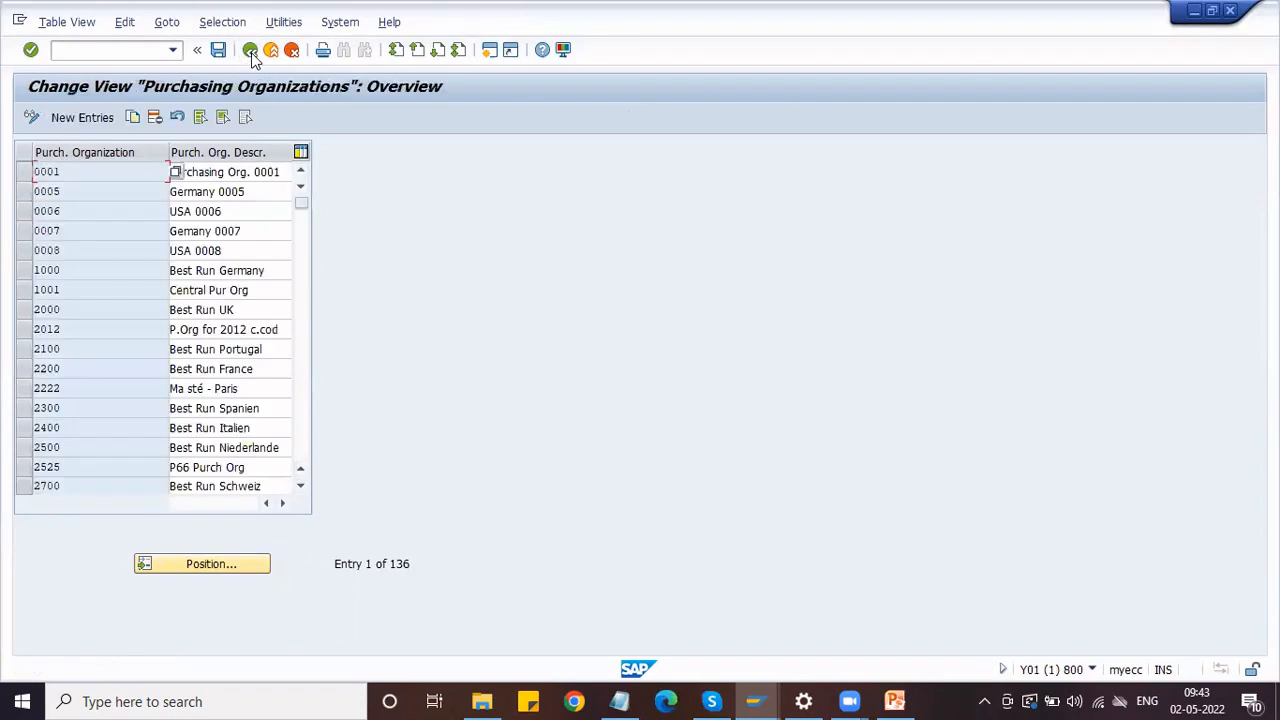
pyautogui.click(251, 55)
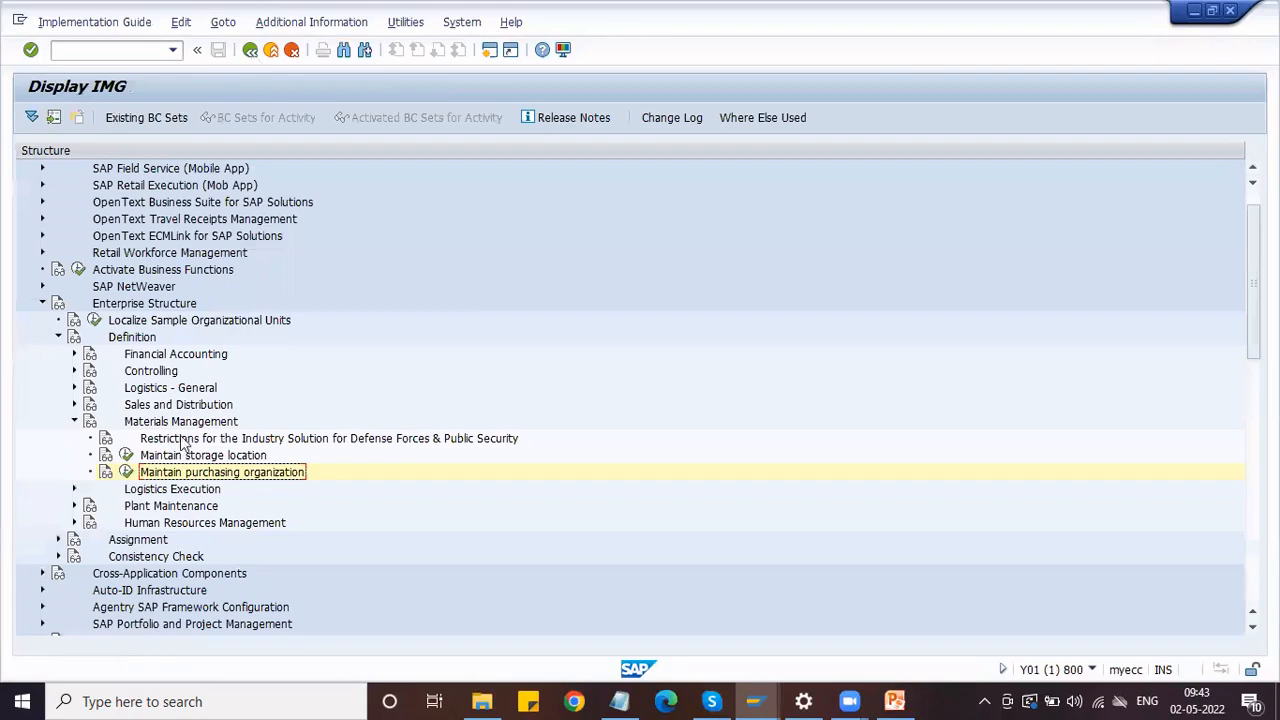
# - Review the Enterprise Structure of SAP MM slide in PowerPoint and return to SAP
pyautogui.click(894, 701)
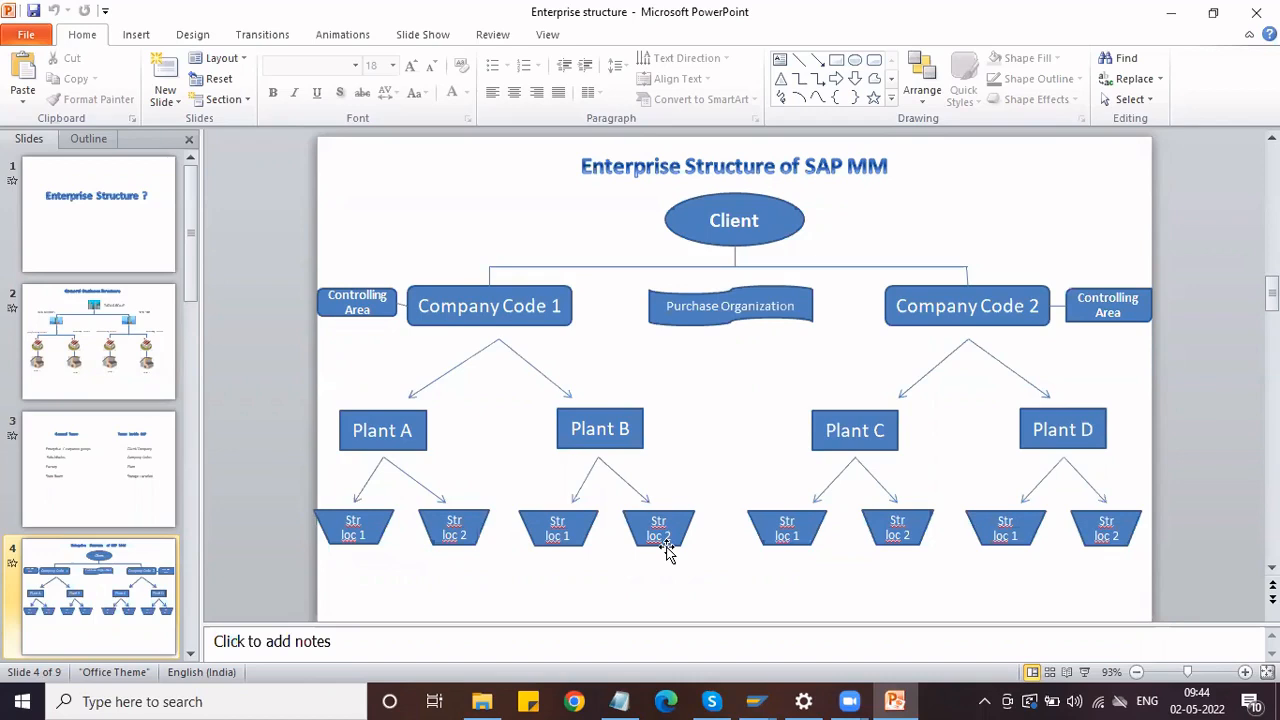
pyautogui.hotkey('alt', 'Tab')
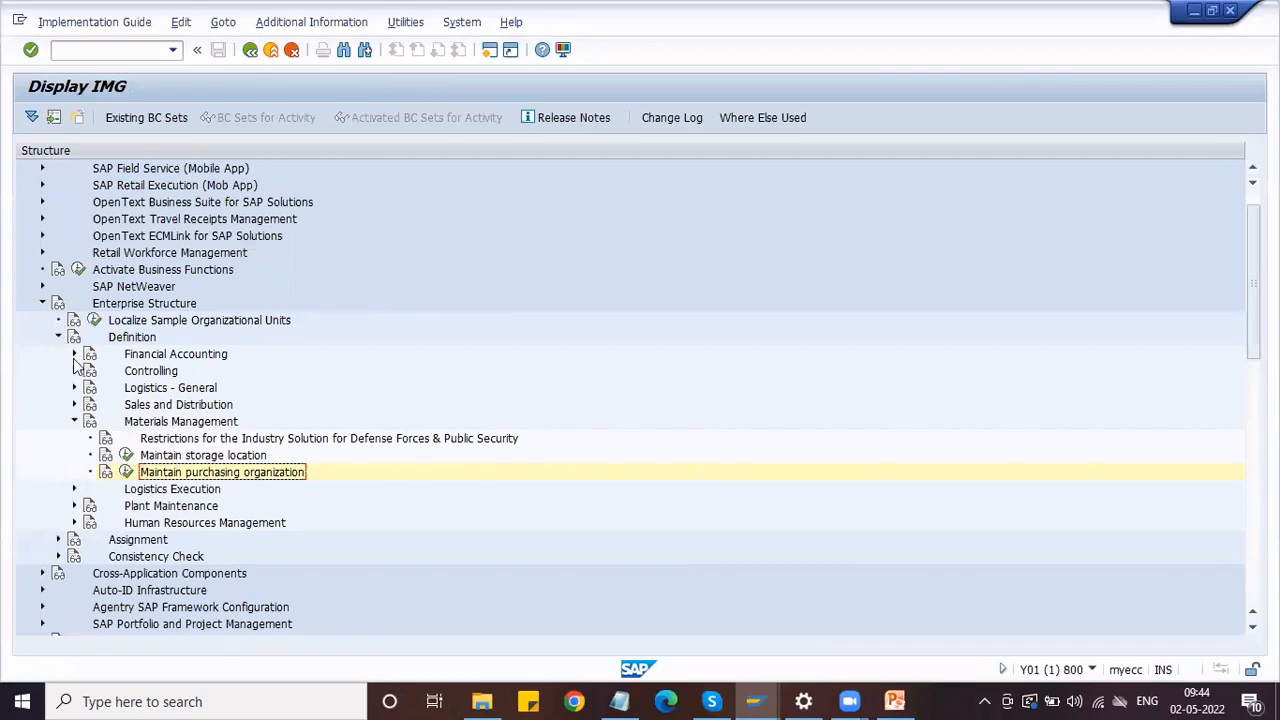
# - Collapse the Definition node and open the Assign company code to company activity under Assignment, Financial Accounting
pyautogui.click(74, 421)
pyautogui.click(130, 338)
pyautogui.click(59, 338)
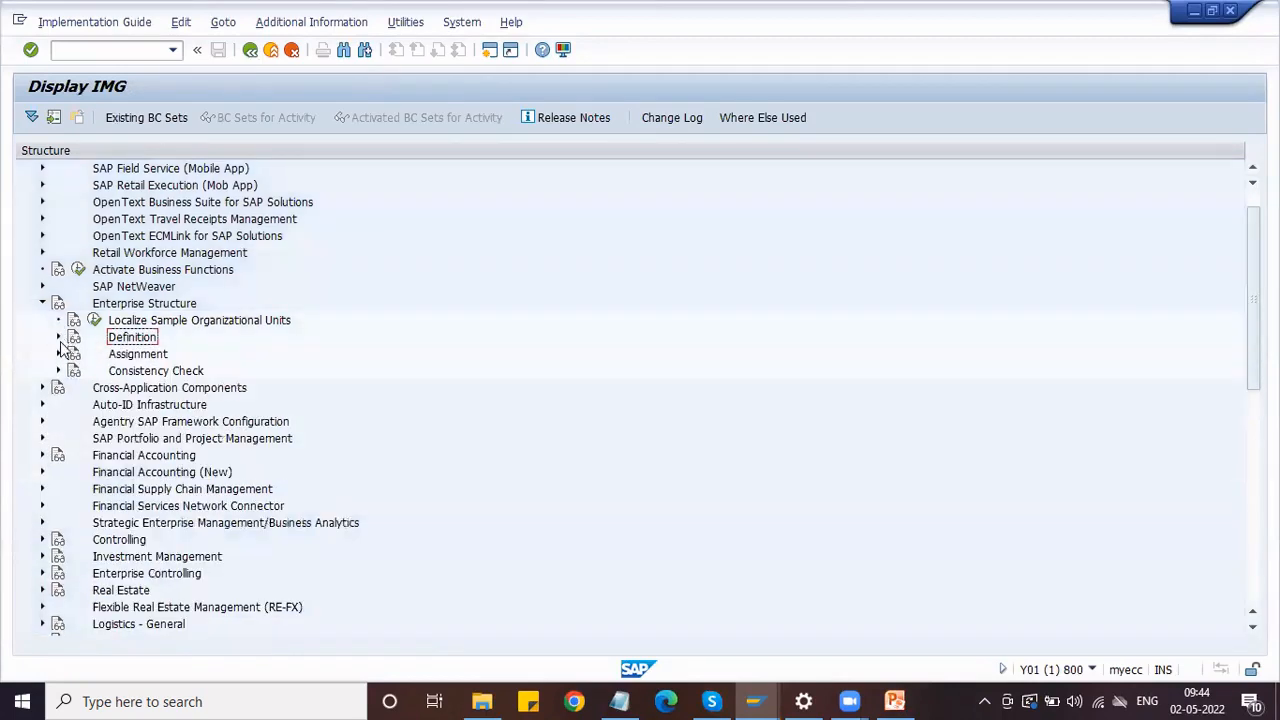
pyautogui.click(59, 354)
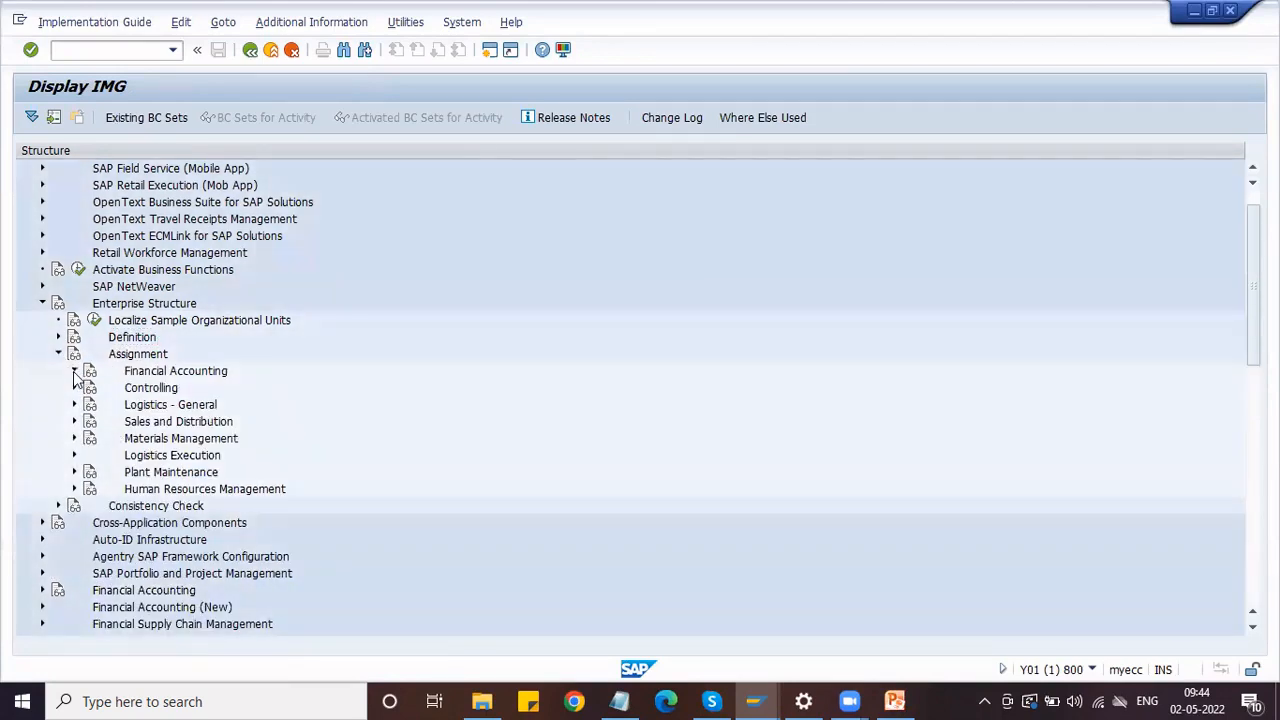
pyautogui.click(74, 371)
pyautogui.click(182, 392)
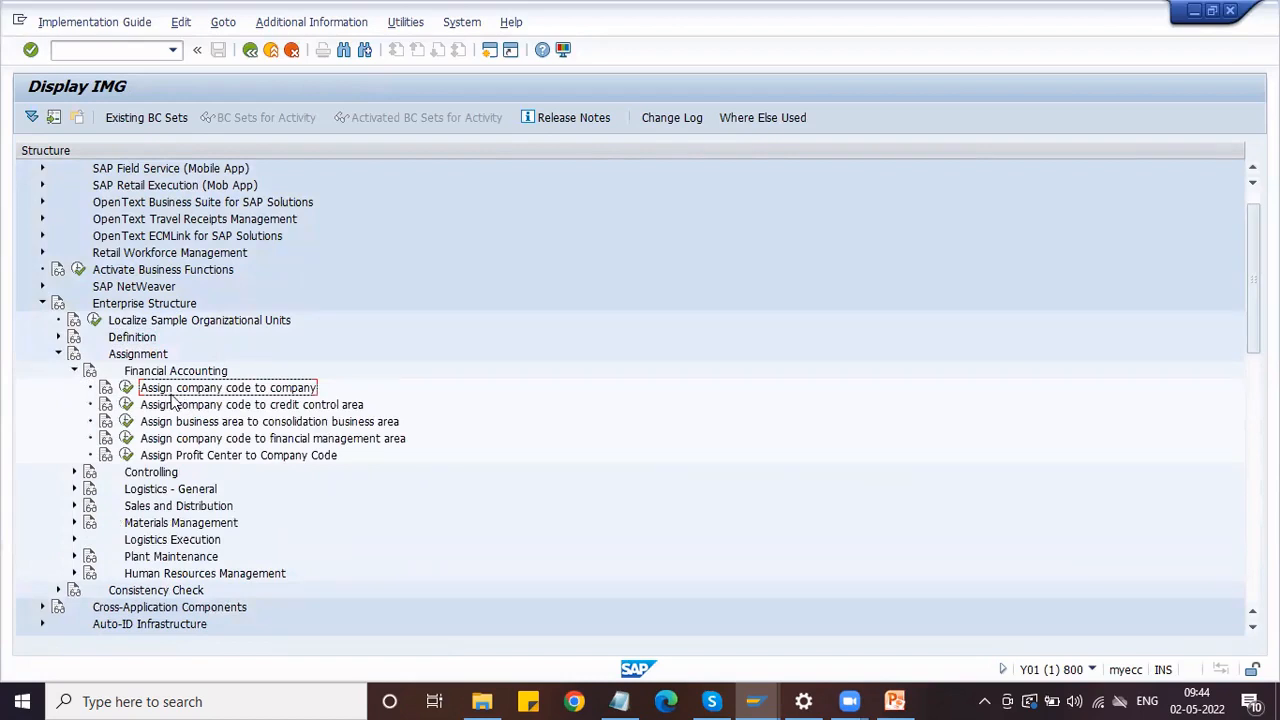
pyautogui.click(126, 392)
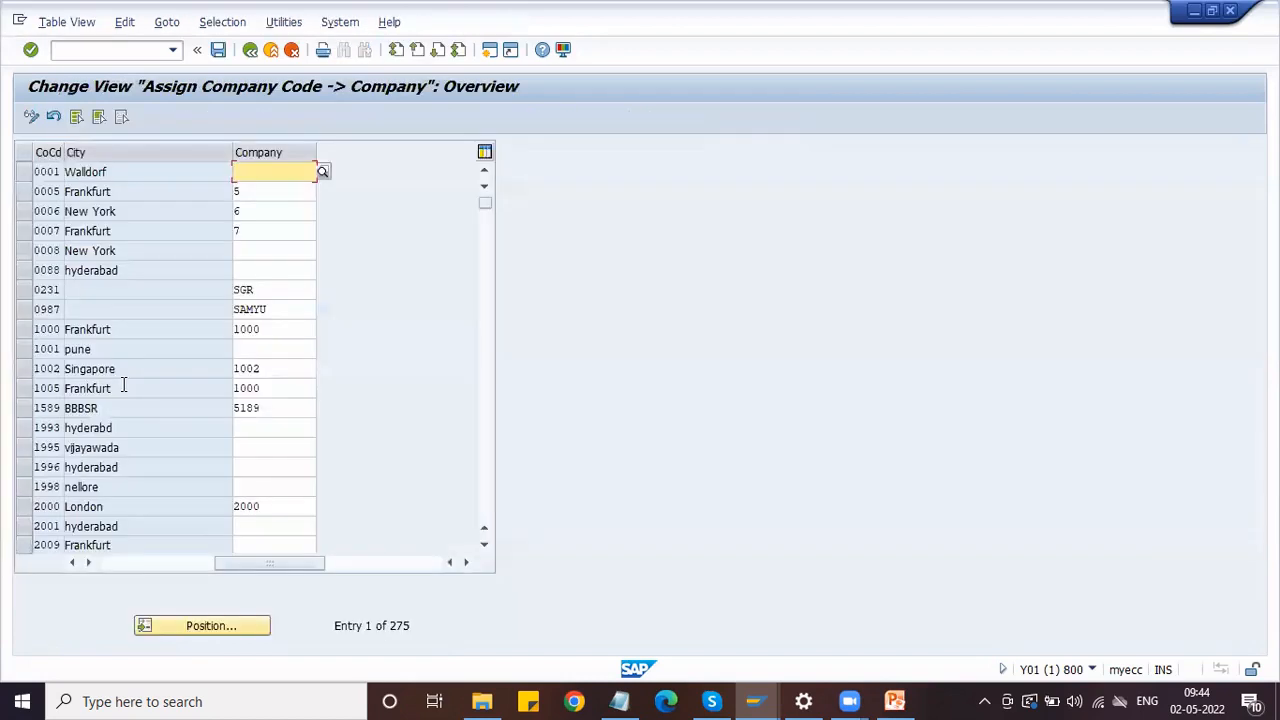
# - Position the company code assignment list at company code HMOT
pyautogui.click(113, 178)
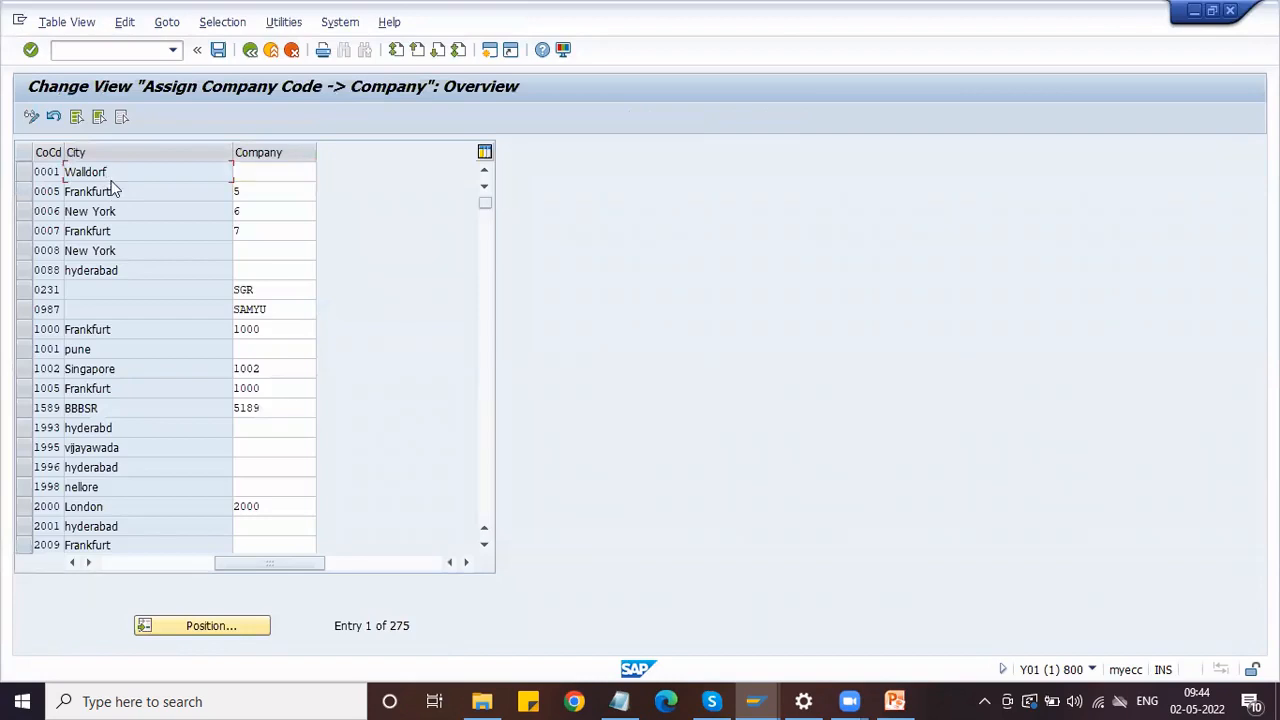
pyautogui.click(223, 625)
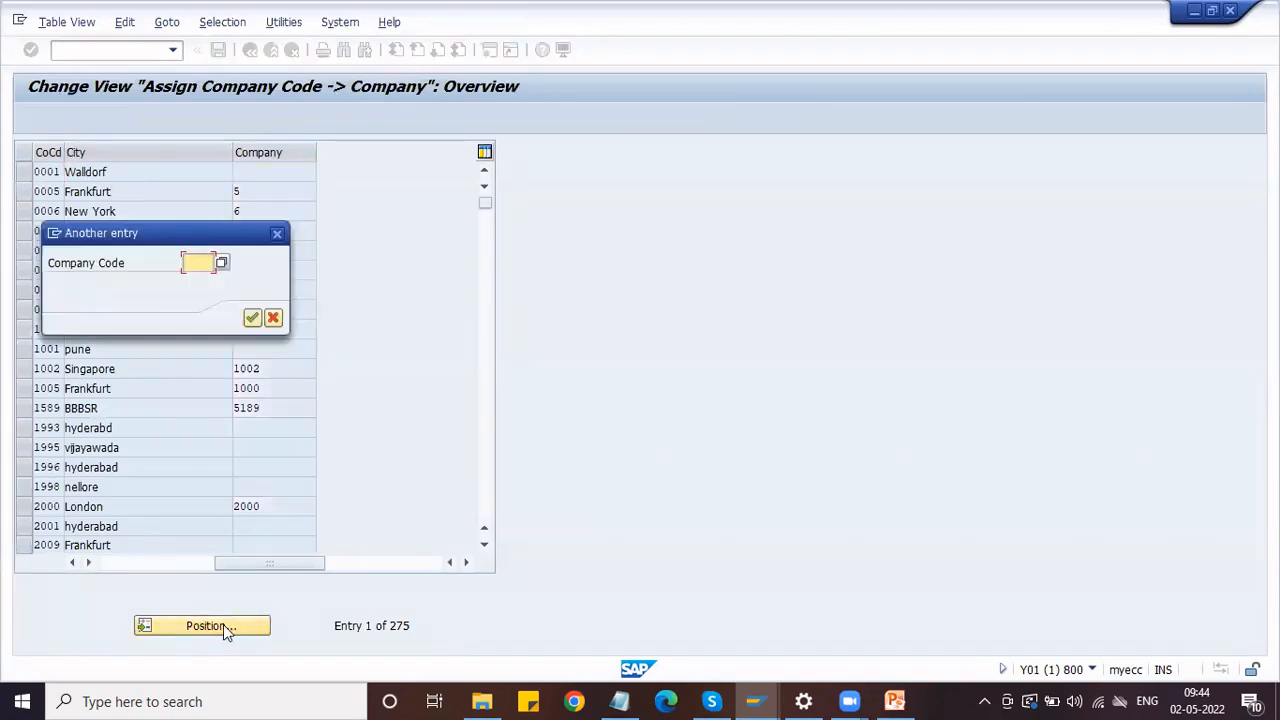
pyautogui.moveTo(130, 244); pyautogui.dragTo(257, 404)
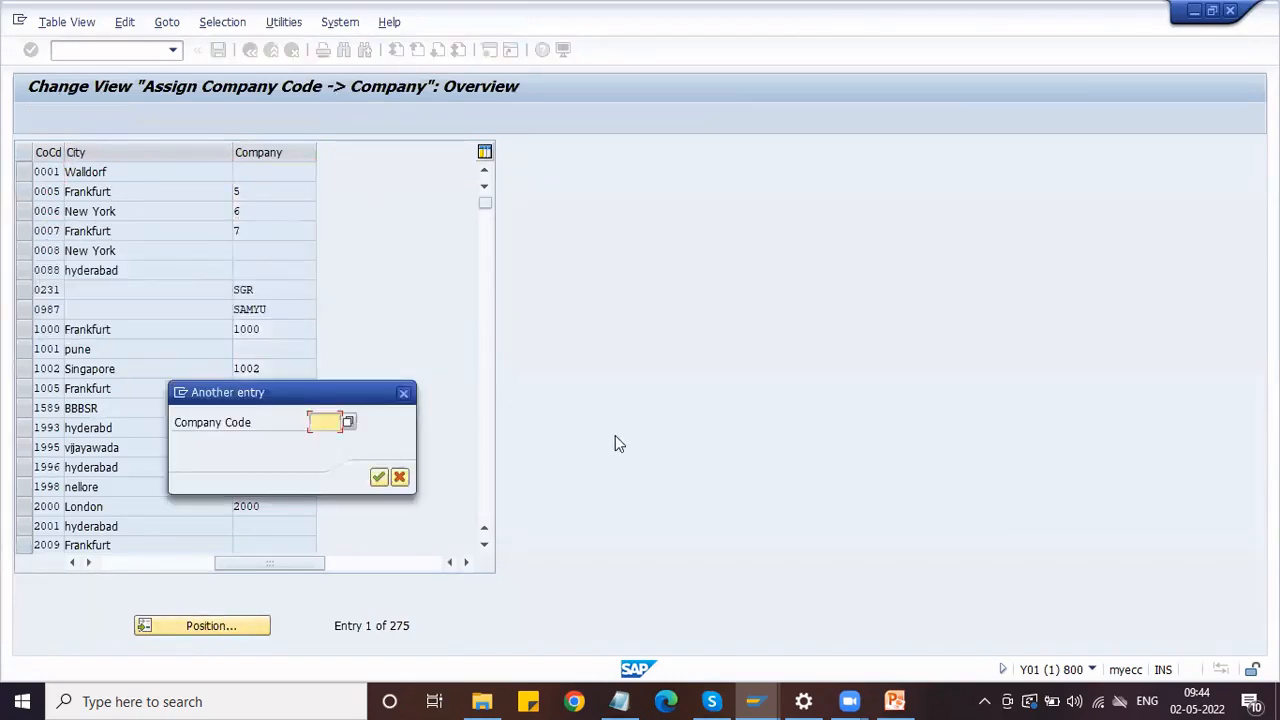
pyautogui.write('HMO')
pyautogui.press('Return')
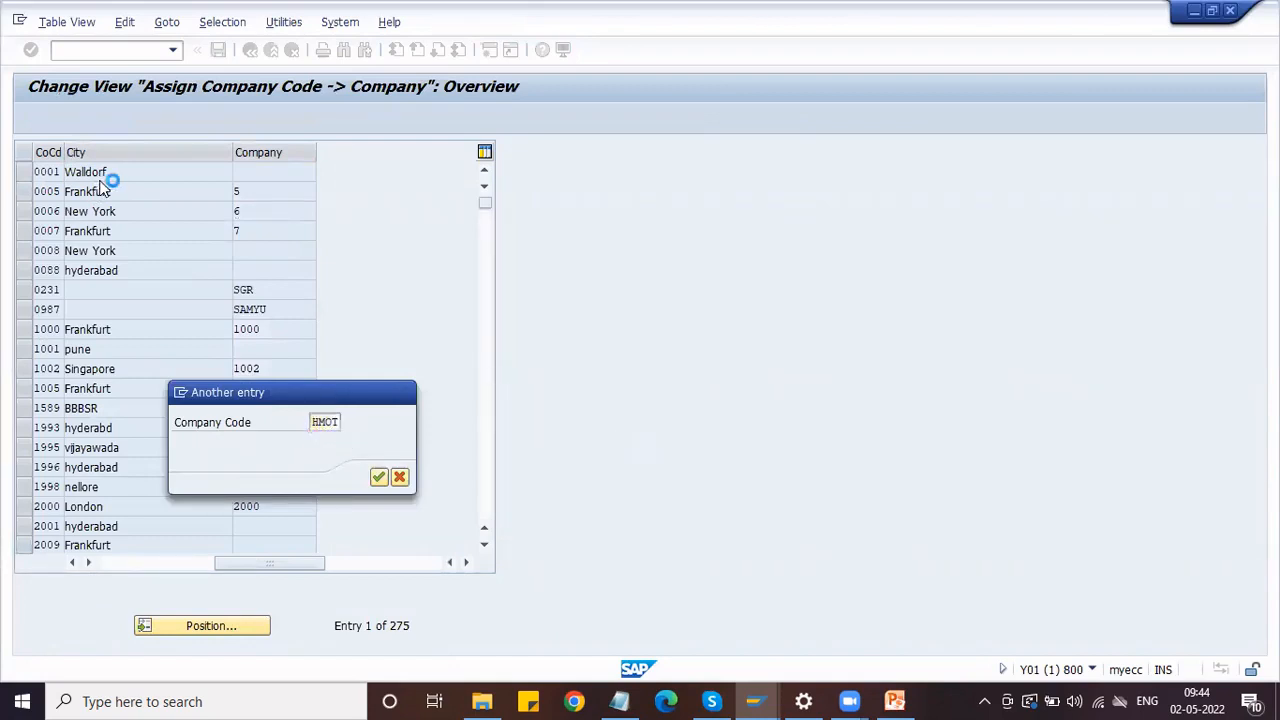
pyautogui.press('Return')
# - Find company HONDA in the company value help and assign it to company code HMOT
pyautogui.click(250, 172)
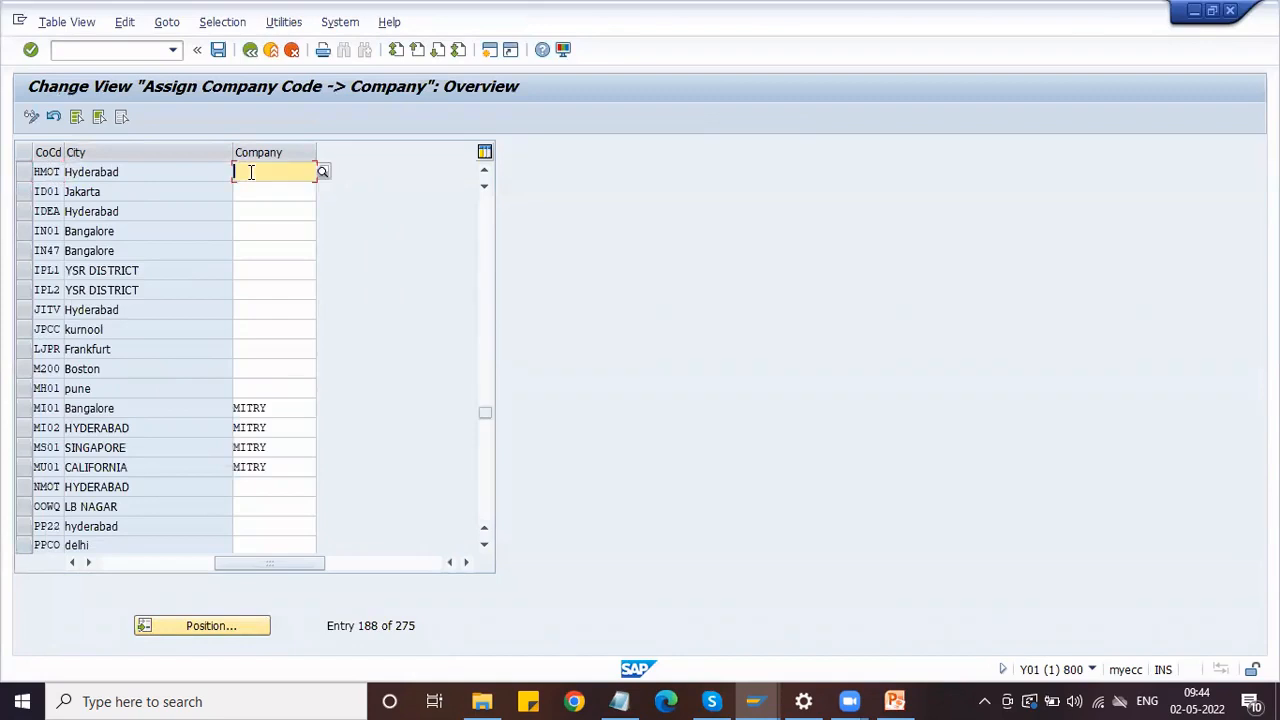
pyautogui.click(325, 173)
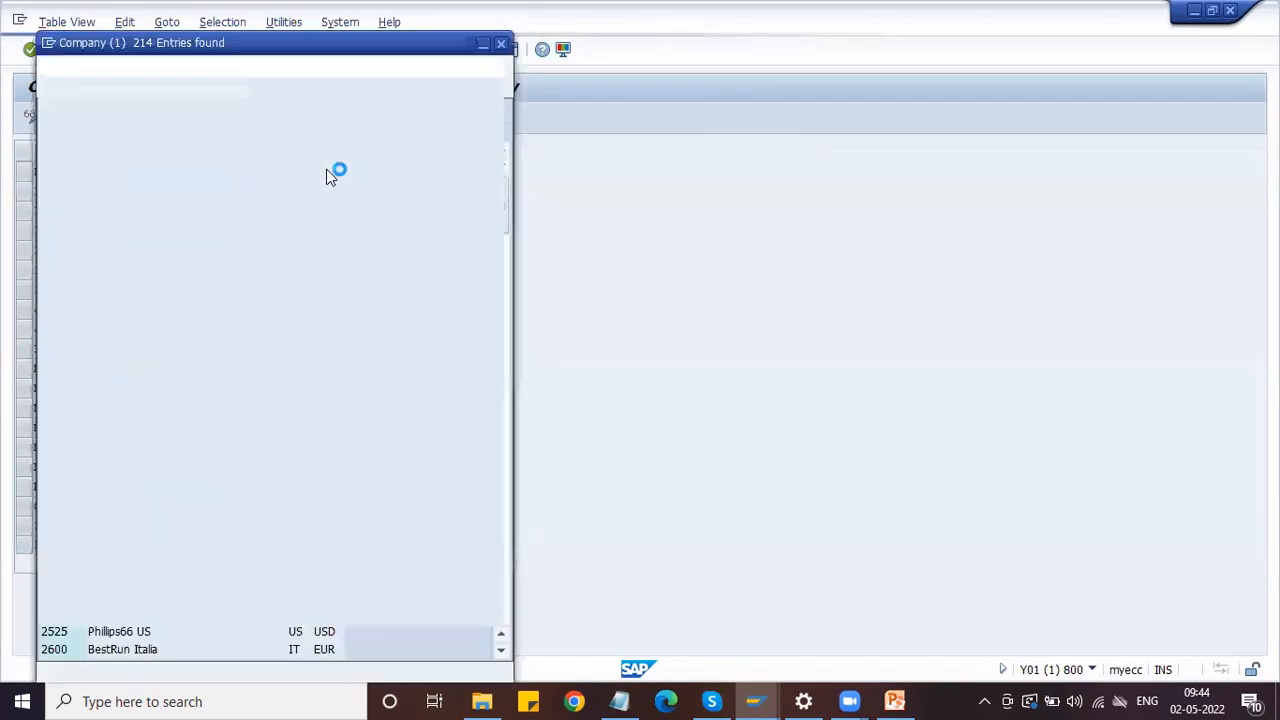
pyautogui.click(124, 113)
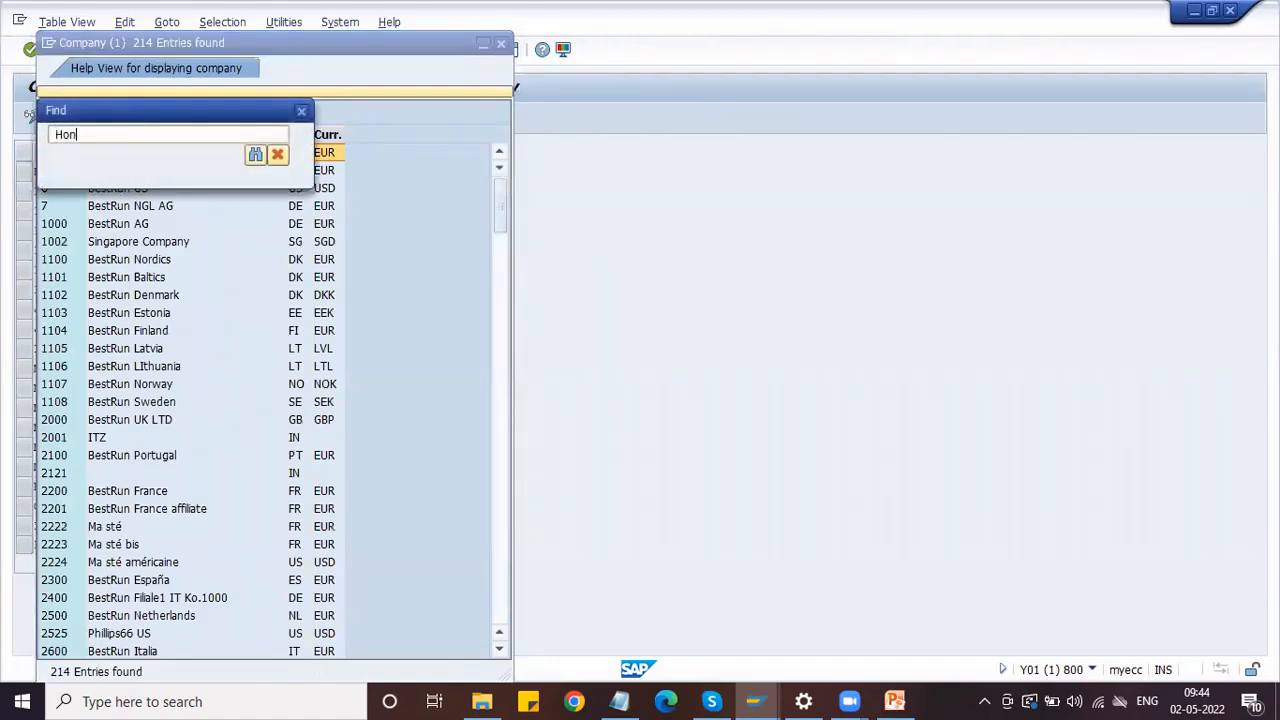
pyautogui.press('Return')
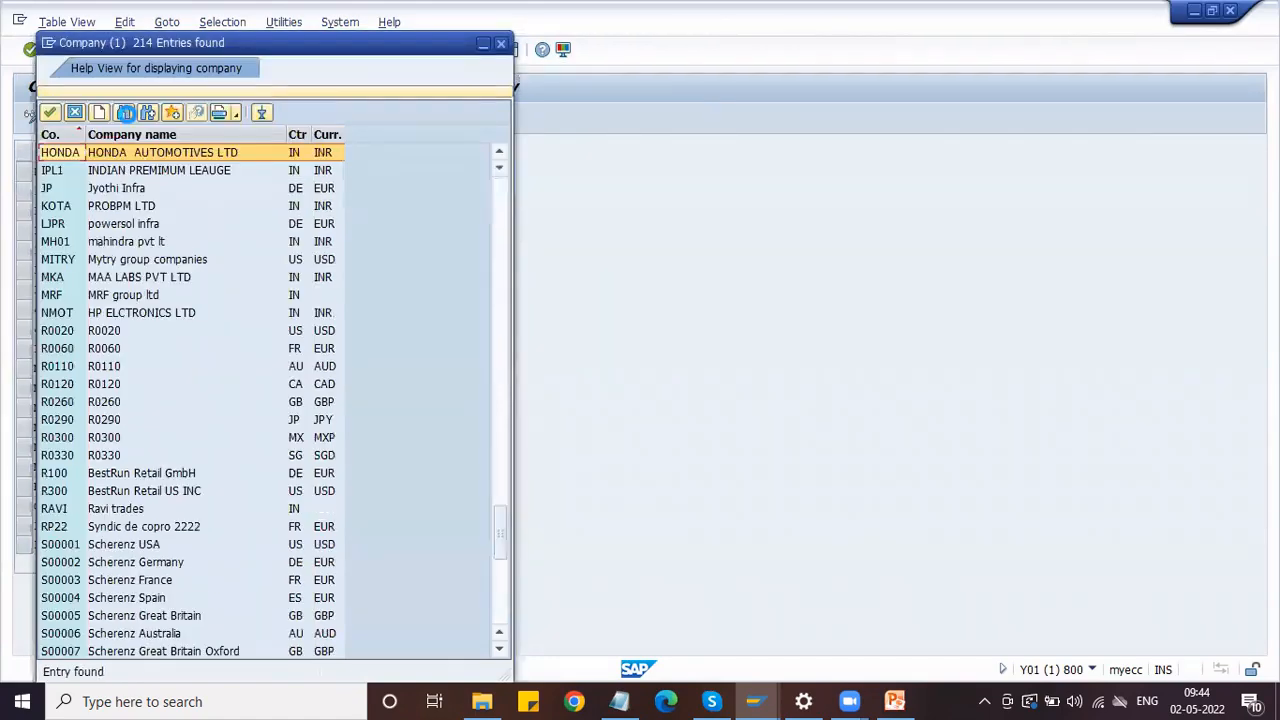
pyautogui.click(50, 115)
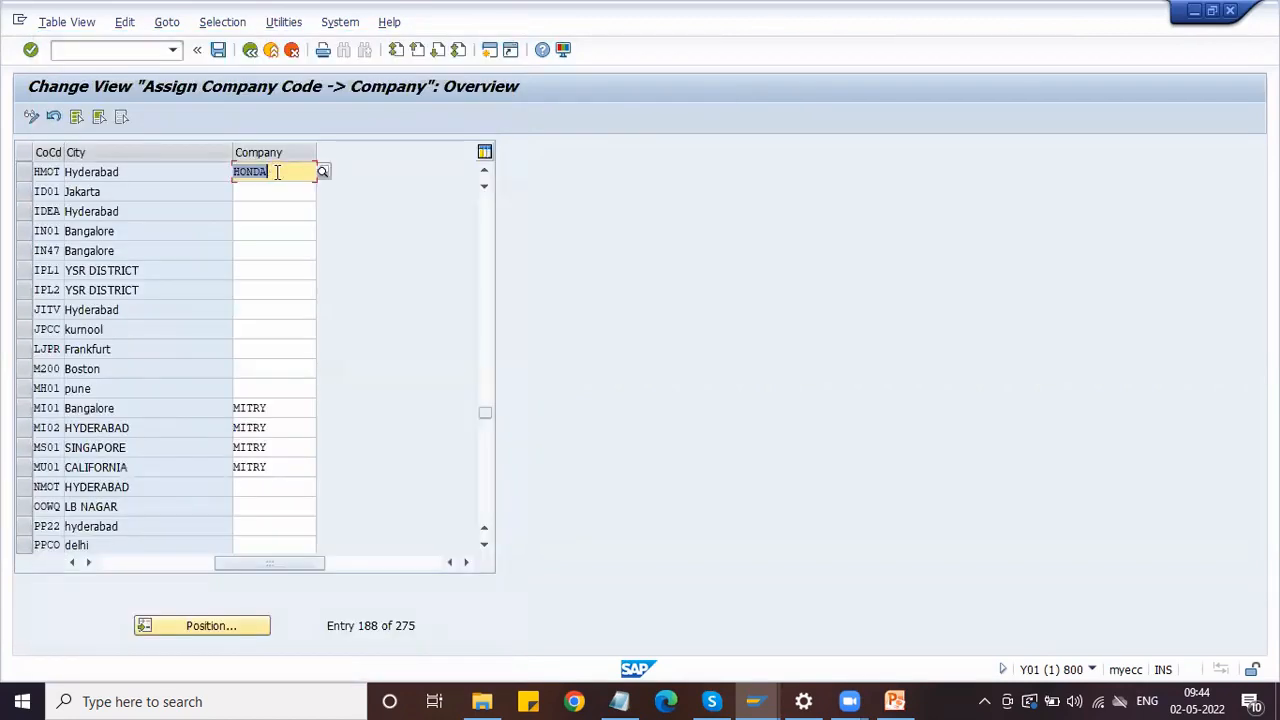
# - Save the company assignment to the Honda Automotives LTD customizing request and go back to the implementation guide
pyautogui.click(218, 50)
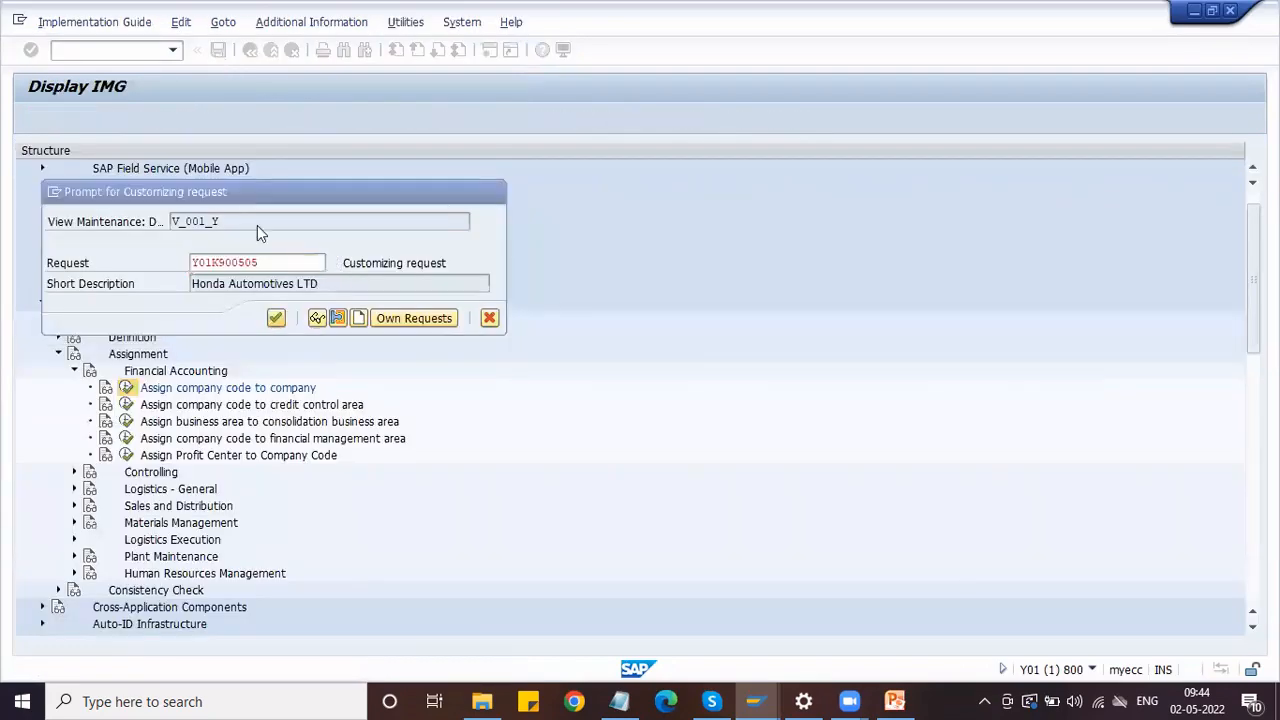
pyautogui.press('Return')
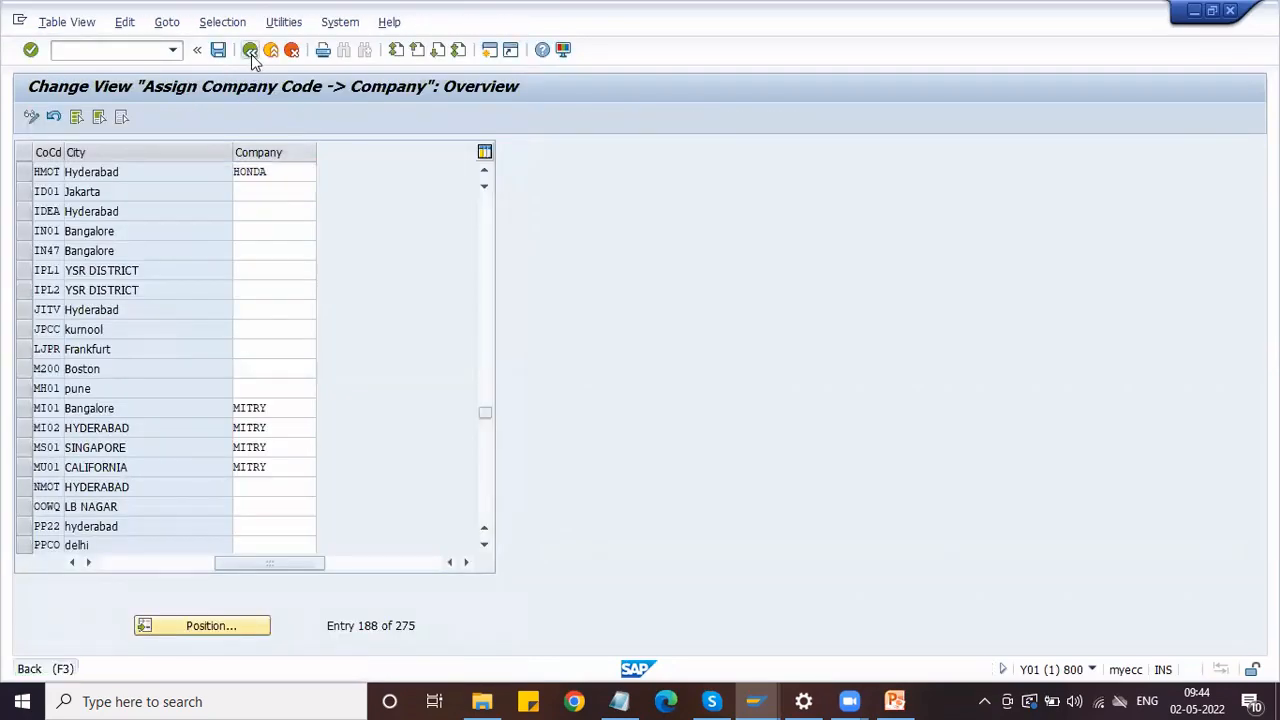
pyautogui.click(251, 52)
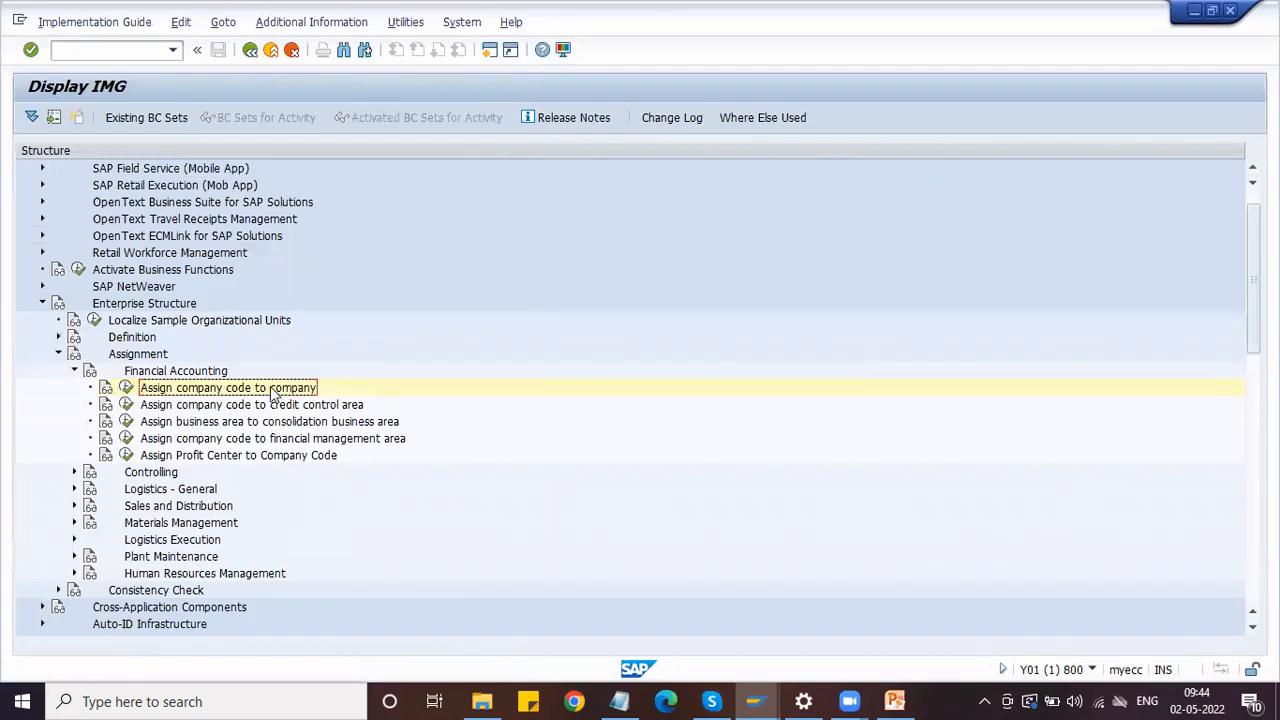
# - Collapse Financial Accounting and open the Assign company code to controlling area activity under Assignment, Controlling
pyautogui.click(76, 371)
pyautogui.click(74, 388)
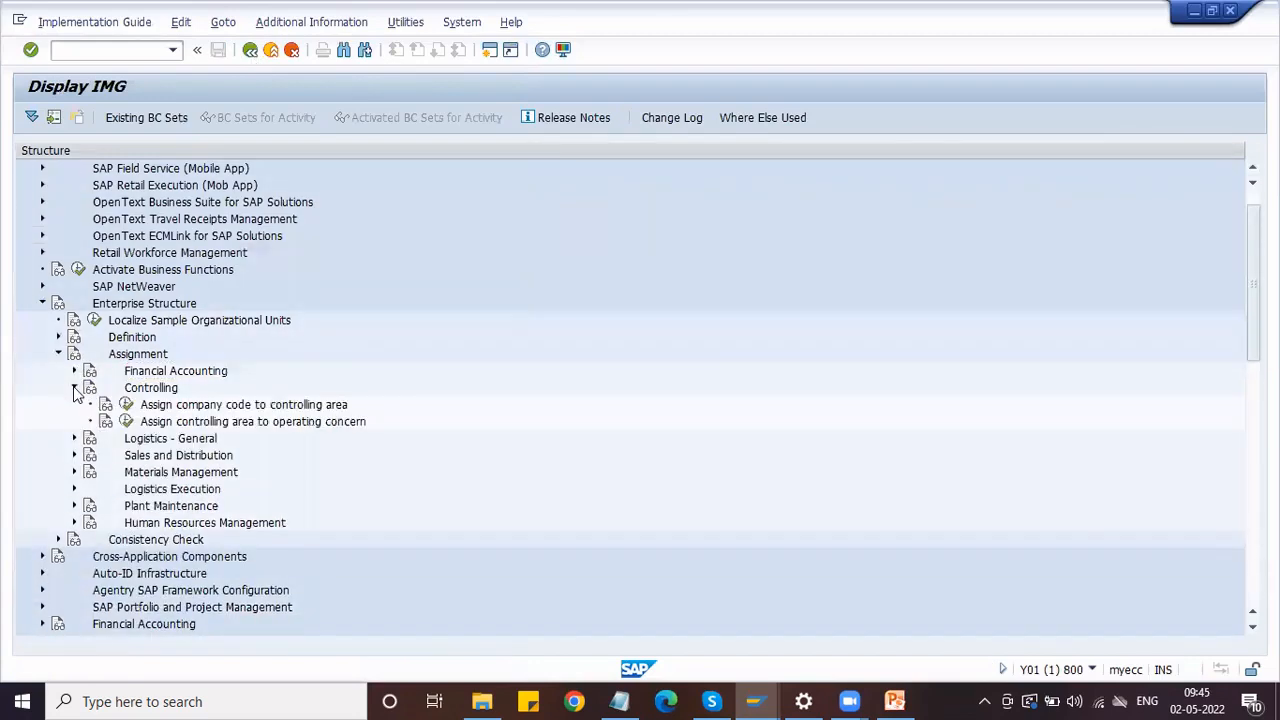
pyautogui.click(205, 410)
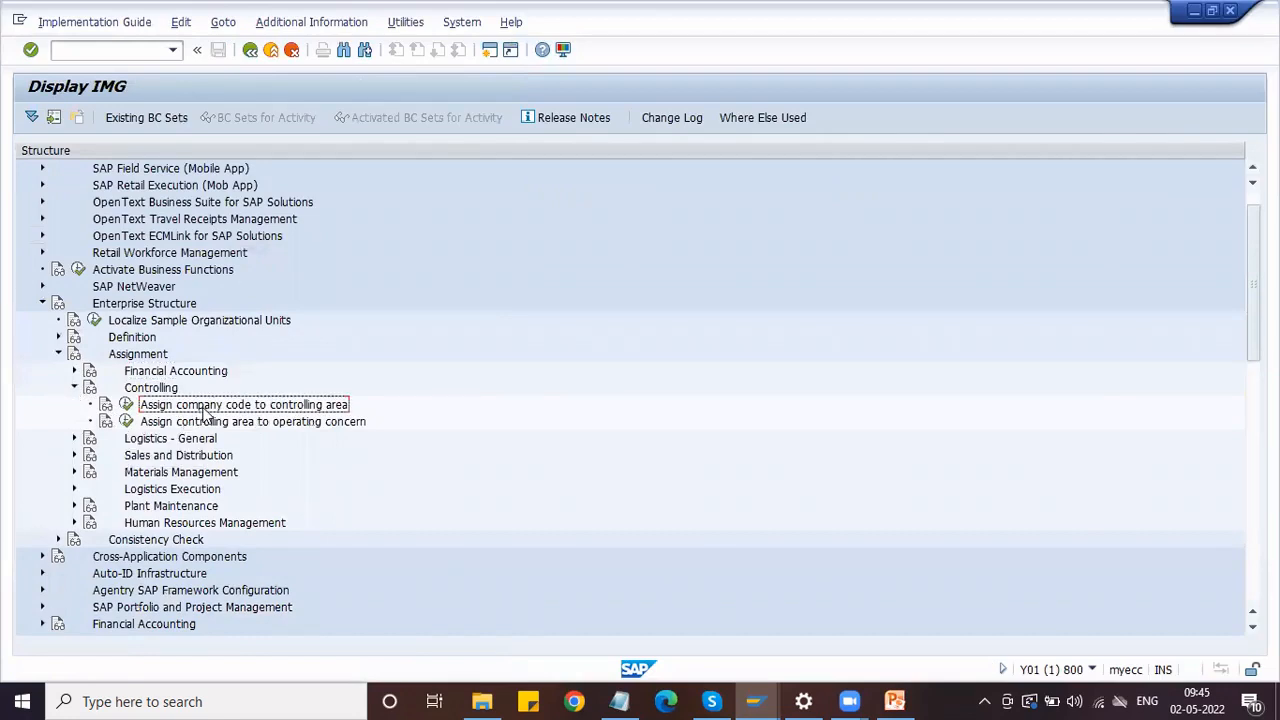
pyautogui.click(126, 405)
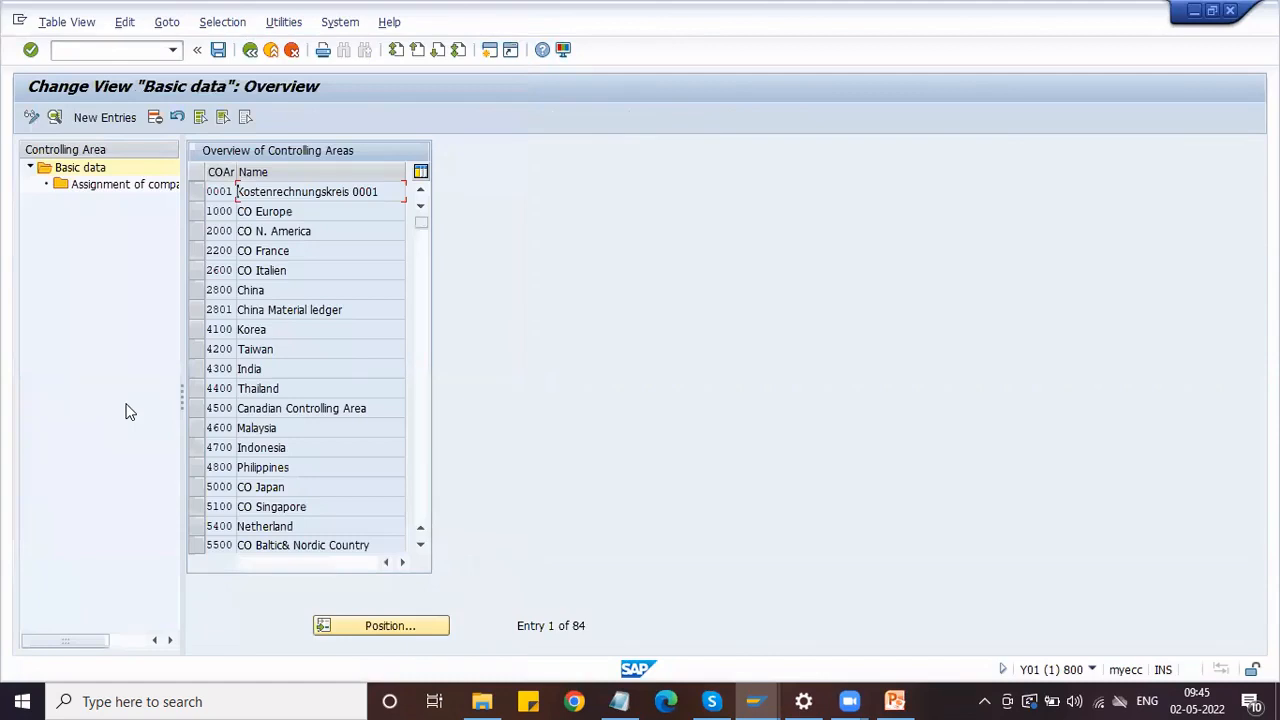
# - Position the controlling area list at HMOT, select that controlling area and open its assignment of company codes
pyautogui.click(386, 626)
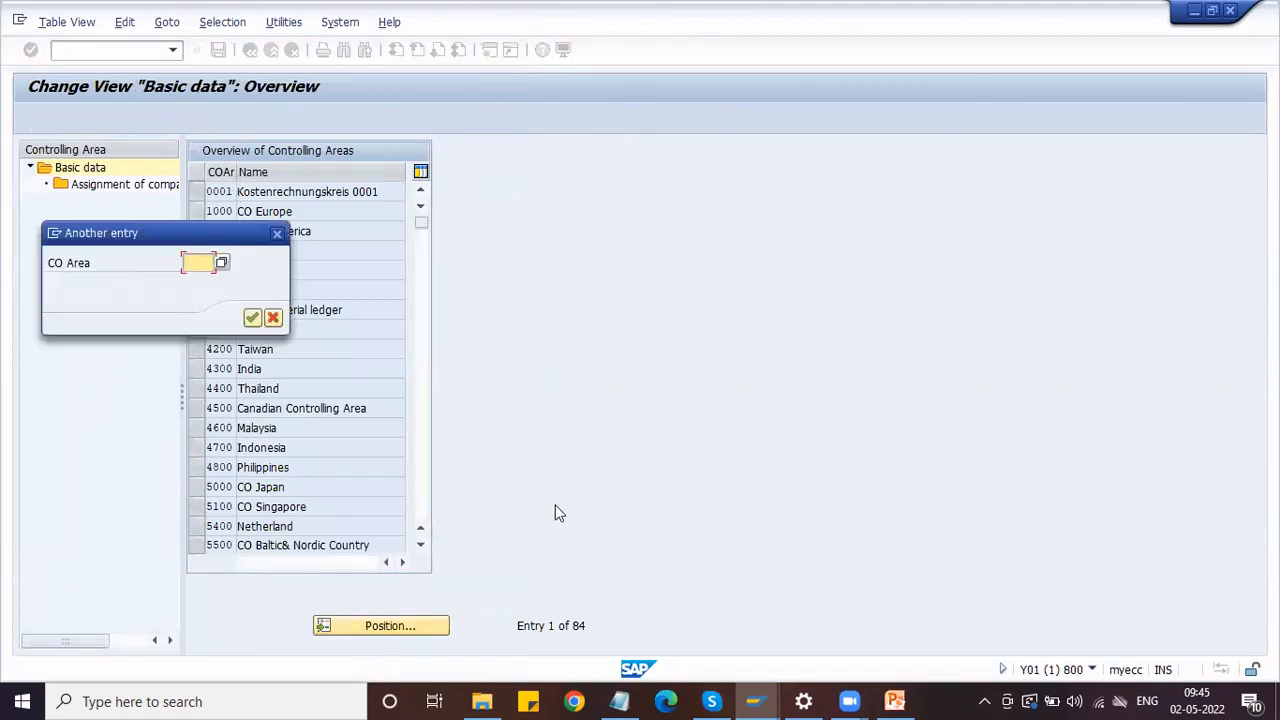
pyautogui.write('hmot')
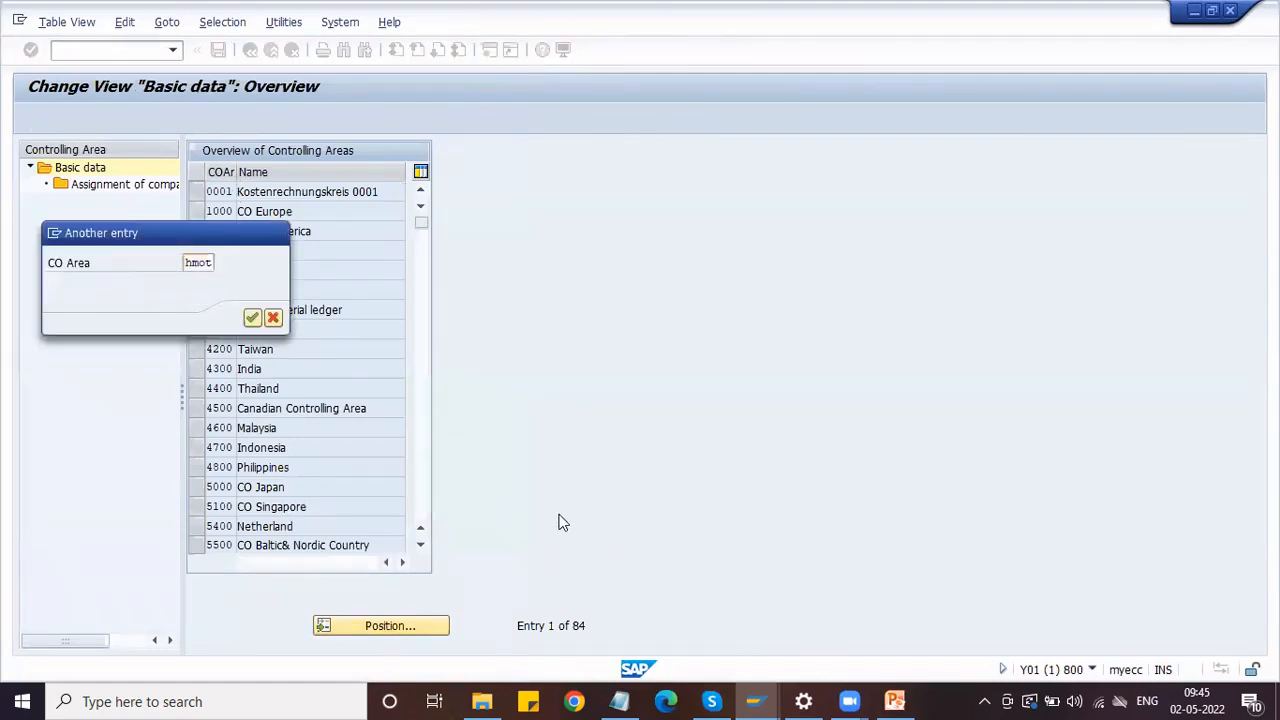
pyautogui.press('Return')
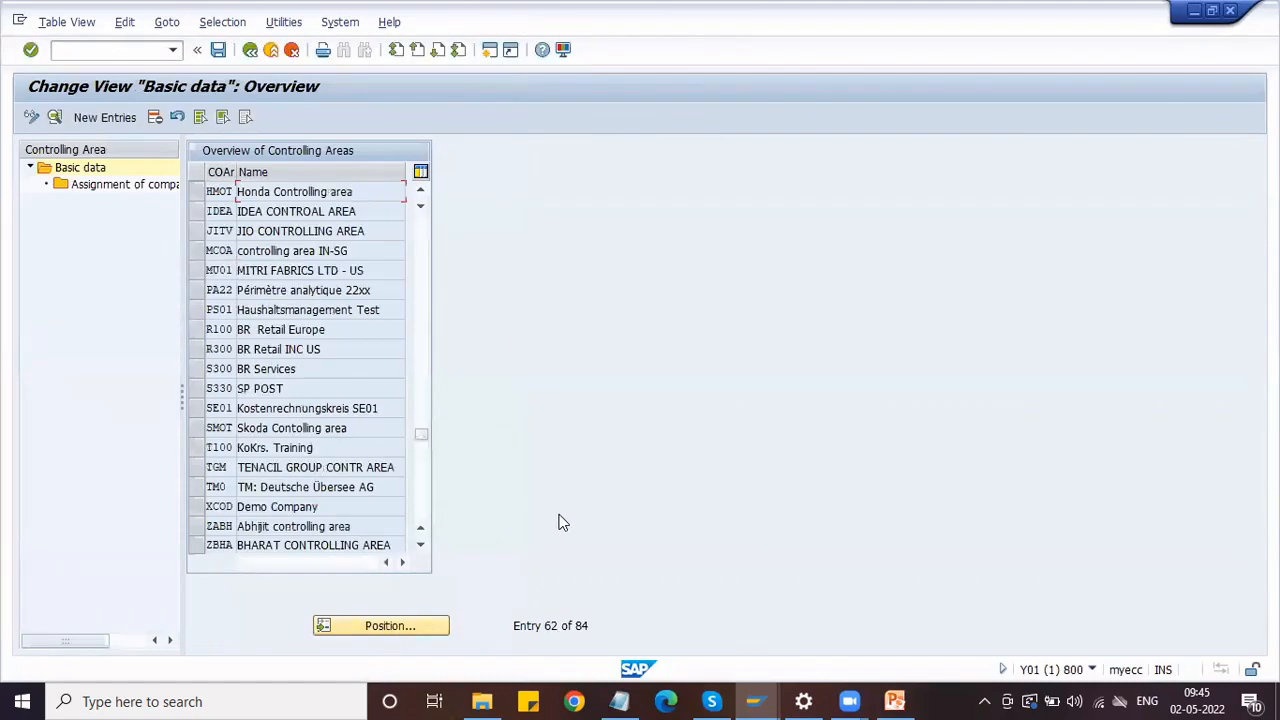
pyautogui.click(196, 199)
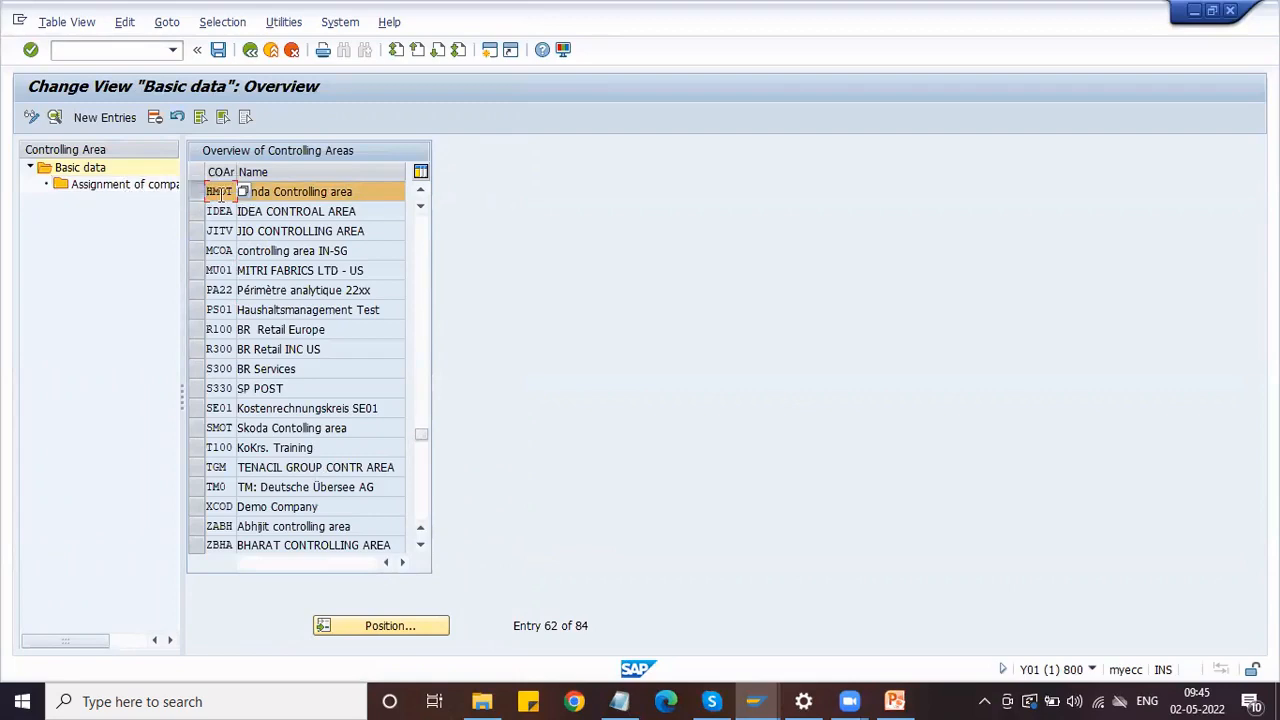
pyautogui.click(143, 190)
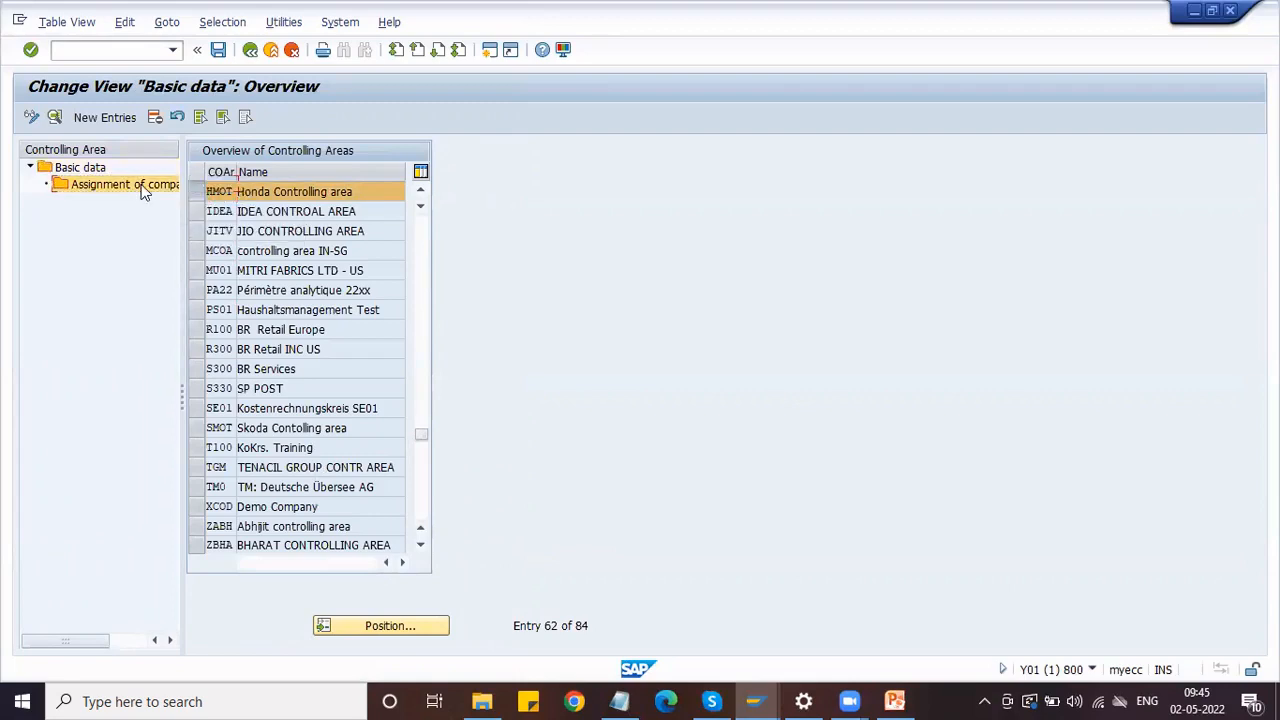
pyautogui.doubleClick(143, 190)
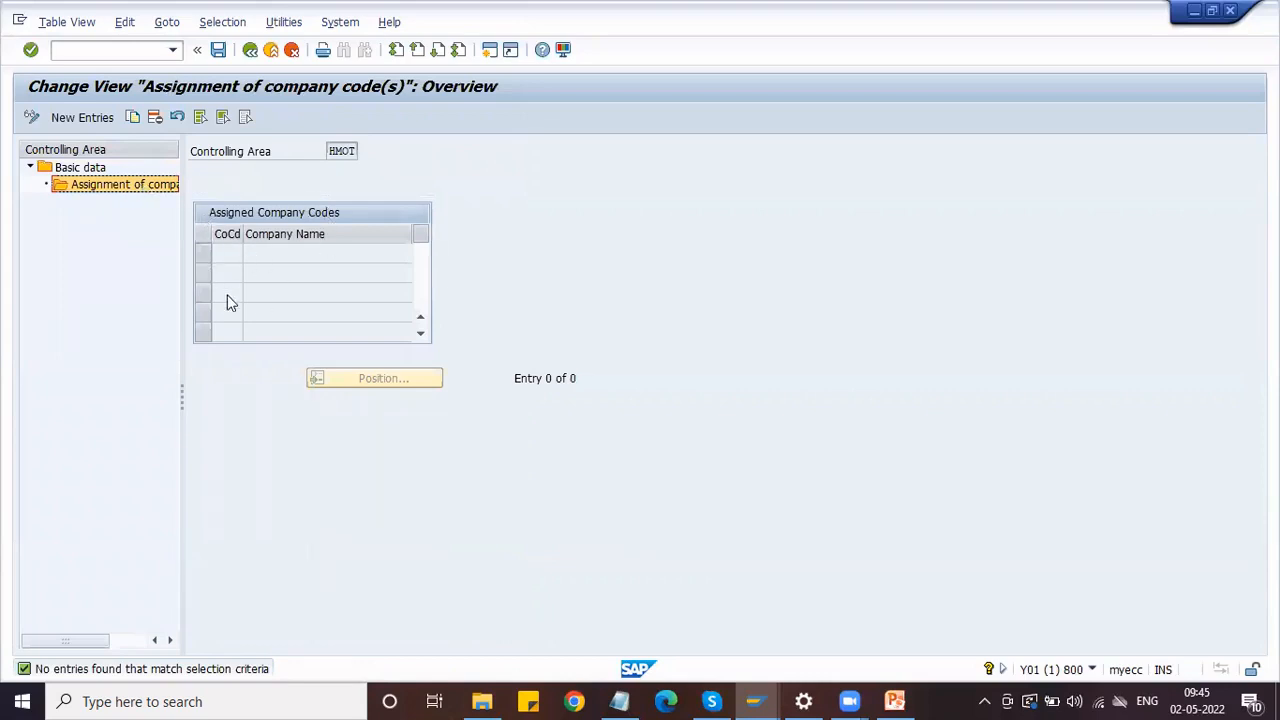
# - Add a new entry assigning company code HMOT to controlling area HMOT
pyautogui.click(80, 117)
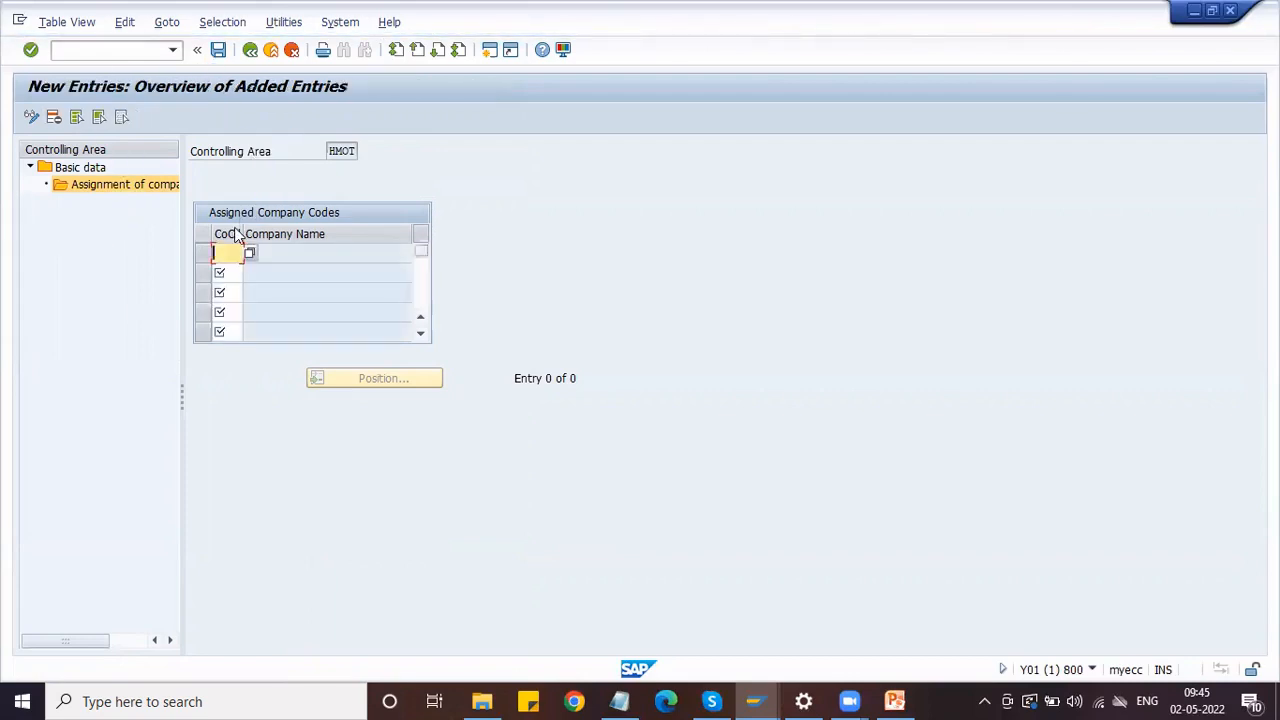
pyautogui.write('HMOT')
pyautogui.press('Return')
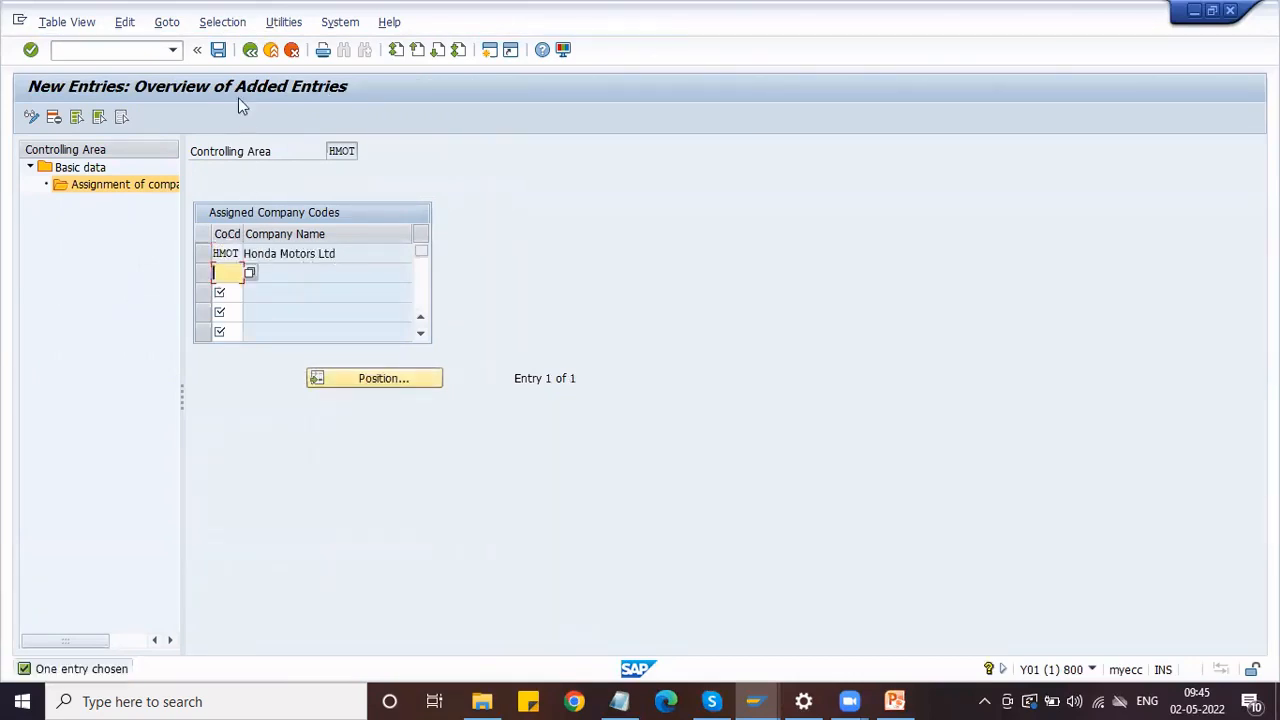
# - Save the controlling area assignment to the Honda Automotives LTD customizing request and return to the implementation guide
pyautogui.click(218, 50)
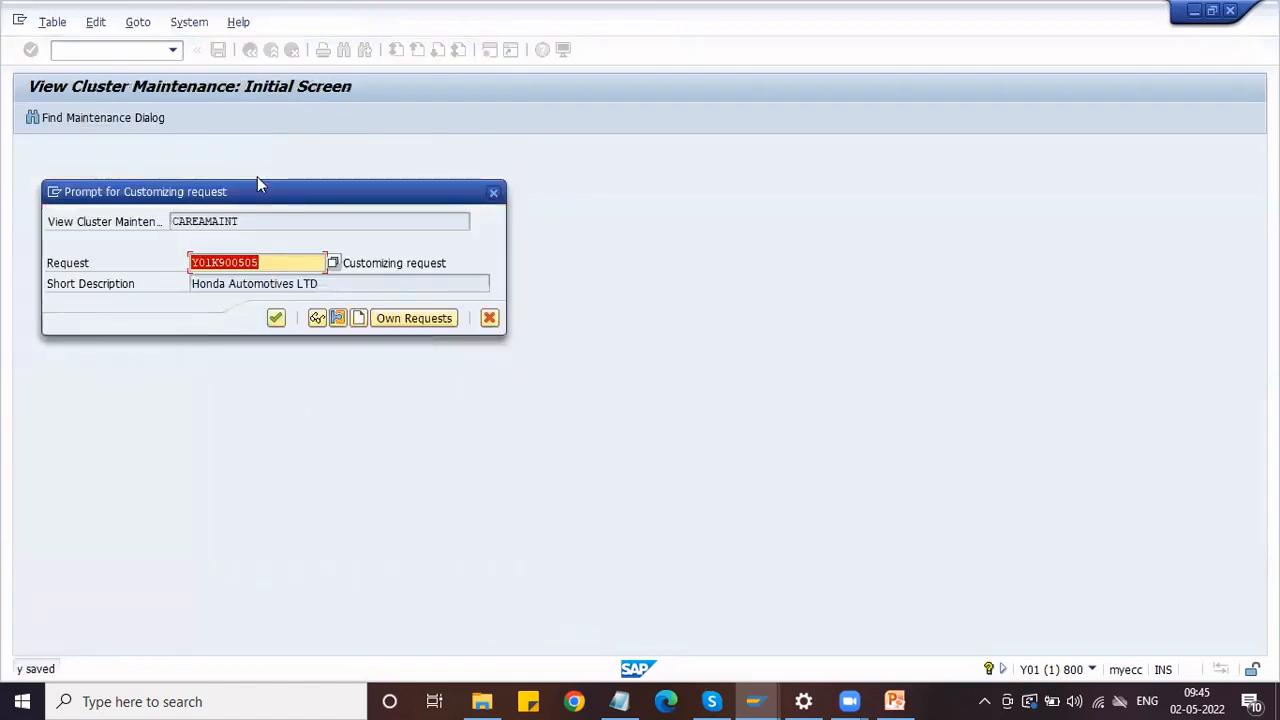
pyautogui.click(276, 318)
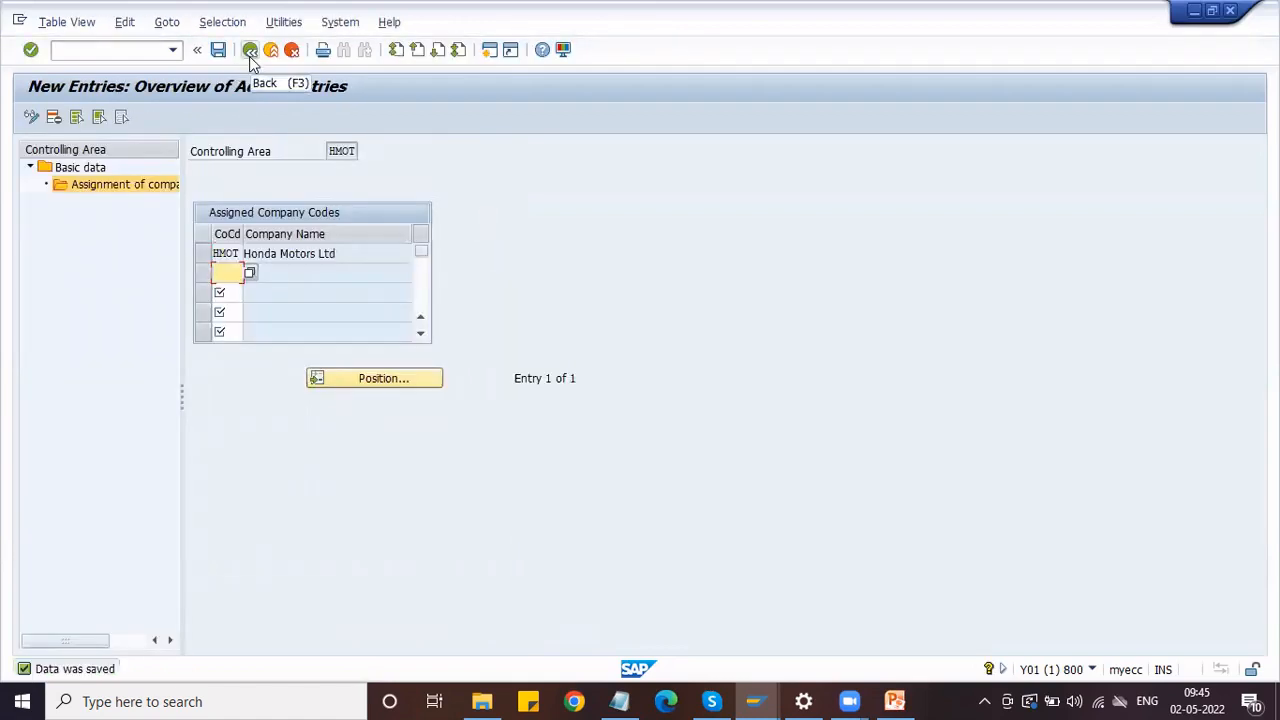
pyautogui.click(249, 52)
pyautogui.click(249, 52)
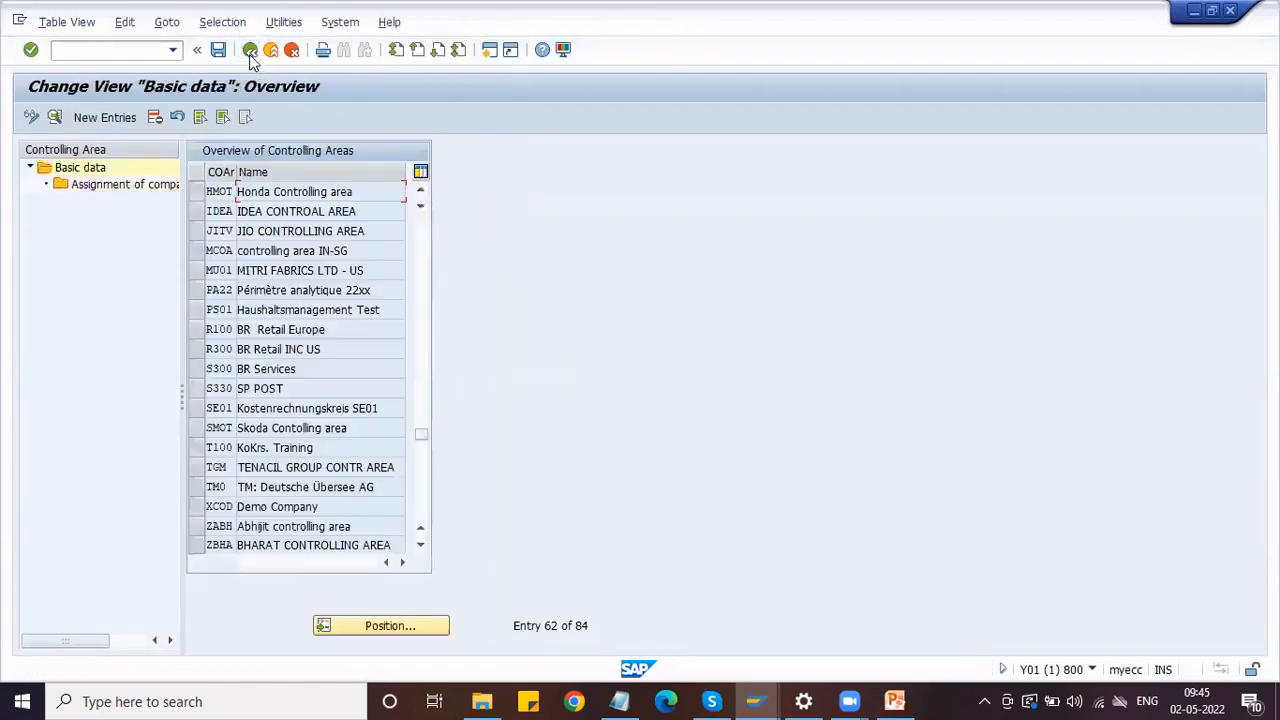
pyautogui.click(249, 52)
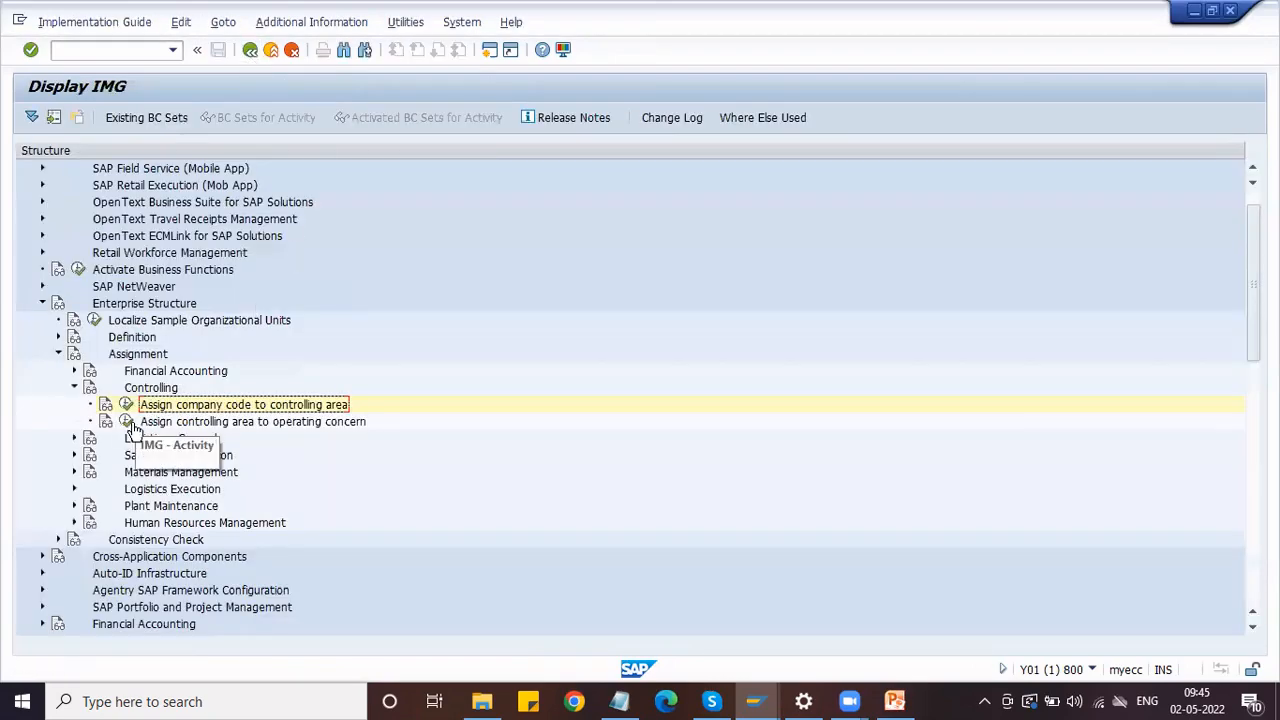
# - Collapse Controlling and open the Assign plant to company code activity under Assignment, Logistics - General
pyautogui.click(76, 390)
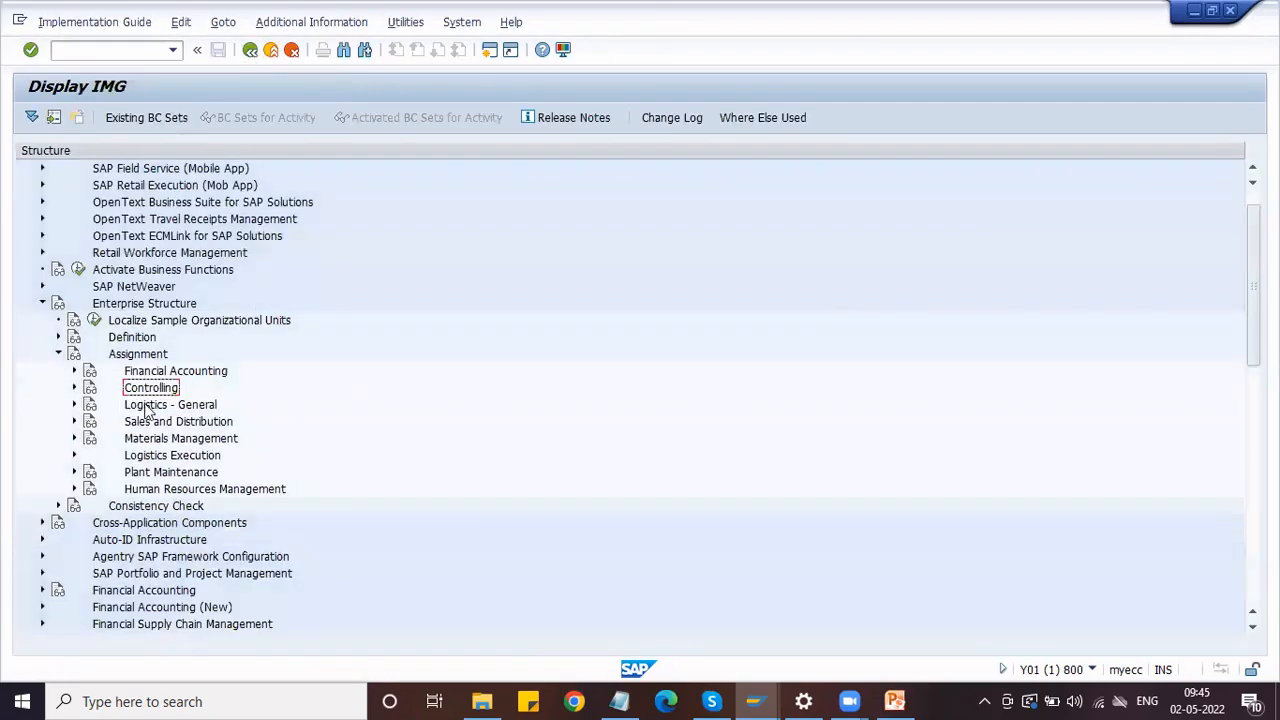
pyautogui.click(74, 404)
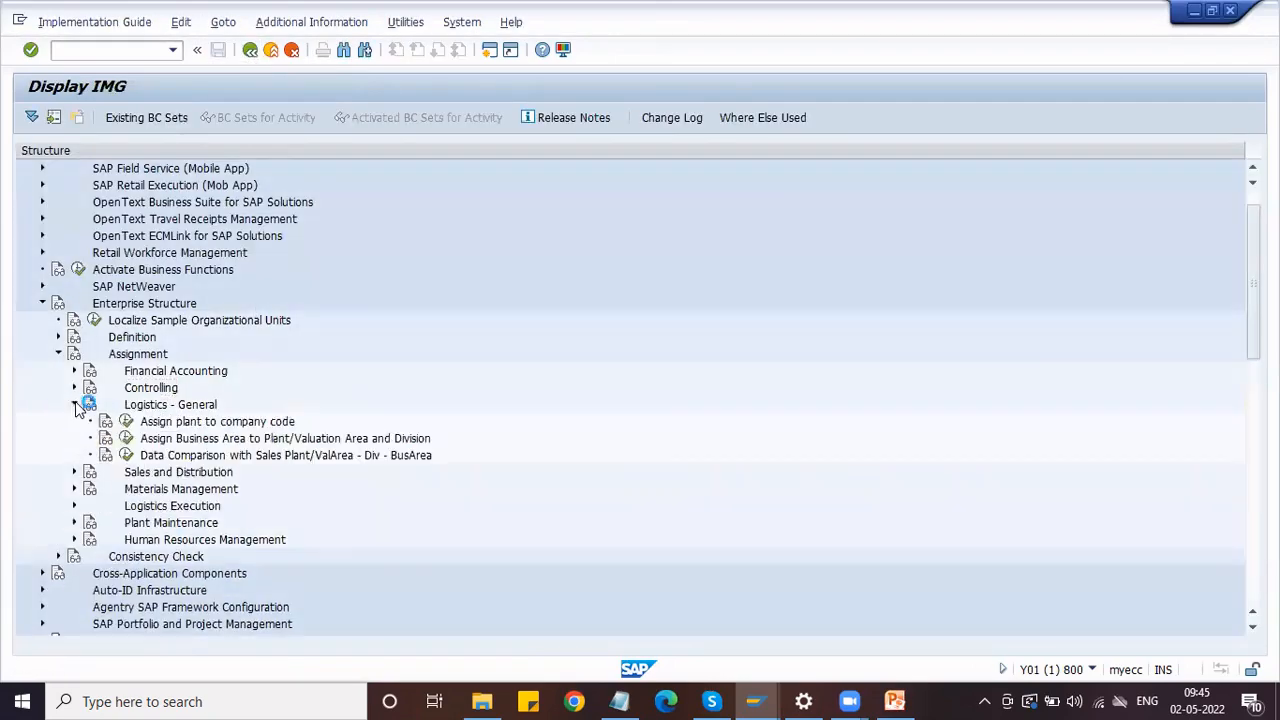
pyautogui.click(230, 423)
pyautogui.click(126, 424)
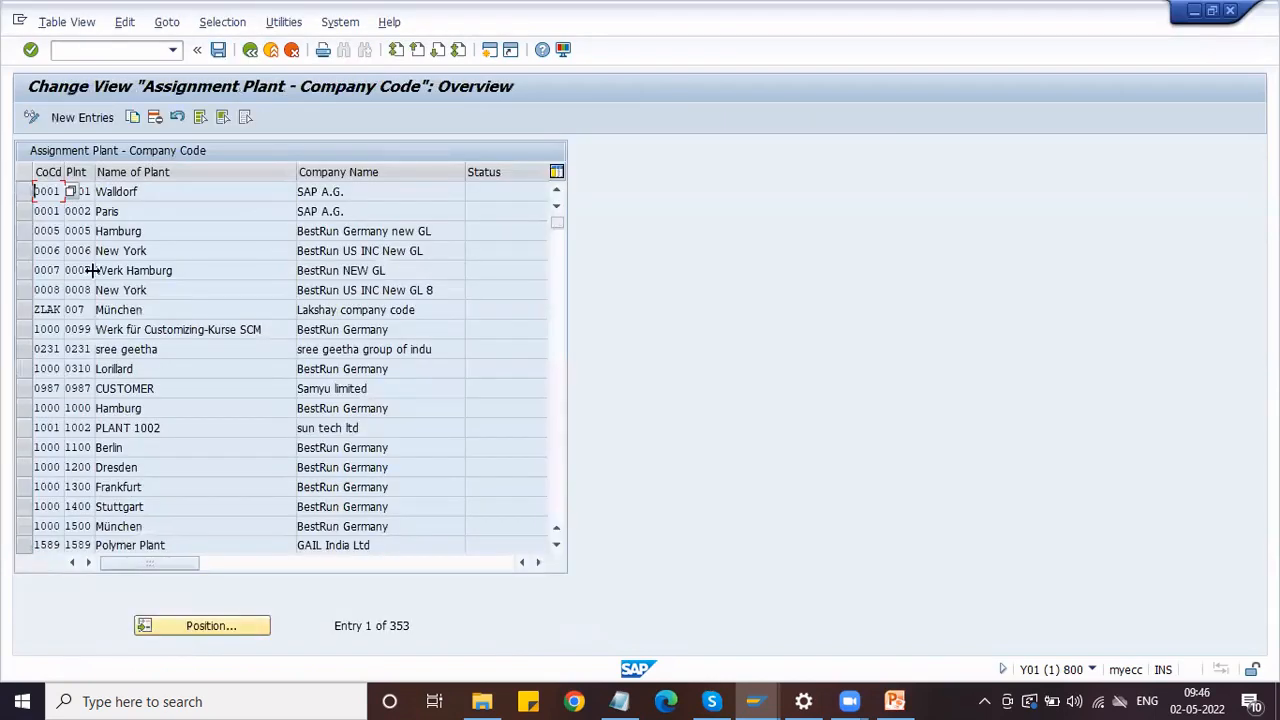
pyautogui.click(88, 190)
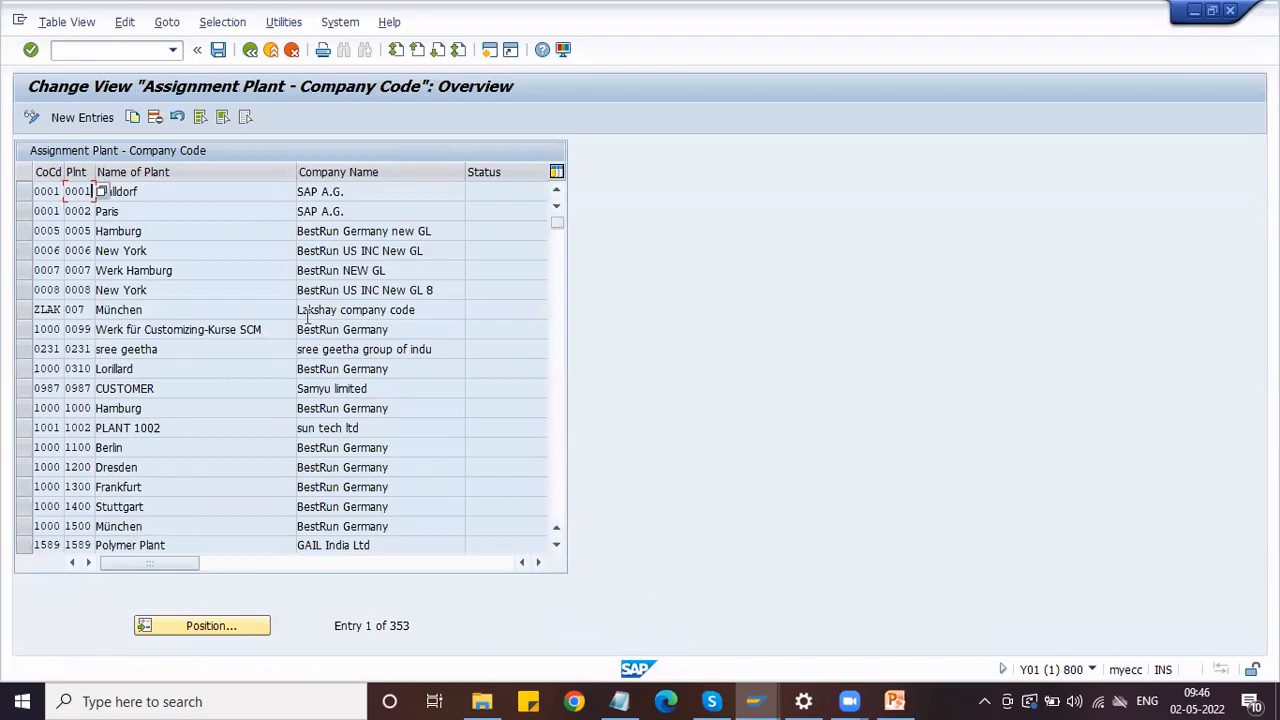
# - Start new plant assignment entries and assign plant HPL1 to company code HMOT in the first row
pyautogui.click(91, 118)
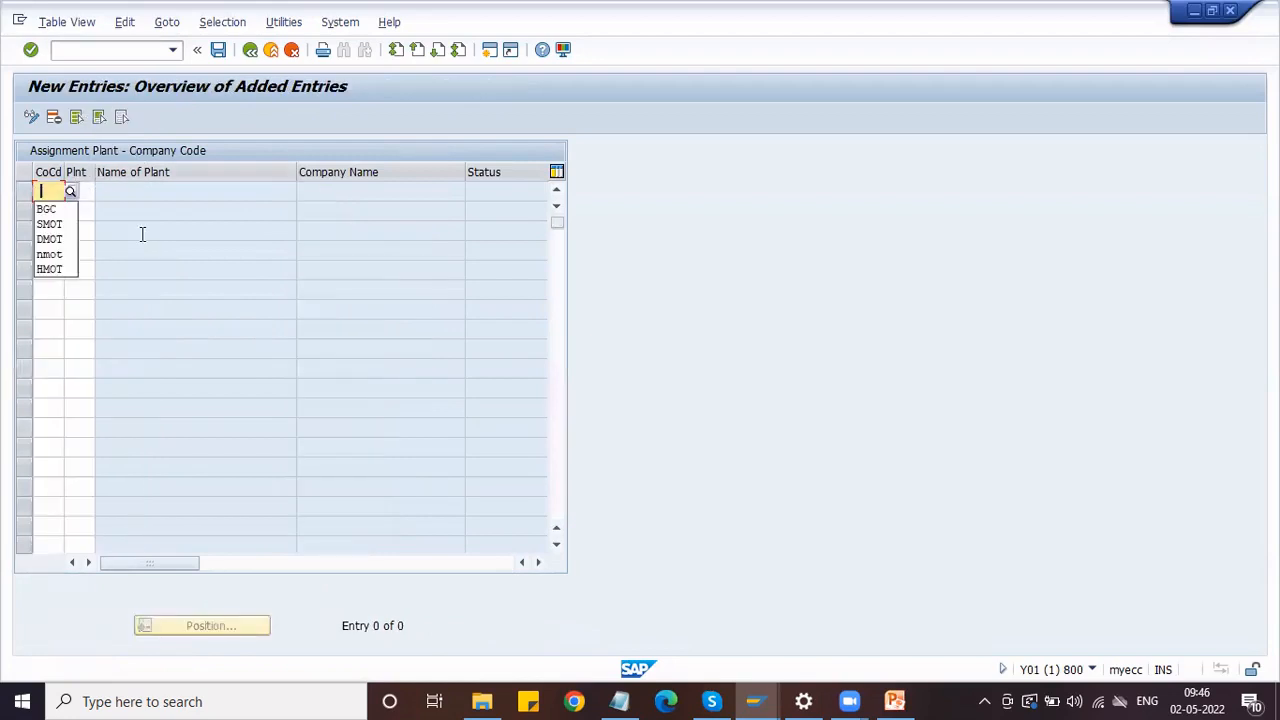
pyautogui.press('Down')
pyautogui.press('Down')
pyautogui.press('Down')
pyautogui.press('Down')
pyautogui.press('Down')
pyautogui.press('Return')
pyautogui.press('Tab')
pyautogui.write('H')
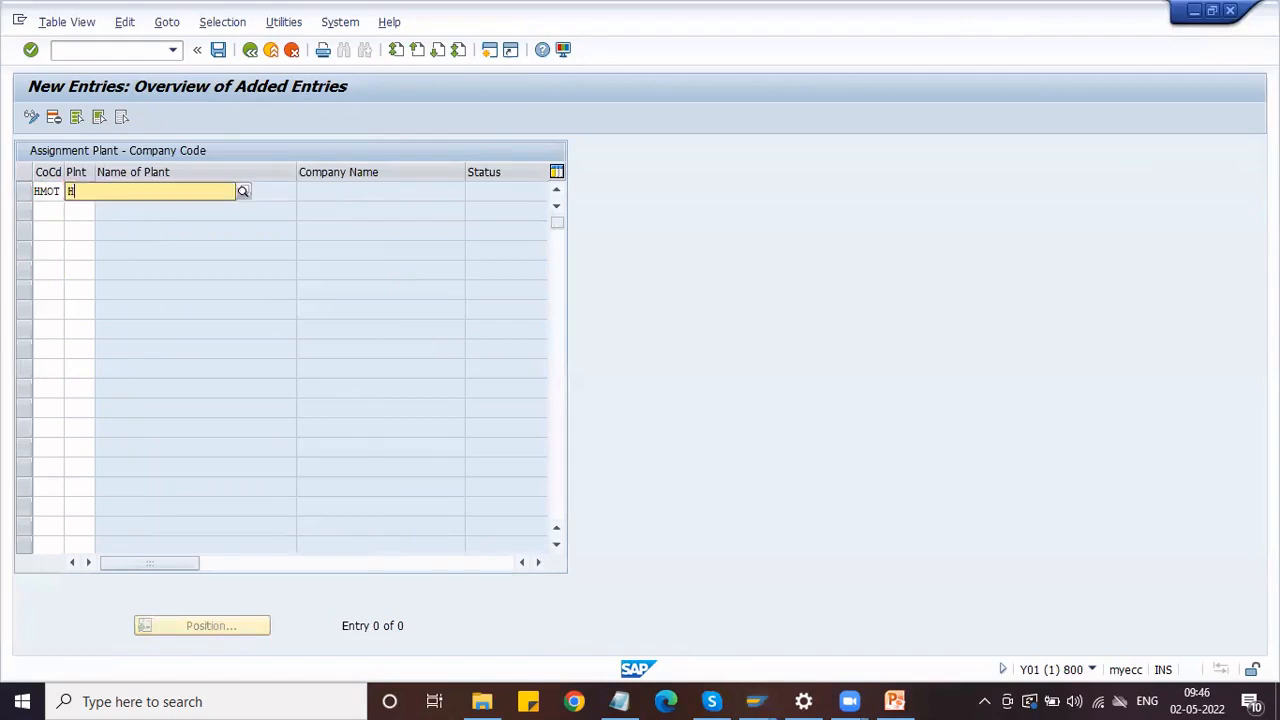
pyautogui.click(142, 234)
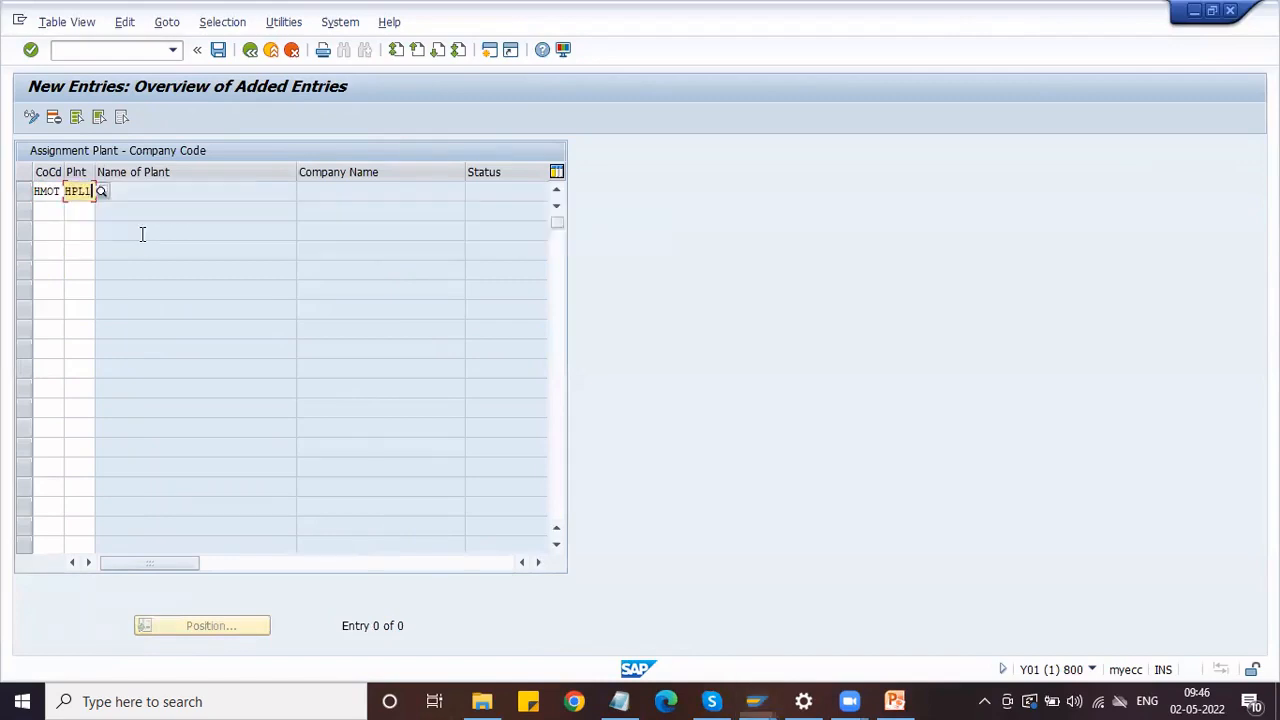
# - Assign plant HPL2 to company code HMOT in the second row and validate the entries
pyautogui.press('Down')
pyautogui.hotkey('shift', 'Tab')
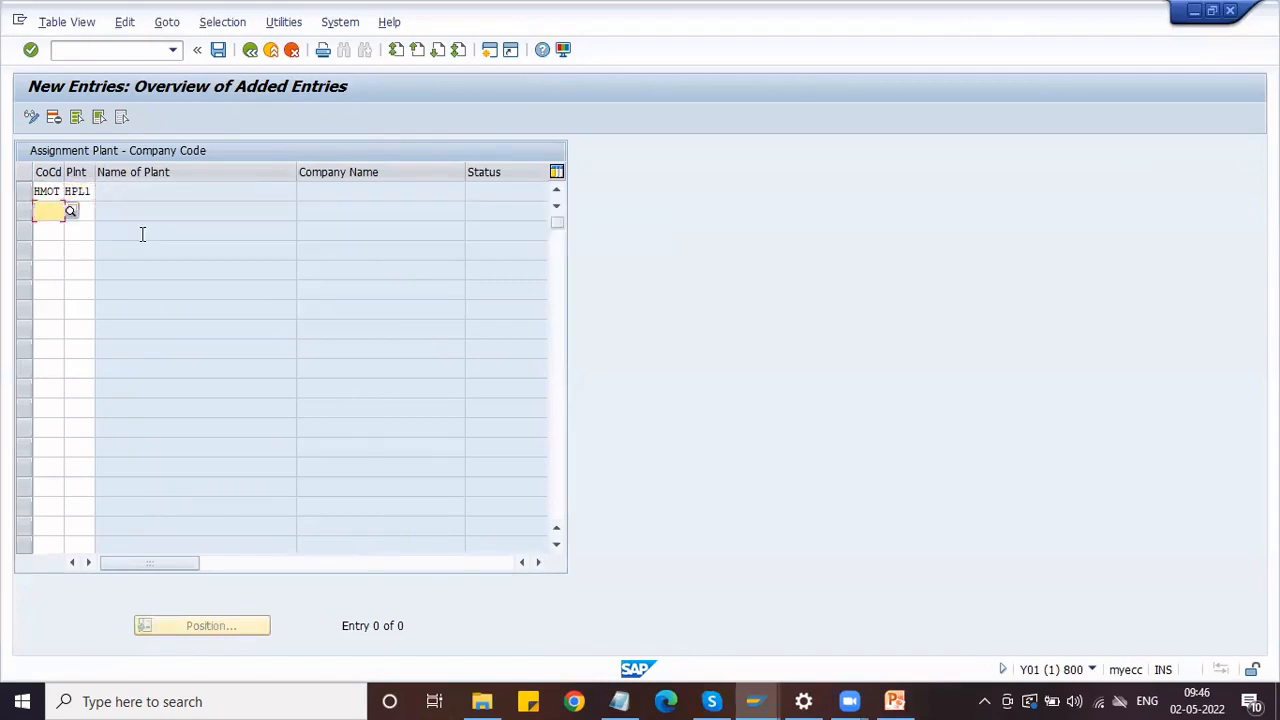
pyautogui.write('HMOT')
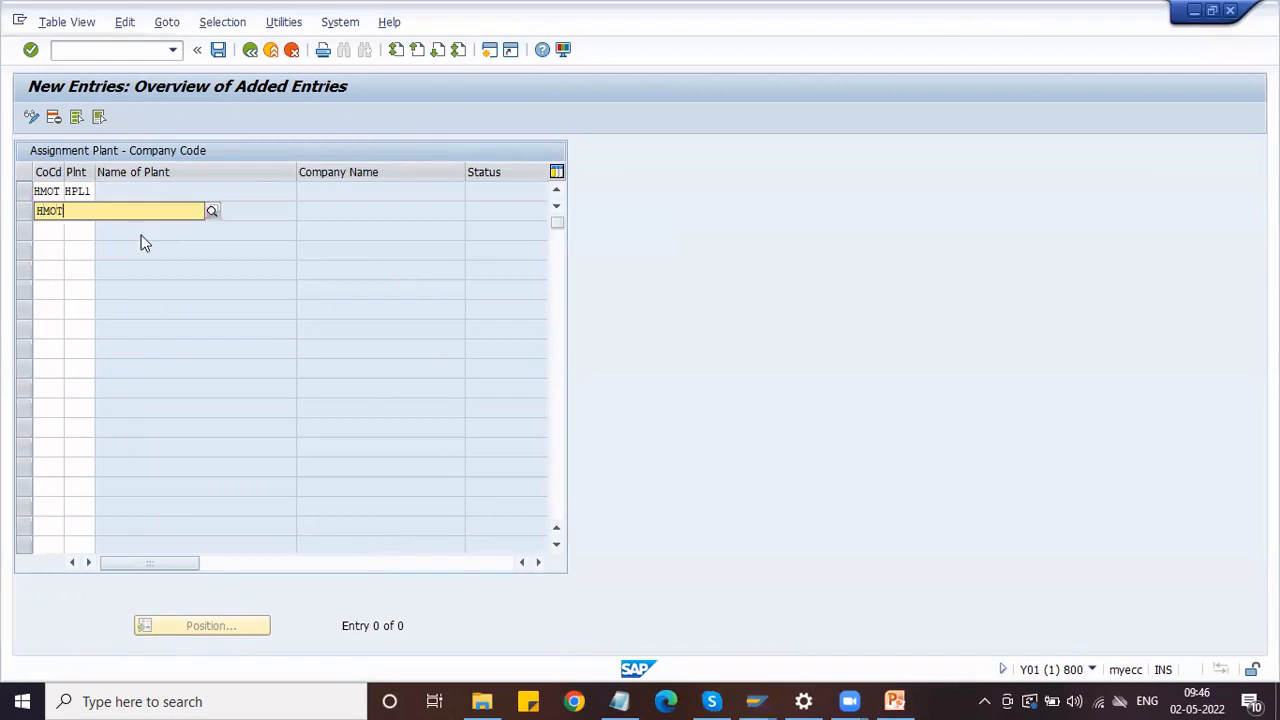
pyautogui.press('Tab')
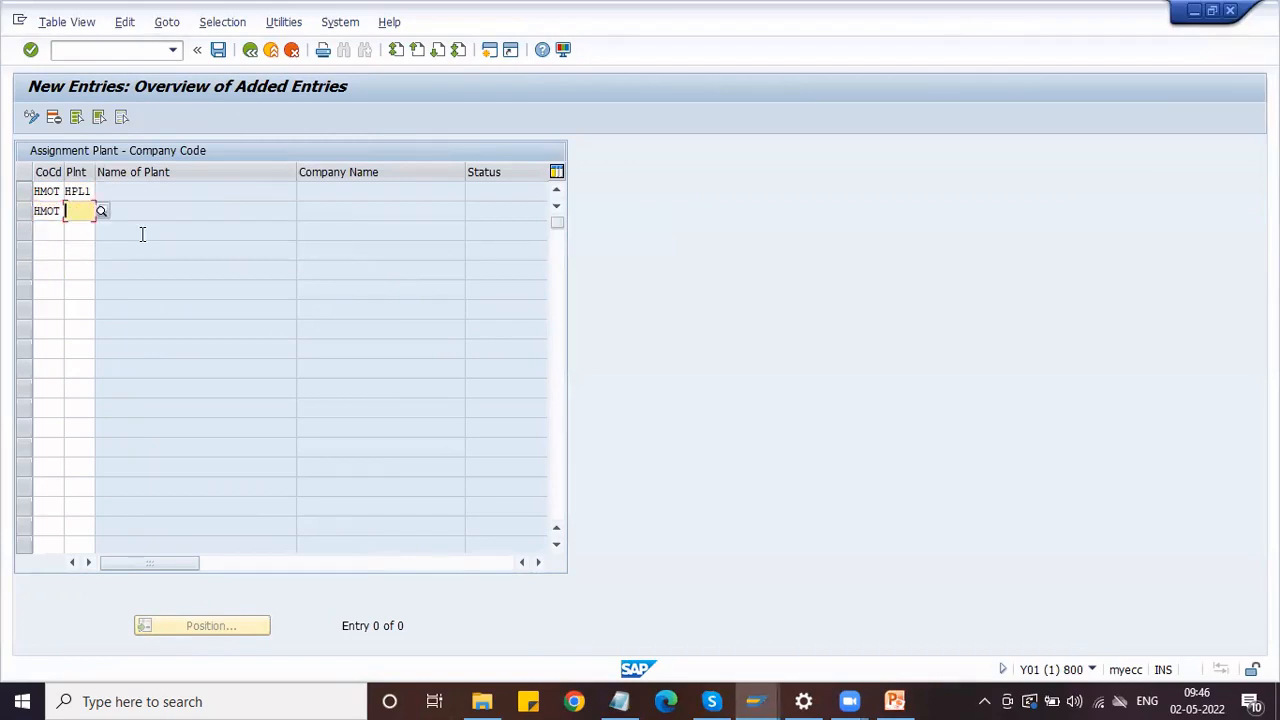
pyautogui.write('HPL2')
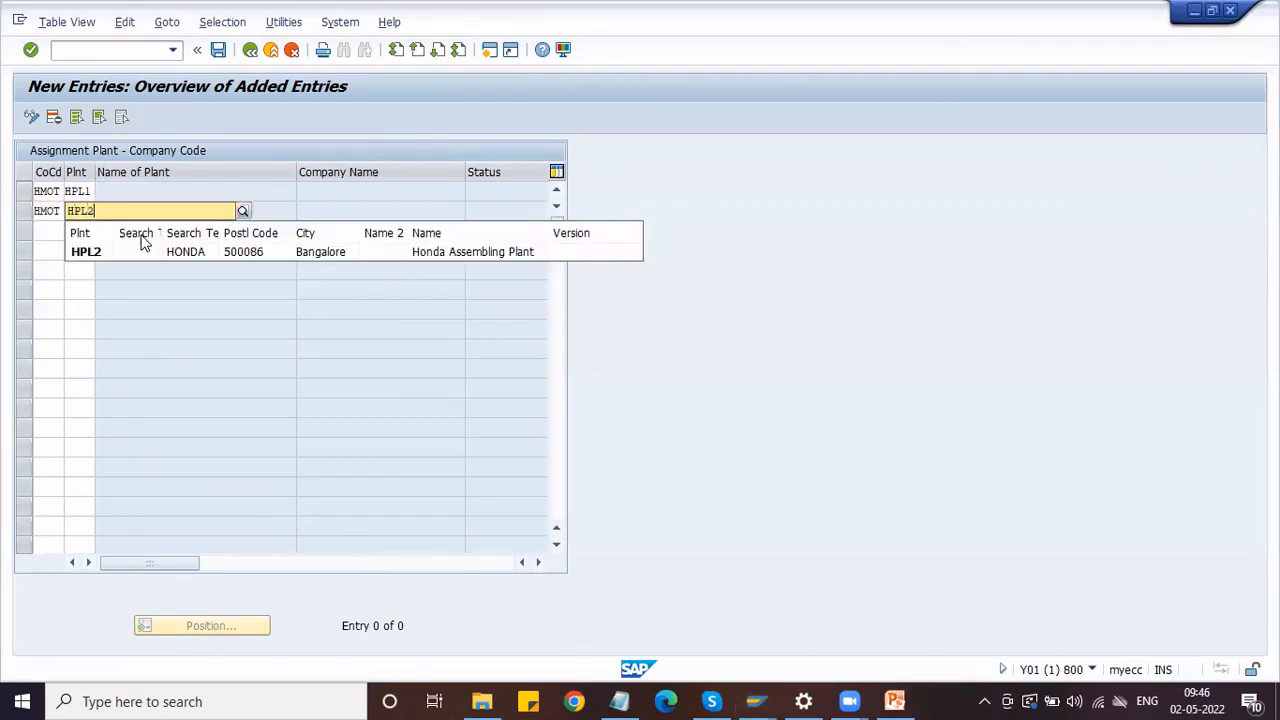
pyautogui.click(143, 248)
pyautogui.press('Return')
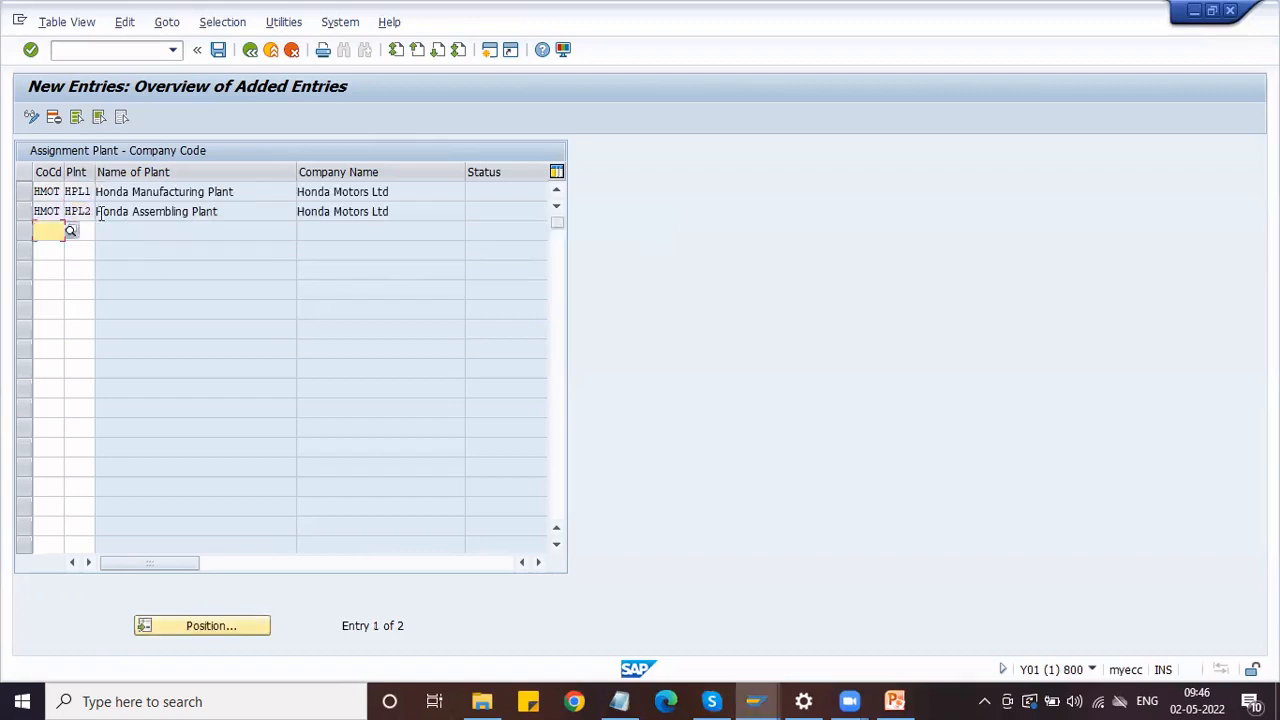
pyautogui.click(233, 192)
# - Save the plant assignments to the Honda Automotives LTD customizing request and return to the implementation guide
pyautogui.click(218, 50)
pyautogui.click(278, 318)
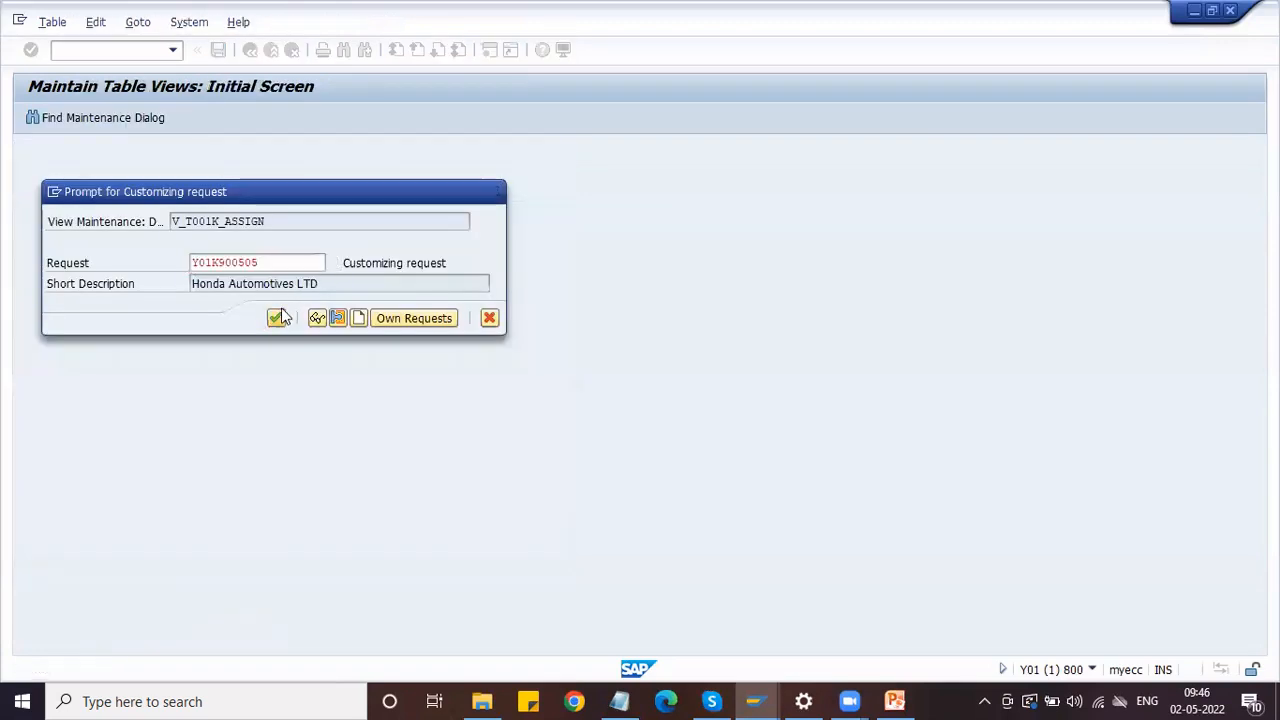
pyautogui.click(250, 56)
pyautogui.click(250, 52)
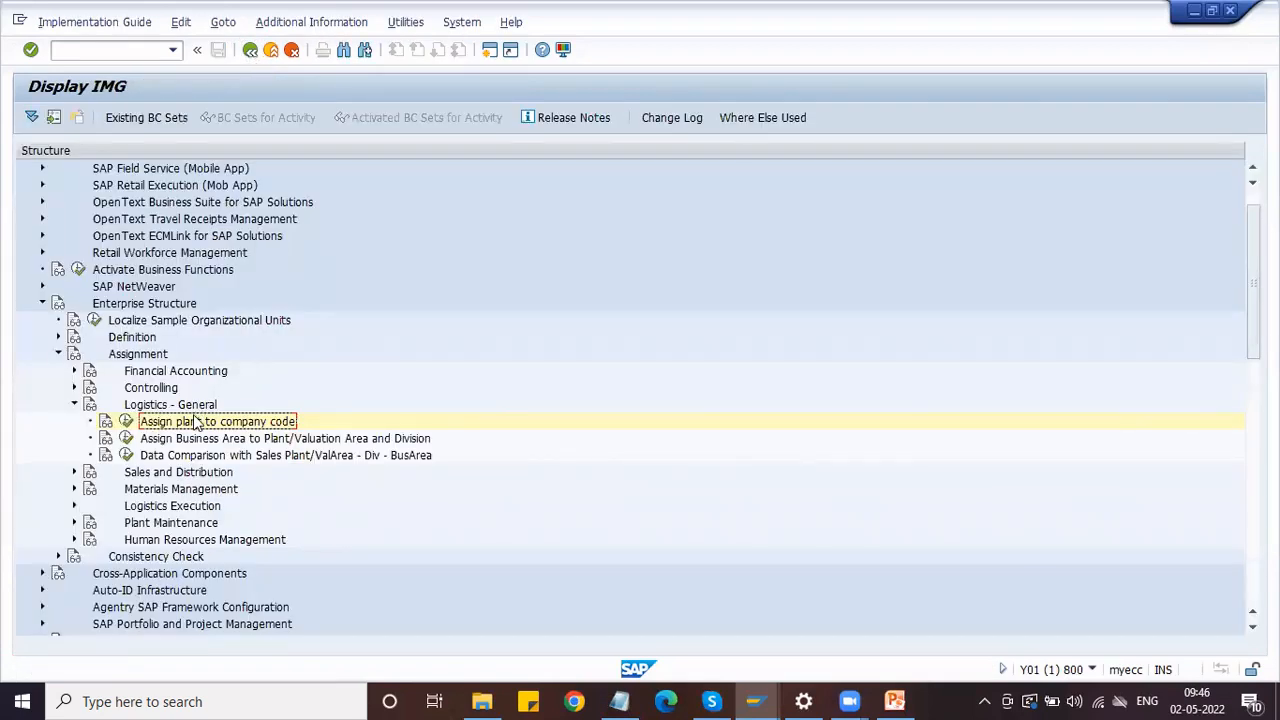
# - Switch to PowerPoint and review where the purchase organization sits on the Enterprise Structure of SAP MM slide
pyautogui.click(895, 701)
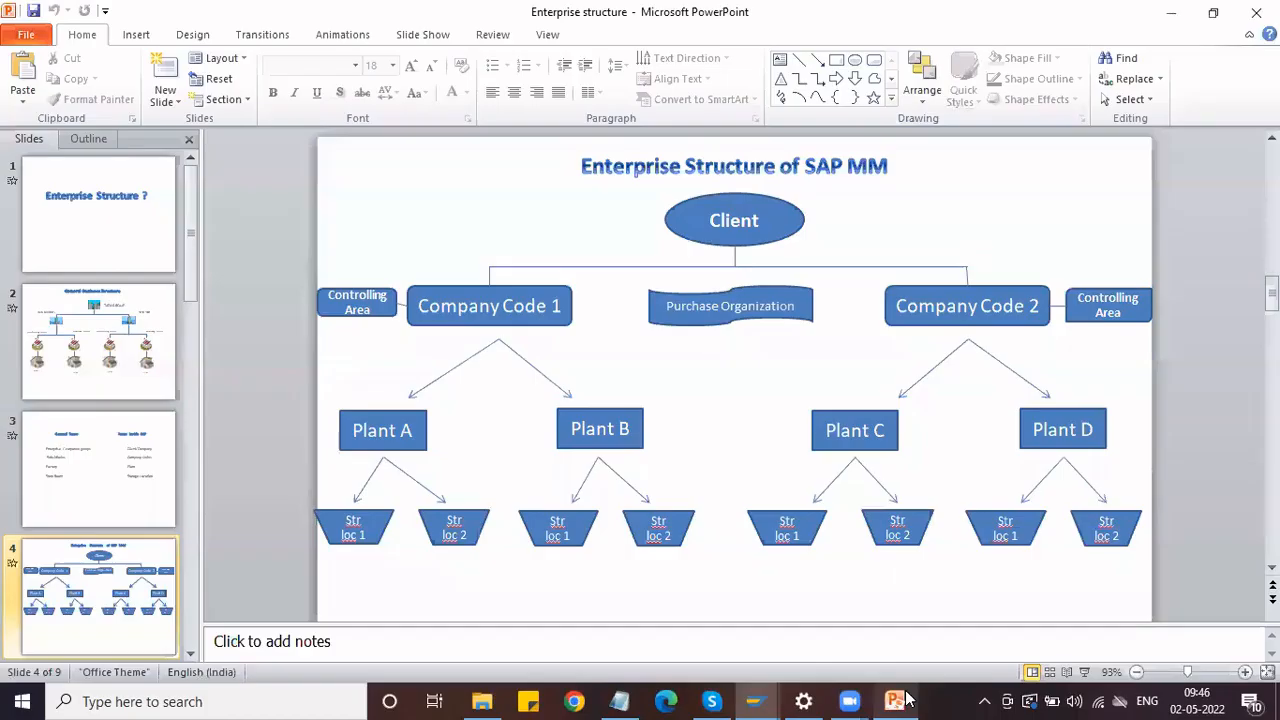
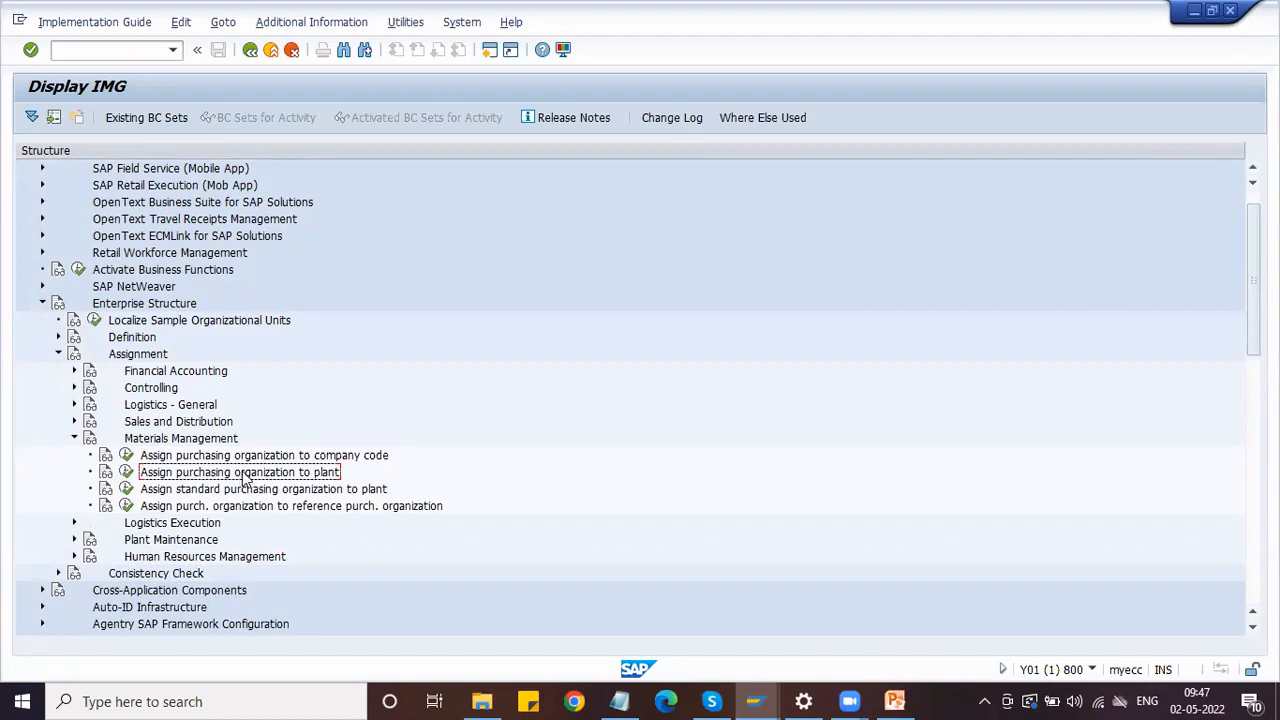
# - Open the Assign purchasing organization to company code activity under Assignment, Materials Management in the SAP implementation guide
pyautogui.click(283, 510)
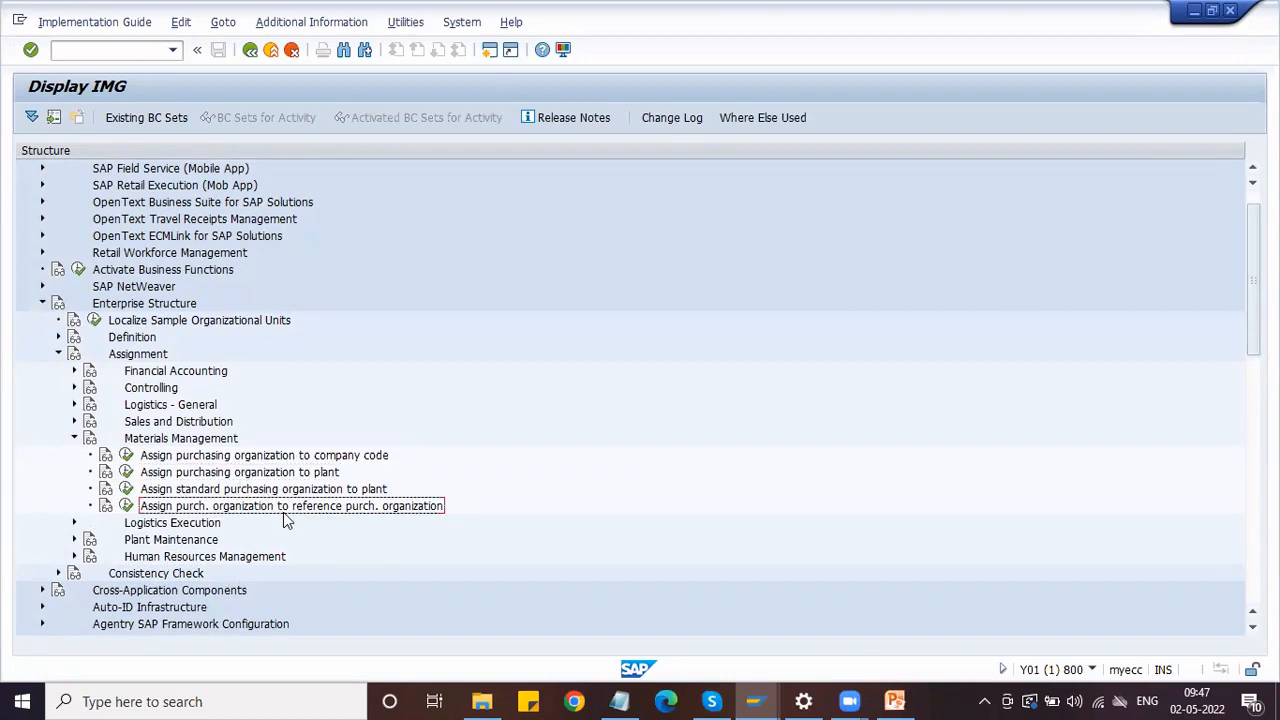
pyautogui.click(253, 492)
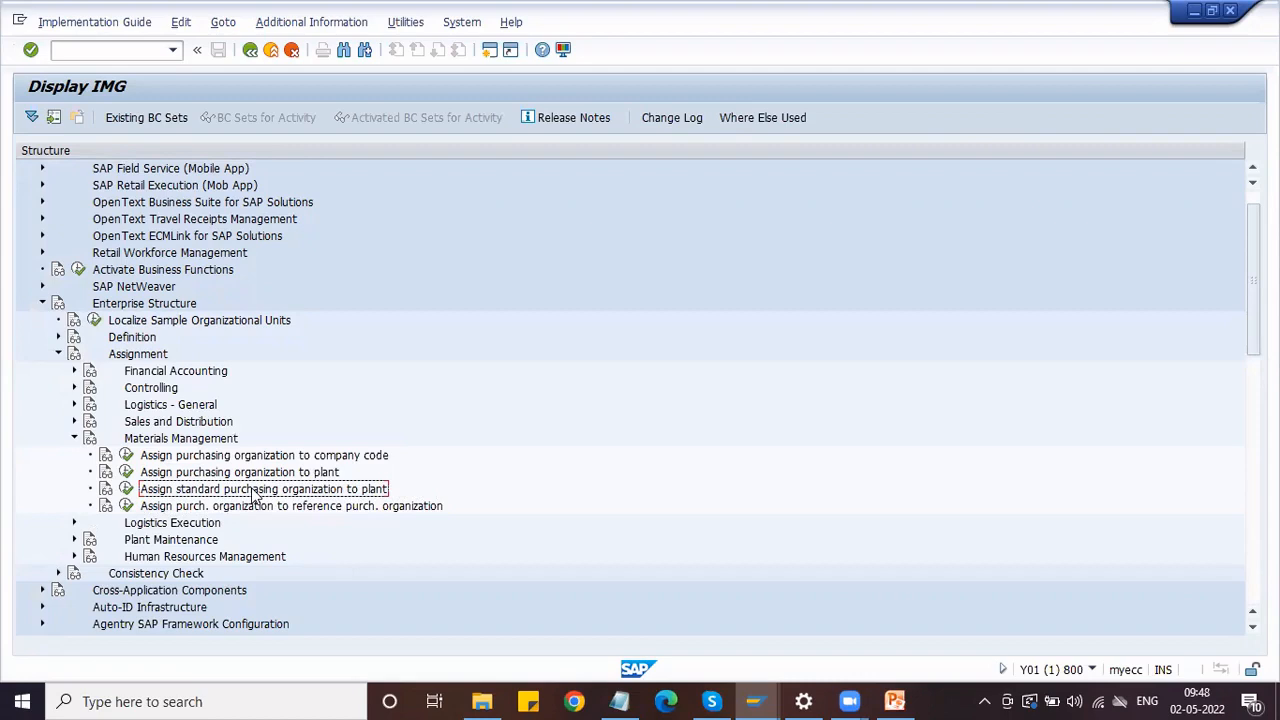
pyautogui.click(190, 458)
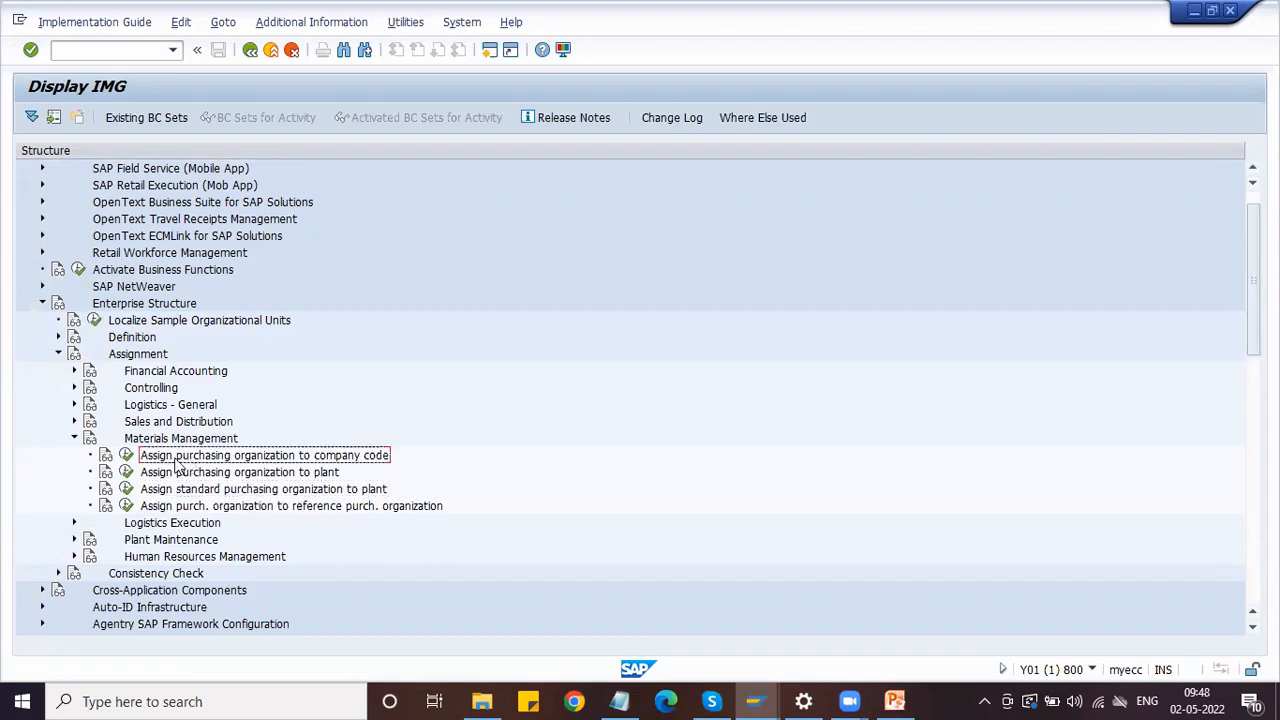
pyautogui.click(126, 457)
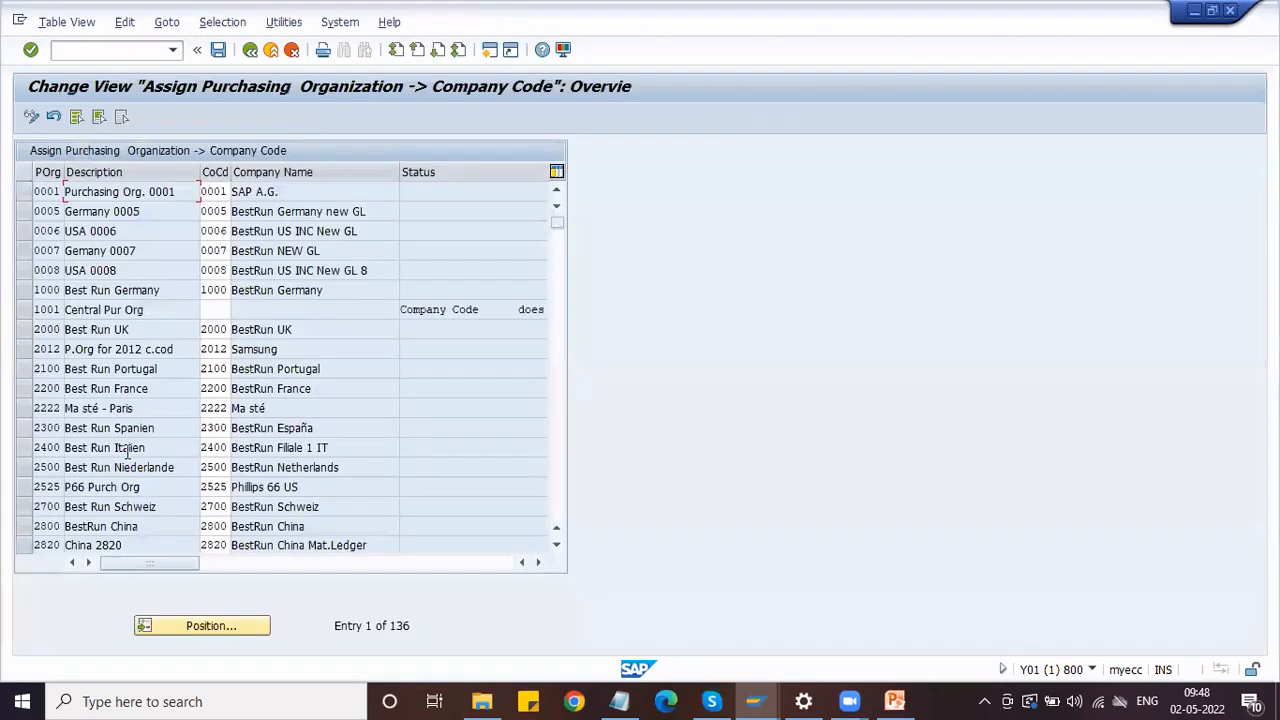
# - Locate purchasing organization HDPO in the company code assignment table and assign it to company code HMOT
pyautogui.click(204, 625)
pyautogui.write('HD')
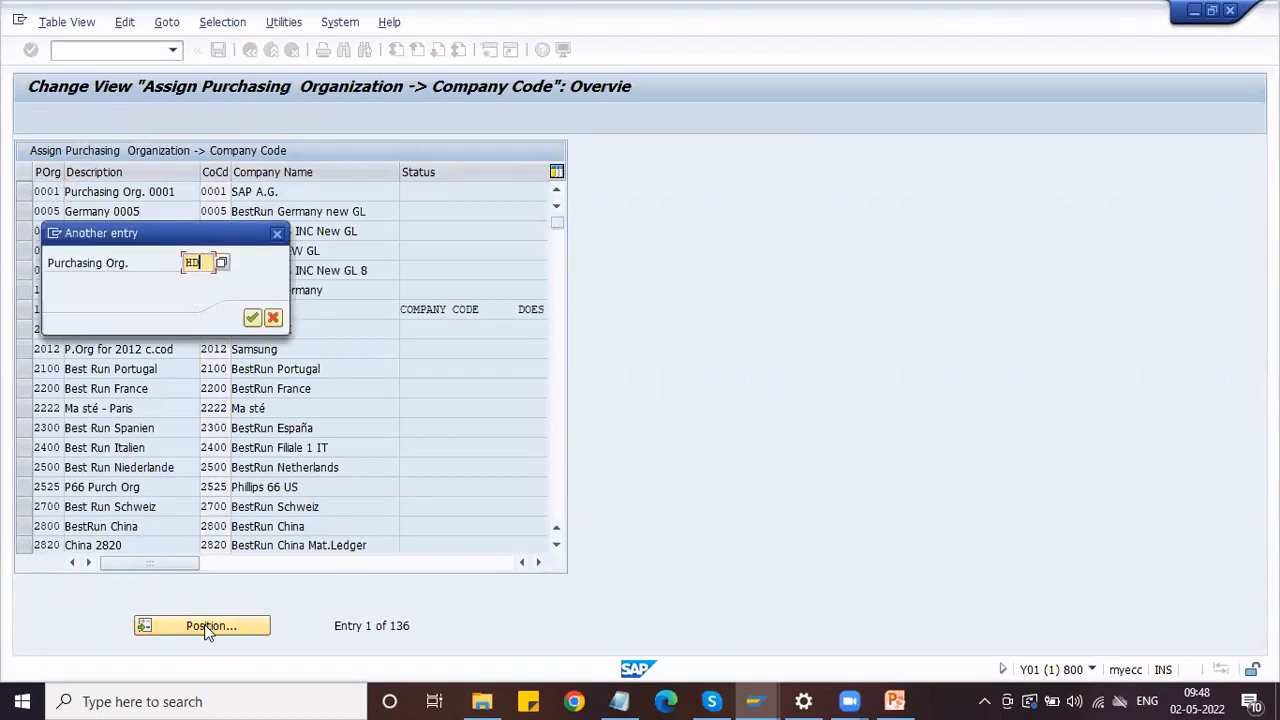
pyautogui.write('PO')
pyautogui.press('Return')
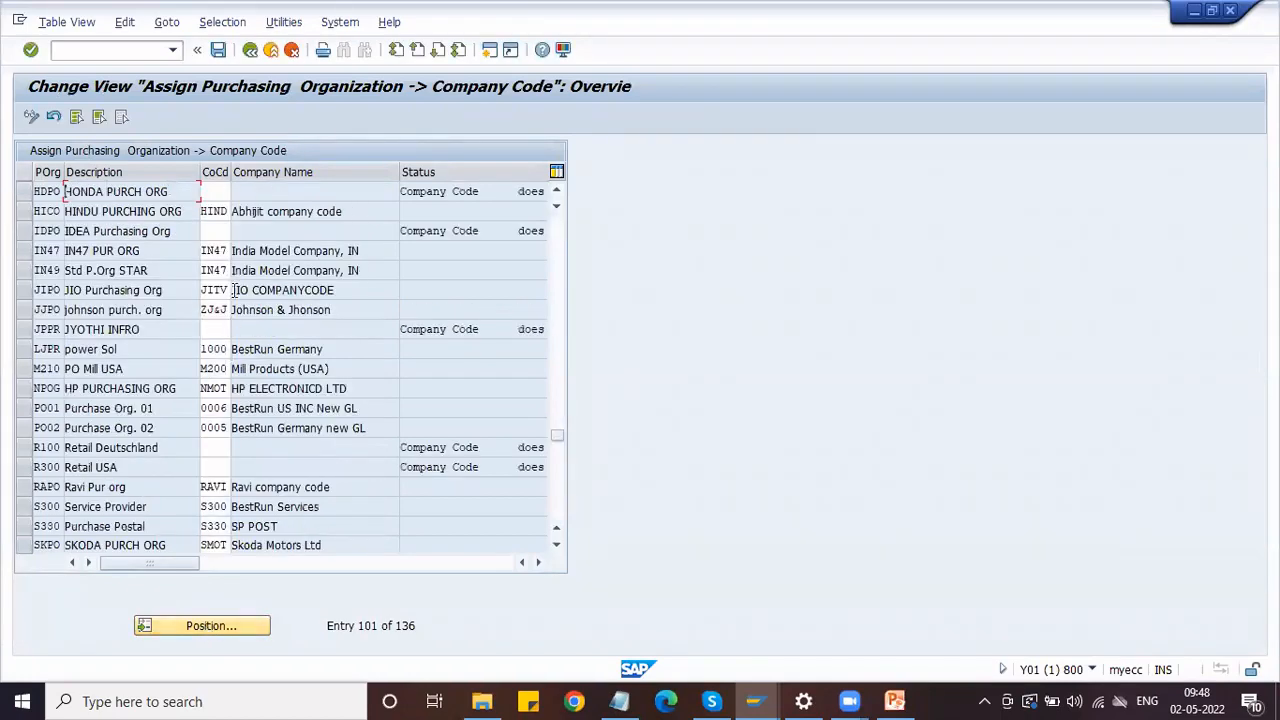
pyautogui.click(270, 193)
pyautogui.click(218, 193)
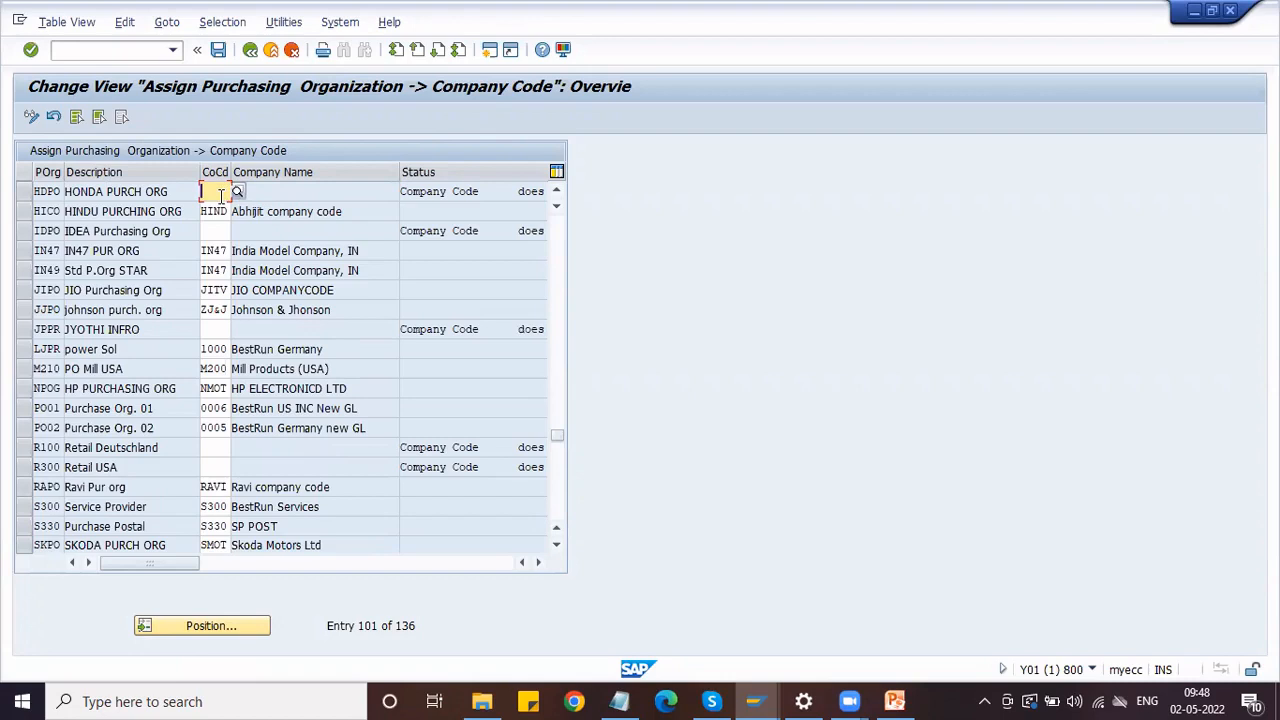
pyautogui.write('HMOT')
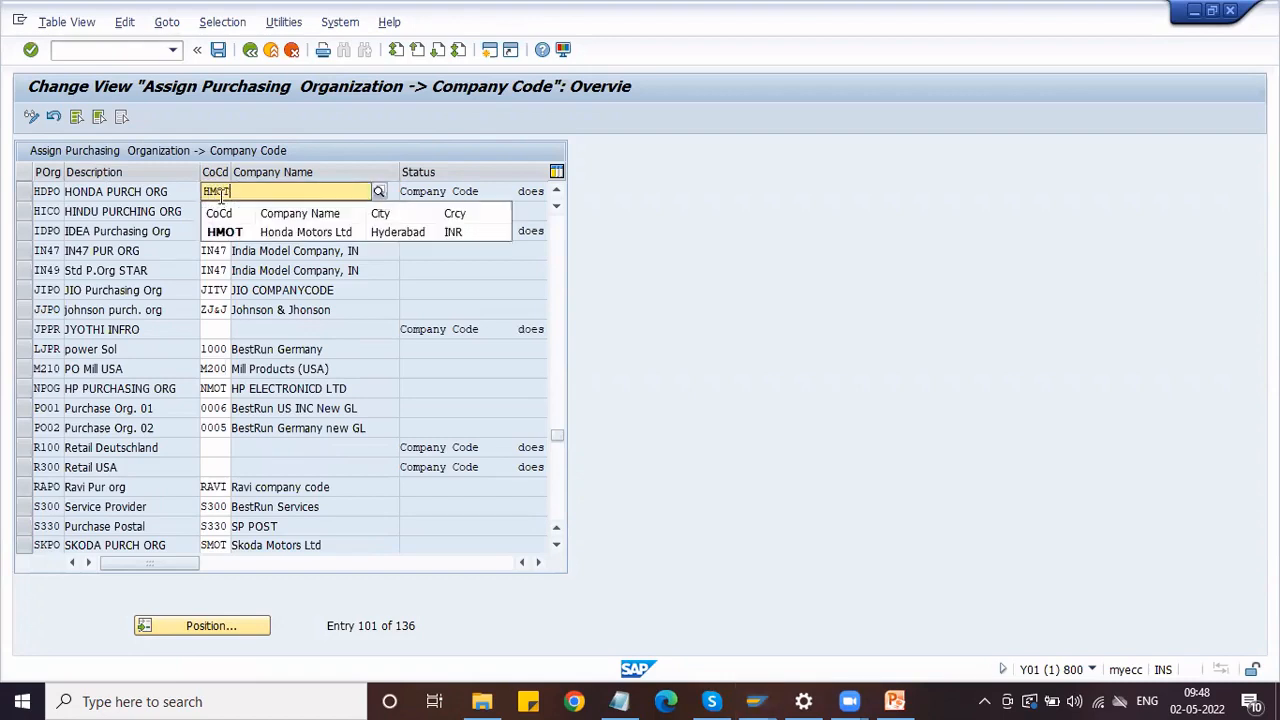
pyautogui.press('Return')
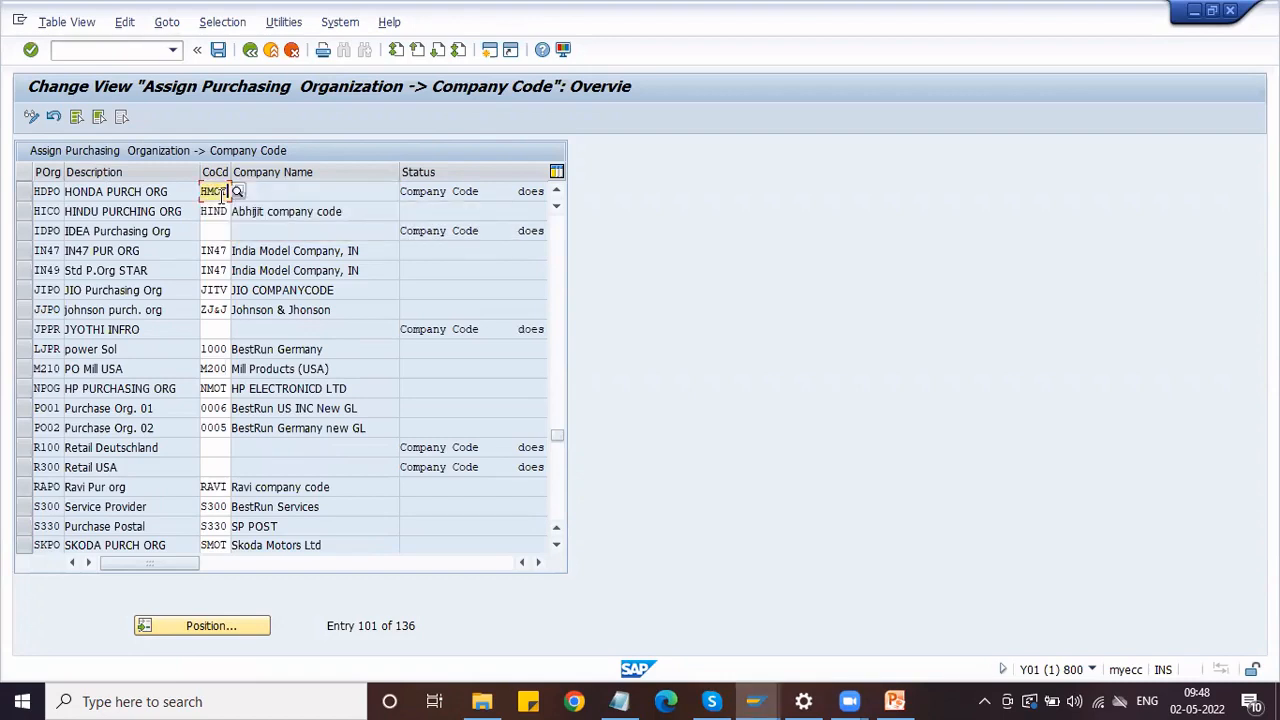
pyautogui.click(351, 191)
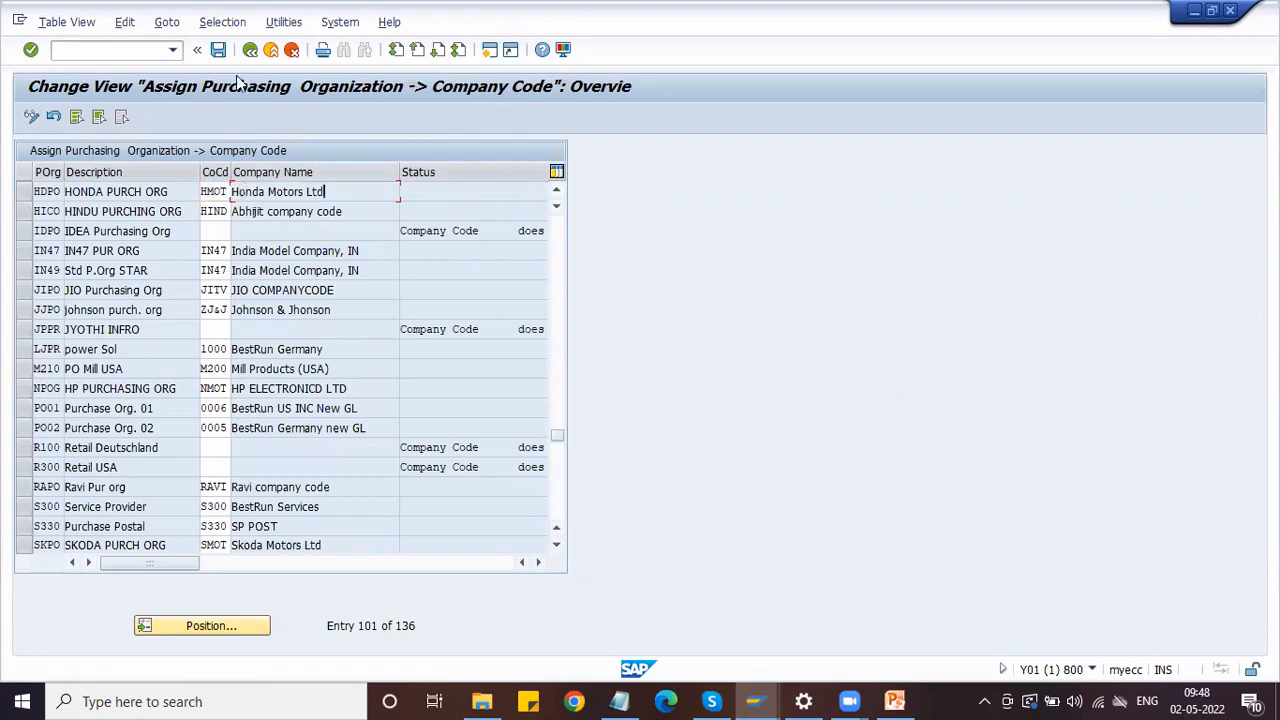
# - Save the company code assignment to the Honda Automotives LTD customizing request and return to the implementation guide
pyautogui.click(219, 50)
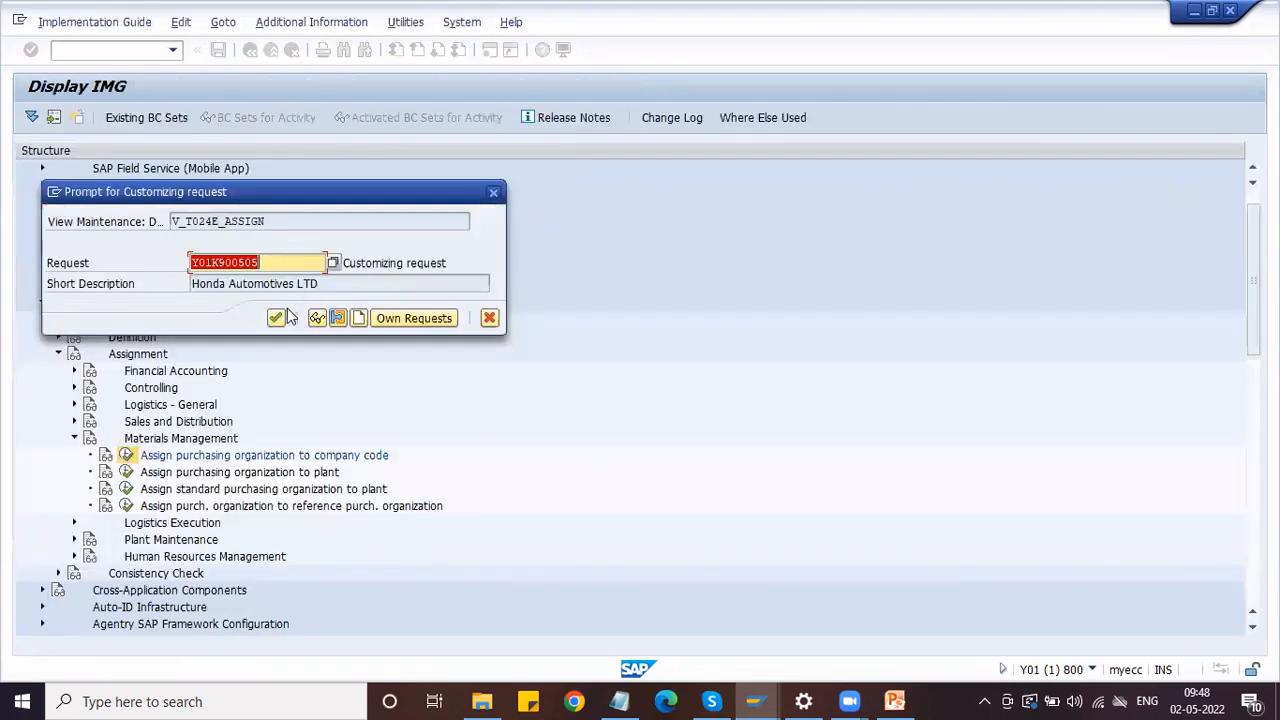
pyautogui.click(280, 314)
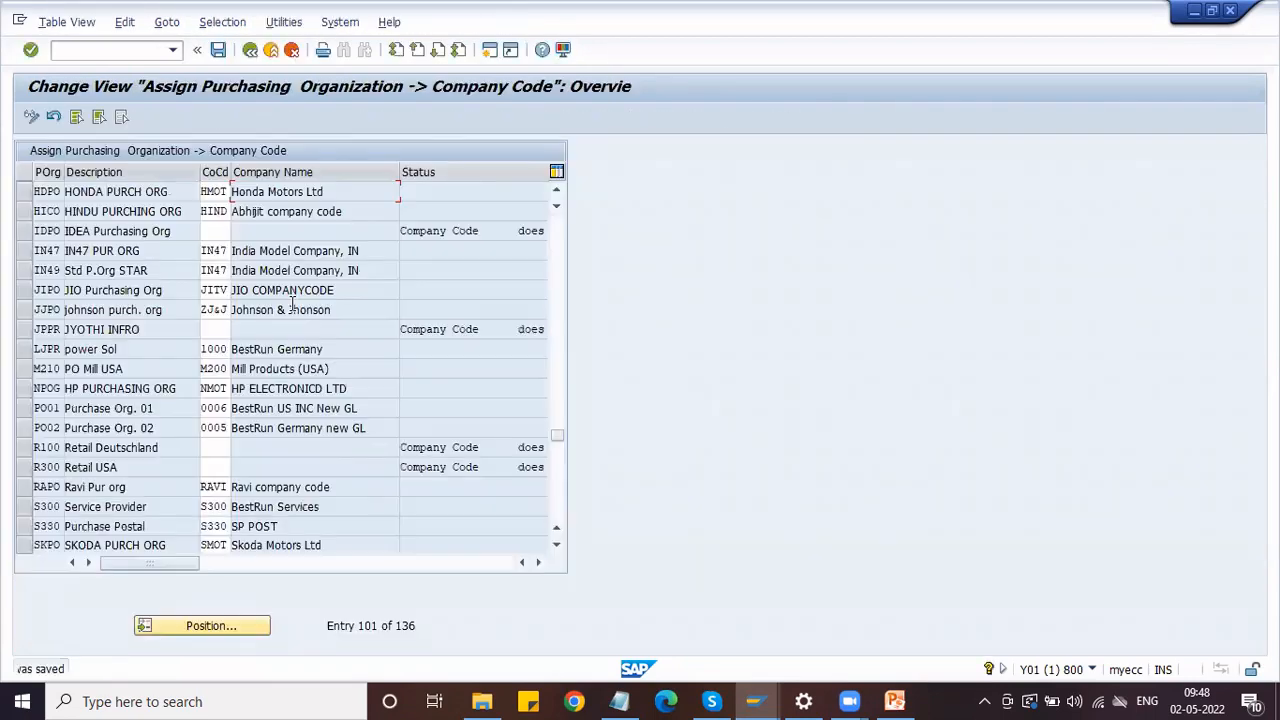
pyautogui.click(250, 50)
# - Open the Assign purchasing organization to plant activity and start a set of new entries
pyautogui.click(195, 474)
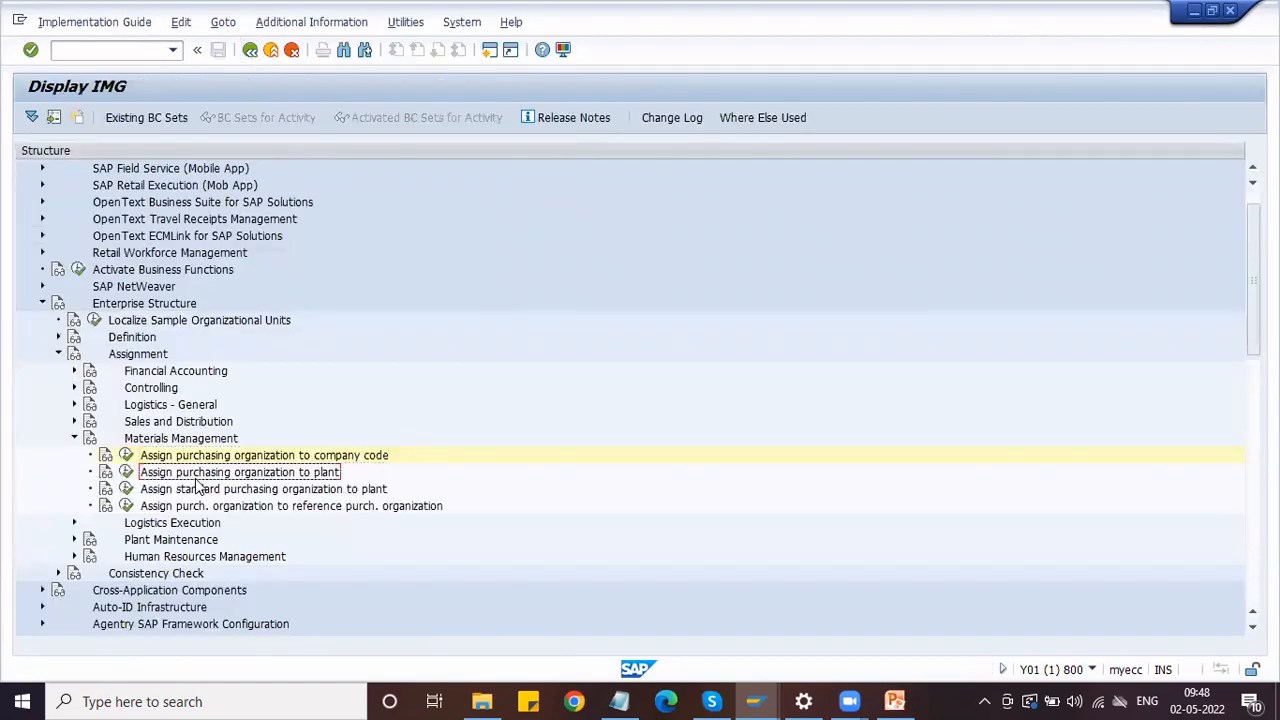
pyautogui.click(125, 471)
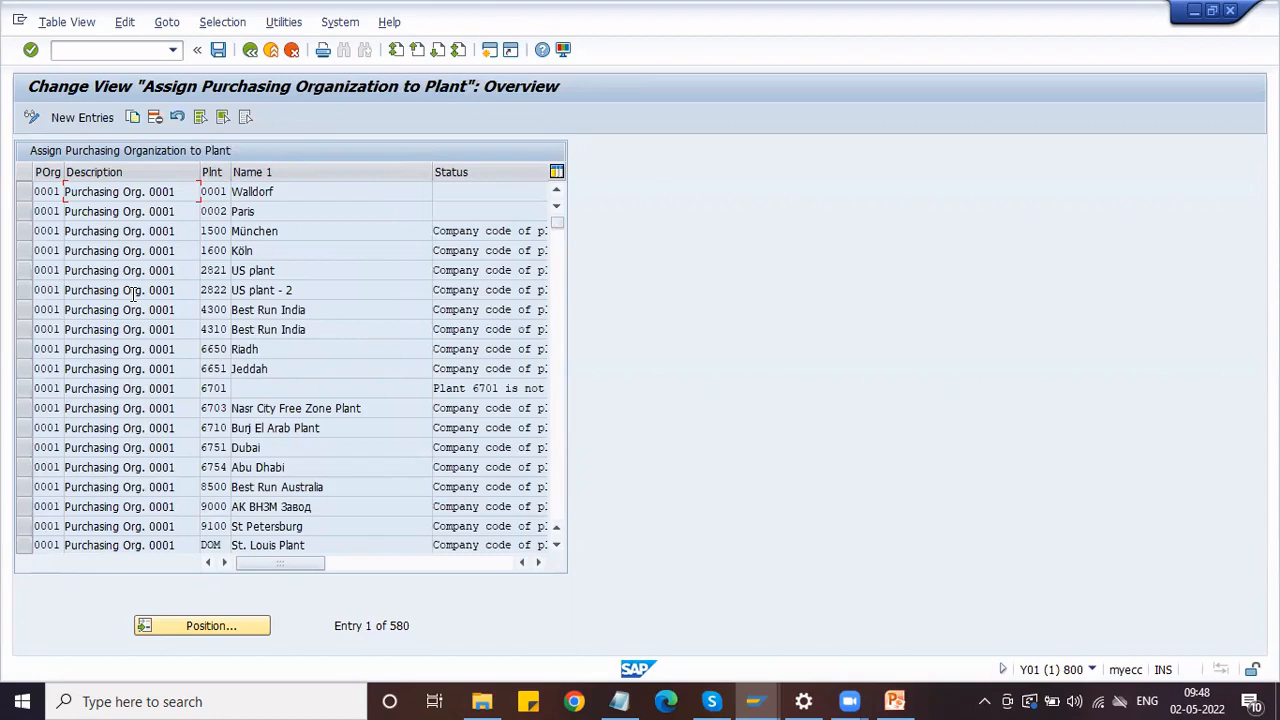
pyautogui.click(68, 121)
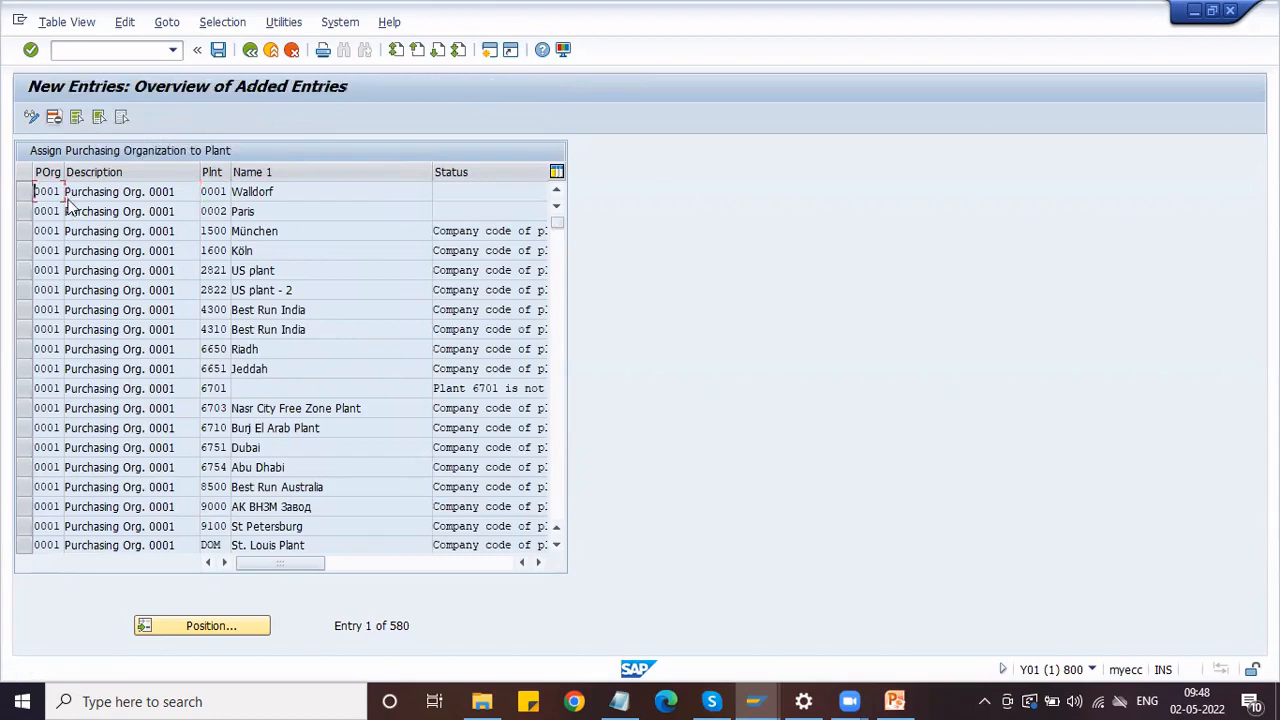
# - Enter purchasing organization HDPO with plant HPL1 in the first row of the new entries
pyautogui.click(61, 191)
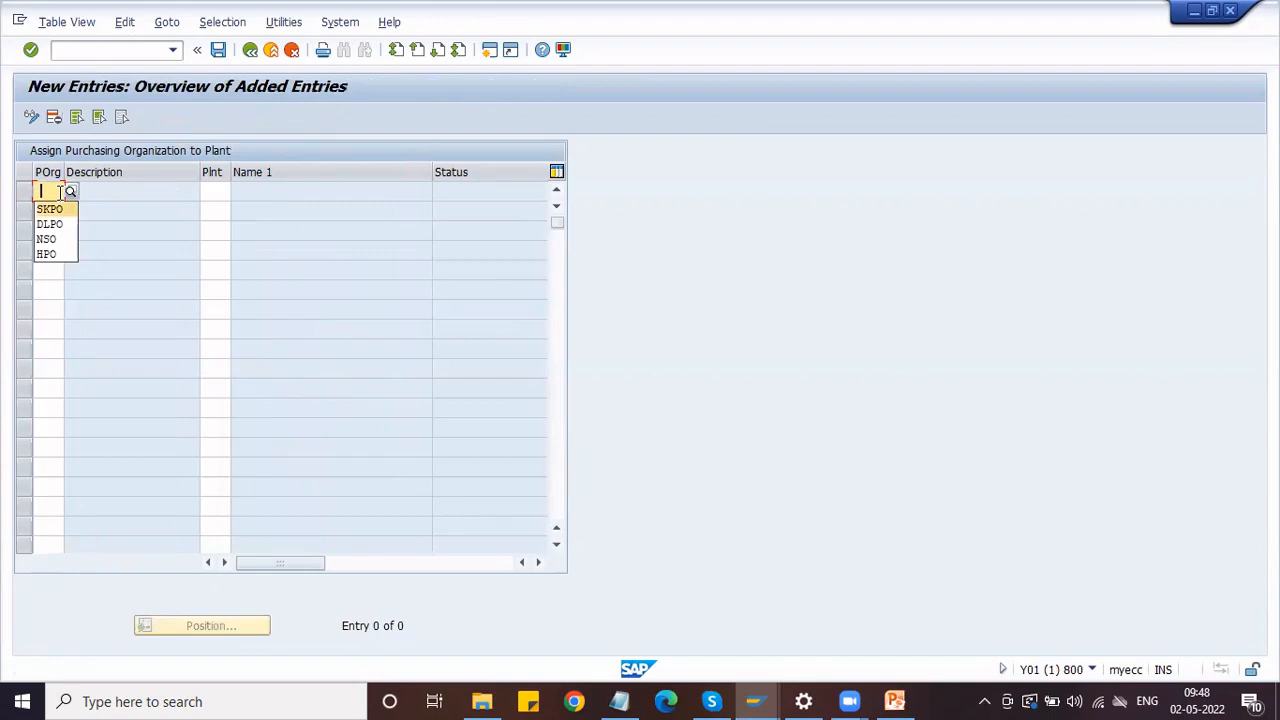
pyautogui.write('HDPO')
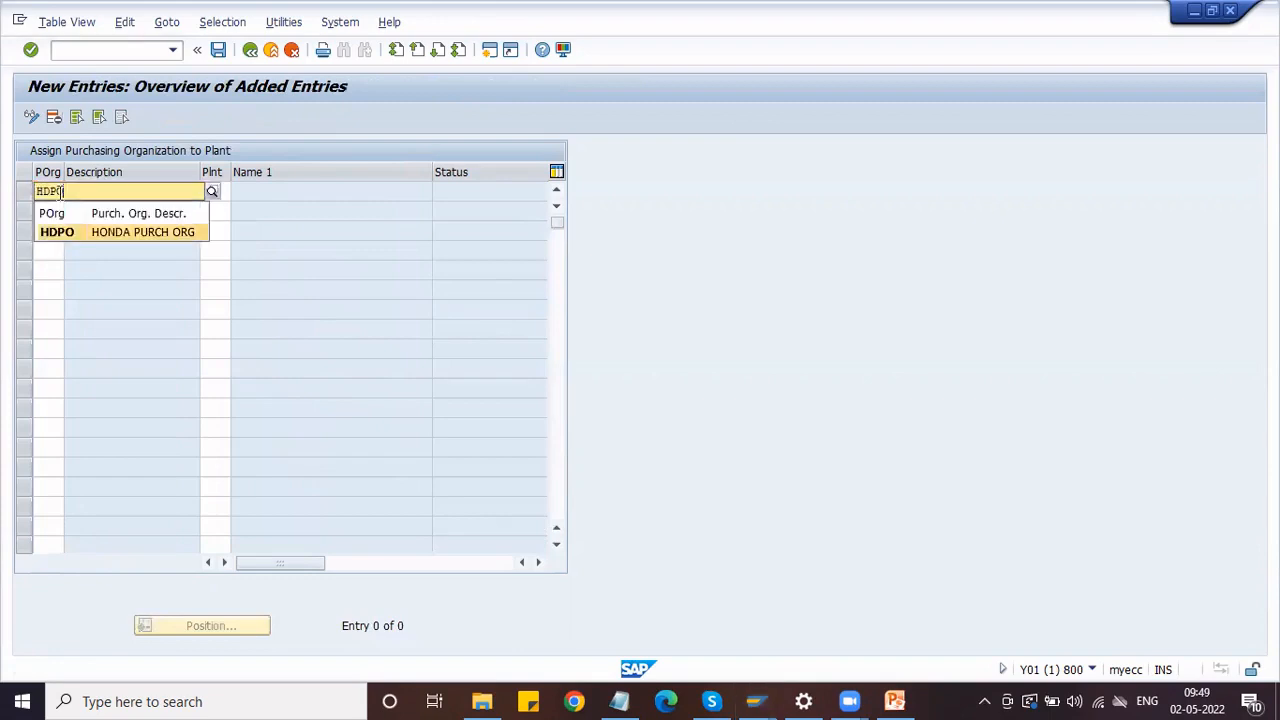
pyautogui.press('Tab')
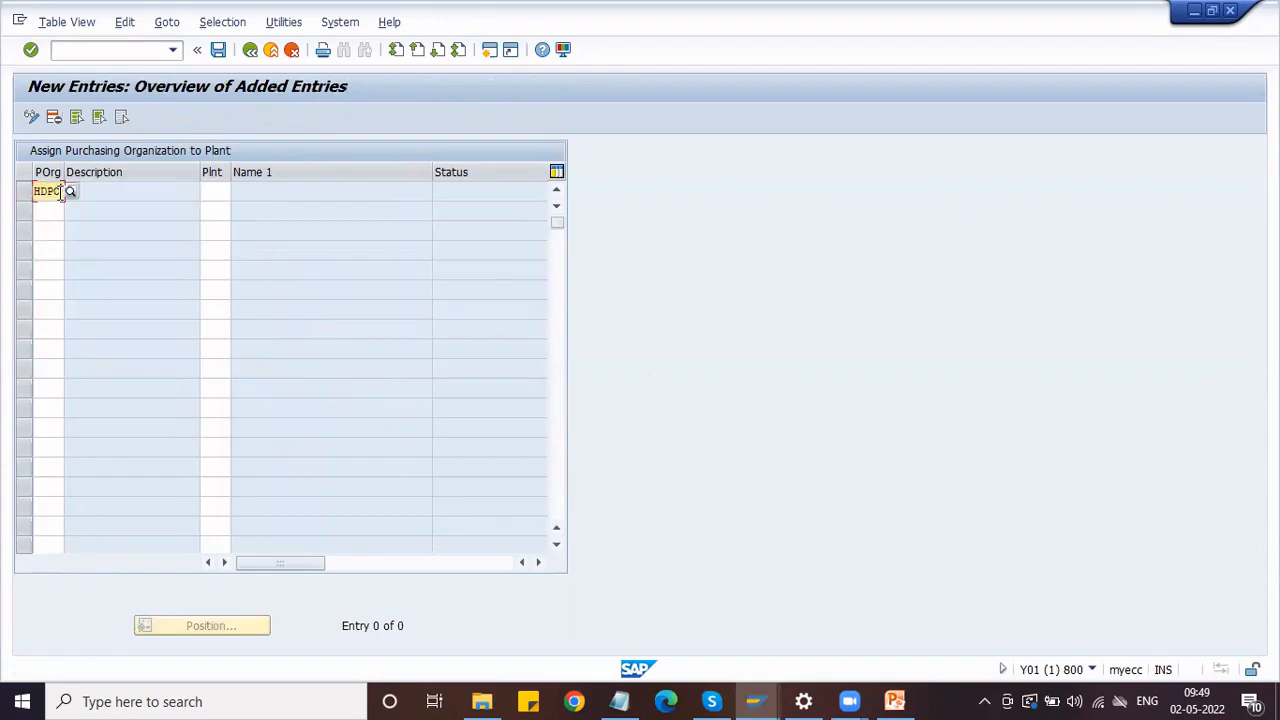
pyautogui.write('HPL1')
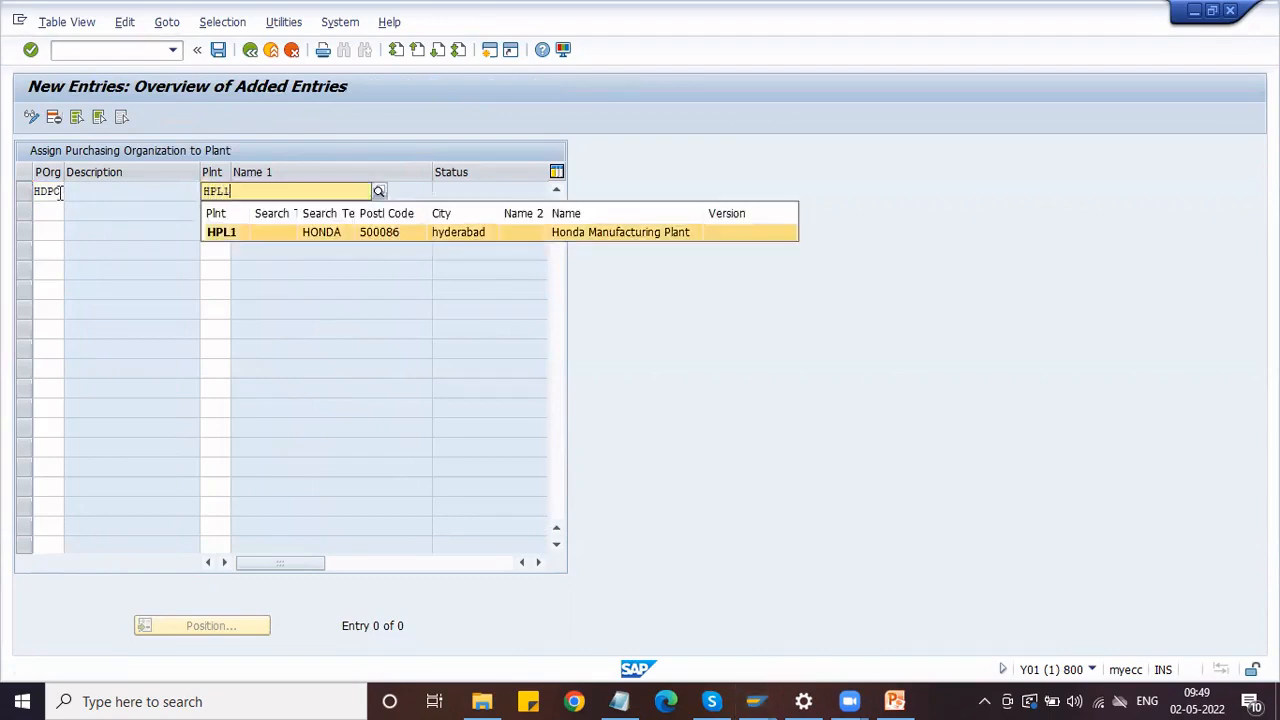
pyautogui.press('Tab')
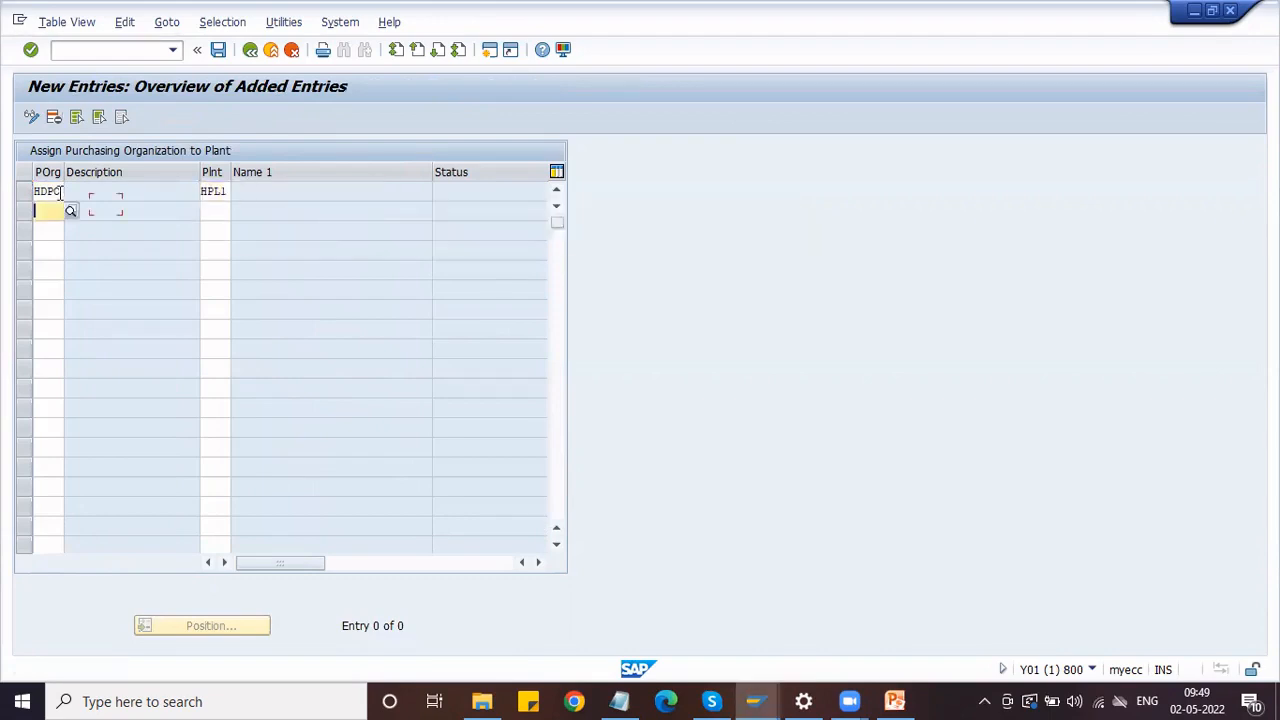
# - Enter purchasing organization HDPO with plant HPL2 in the second row and validate the entries
pyautogui.write('HDPO')
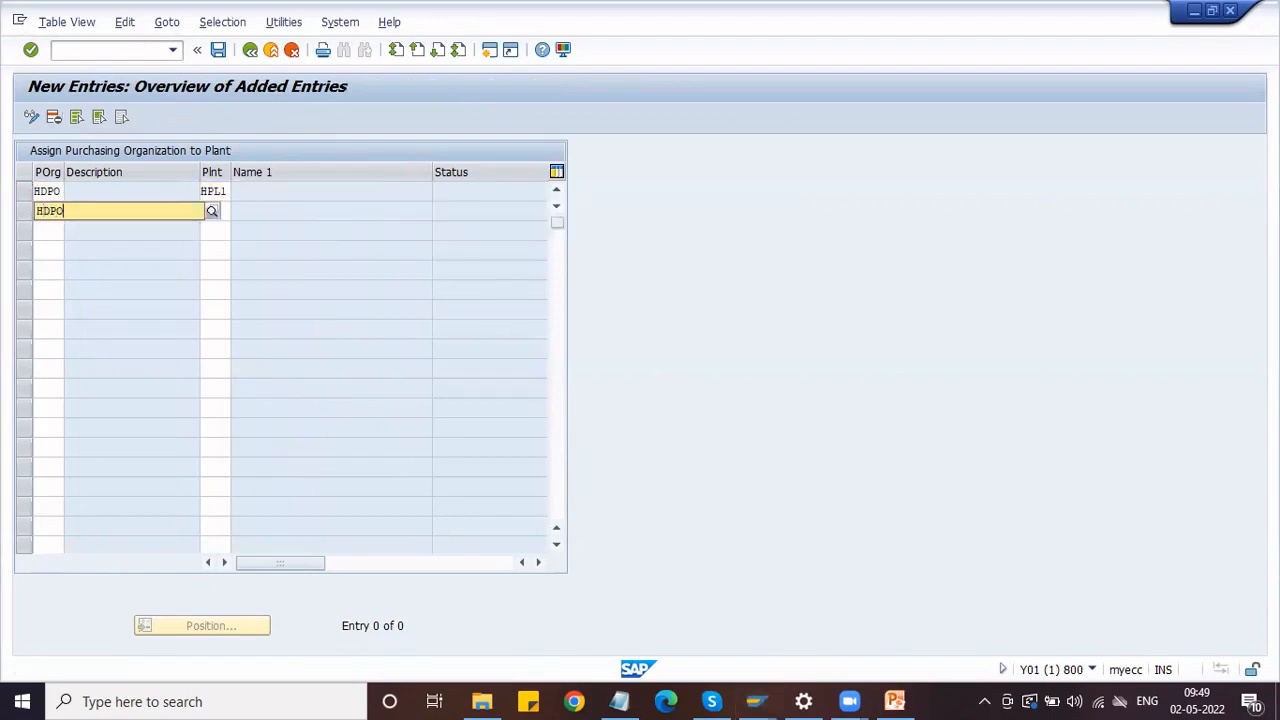
pyautogui.press('Tab')
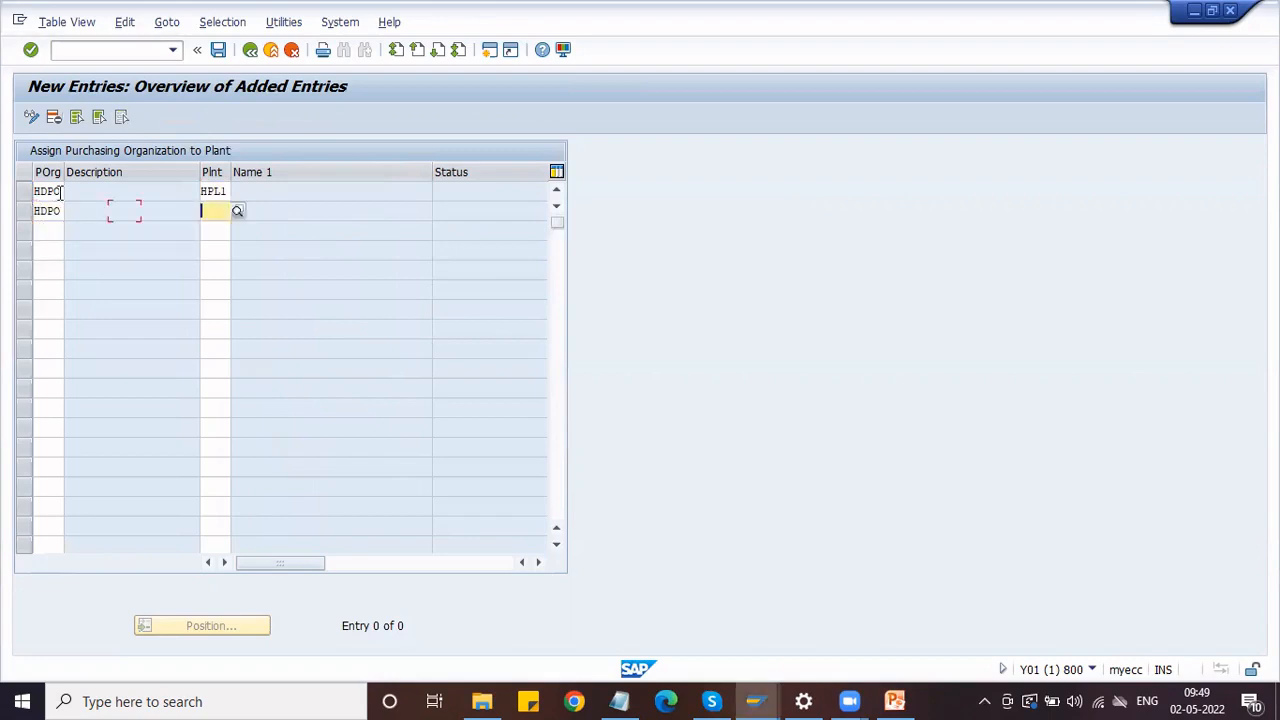
pyautogui.write('HPL')
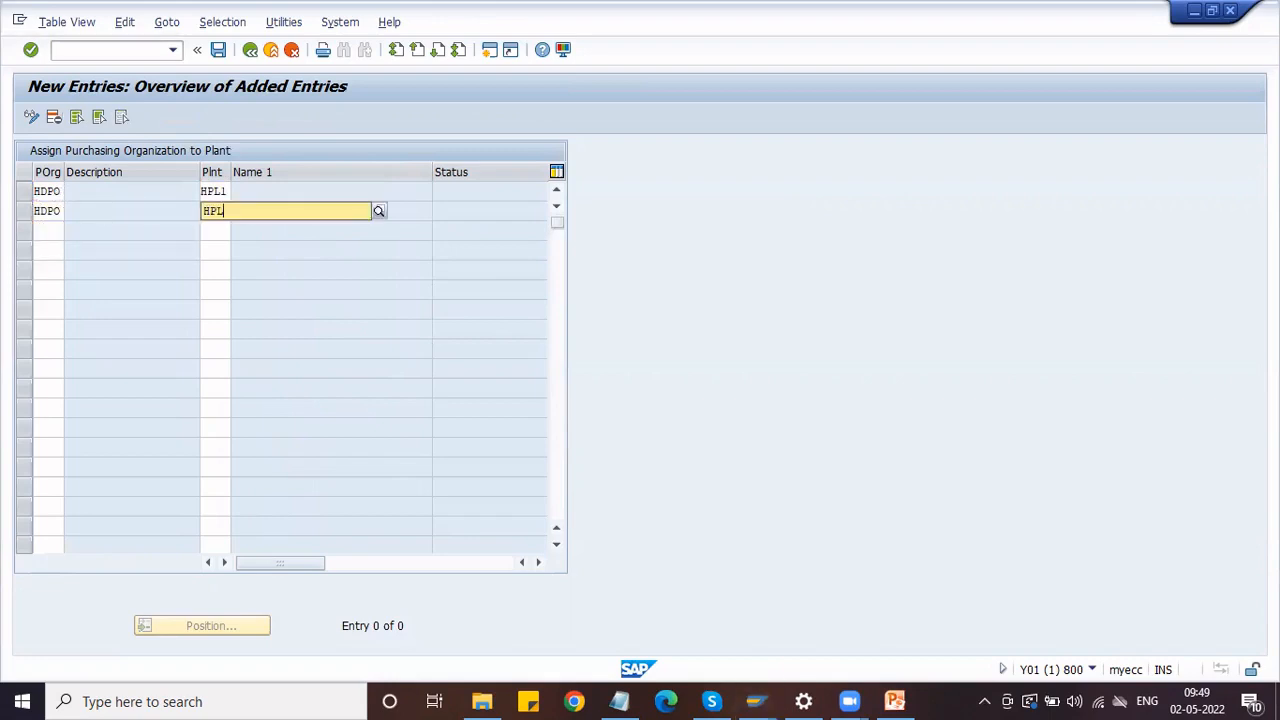
pyautogui.write('2')
pyautogui.press('Down')
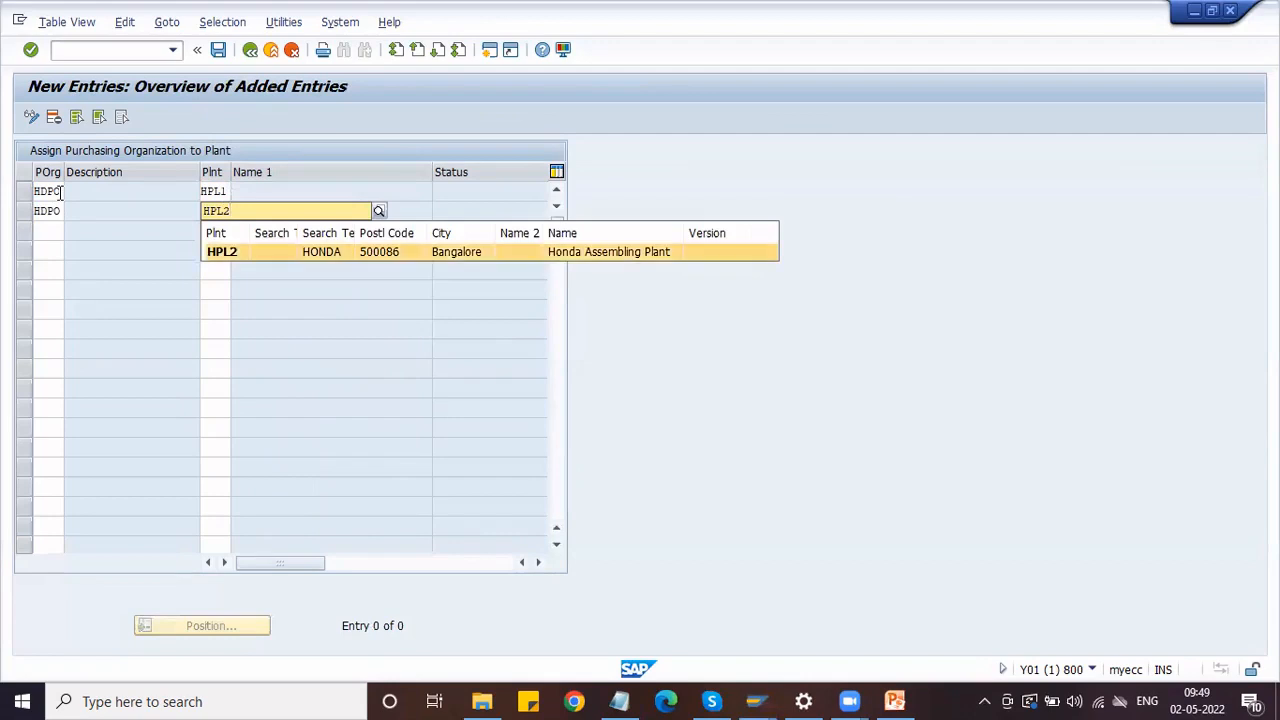
pyautogui.press('Return')
pyautogui.press('Return')
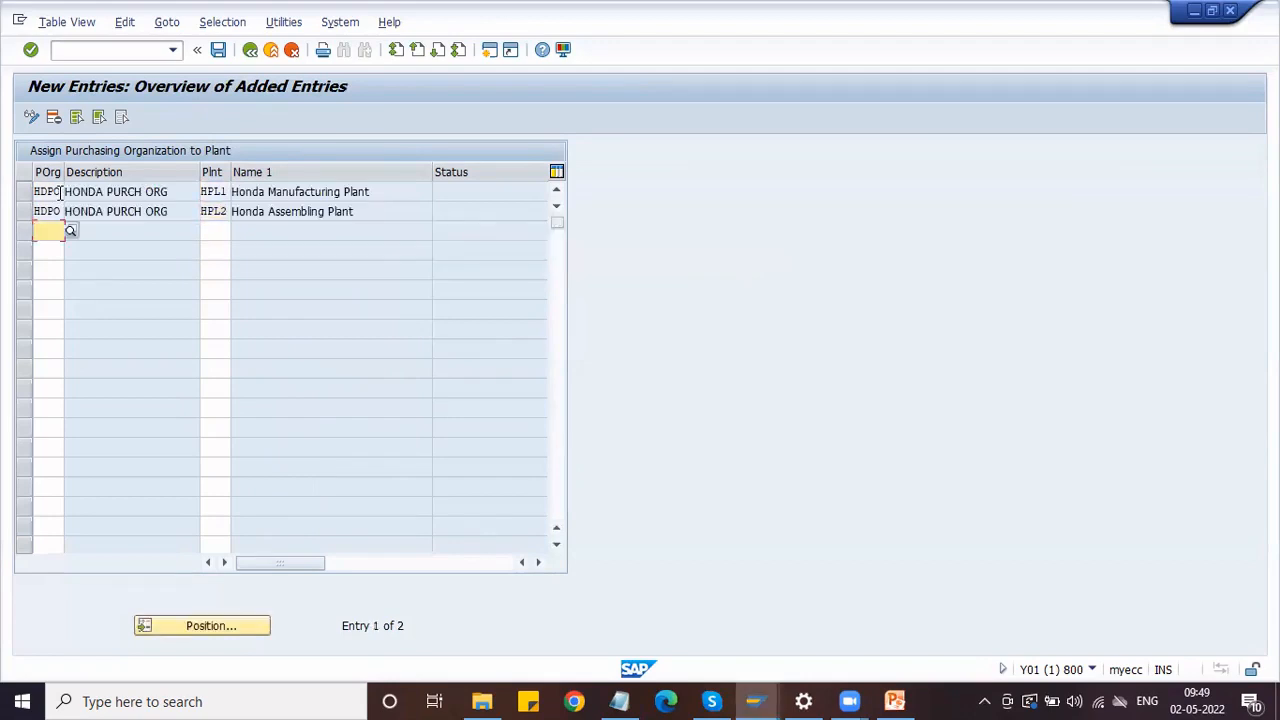
# - Save the purchasing organization plant assignments to the Honda Automotives LTD customizing request and return to the implementation guide
pyautogui.click(218, 50)
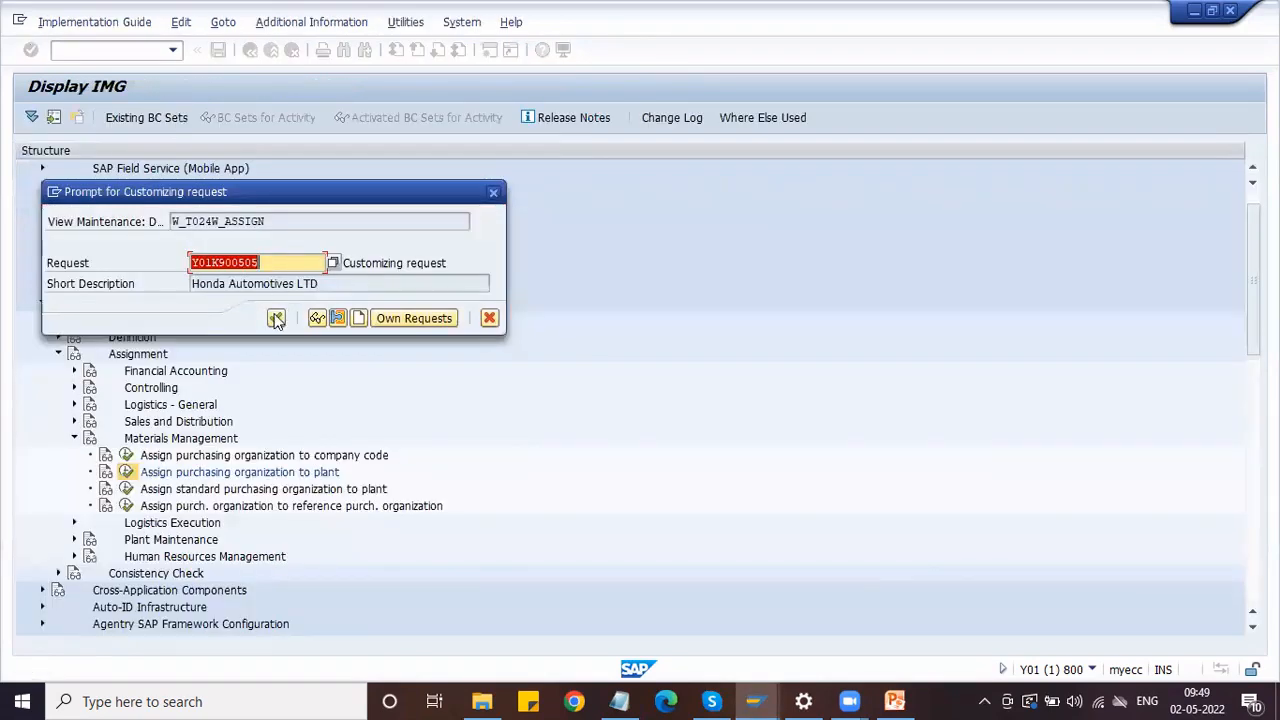
pyautogui.click(276, 318)
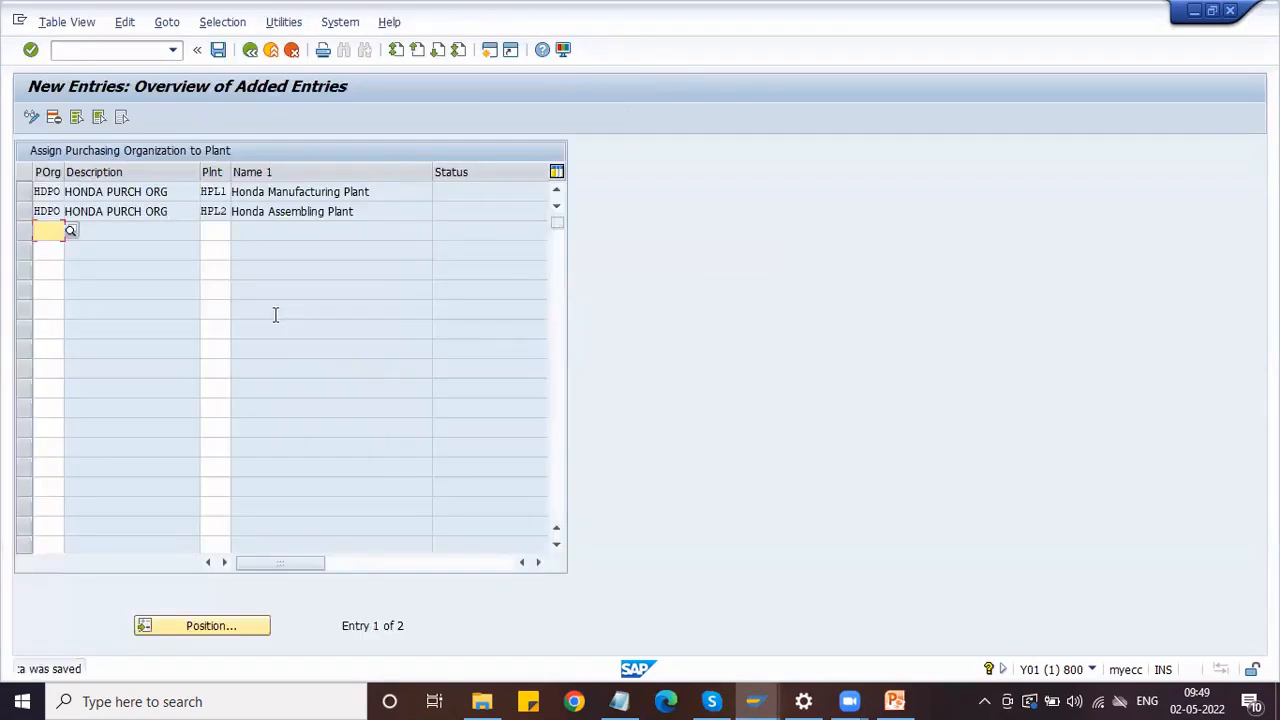
pyautogui.click(253, 54)
pyautogui.click(253, 54)
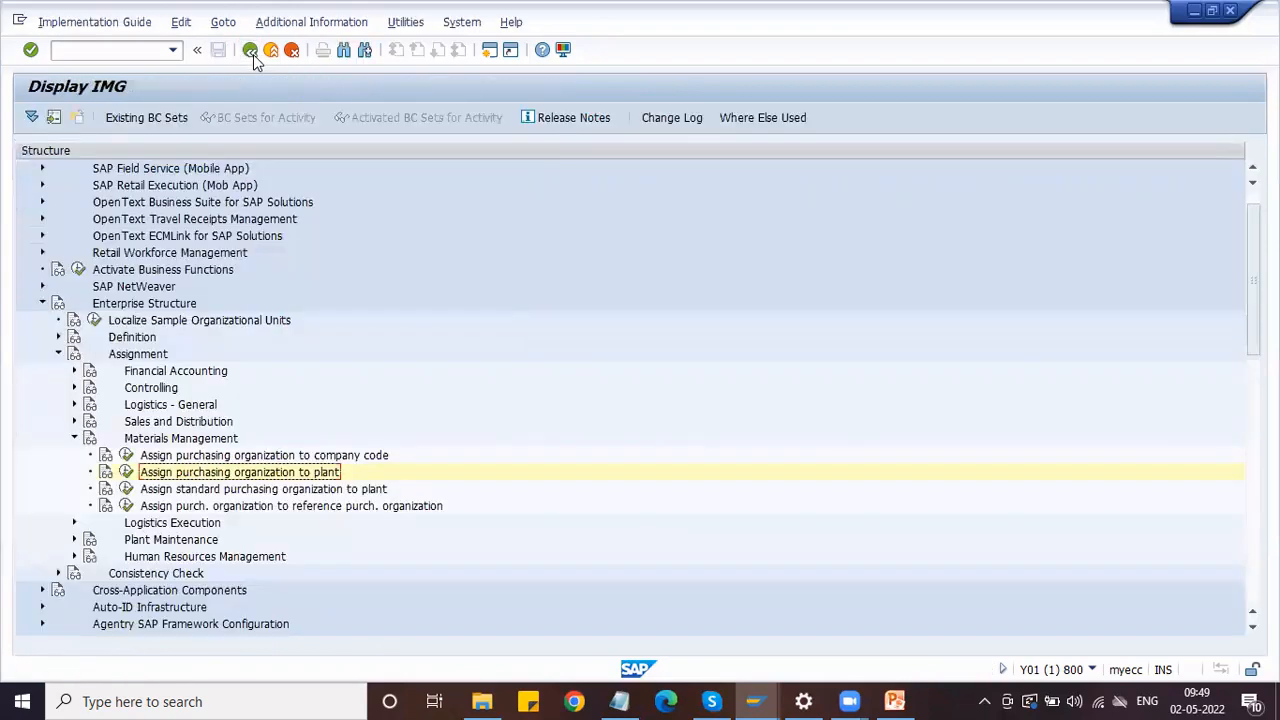
# - Open the Assign standard purchasing organization to plant activity and position the list at plant HPL1
pyautogui.click(182, 490)
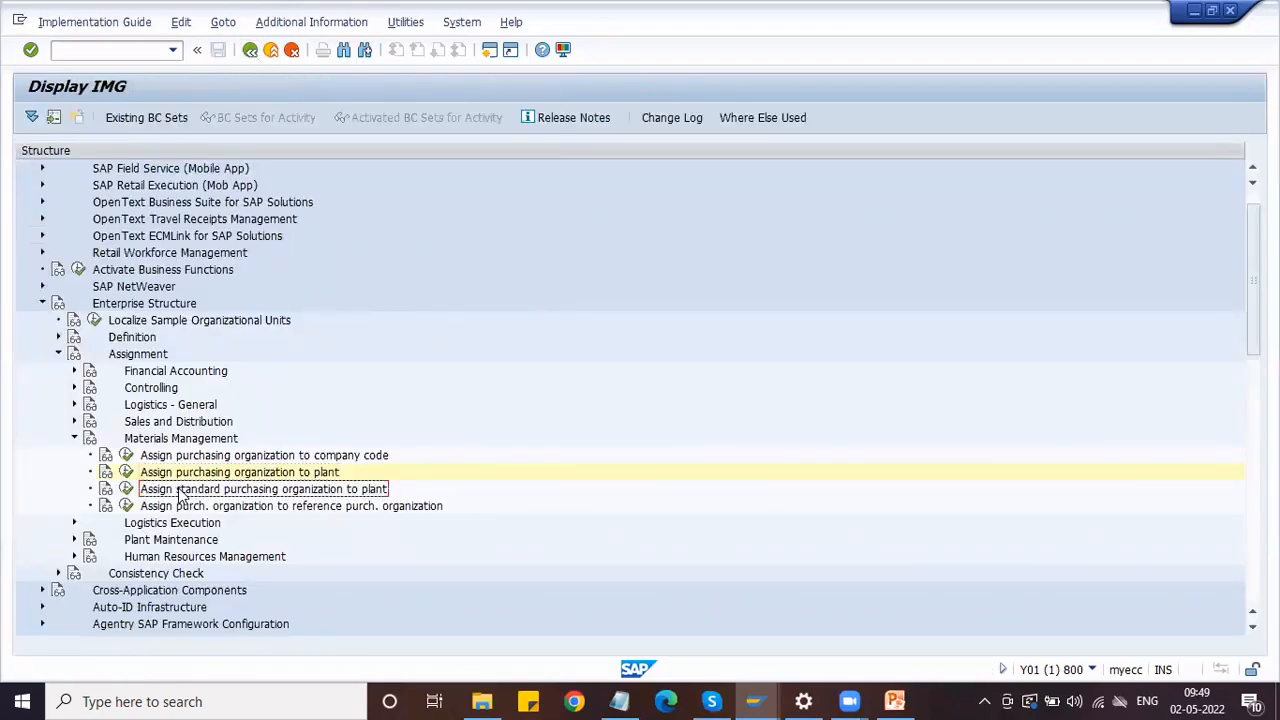
pyautogui.click(127, 489)
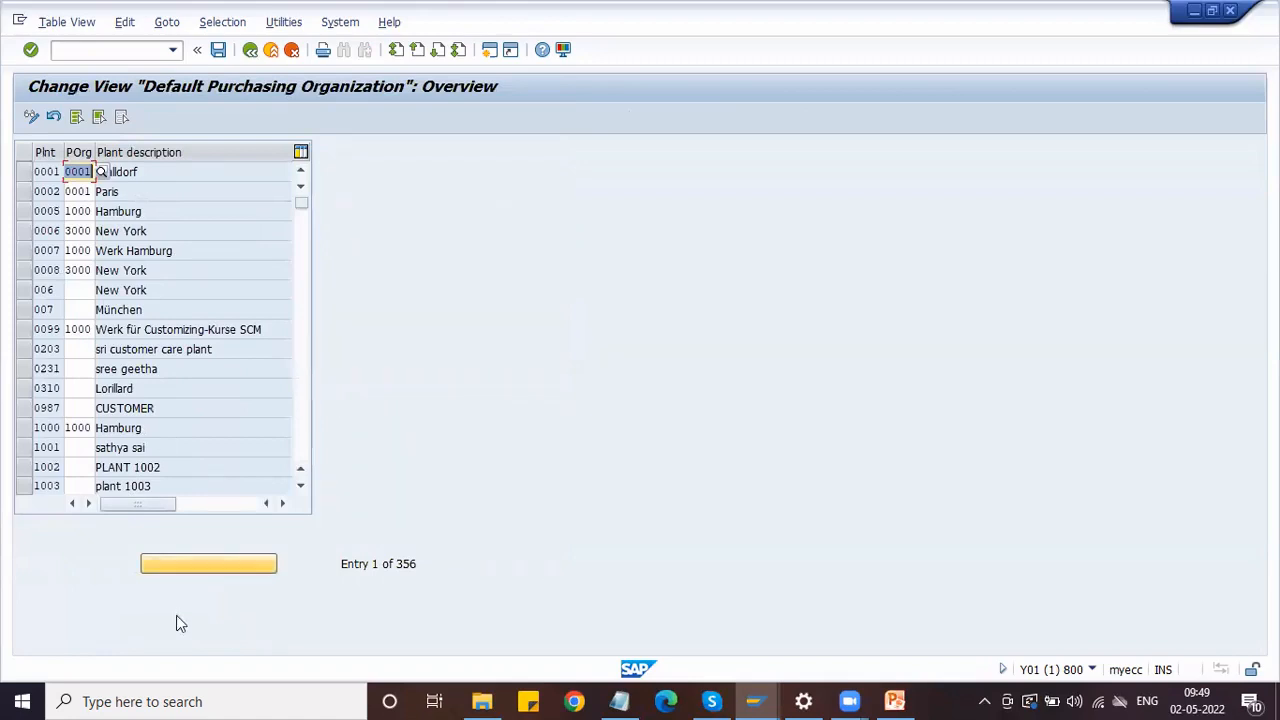
pyautogui.click(188, 566)
pyautogui.write('HPL1')
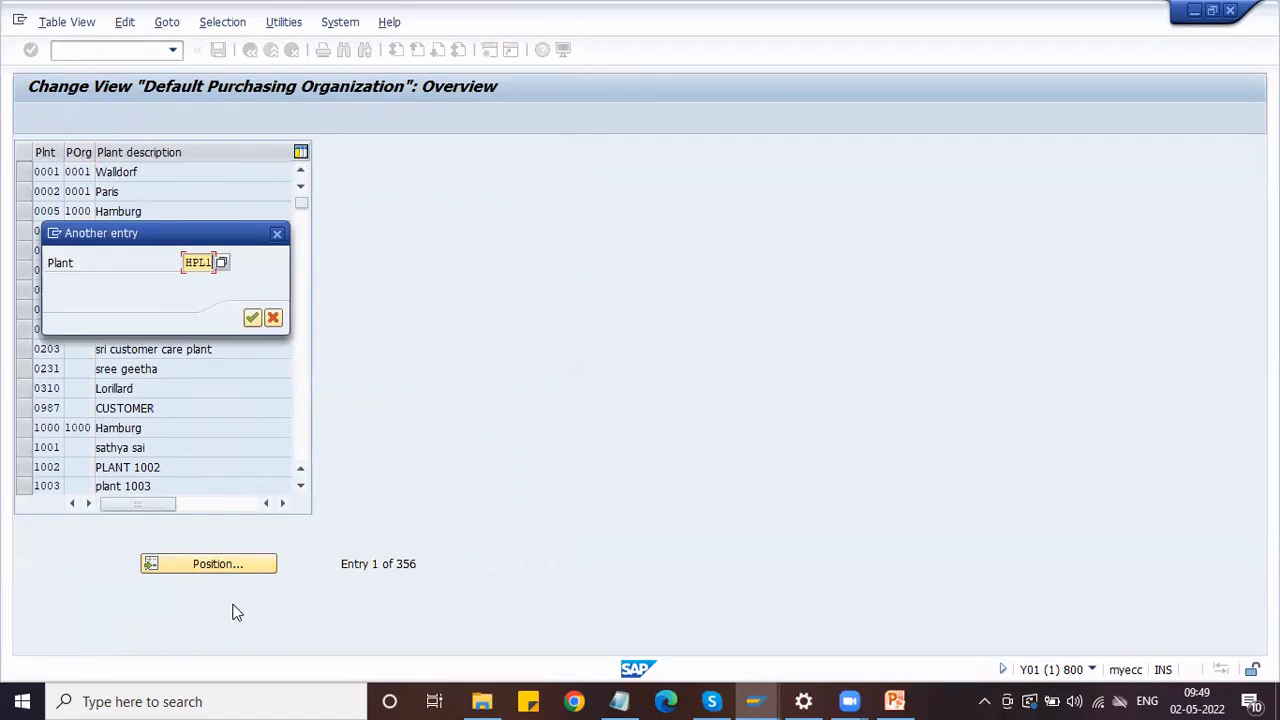
pyautogui.press('Return')
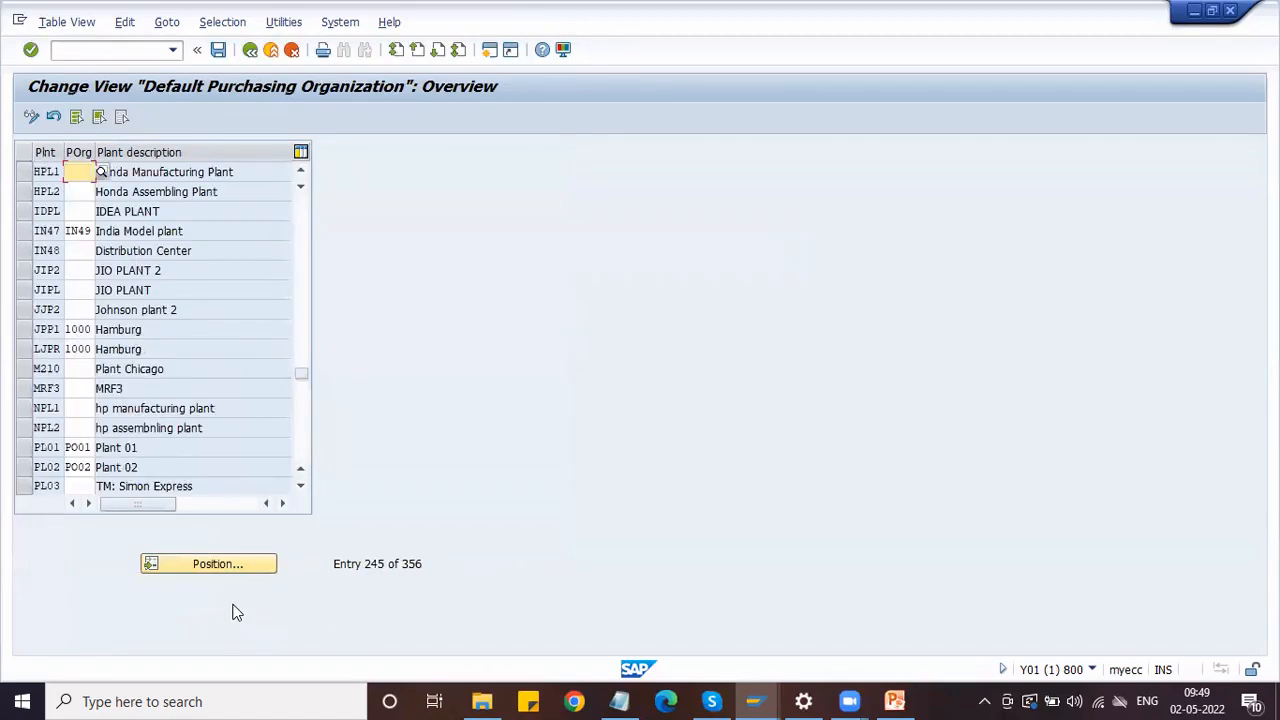
# - Search the purchasing organization value list for HDPO and close it without picking an entry
pyautogui.click(101, 172)
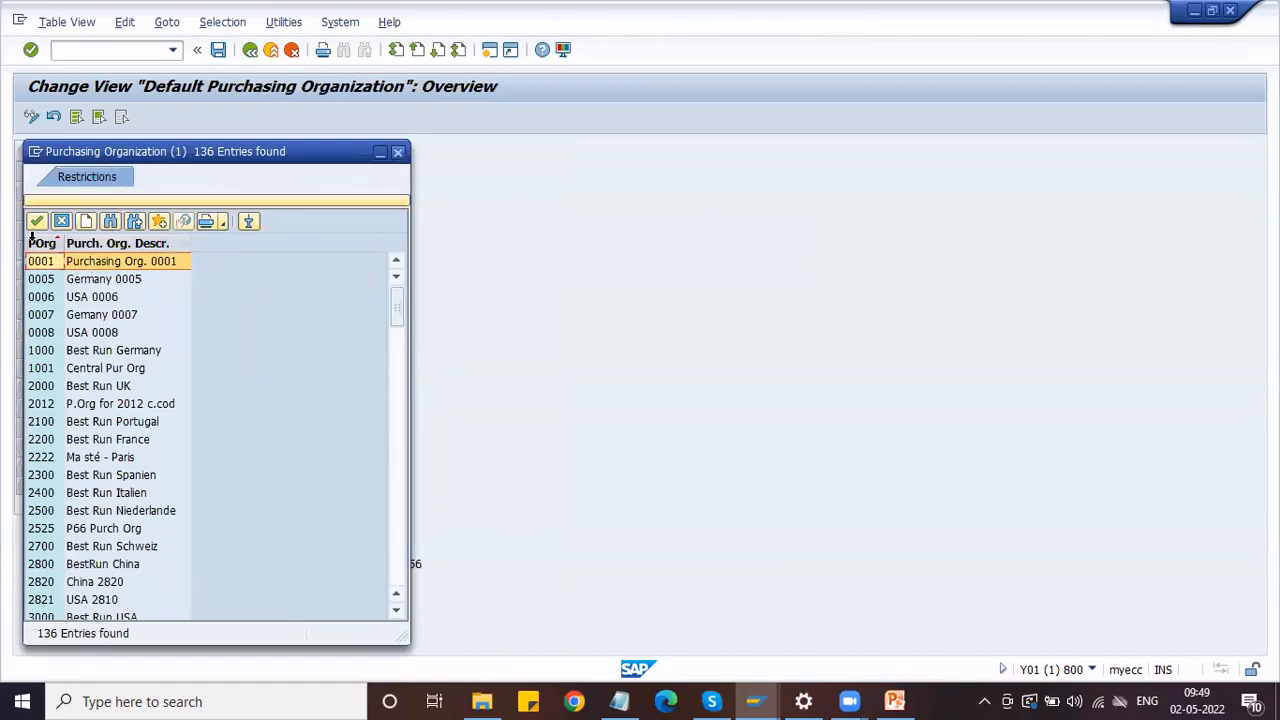
pyautogui.click(110, 221)
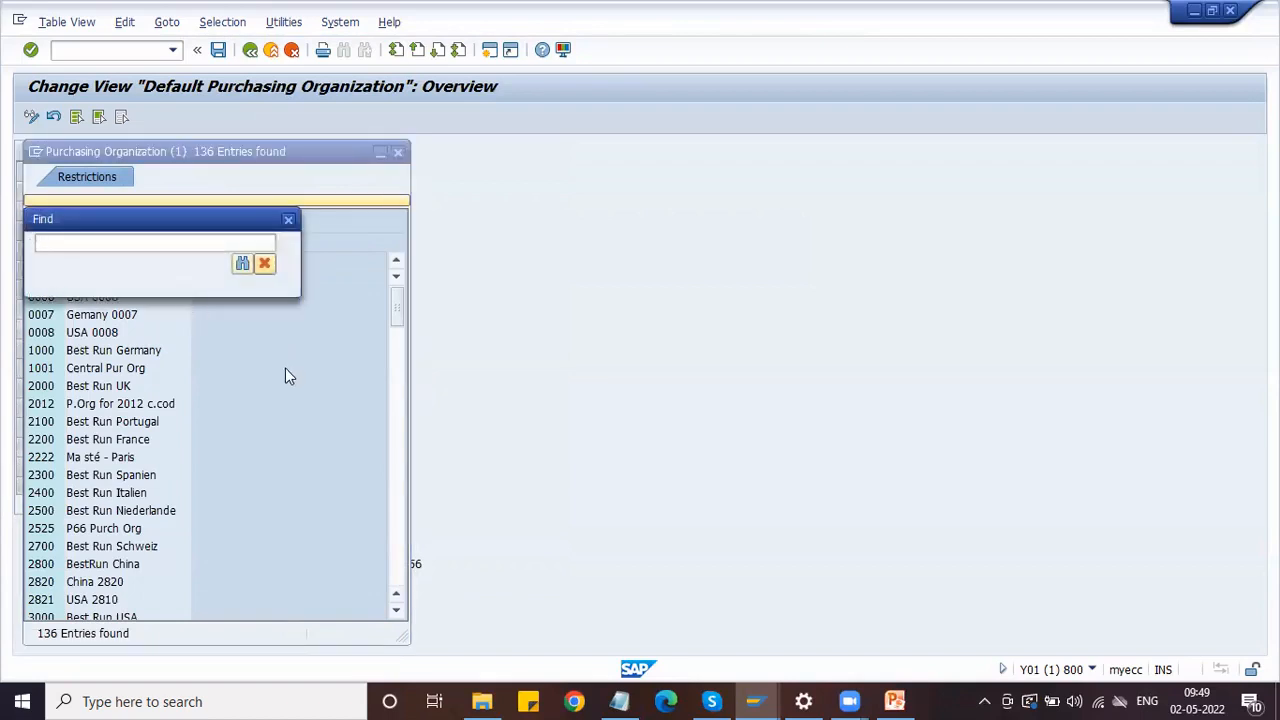
pyautogui.write('HDPO')
pyautogui.press('Return')
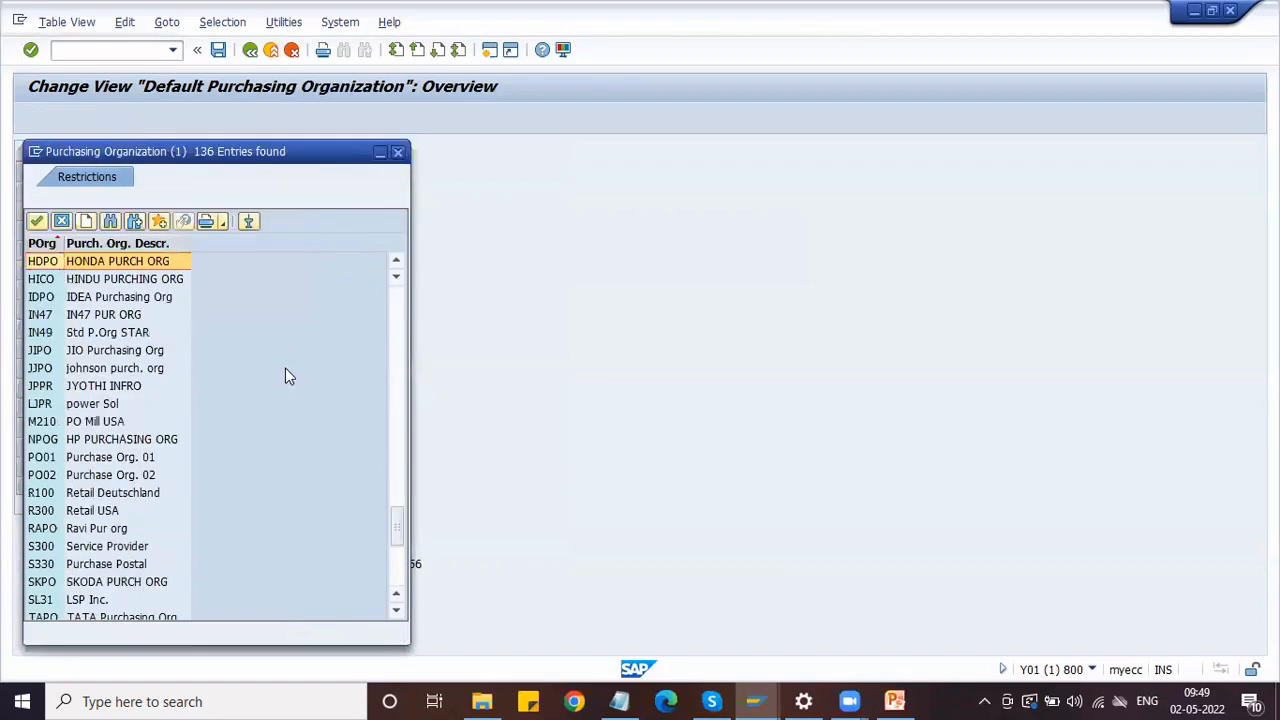
pyautogui.click(61, 221)
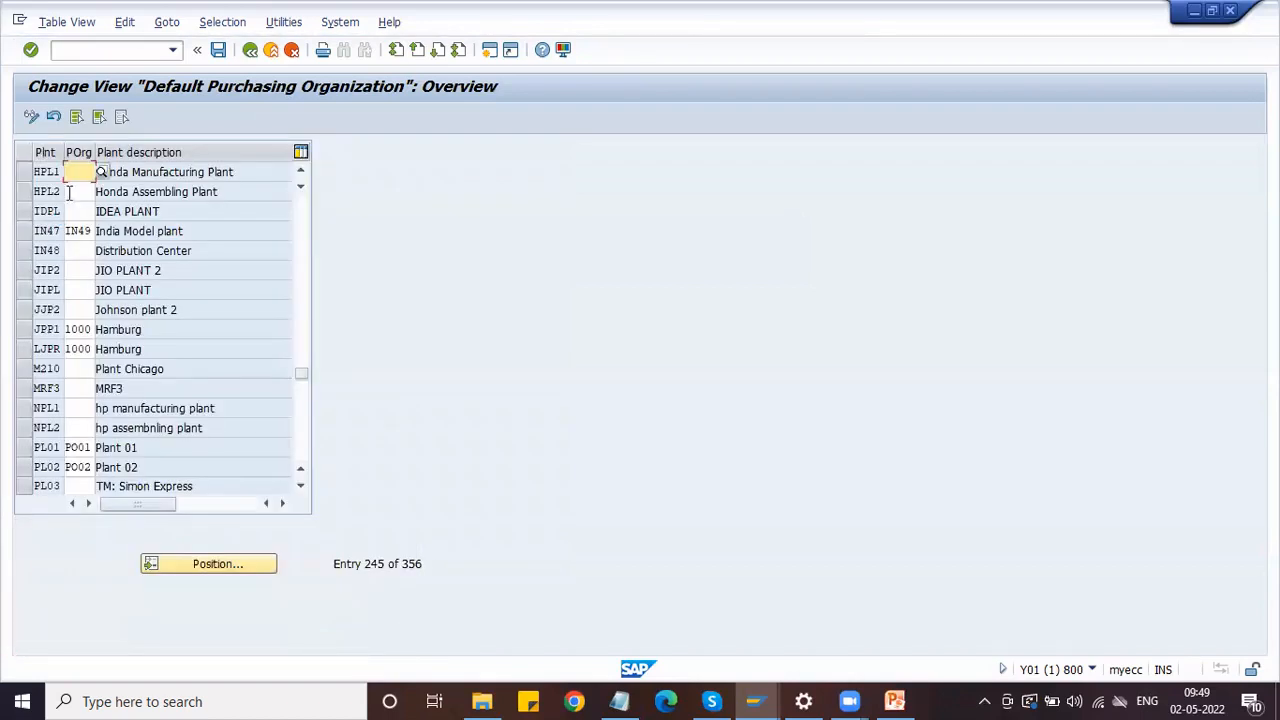
# - Assign HDPO as the default purchasing organization for plants HPL1 and HPL2
pyautogui.write('HDPO')
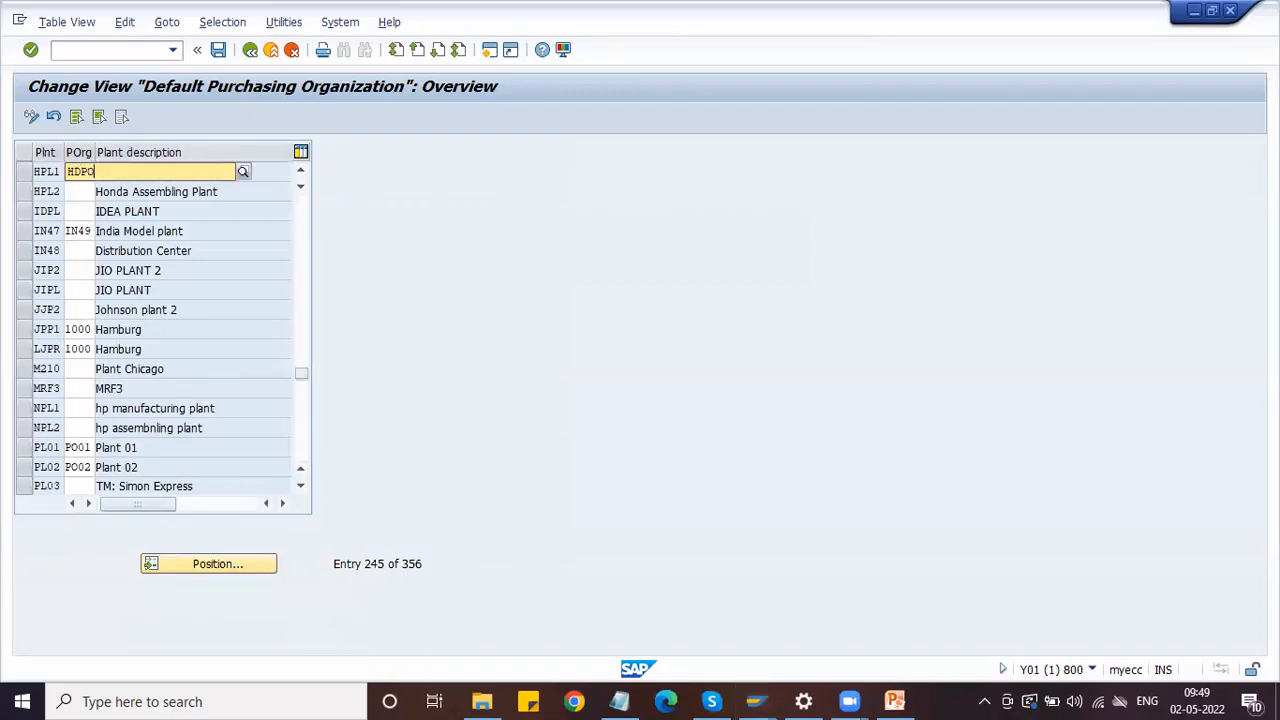
pyautogui.press('Return')
pyautogui.press('Down')
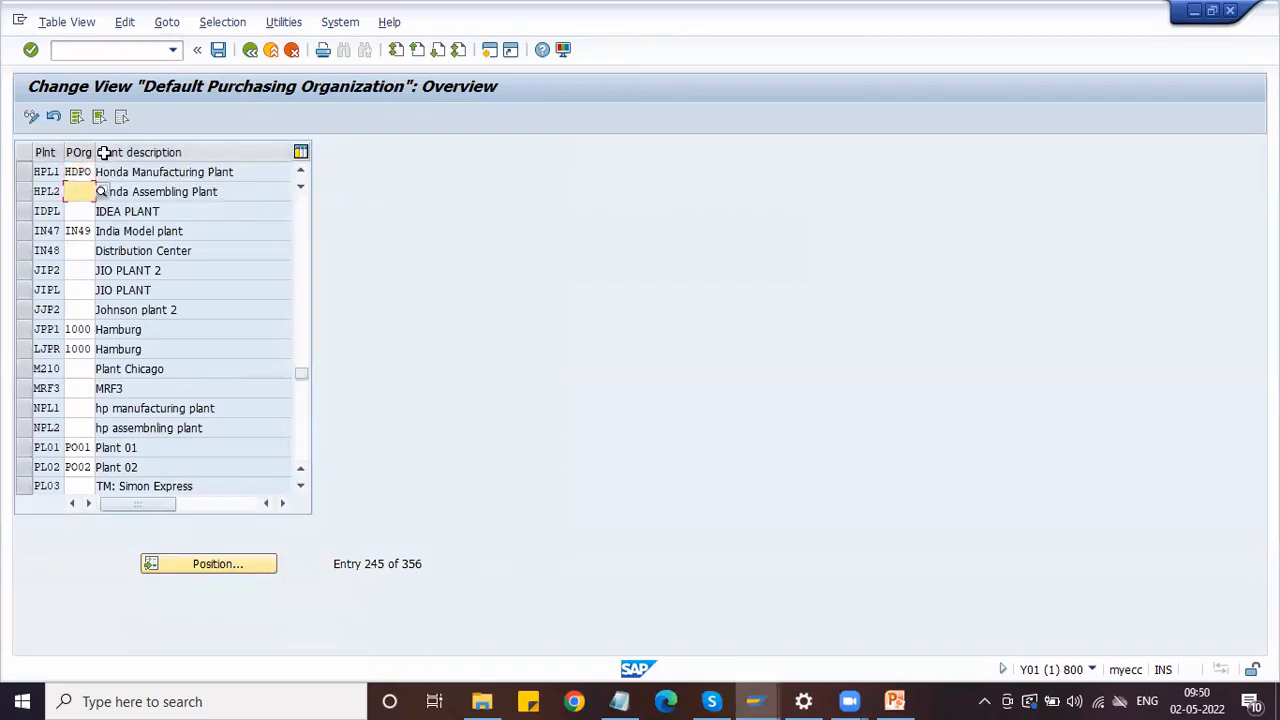
pyautogui.write('HDPO')
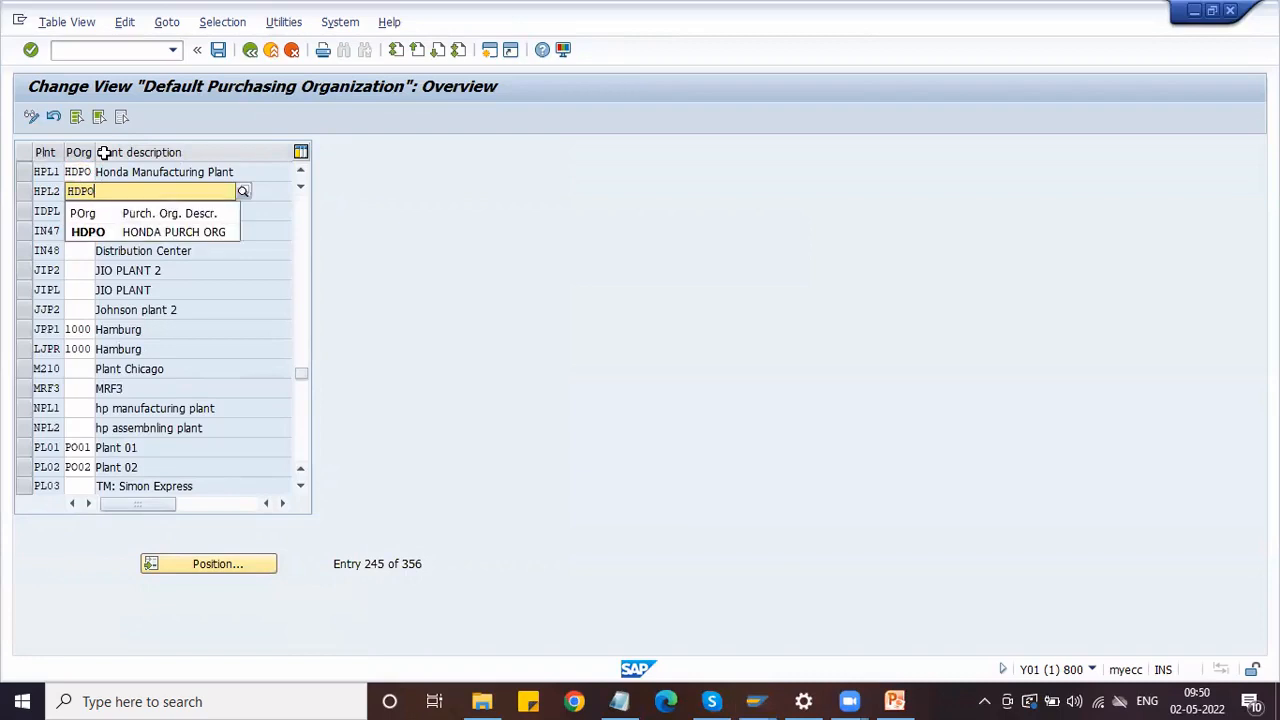
pyautogui.press('Return')
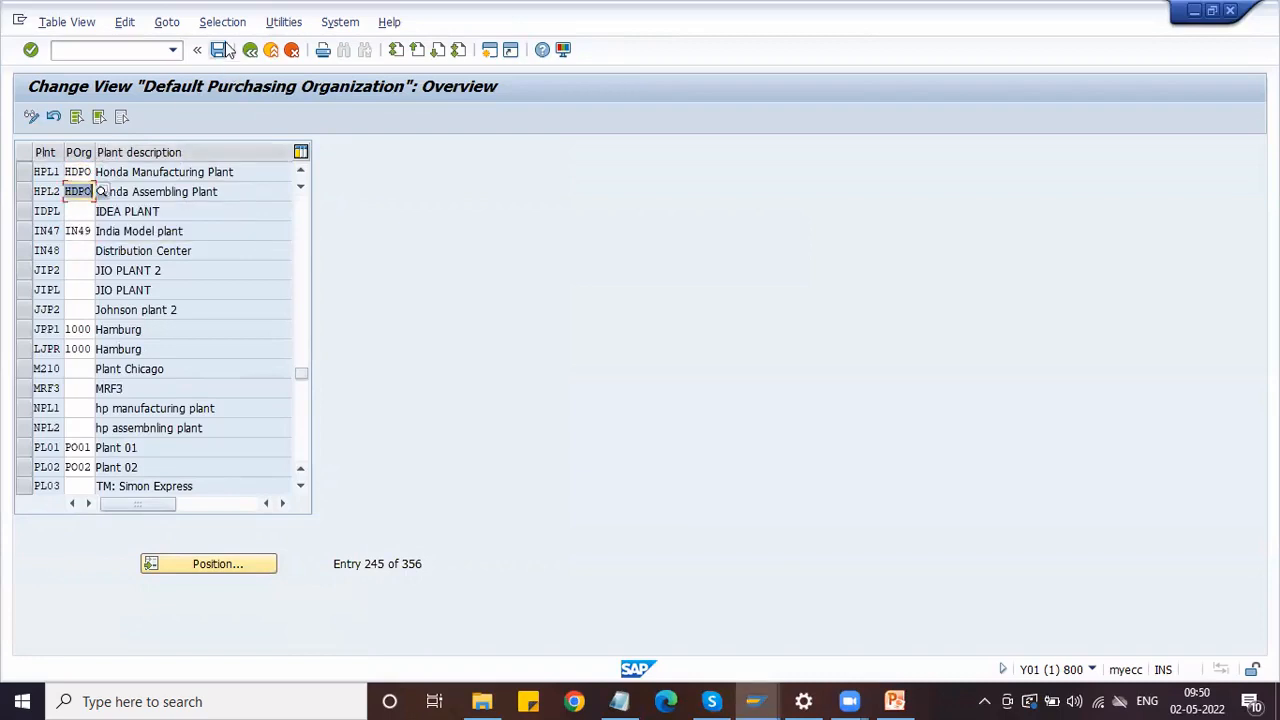
# - Save the default purchasing organization entries to the Honda Automotives LTD customizing request and return to the implementation guide
pyautogui.click(219, 50)
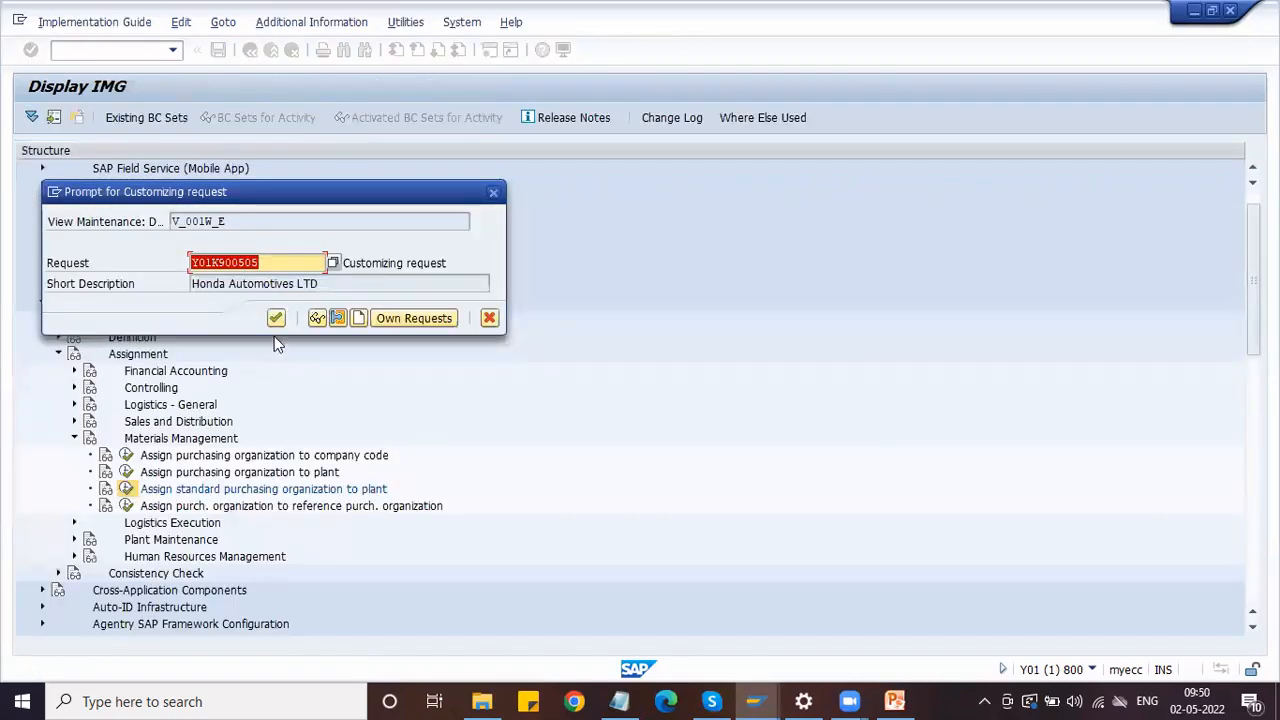
pyautogui.press('Return')
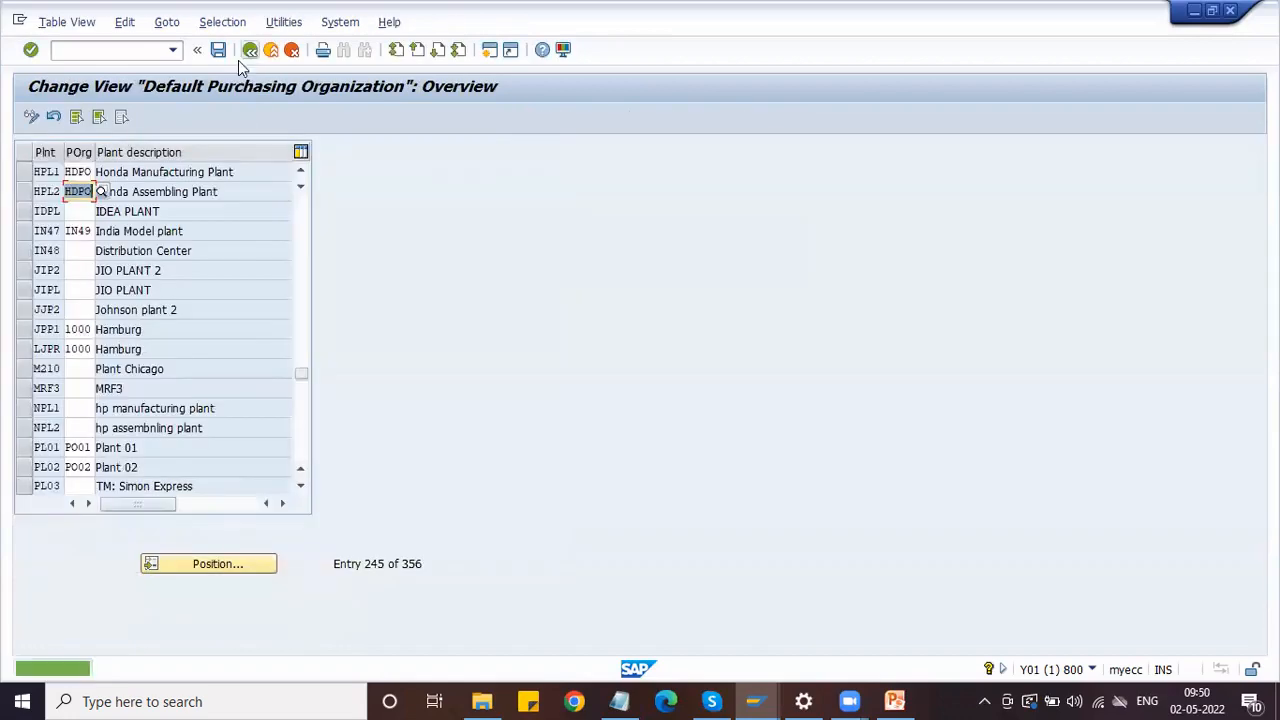
pyautogui.click(109, 170)
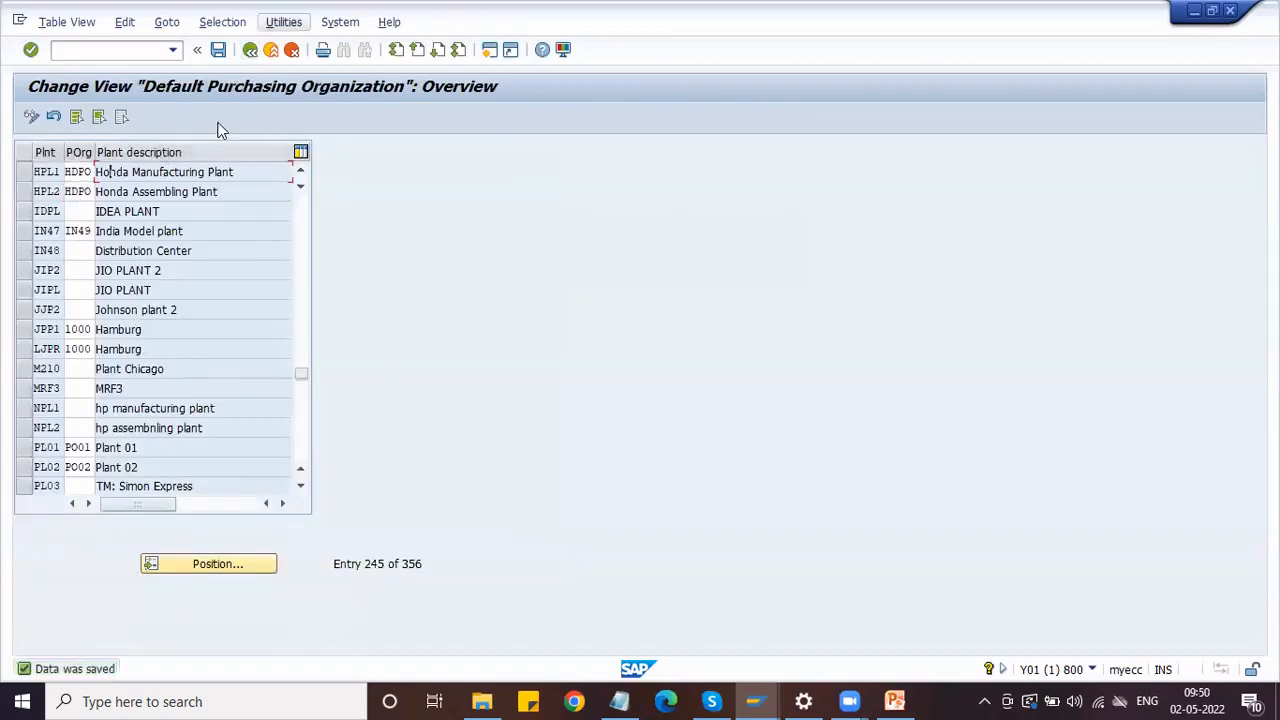
pyautogui.click(249, 52)
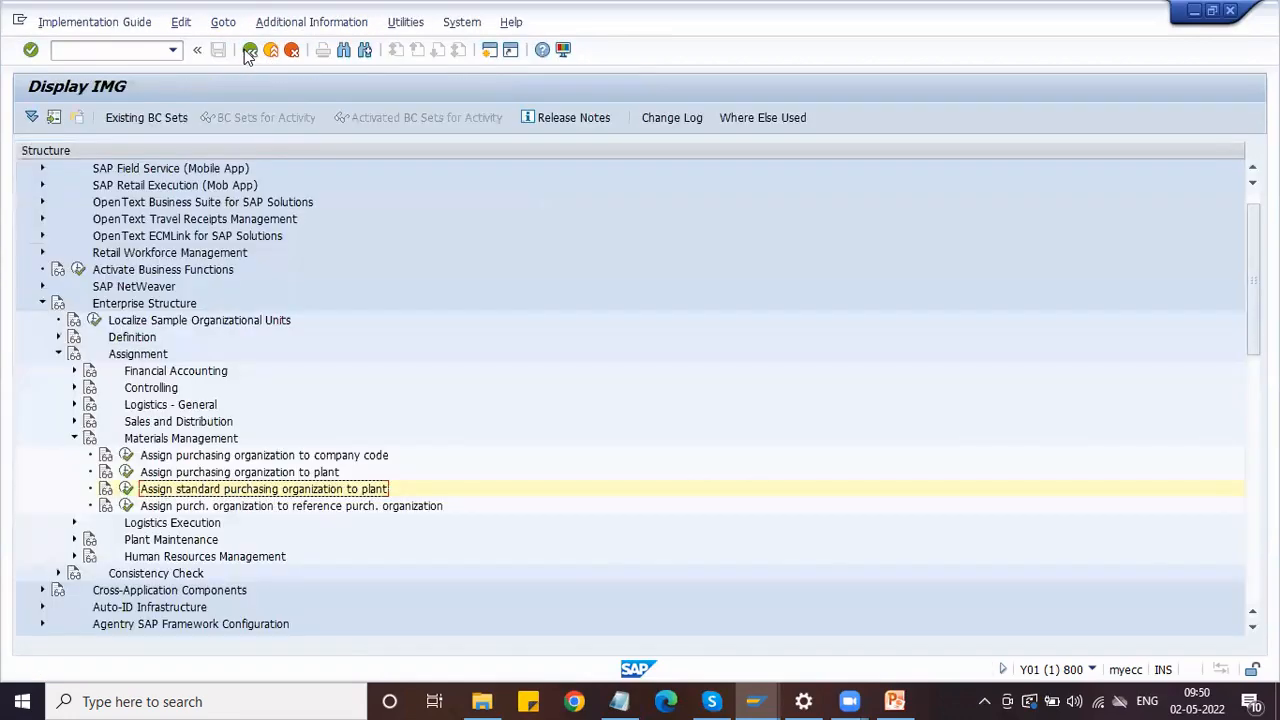
# - Collapse the Materials Management assignments, the Assignment node and the whole Enterprise Structure branch
pyautogui.click(190, 510)
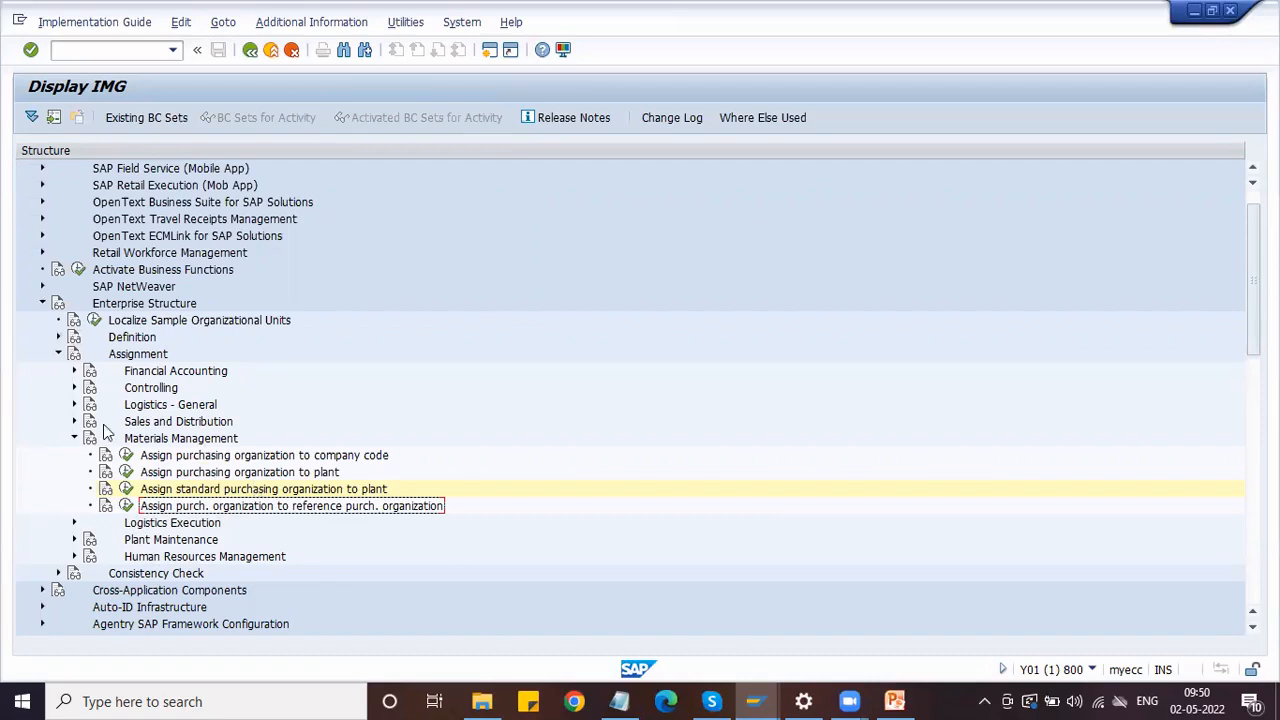
pyautogui.click(73, 439)
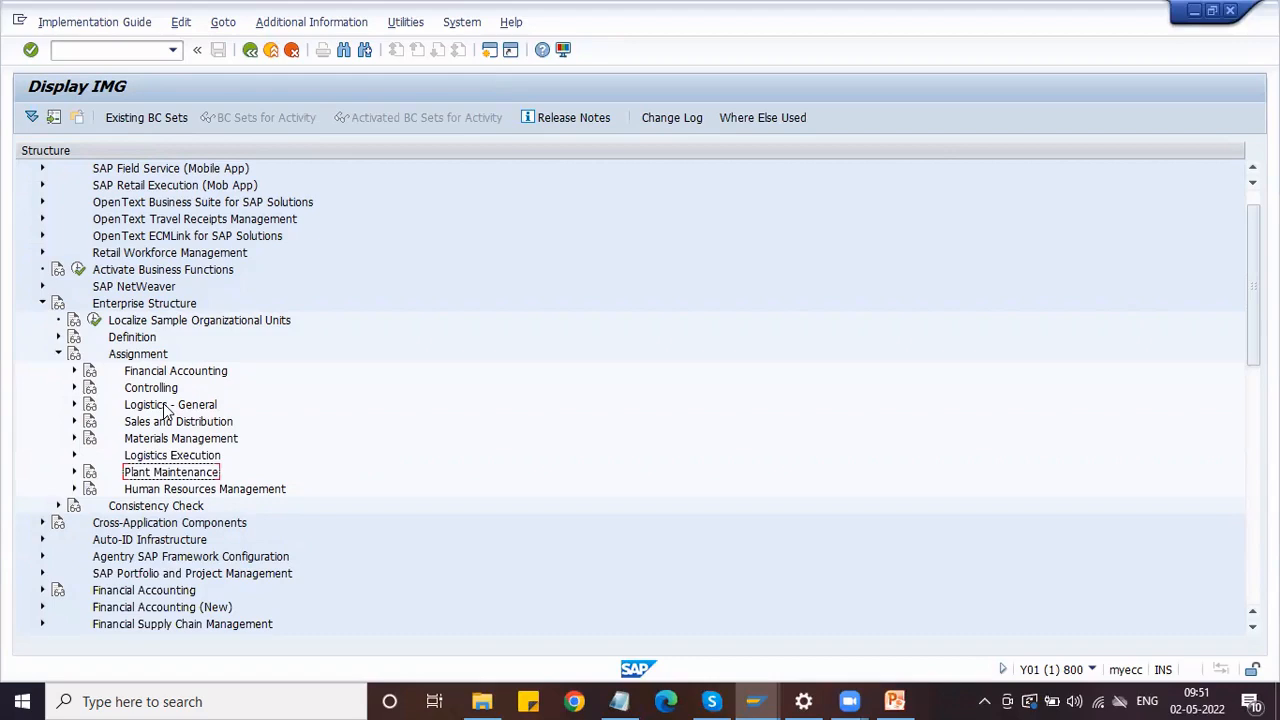
pyautogui.click(58, 354)
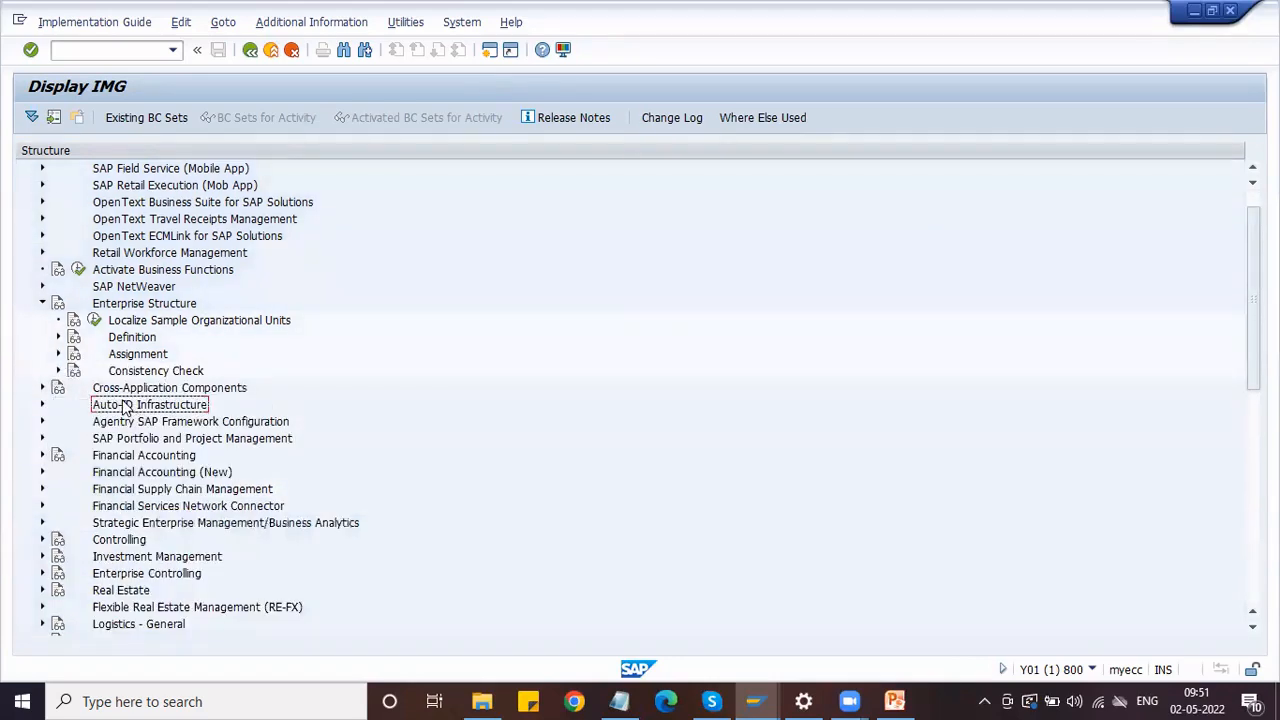
pyautogui.click(42, 303)
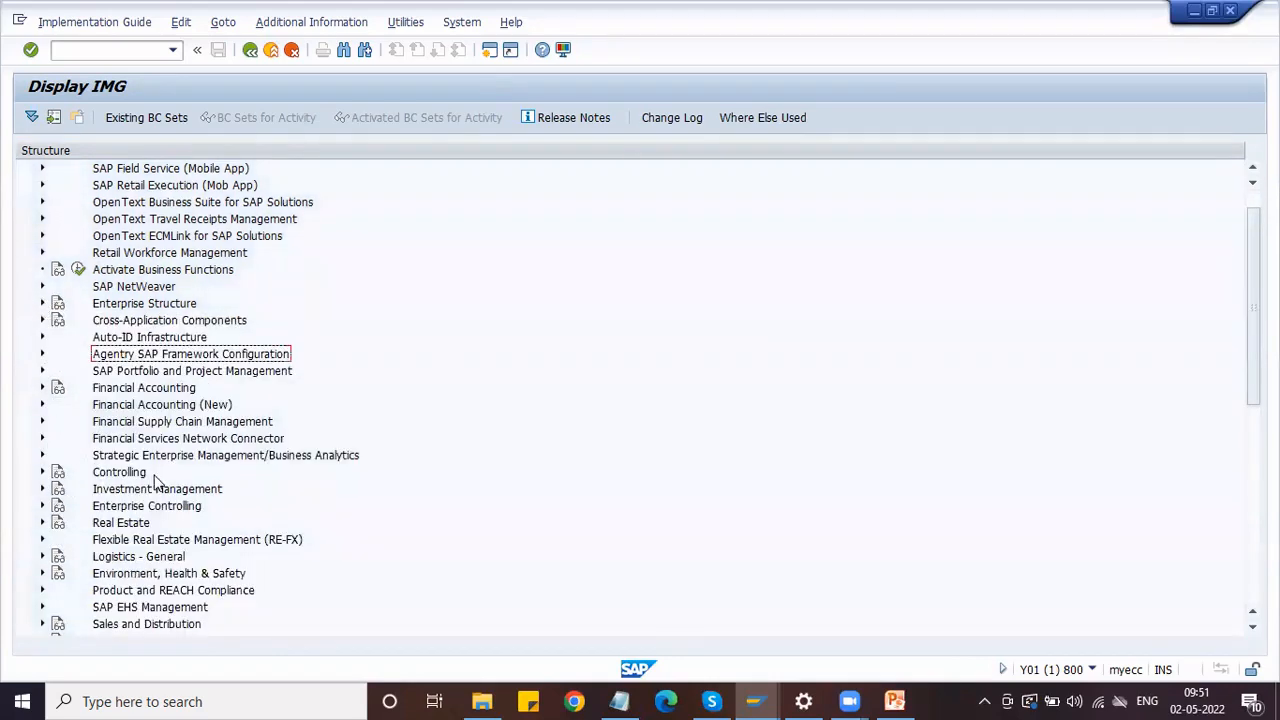
# - Open the Create Purchasing Groups activity under Materials Management, Purchasing, and widen the purchasing group code column
pyautogui.scroll(-4, 113, 476)
pyautogui.click(110, 459)
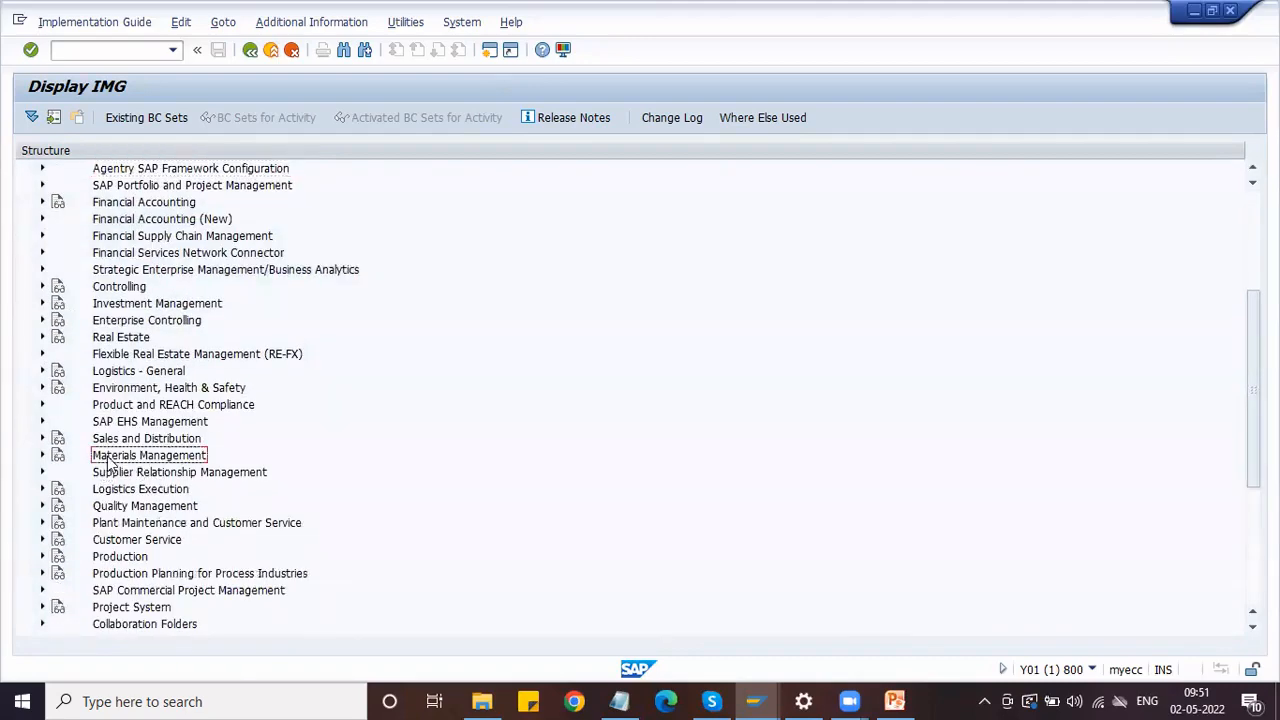
pyautogui.click(42, 456)
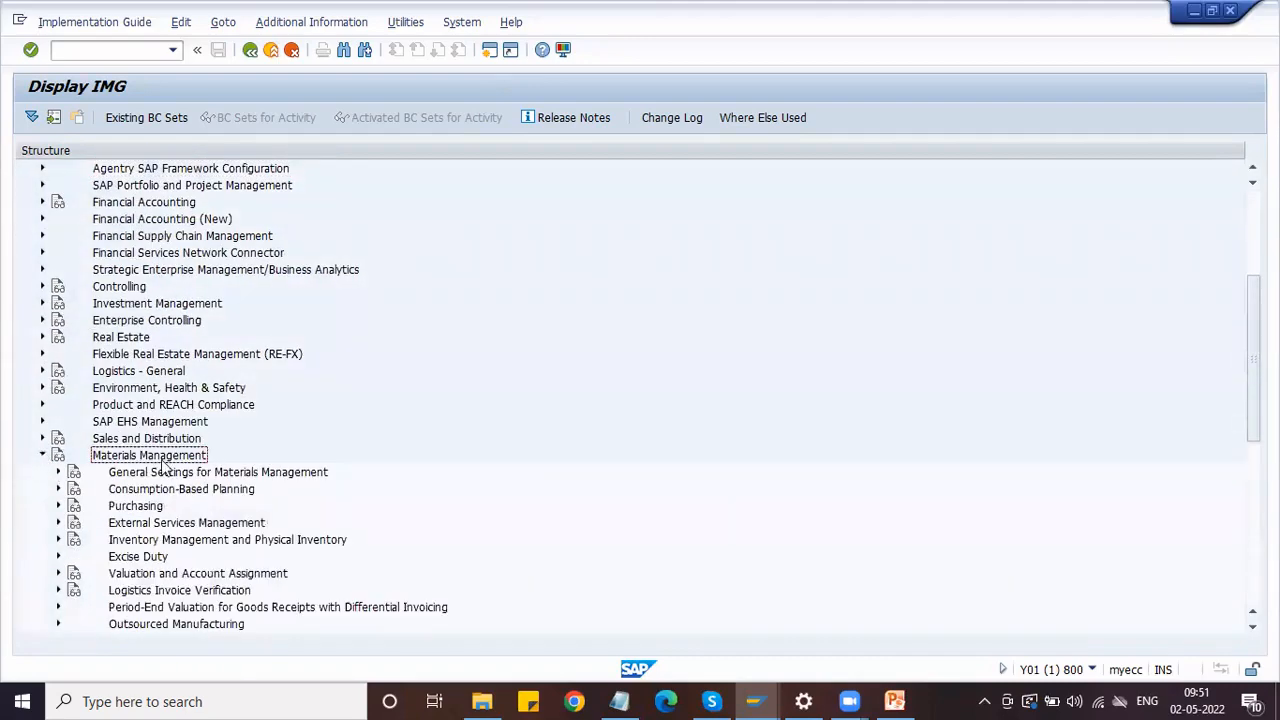
pyautogui.scroll(-3, 166, 470)
pyautogui.click(117, 355)
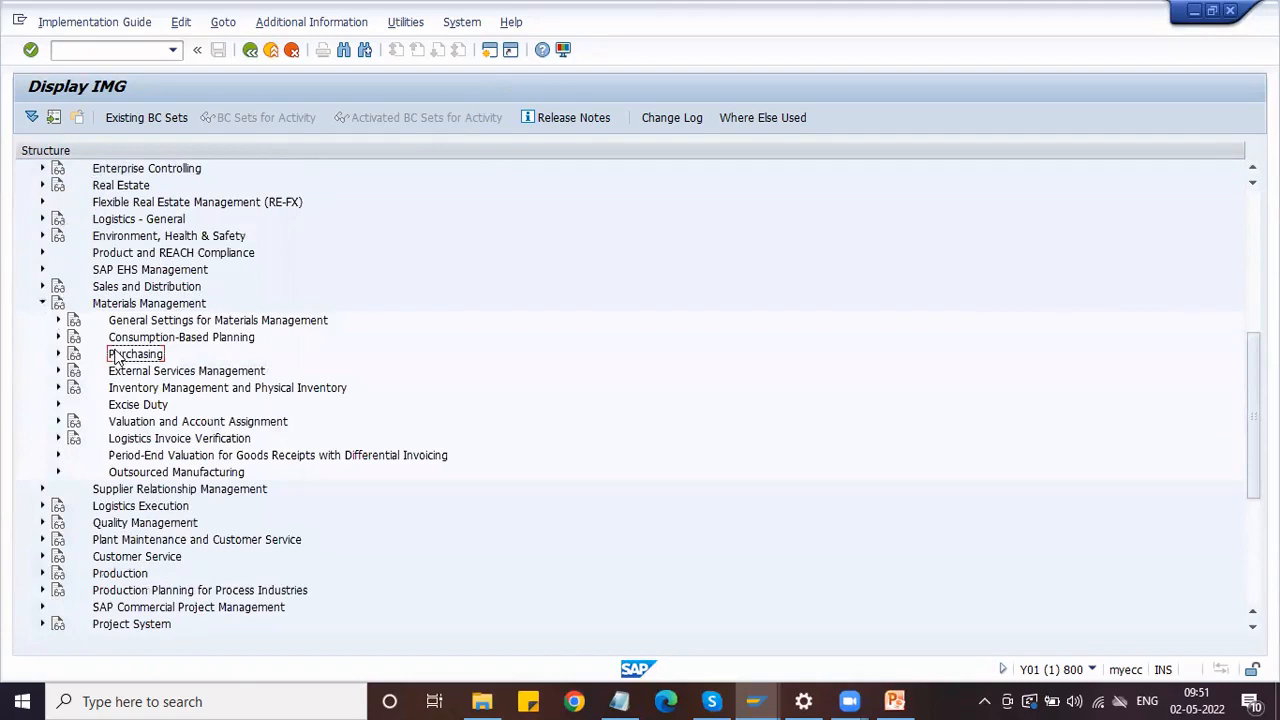
pyautogui.click(60, 355)
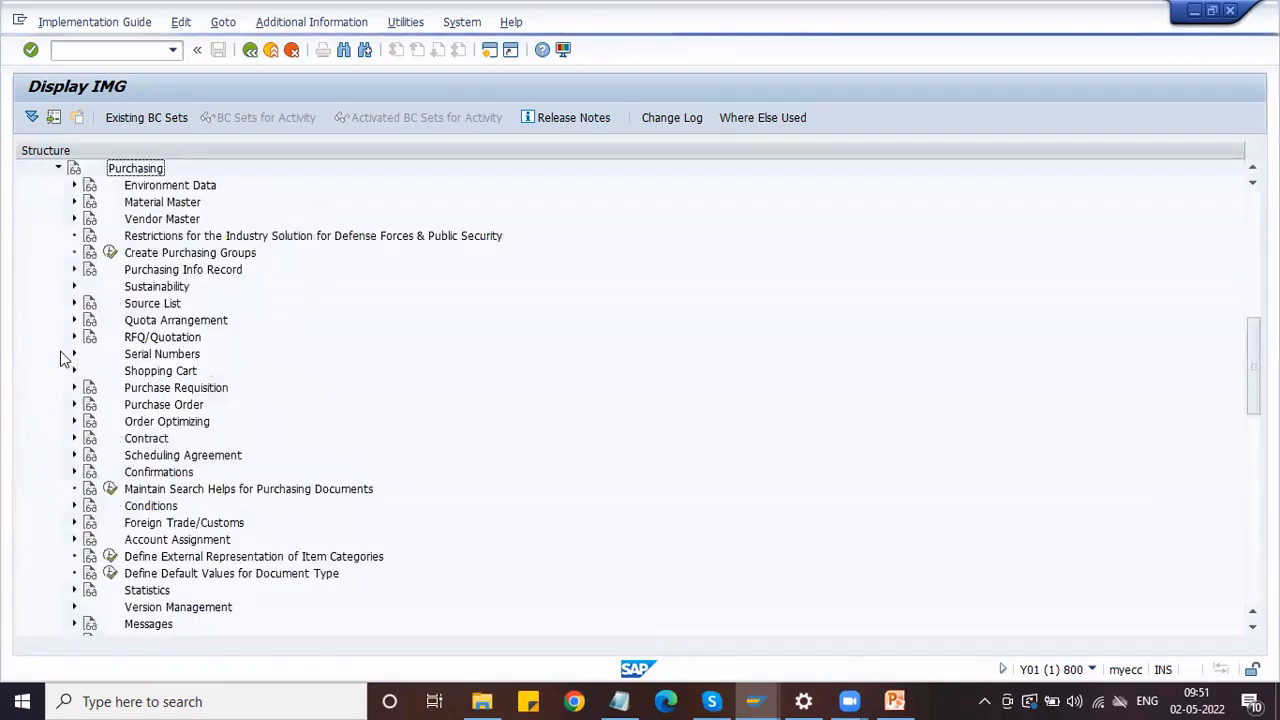
pyautogui.click(160, 254)
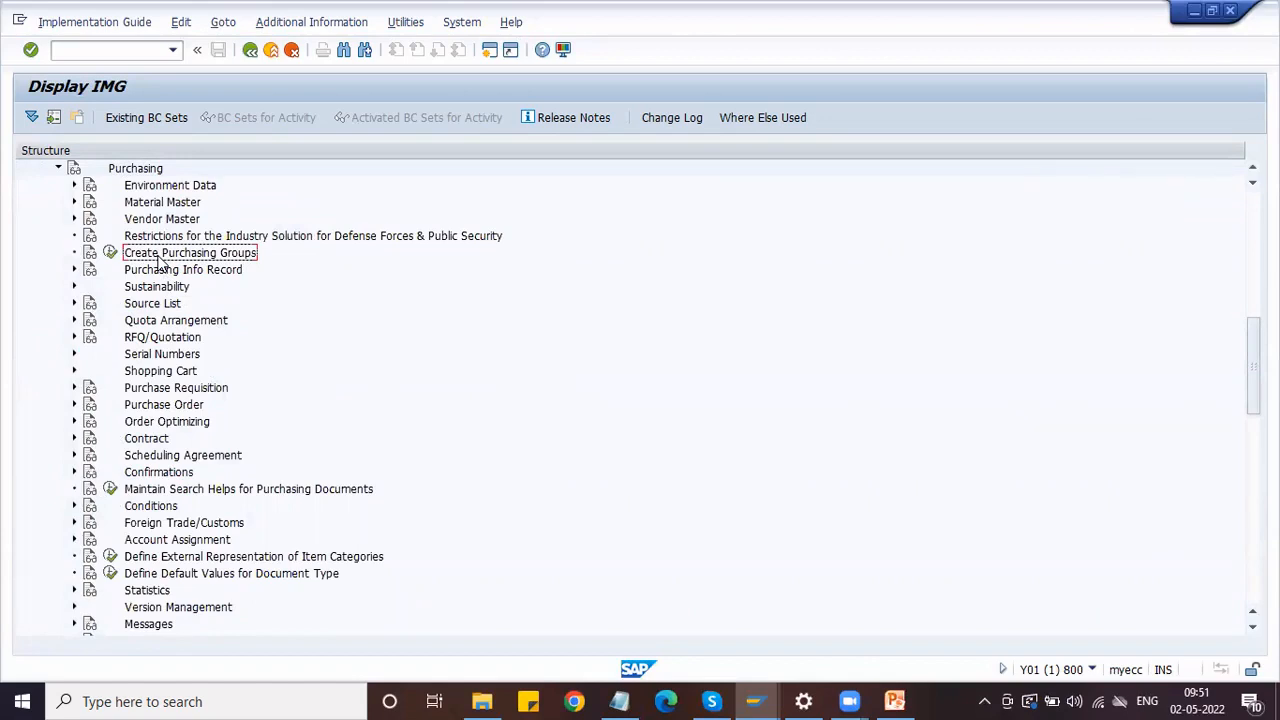
pyautogui.click(110, 253)
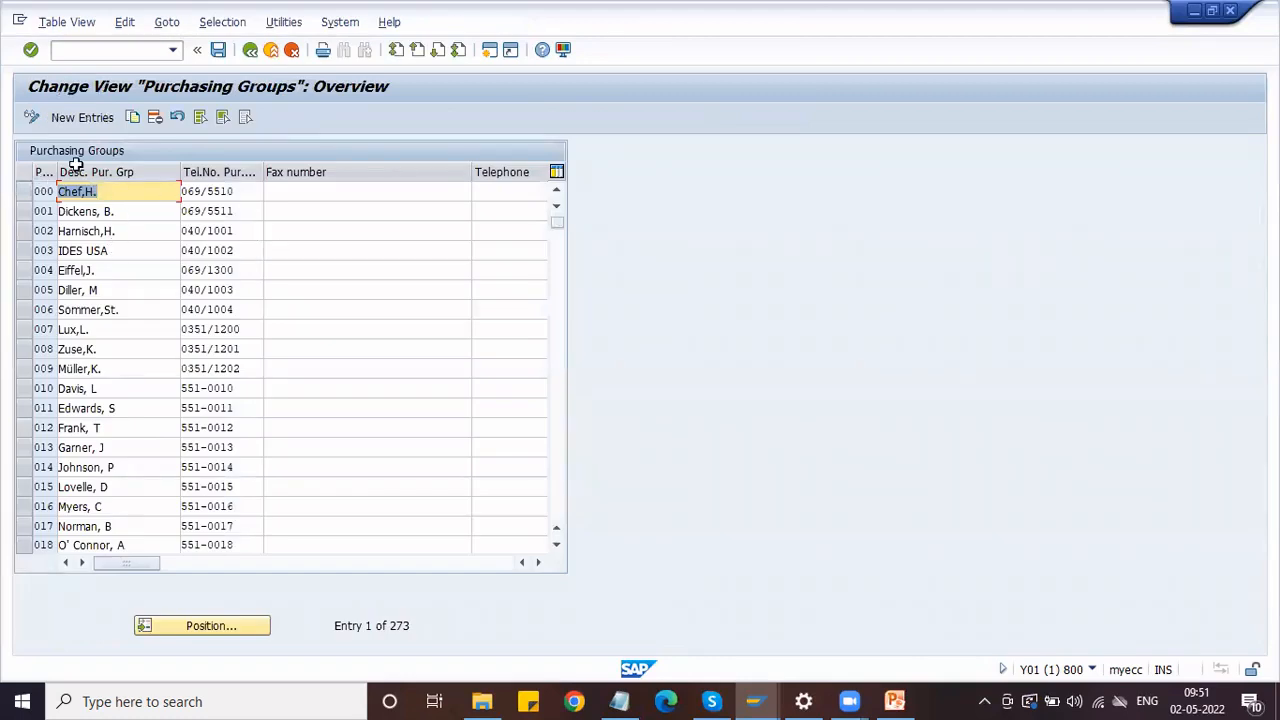
pyautogui.moveTo(57, 171); pyautogui.dragTo(77, 171)
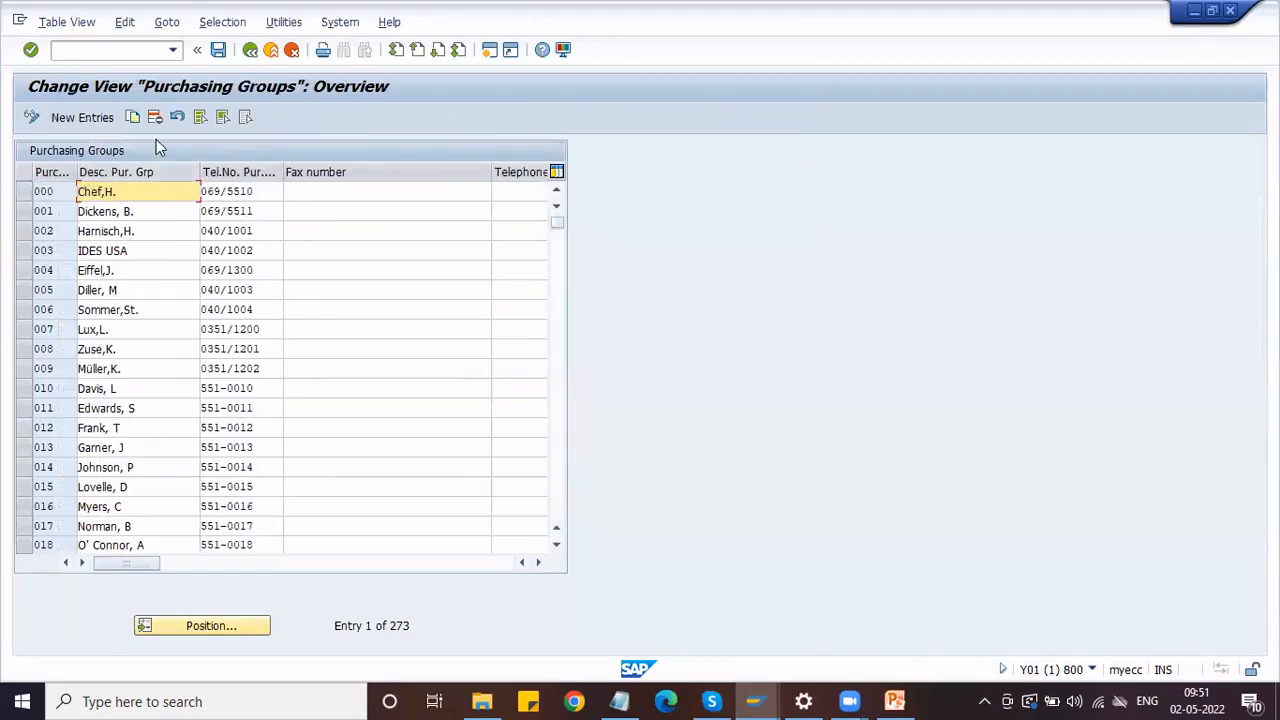
# - Add a new purchasing group HPG with the description Honda Purch Grp
pyautogui.click(94, 119)
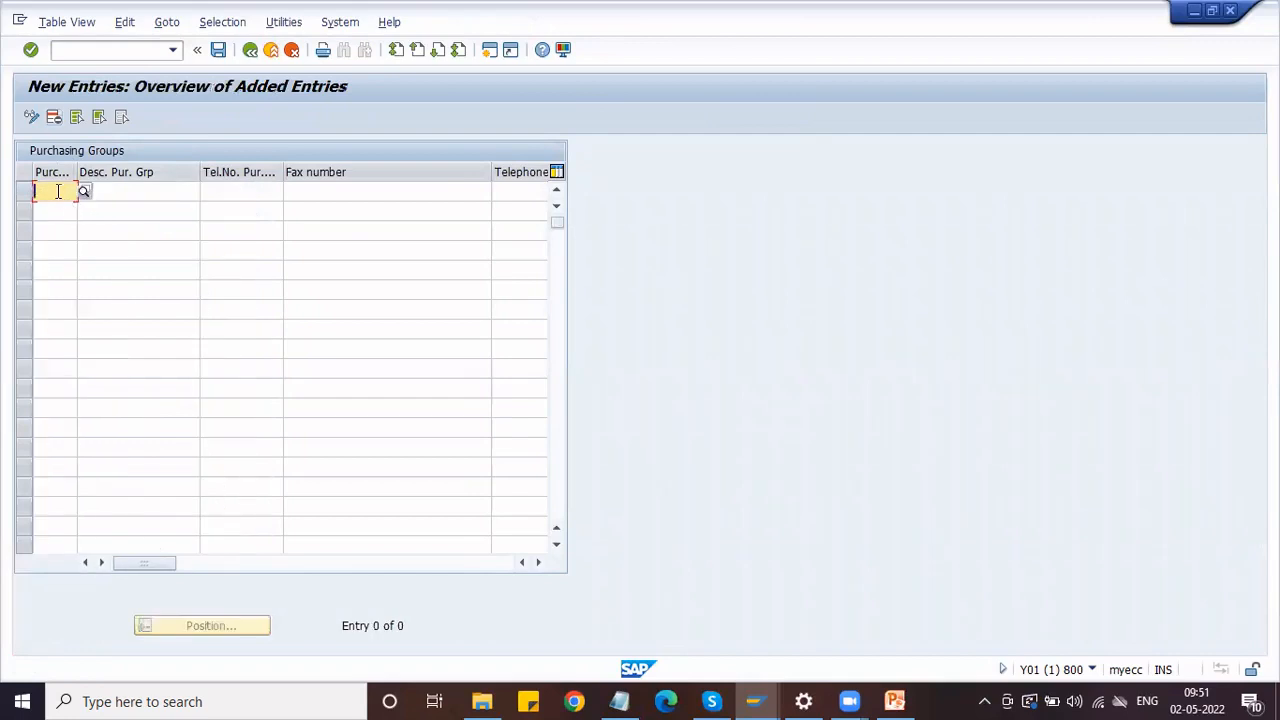
pyautogui.write('HPG')
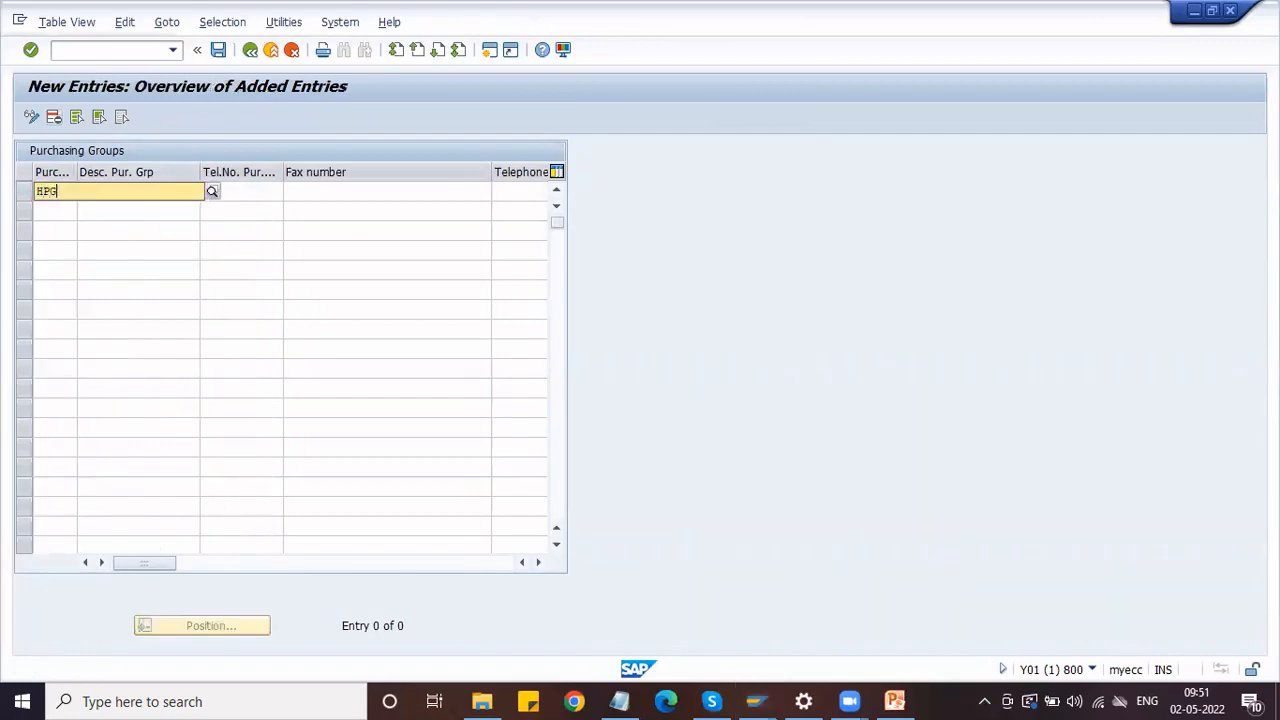
pyautogui.press('Tab')
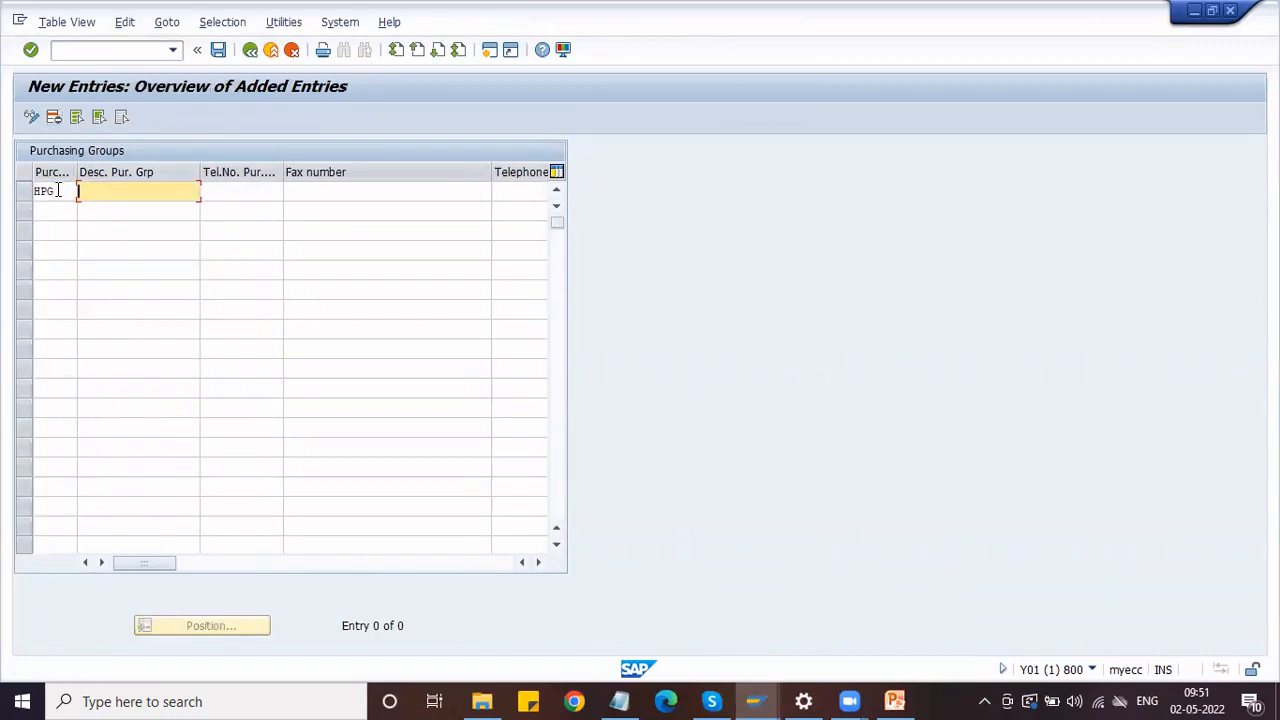
pyautogui.write('H')
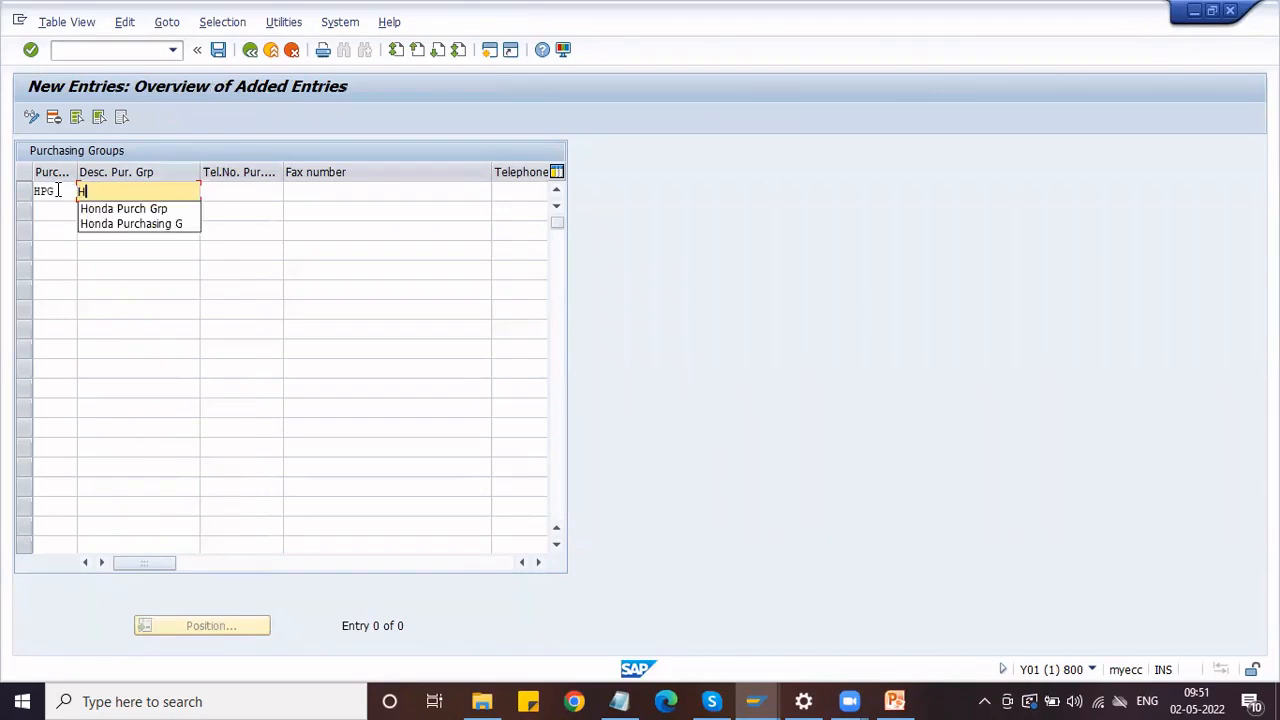
pyautogui.write('on')
pyautogui.press('Down')
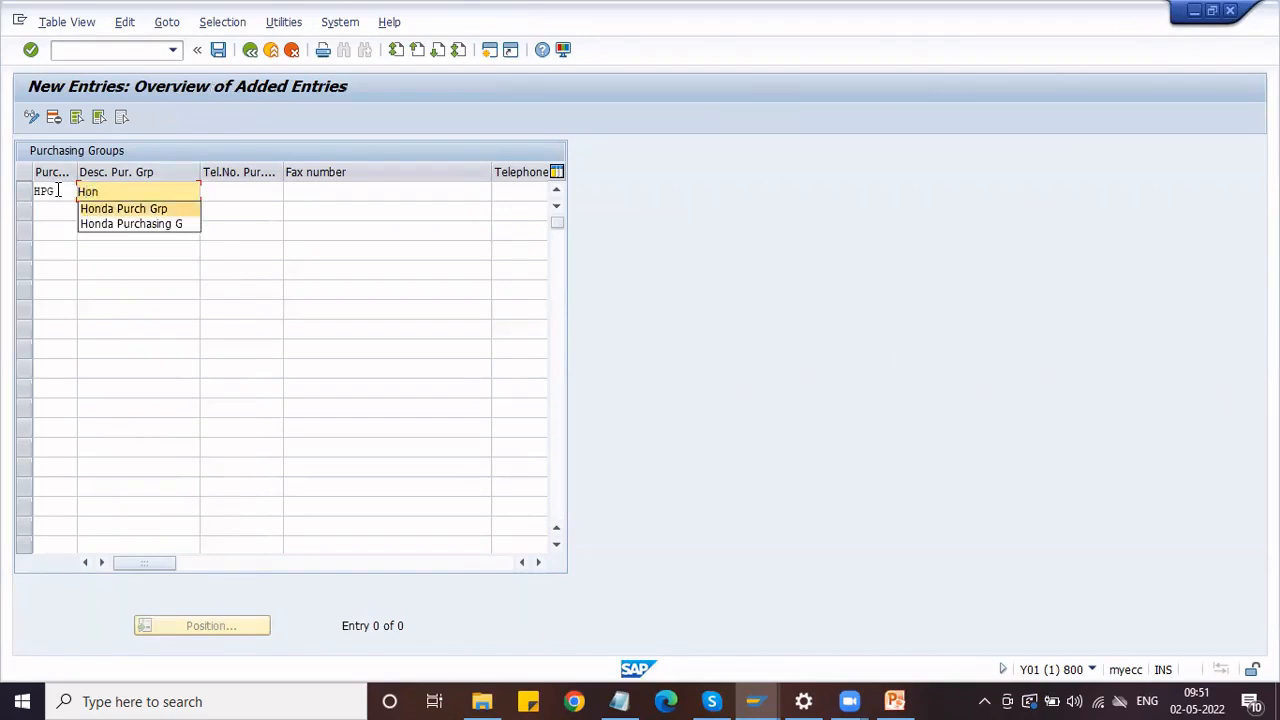
pyautogui.press('Tab')
# - Fill in the purchasing group's telephone number, leaving its fax, extension and e-mail fields blank
pyautogui.write('9')
pyautogui.press('Down')
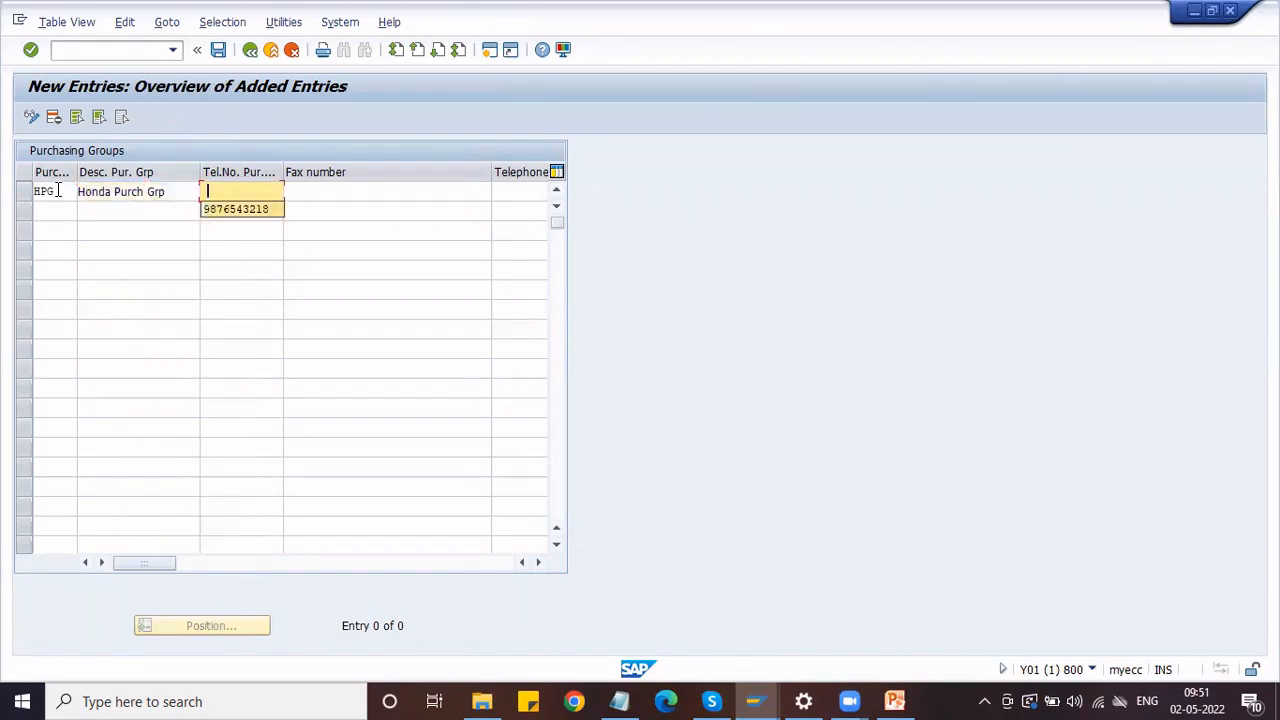
pyautogui.press('Return')
pyautogui.press('Tab')
pyautogui.press('Down')
pyautogui.press('Up')
pyautogui.press('Tab')
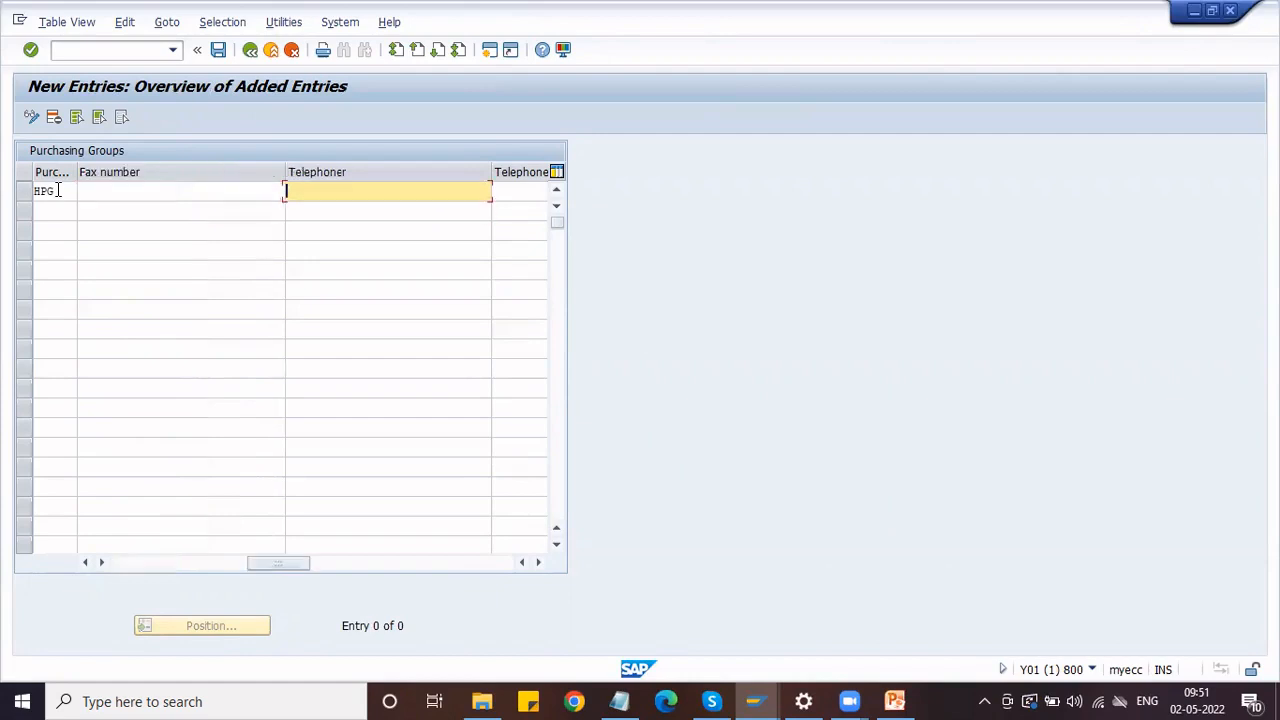
pyautogui.press('Tab')
pyautogui.press('Tab')
pyautogui.hotkey('shift', 'Tab')
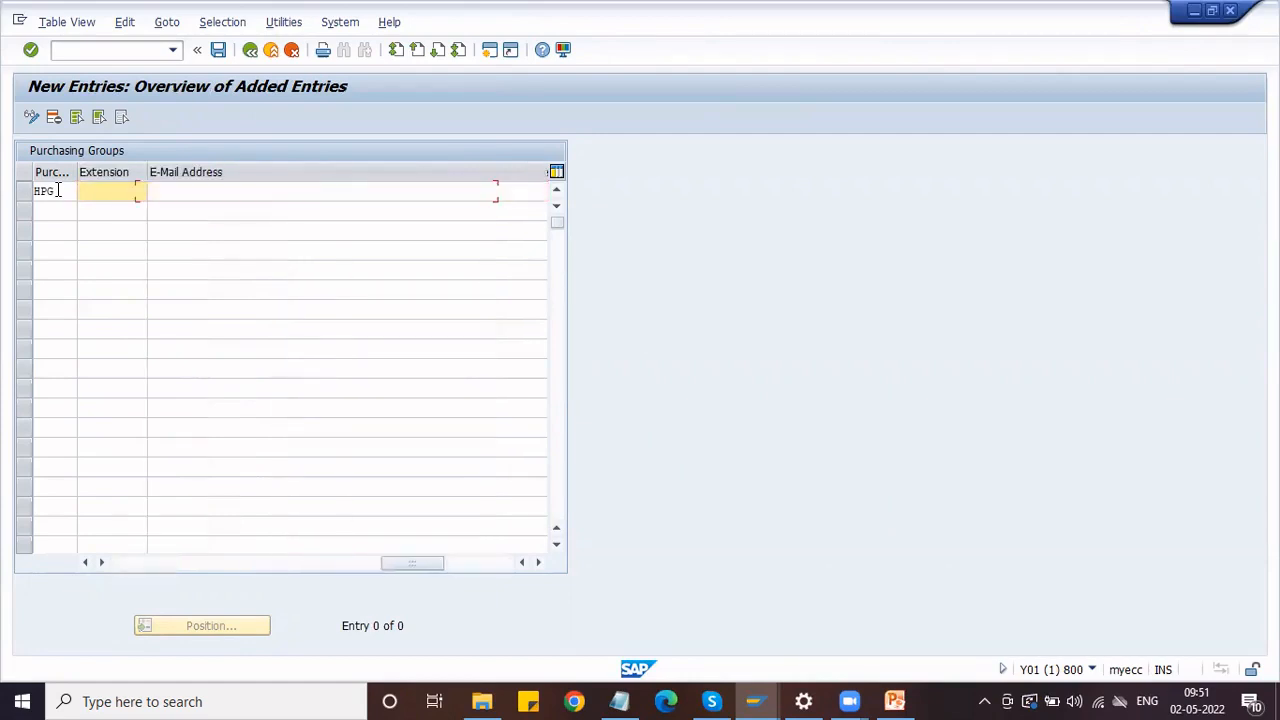
pyautogui.click(58, 190)
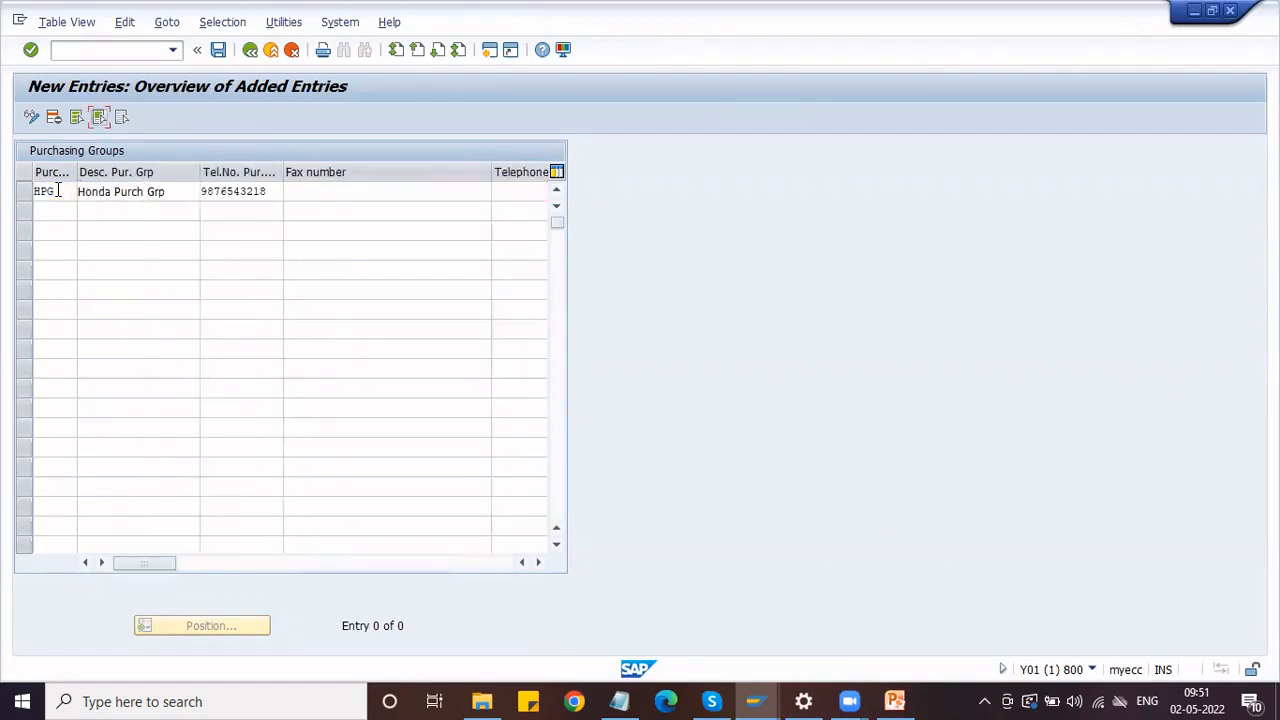
# - Save purchasing group HPG to the Honda Automotives LTD customizing request and return to the implementation guide
pyautogui.click(219, 51)
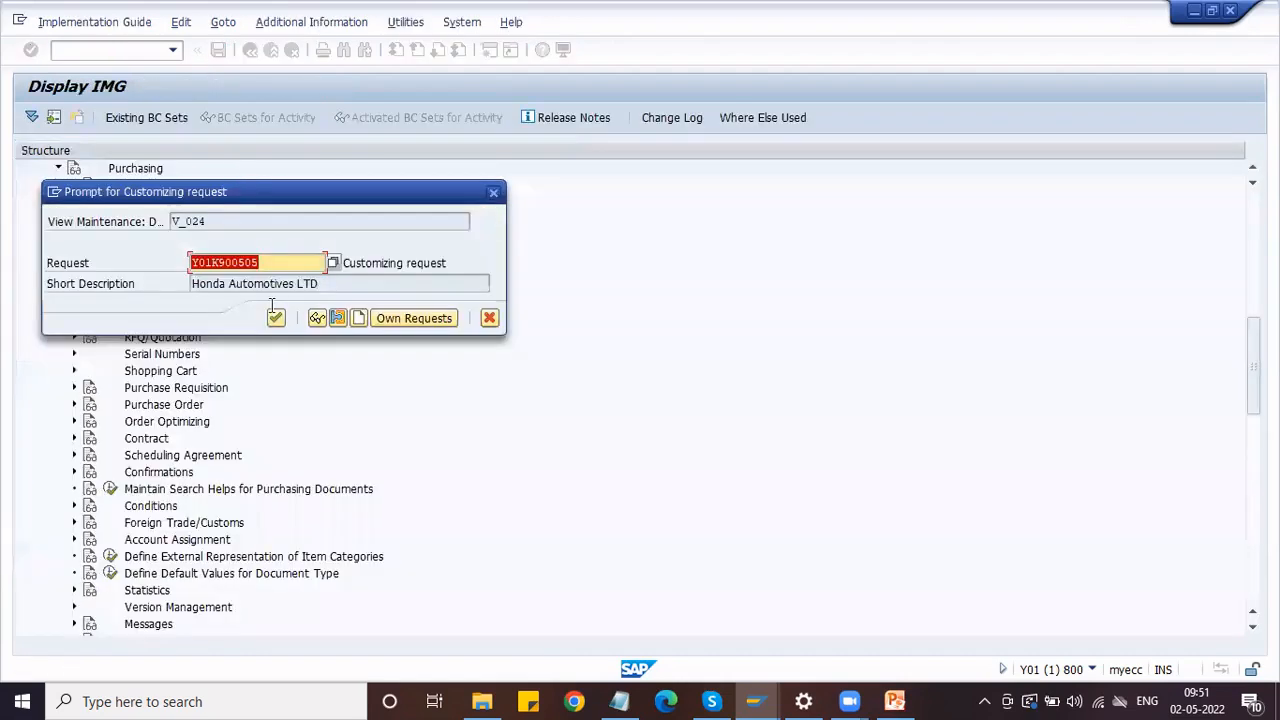
pyautogui.click(276, 318)
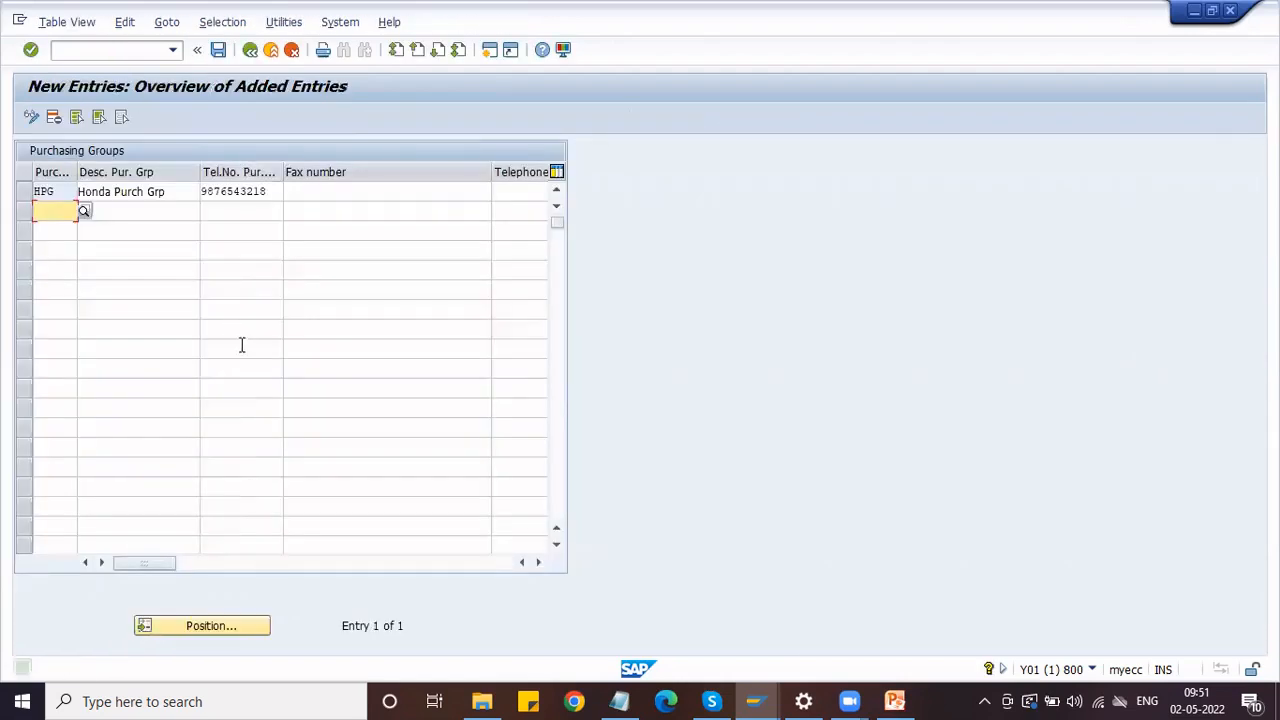
pyautogui.click(144, 193)
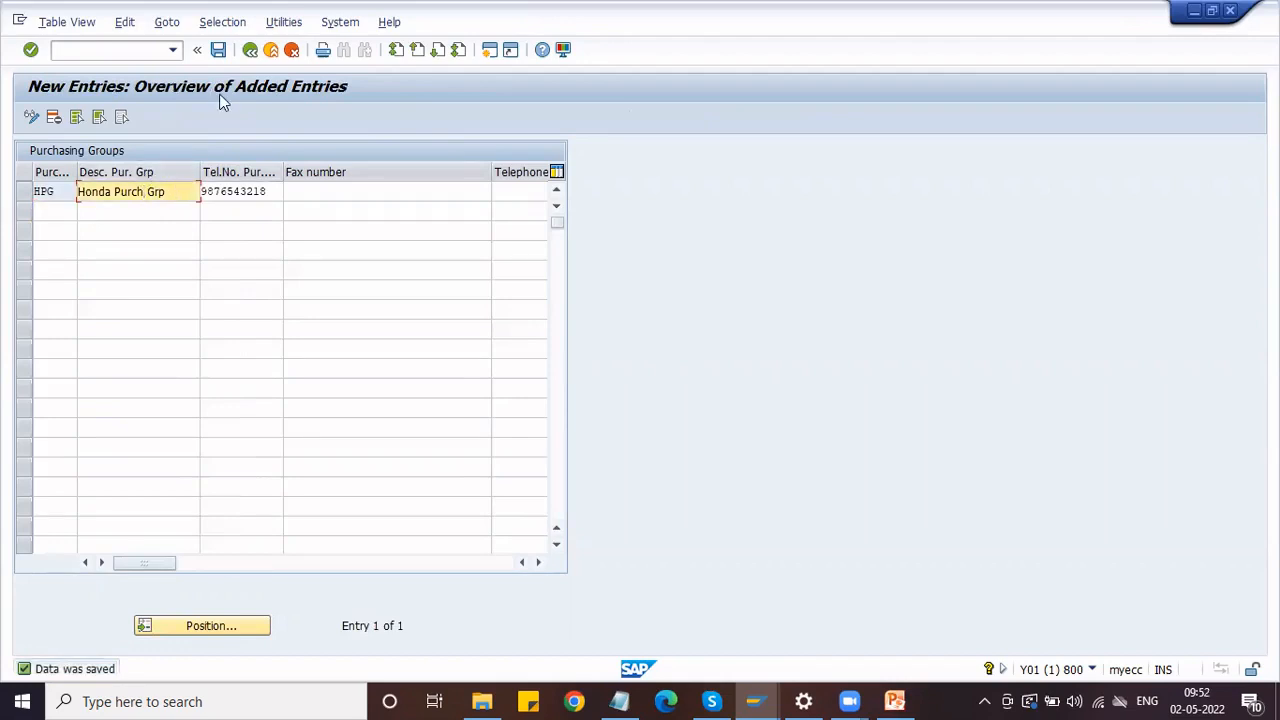
pyautogui.click(251, 50)
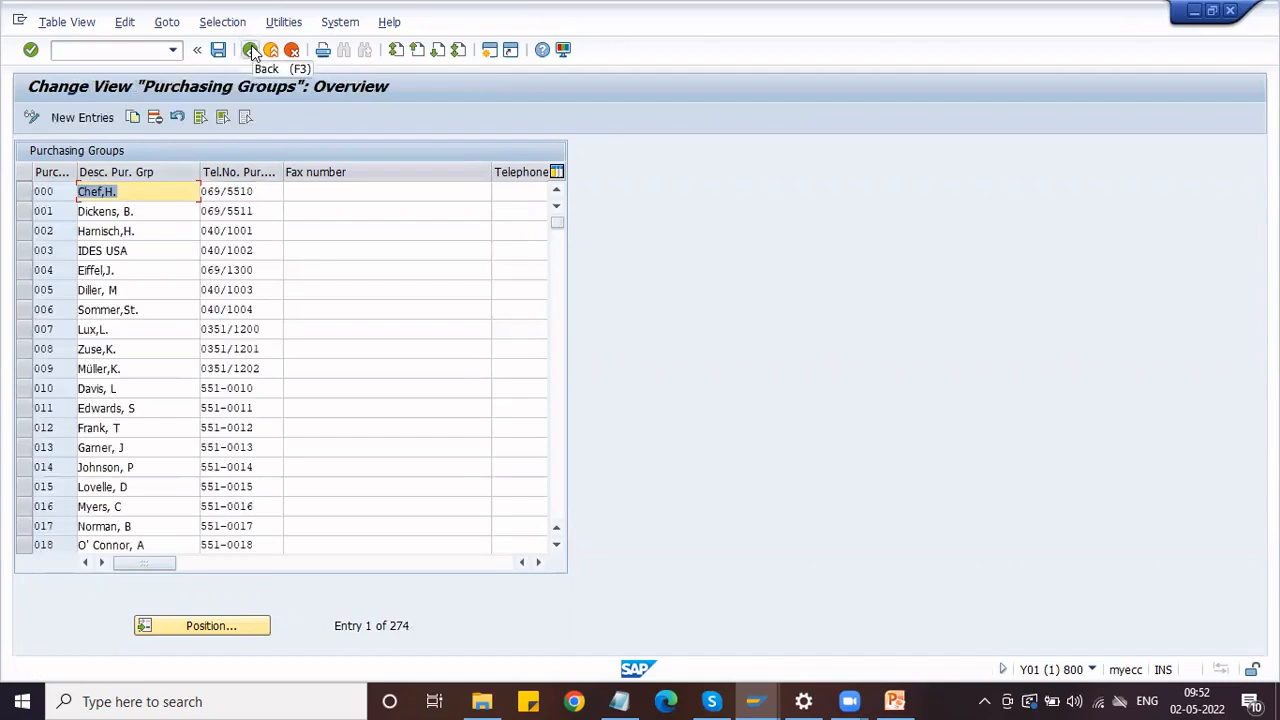
pyautogui.click(251, 50)
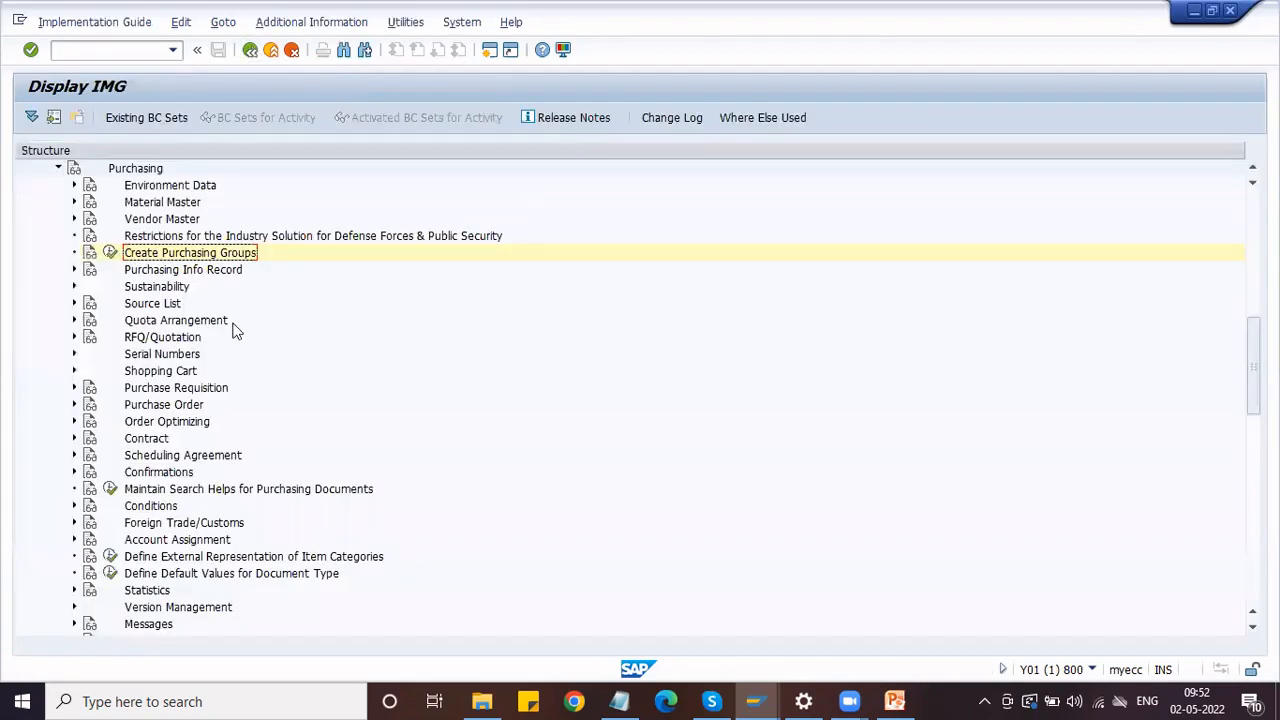
# - Collapse the Materials Management branch and go back to the start of the implementation guide structure
pyautogui.scroll(2, 236, 332)
pyautogui.scroll(4, 236, 332)
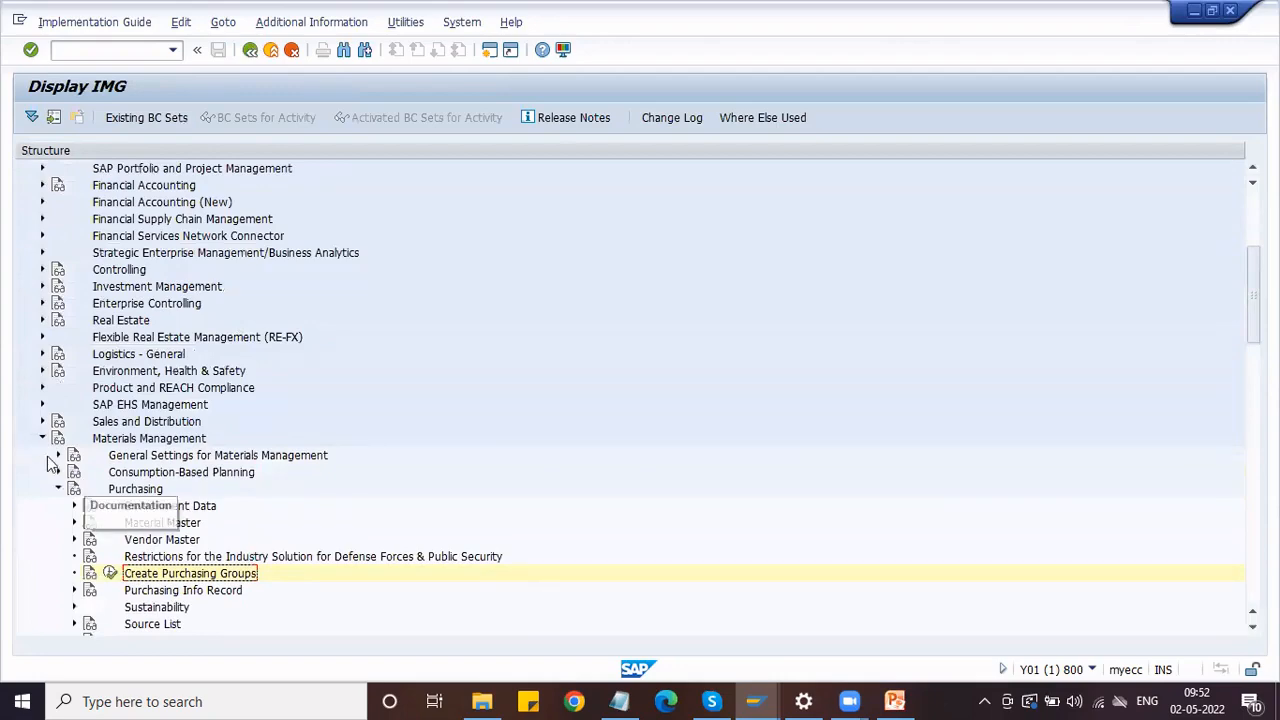
pyautogui.click(42, 439)
pyautogui.scroll(5, 206, 371)
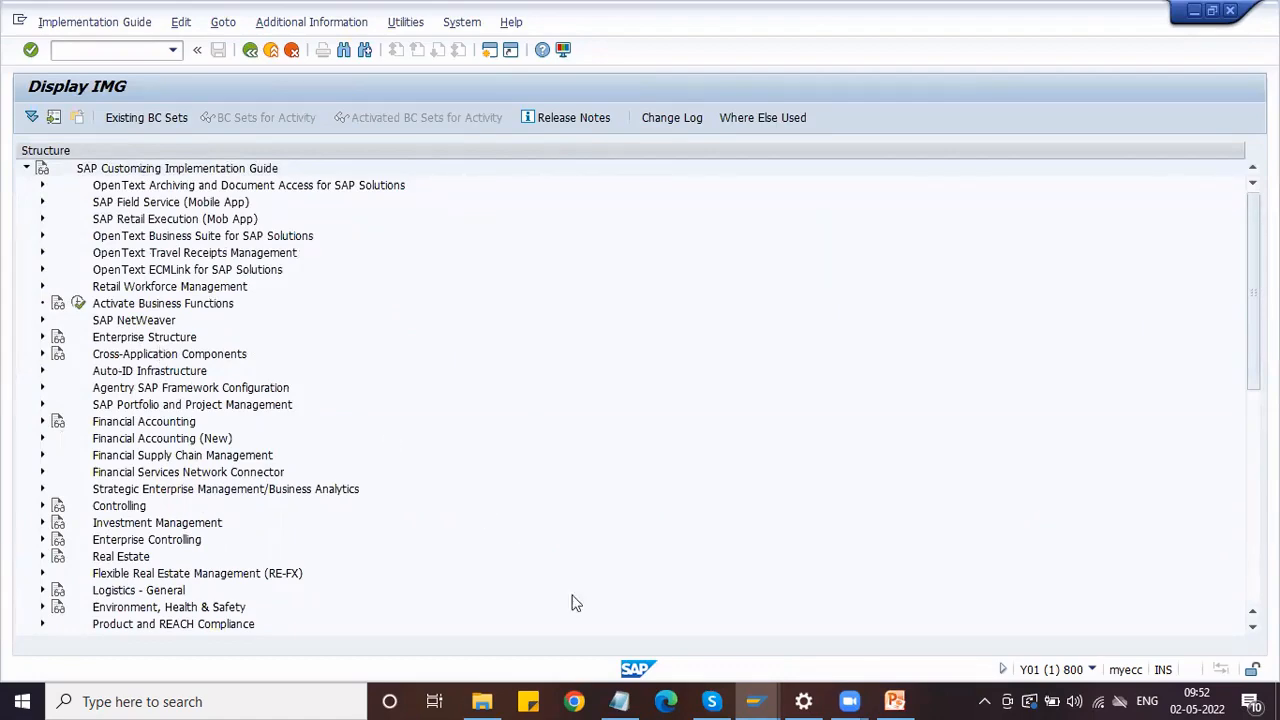
# - Review the Central Purchasing slide in PowerPoint, then open the Copy, delete, check company code activity in SAP's Enterprise Structure definition for Financial Accounting
pyautogui.click(895, 701)
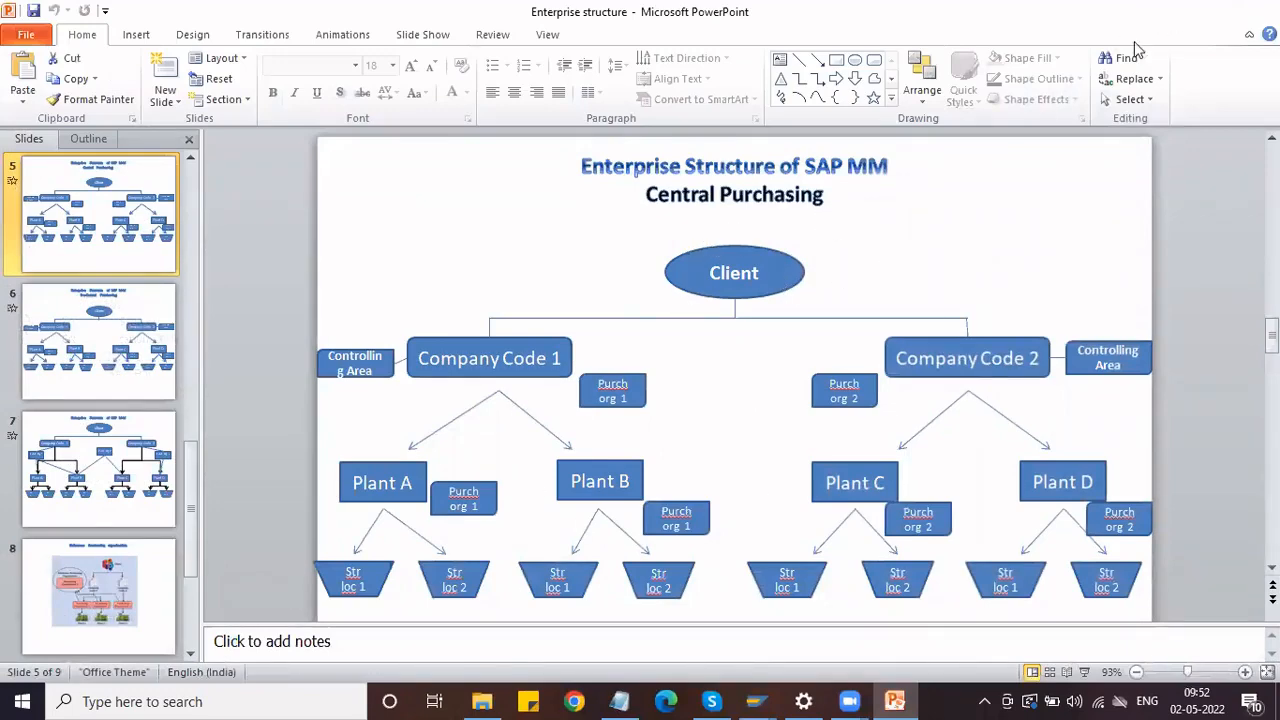
pyautogui.click(1174, 17)
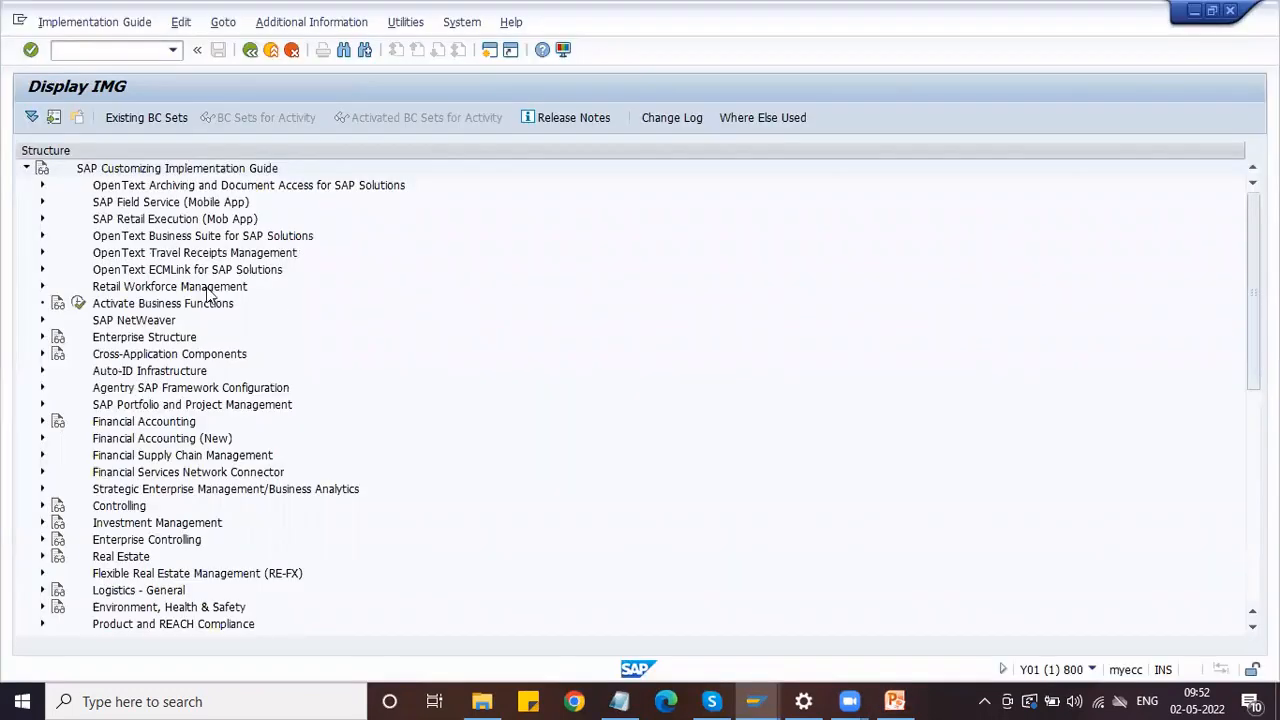
pyautogui.click(42, 337)
pyautogui.click(58, 371)
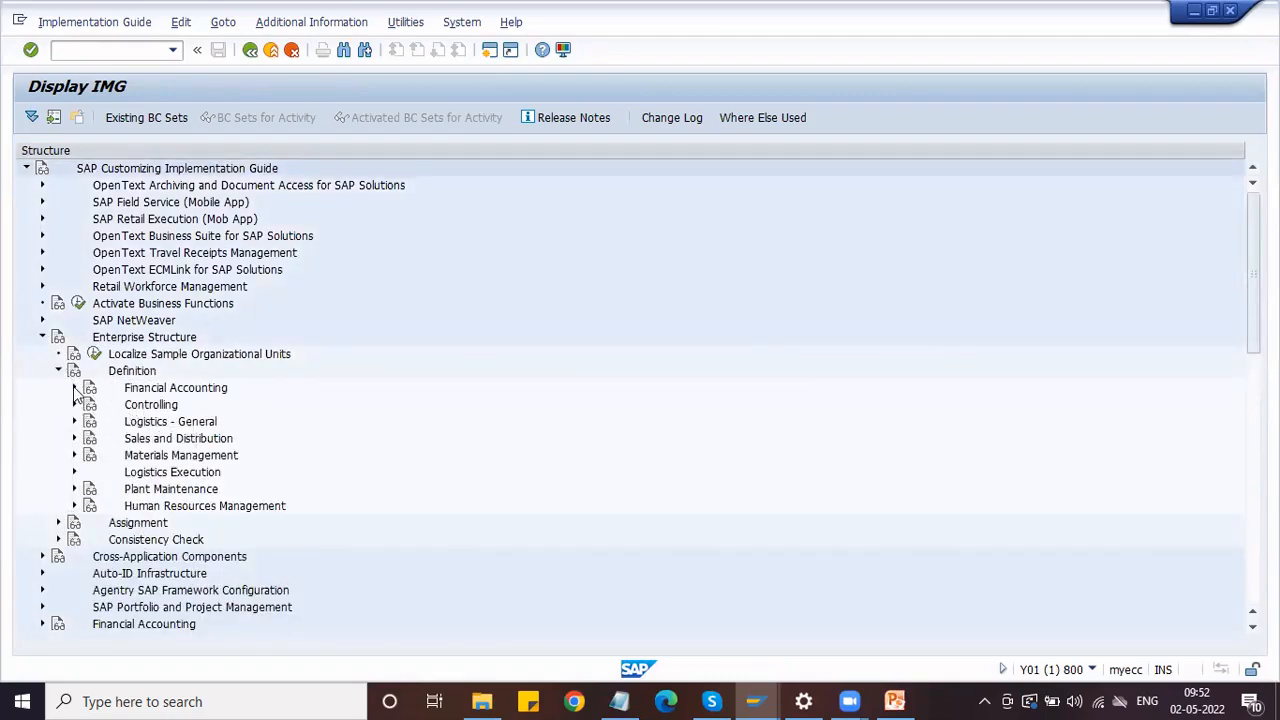
pyautogui.click(74, 388)
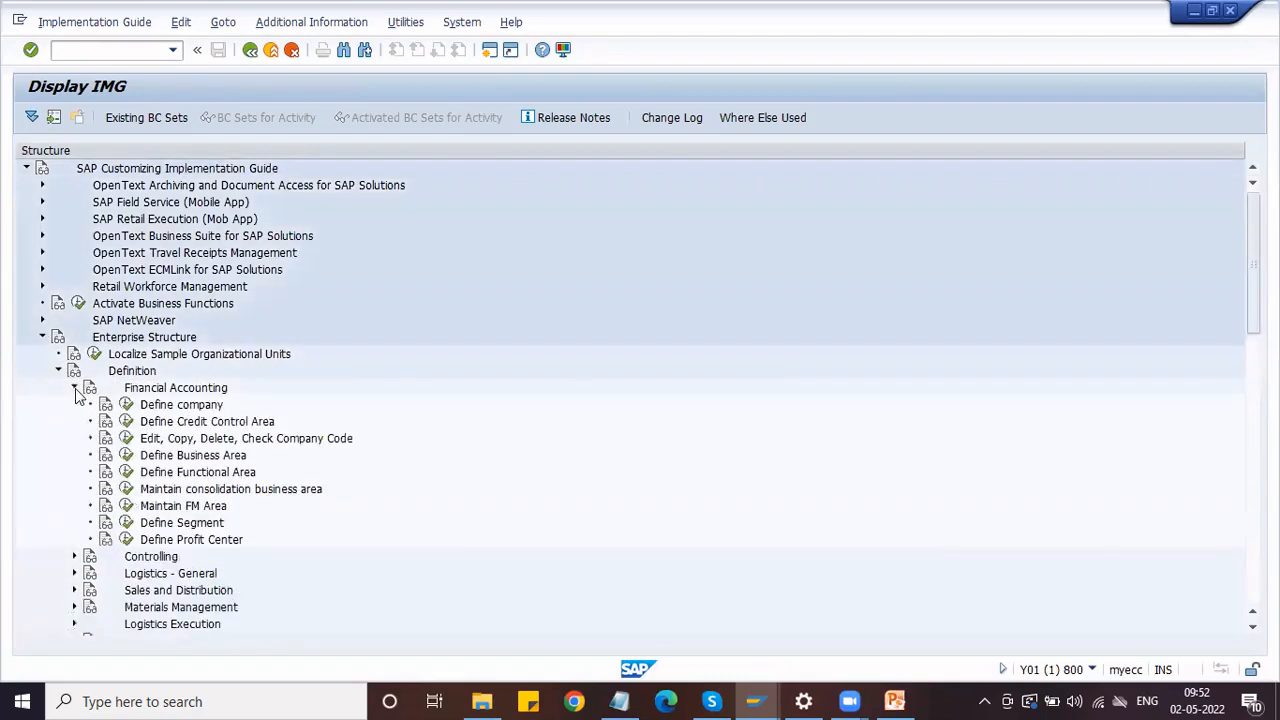
pyautogui.click(127, 440)
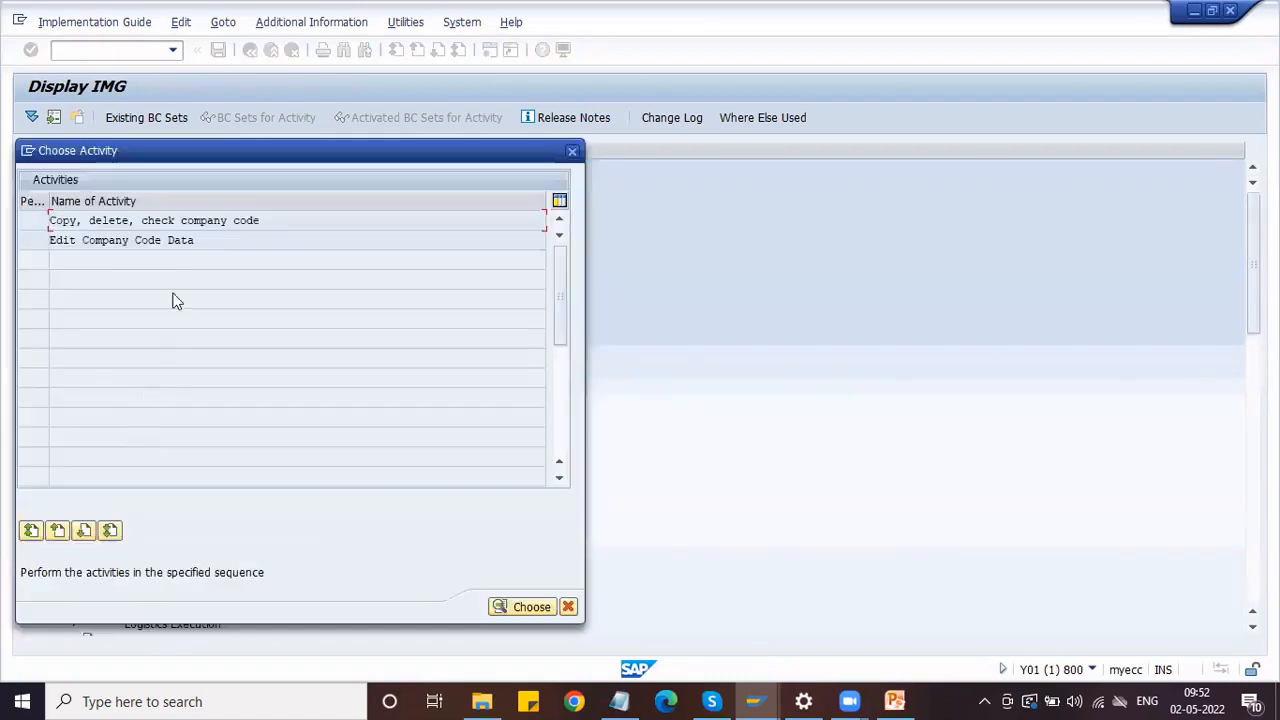
pyautogui.click(518, 606)
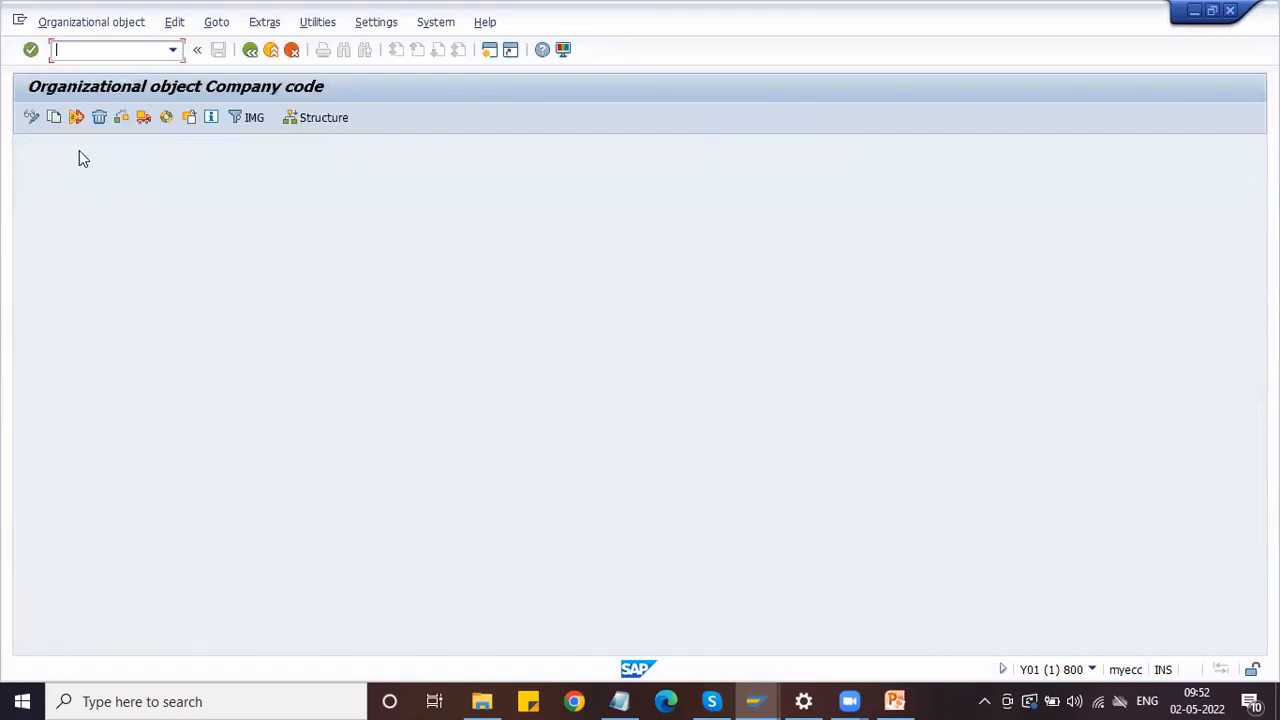
# - Open the company code's organizational structure navigation and browse the list of all company code objects
pyautogui.click(320, 118)
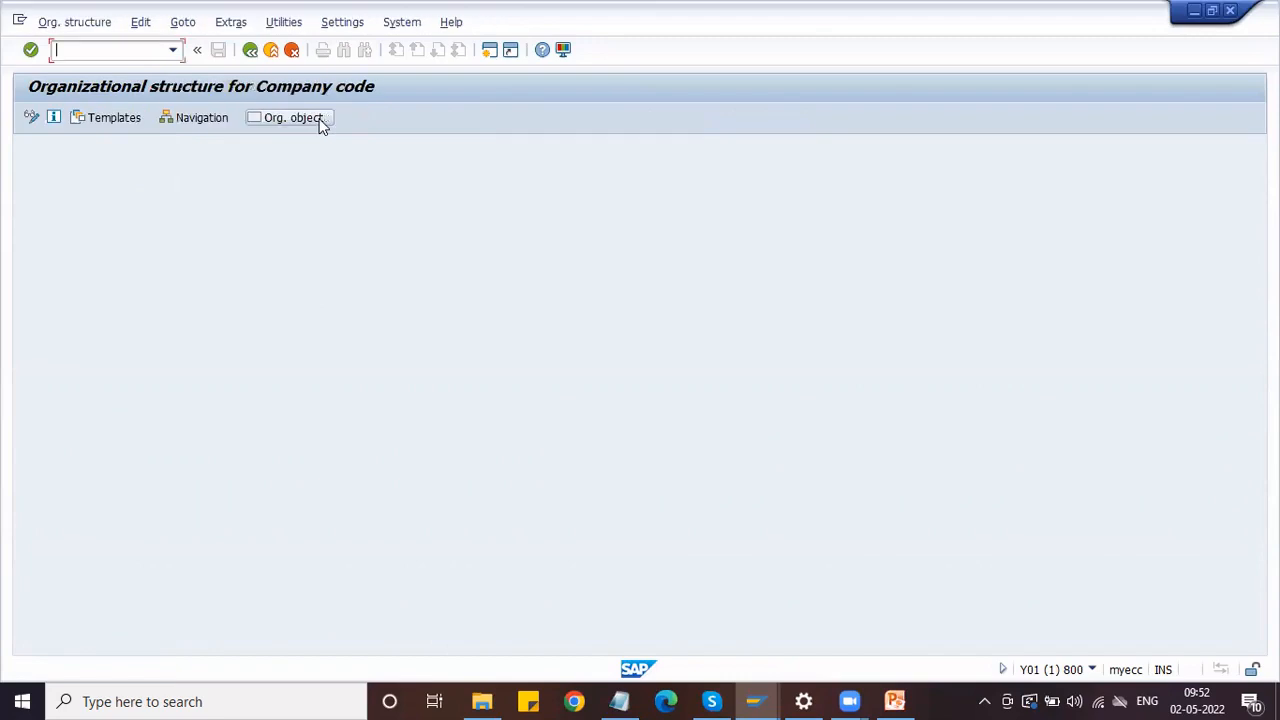
pyautogui.click(197, 118)
pyautogui.click(541, 567)
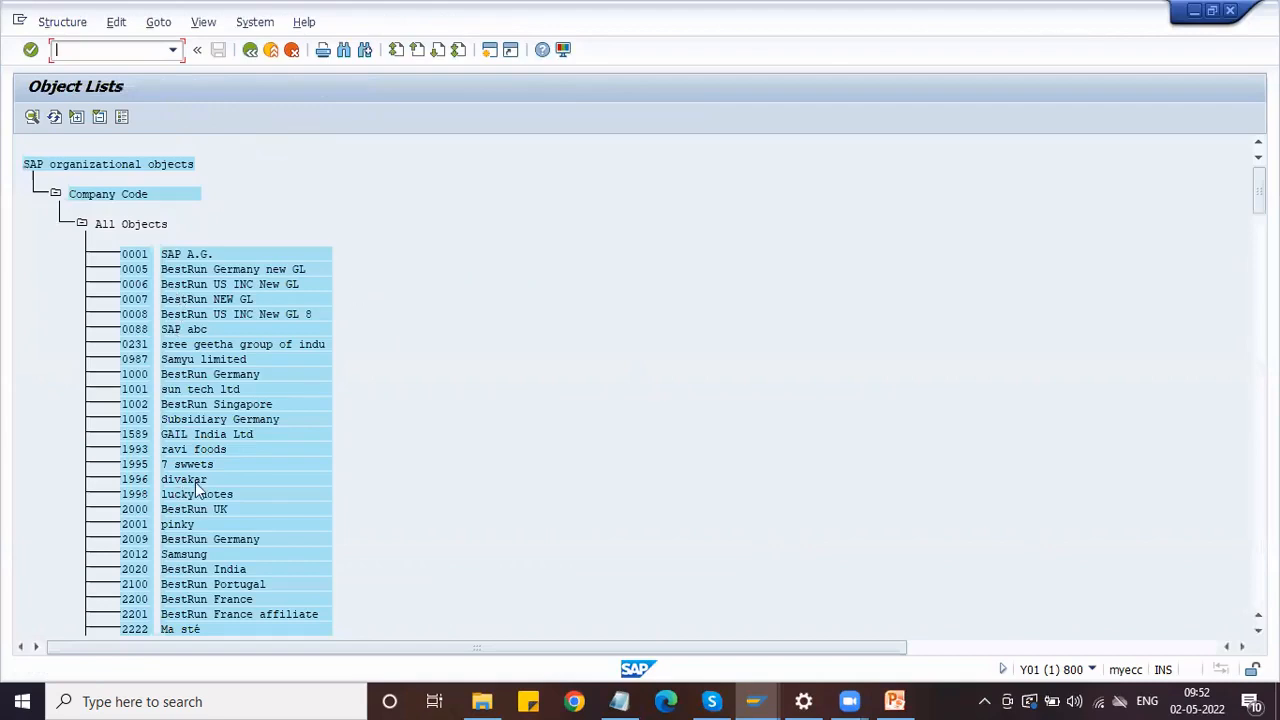
pyautogui.scroll(-3, 203, 525)
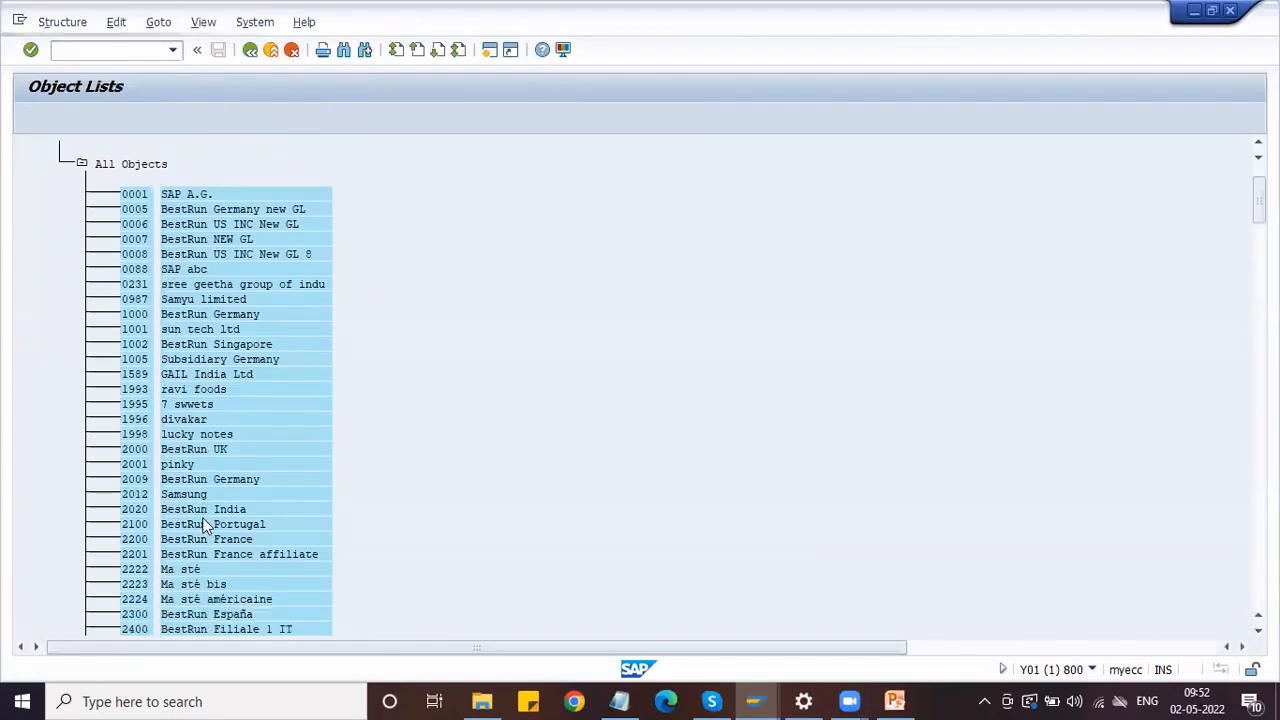
pyautogui.scroll(2, 203, 525)
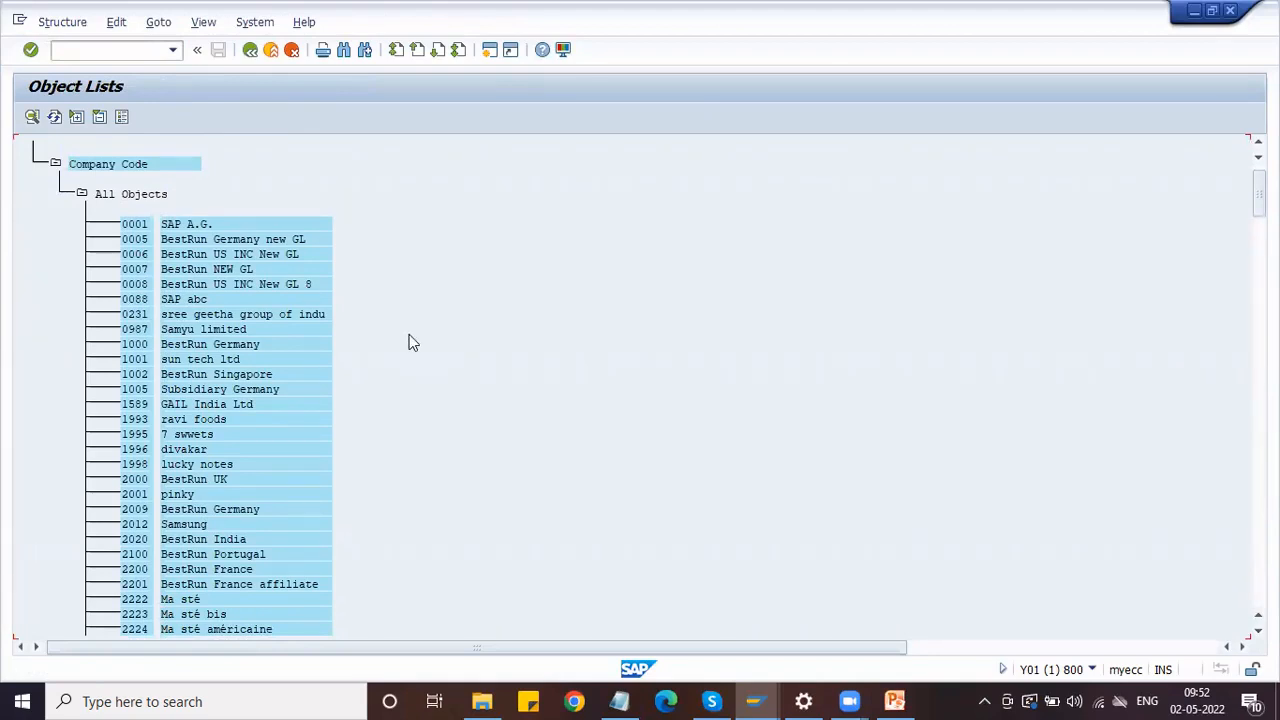
# - Find company code HMOT in the object list and display its organizational structure
pyautogui.click(345, 51)
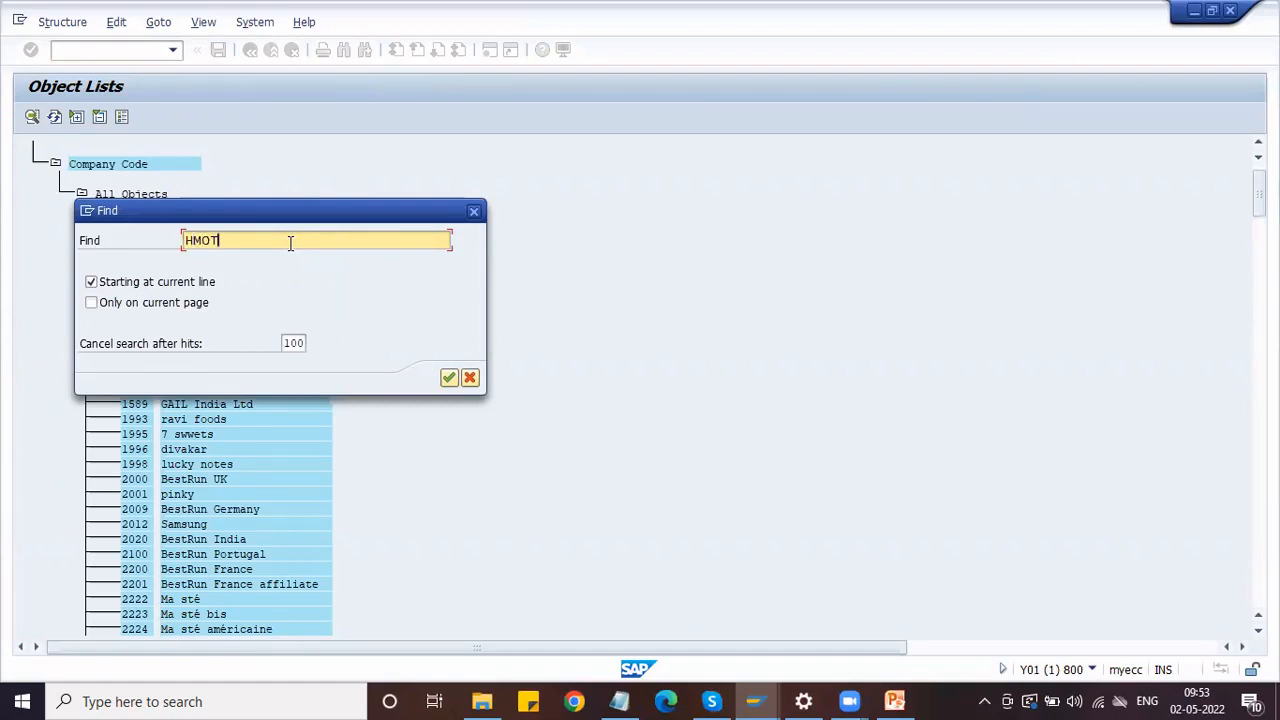
pyautogui.press('Return')
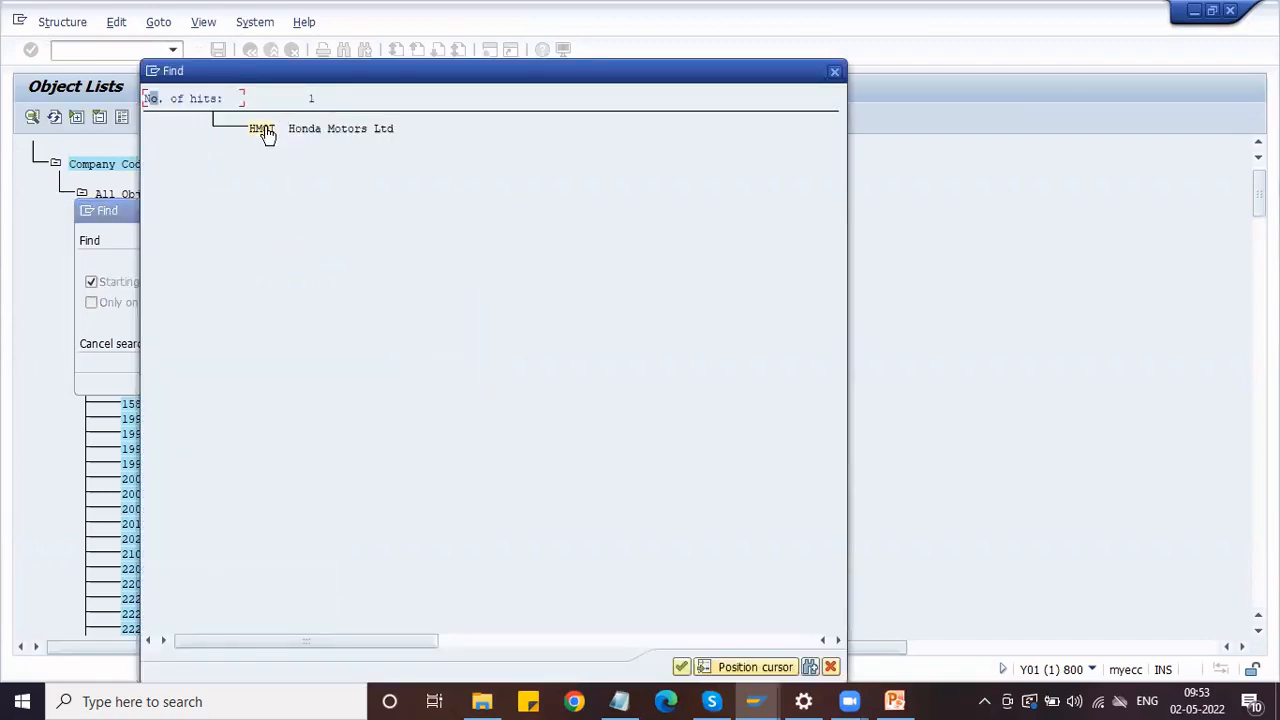
pyautogui.click(262, 130)
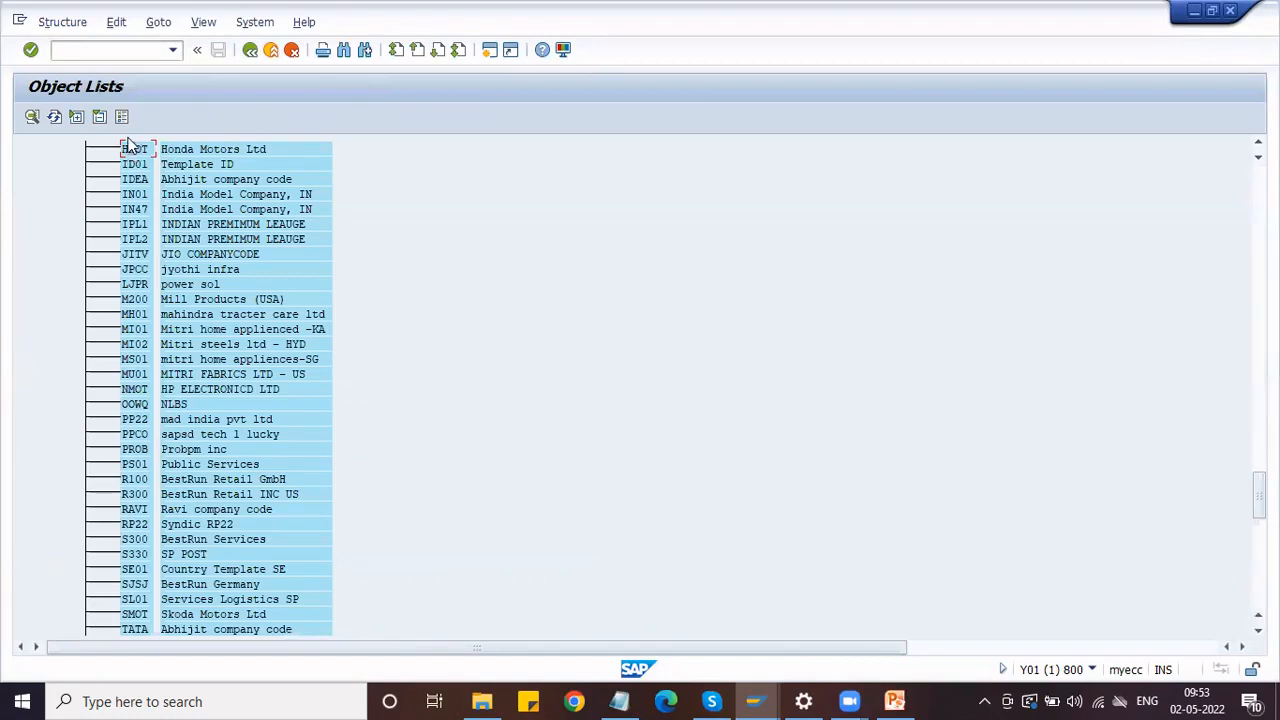
pyautogui.click(139, 166)
pyautogui.click(130, 150)
pyautogui.click(32, 117)
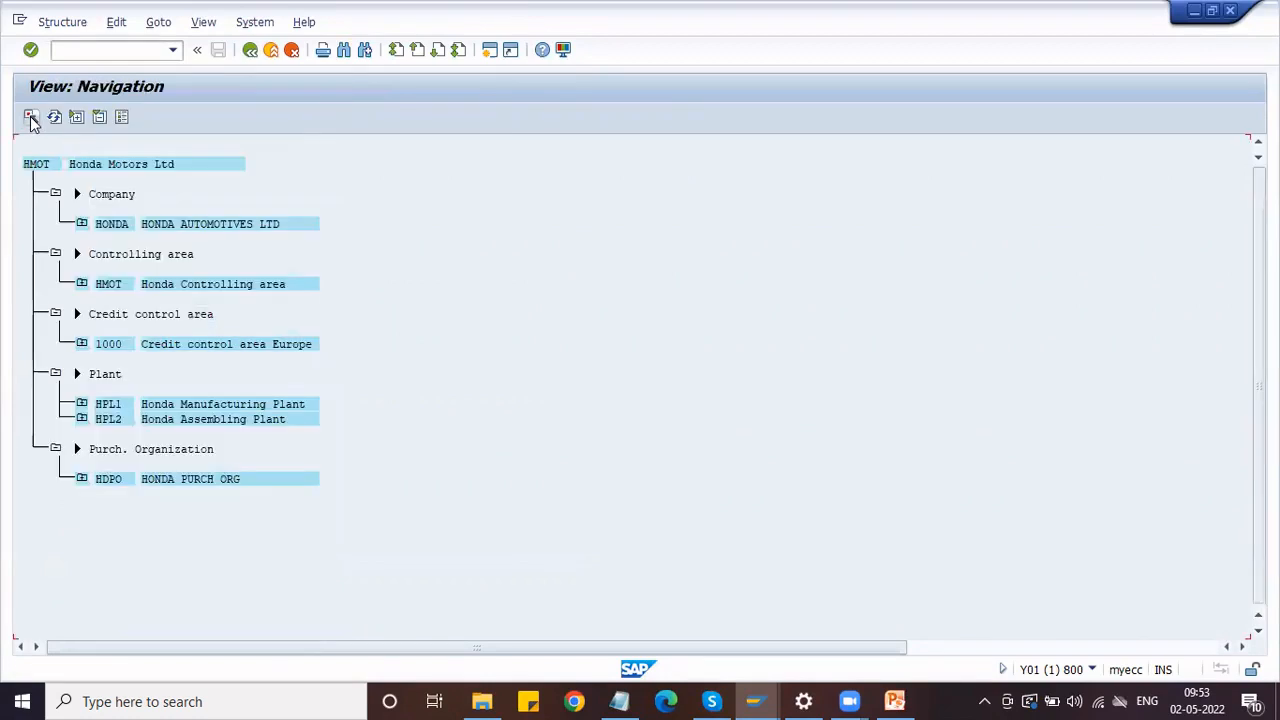
# - Expand company HONDA in the HMOT structure and examine its company code assignment
pyautogui.click(267, 227)
pyautogui.click(112, 195)
pyautogui.click(117, 225)
pyautogui.click(82, 224)
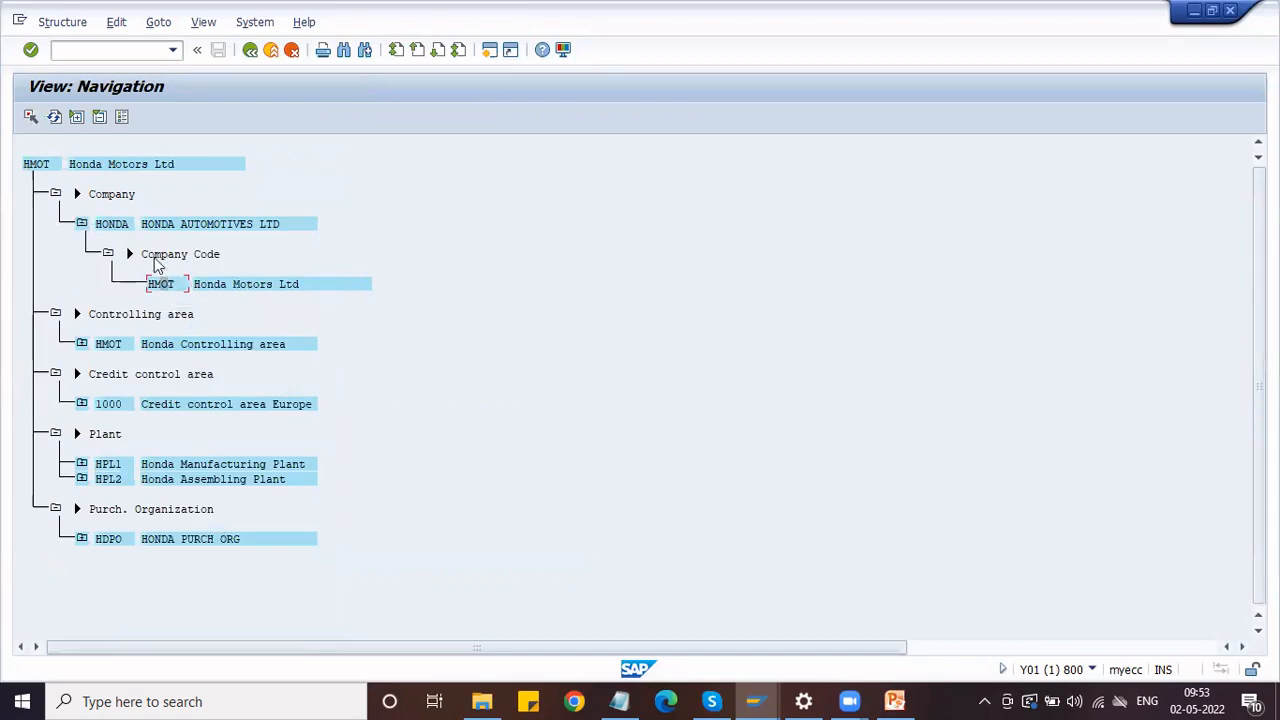
pyautogui.click(114, 226)
pyautogui.click(163, 288)
# - Examine the company code assigned to controlling area HMOT, and collapse the controlling area, company and credit control area branches
pyautogui.click(118, 345)
pyautogui.click(81, 344)
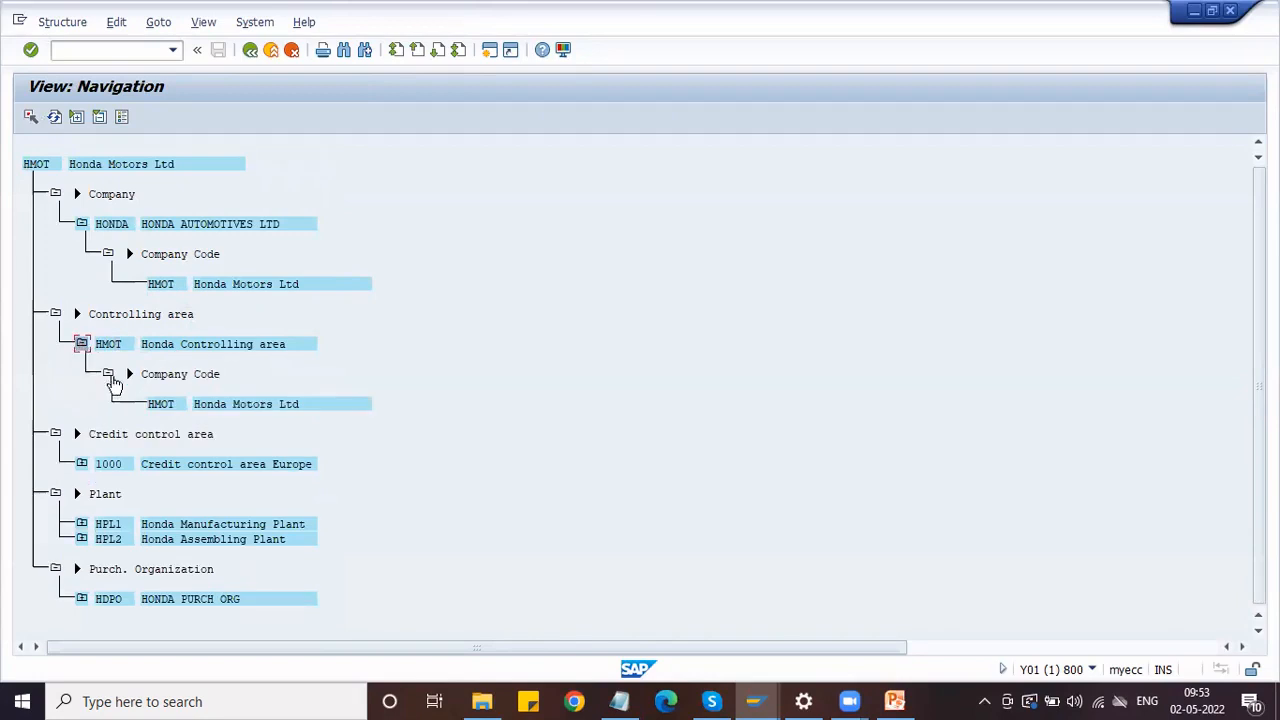
pyautogui.click(175, 410)
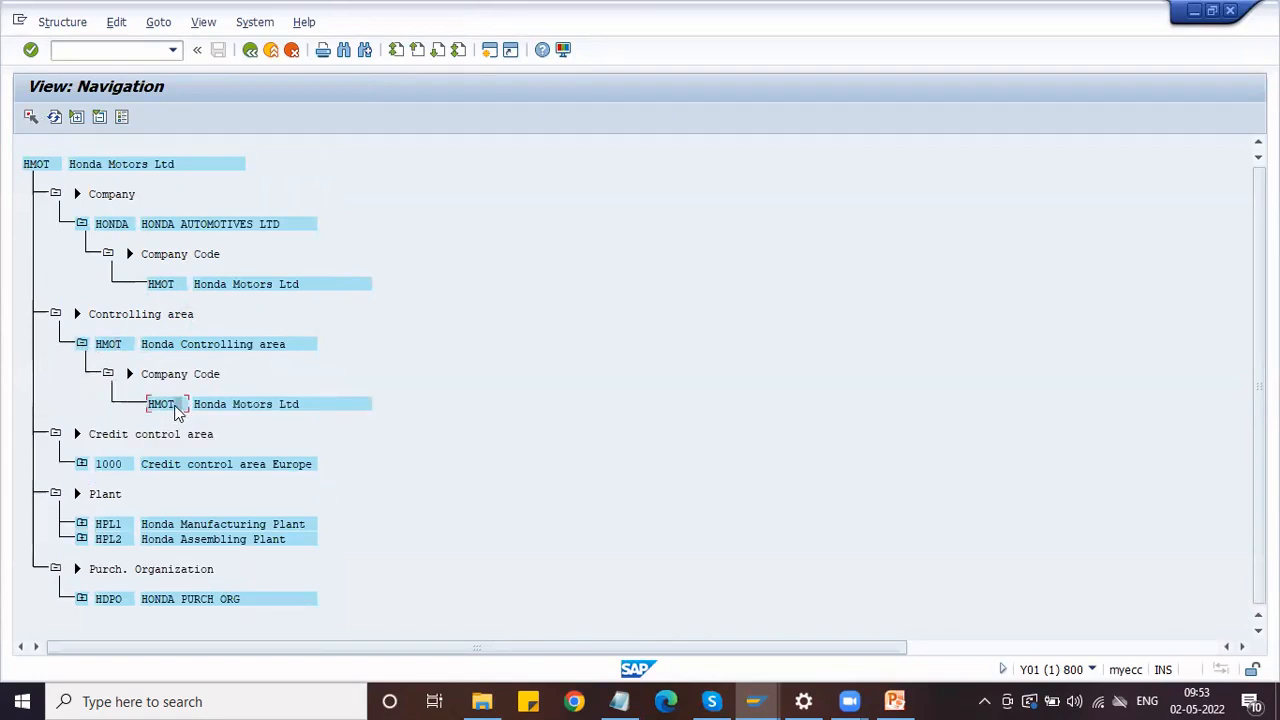
pyautogui.click(55, 314)
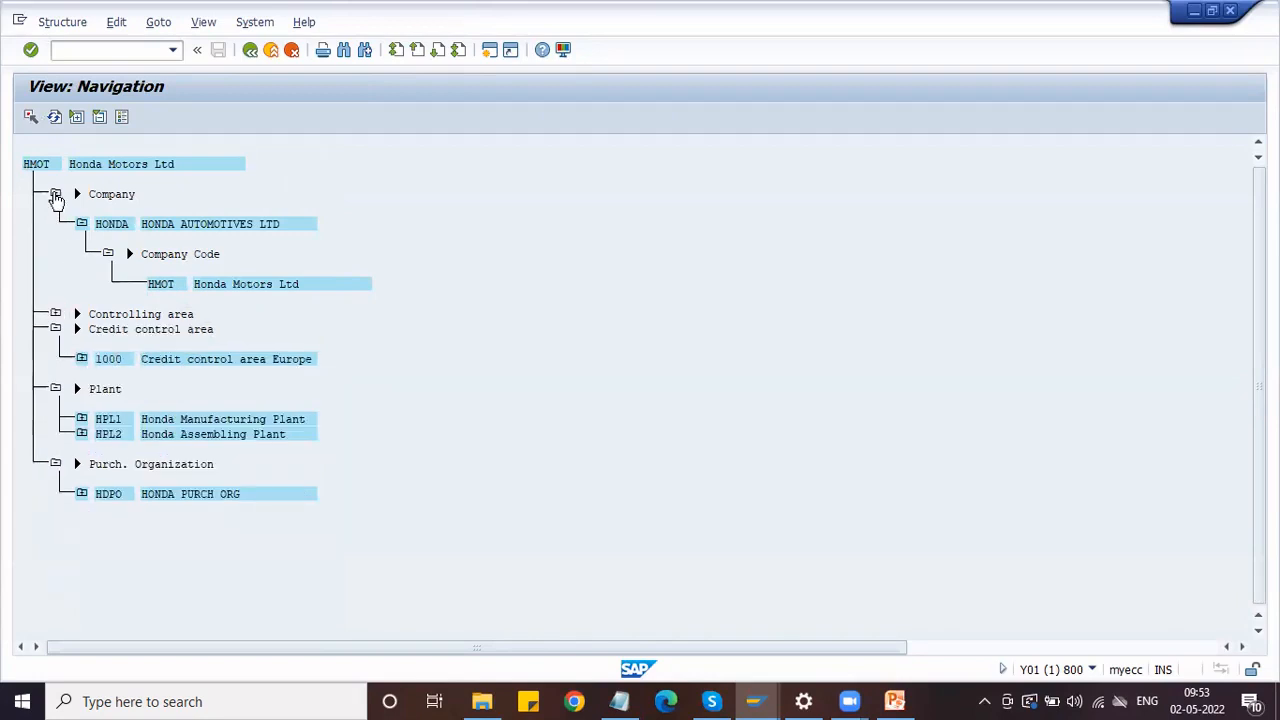
pyautogui.click(55, 195)
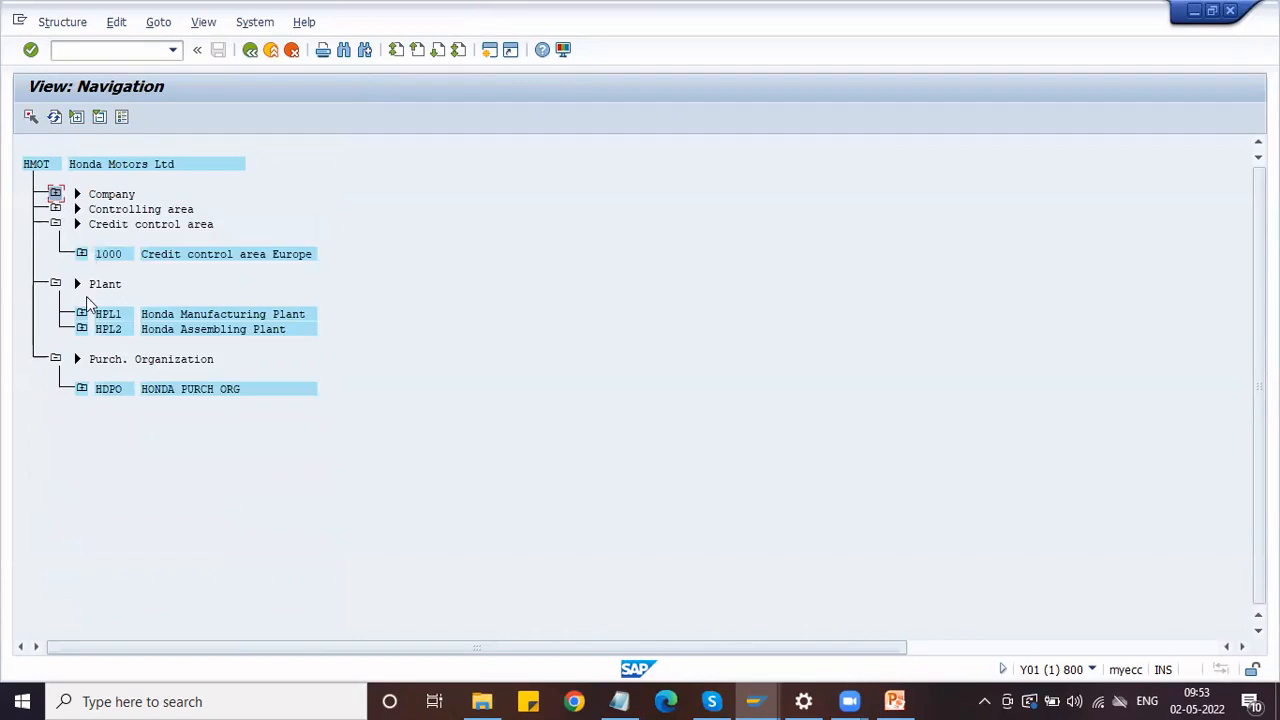
pyautogui.click(55, 224)
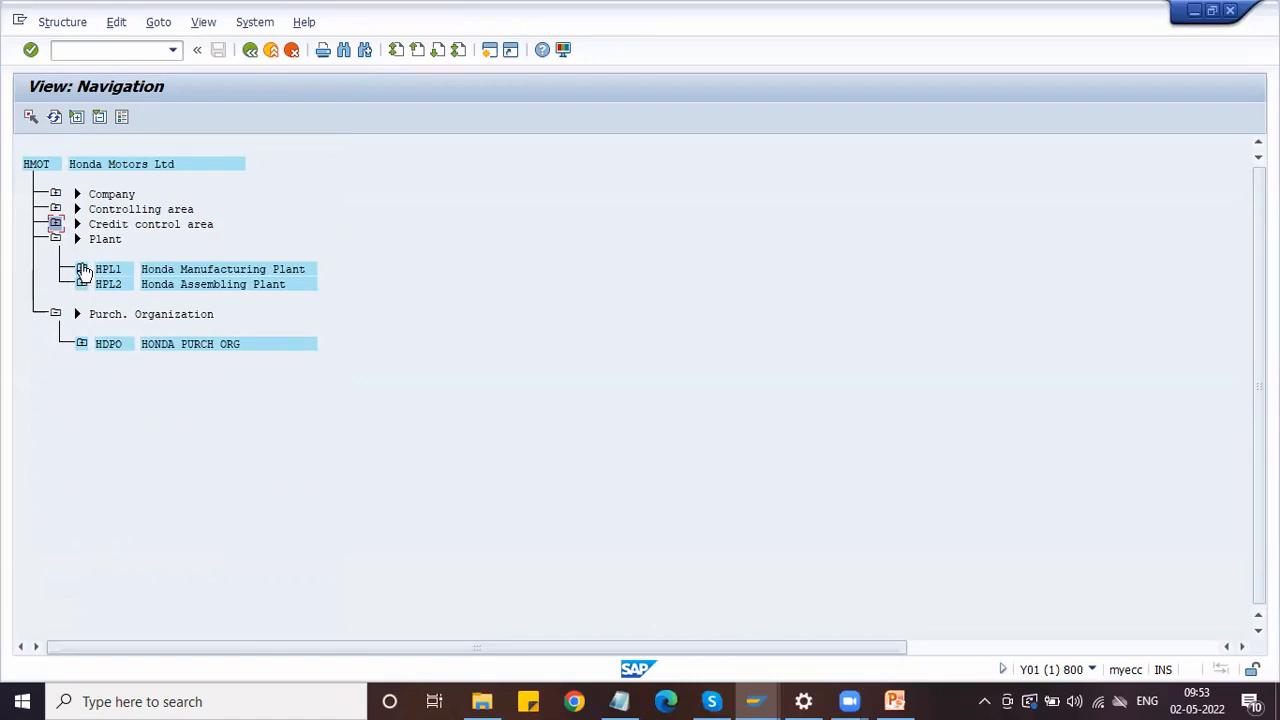
# - Compare plant HPL1's storage locations, company code and purchasing organization with the Central Purchasing slide in PowerPoint, leaving the plant collapsed in SAP
pyautogui.click(893, 700)
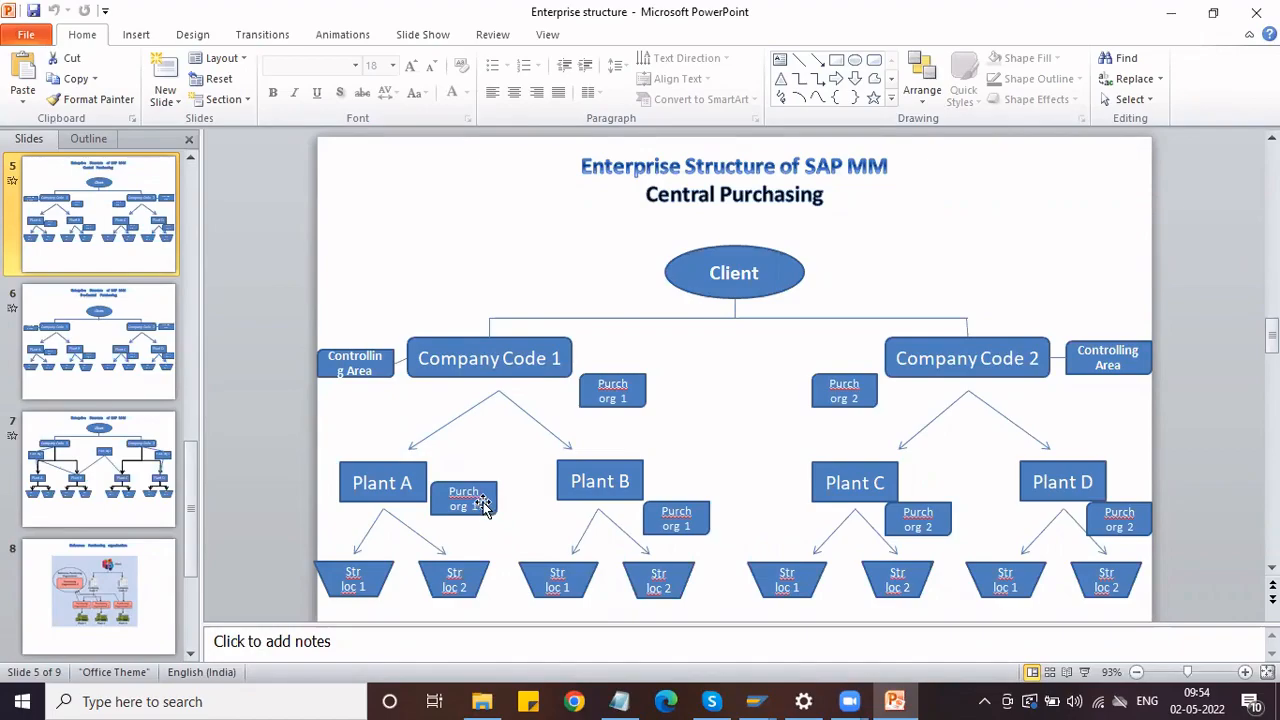
pyautogui.click(1171, 13)
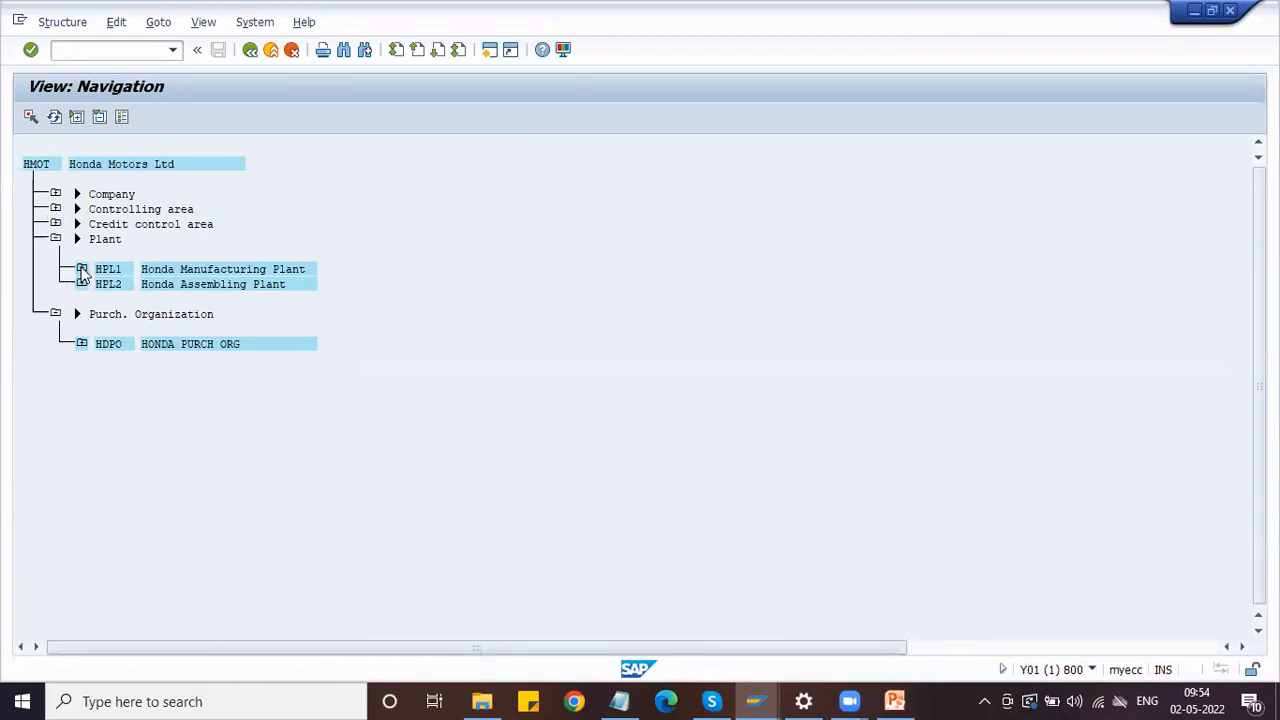
pyautogui.click(82, 272)
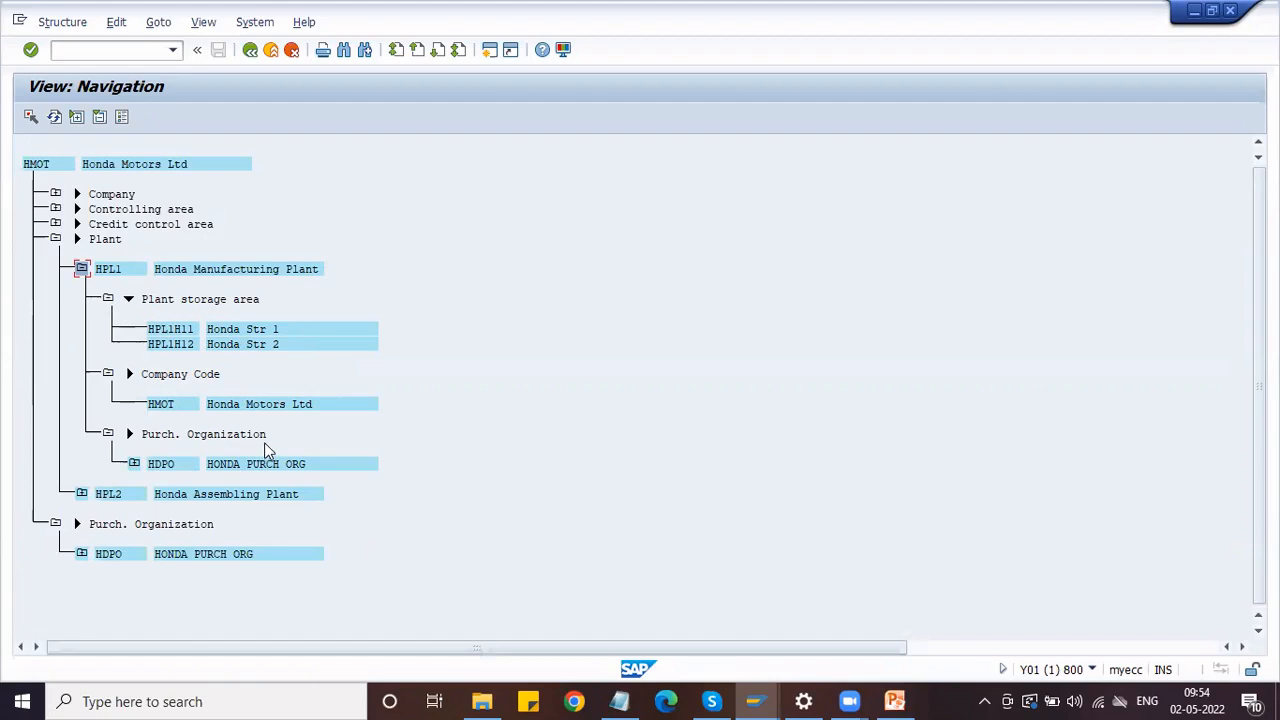
pyautogui.click(81, 270)
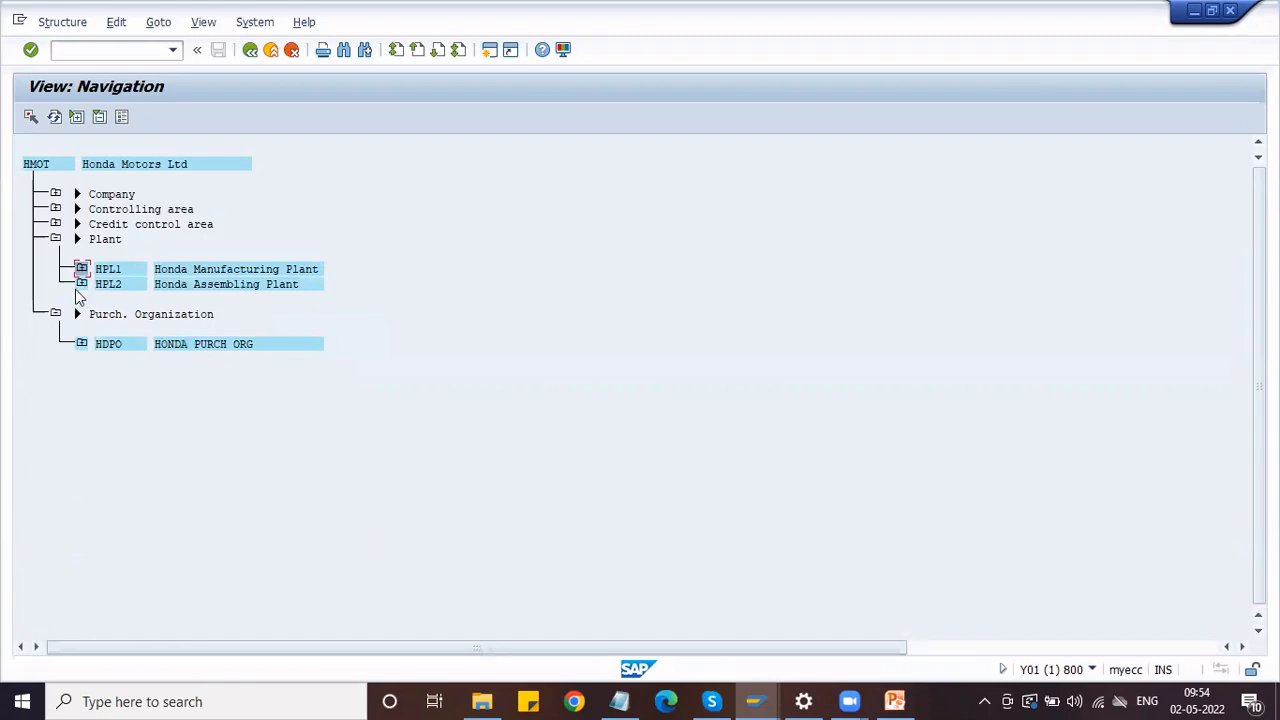
# - Expand purchasing organization HDPO and examine its company code and plant assignments
pyautogui.click(81, 344)
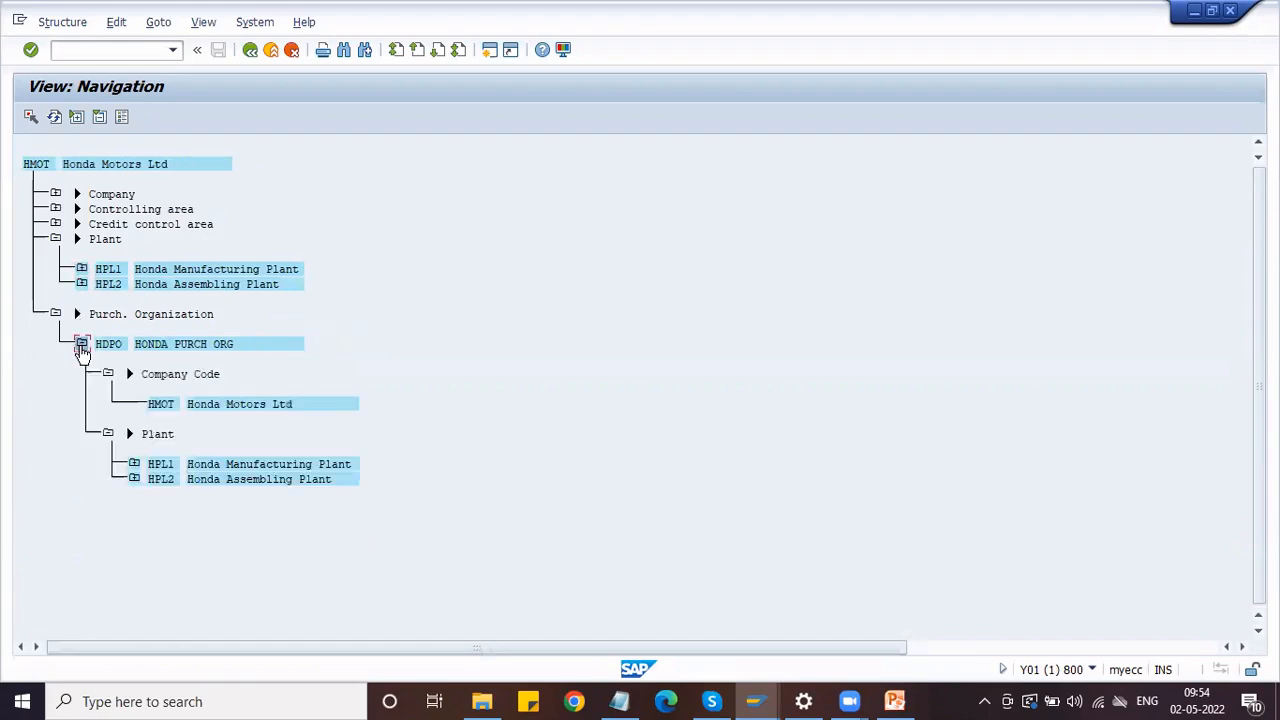
pyautogui.click(178, 378)
pyautogui.click(165, 437)
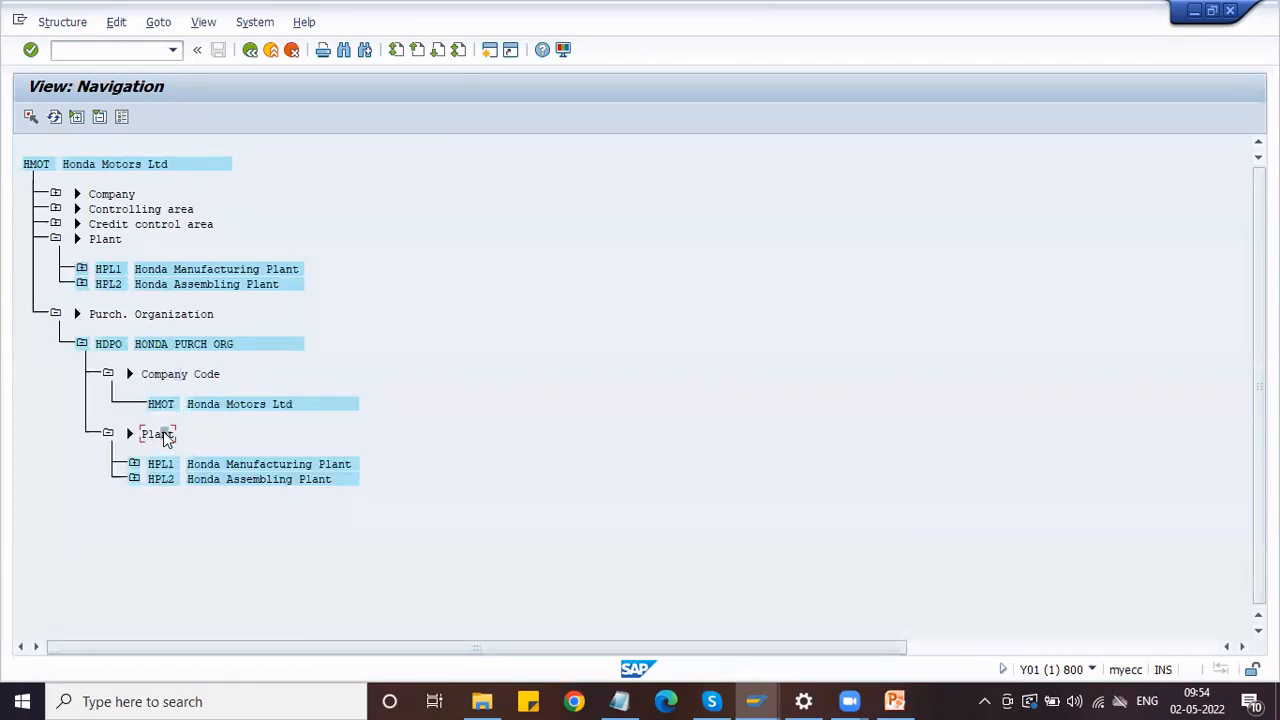